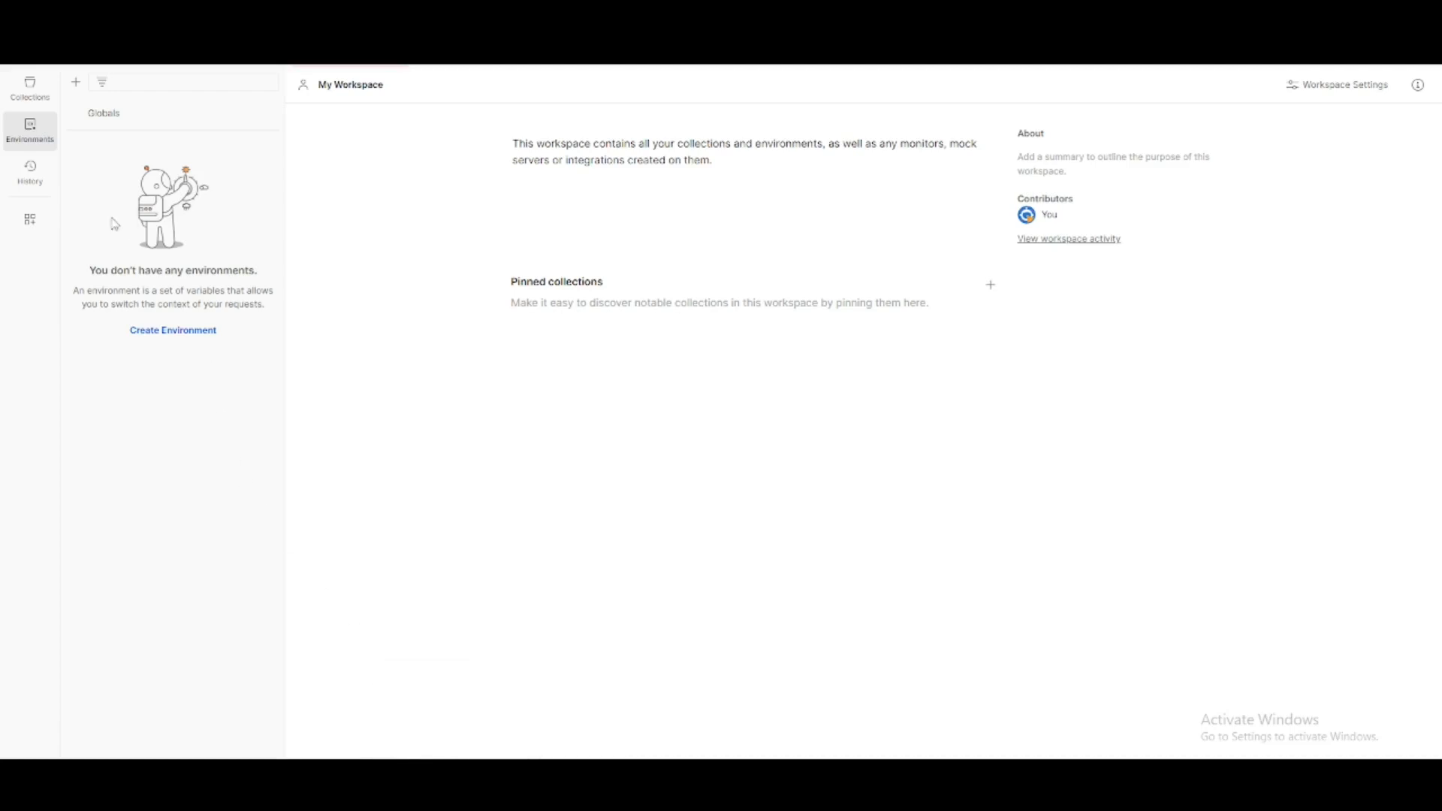
- Create a new request and set its authorization type to OAuth 2.0
left_click(436, 63)
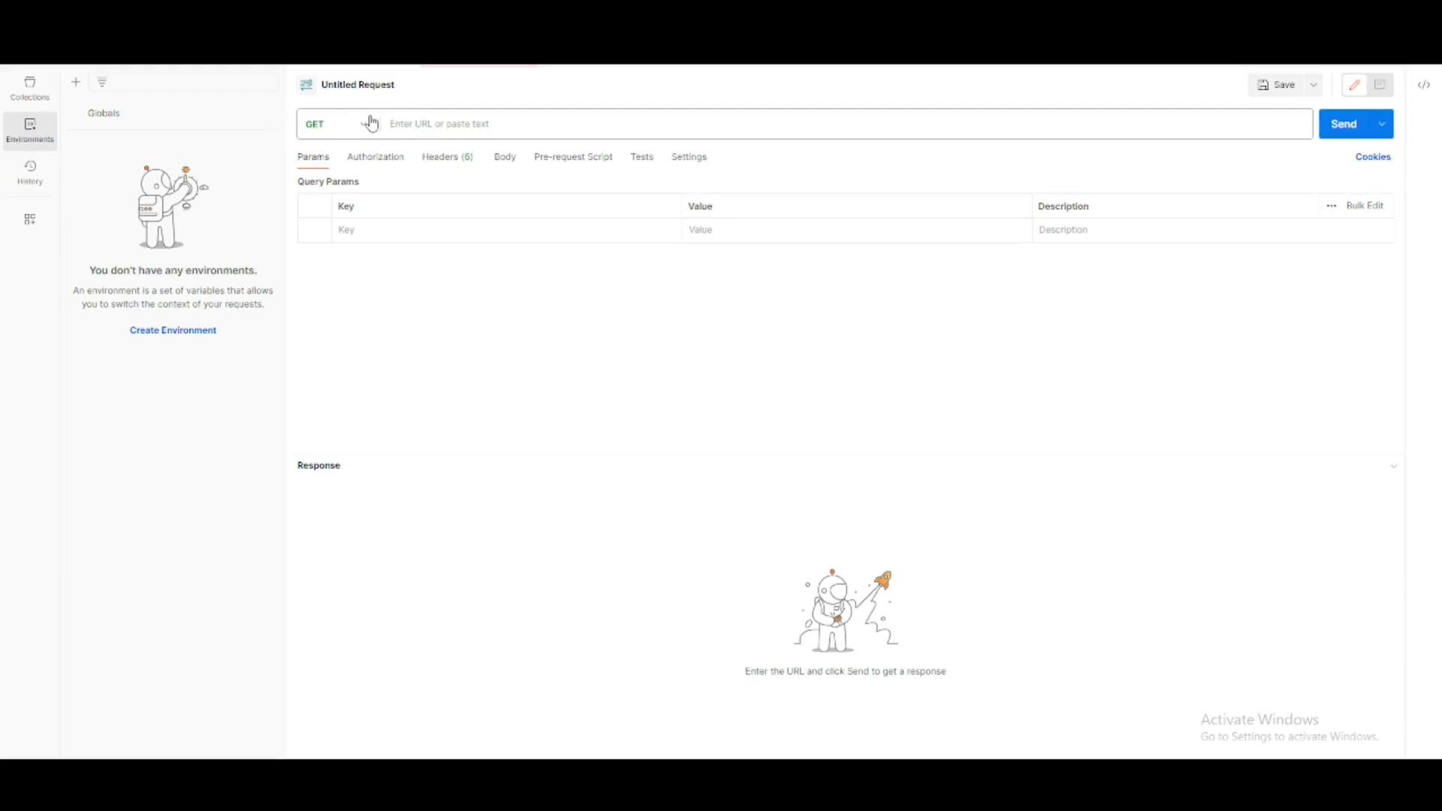
left_click(387, 164)
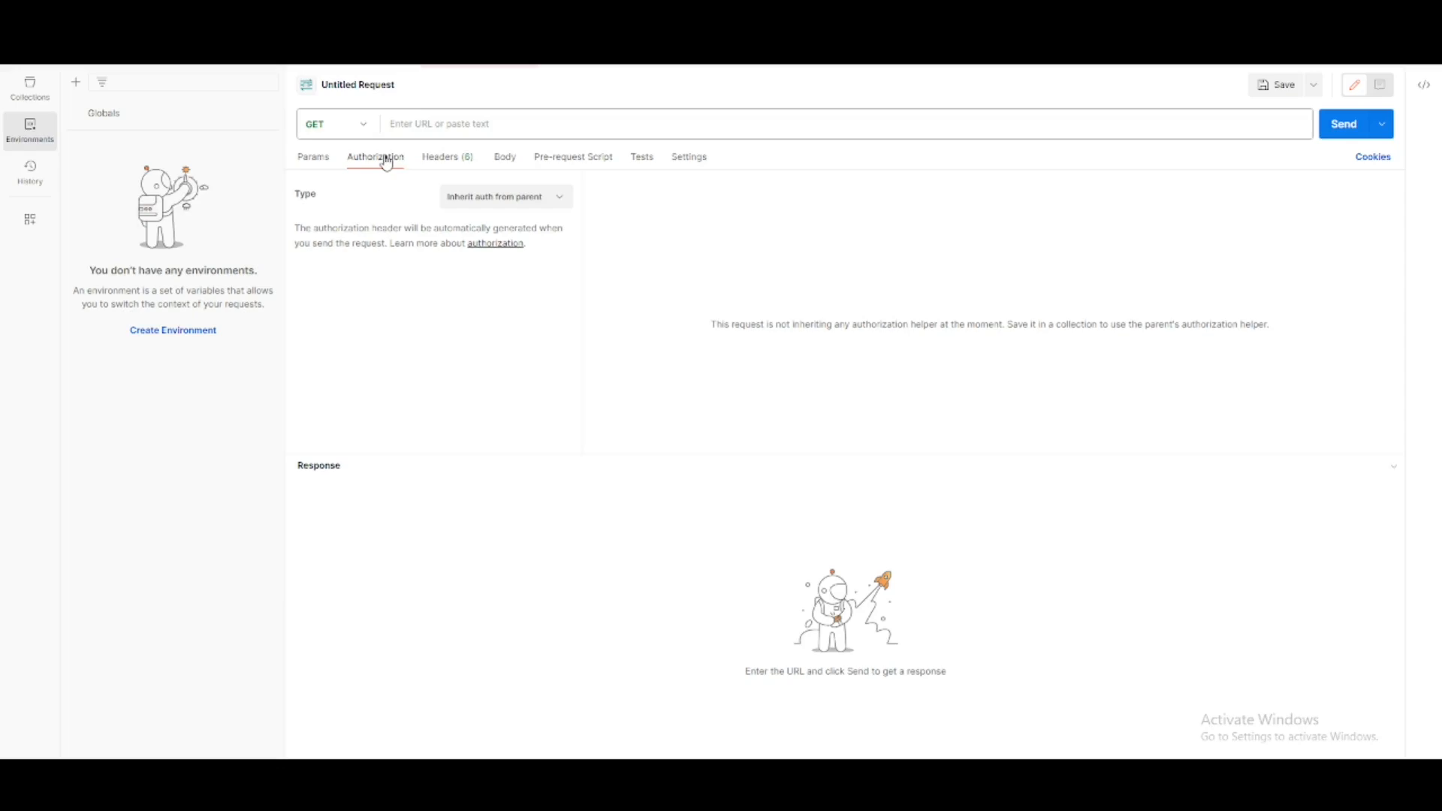
left_click(502, 200)
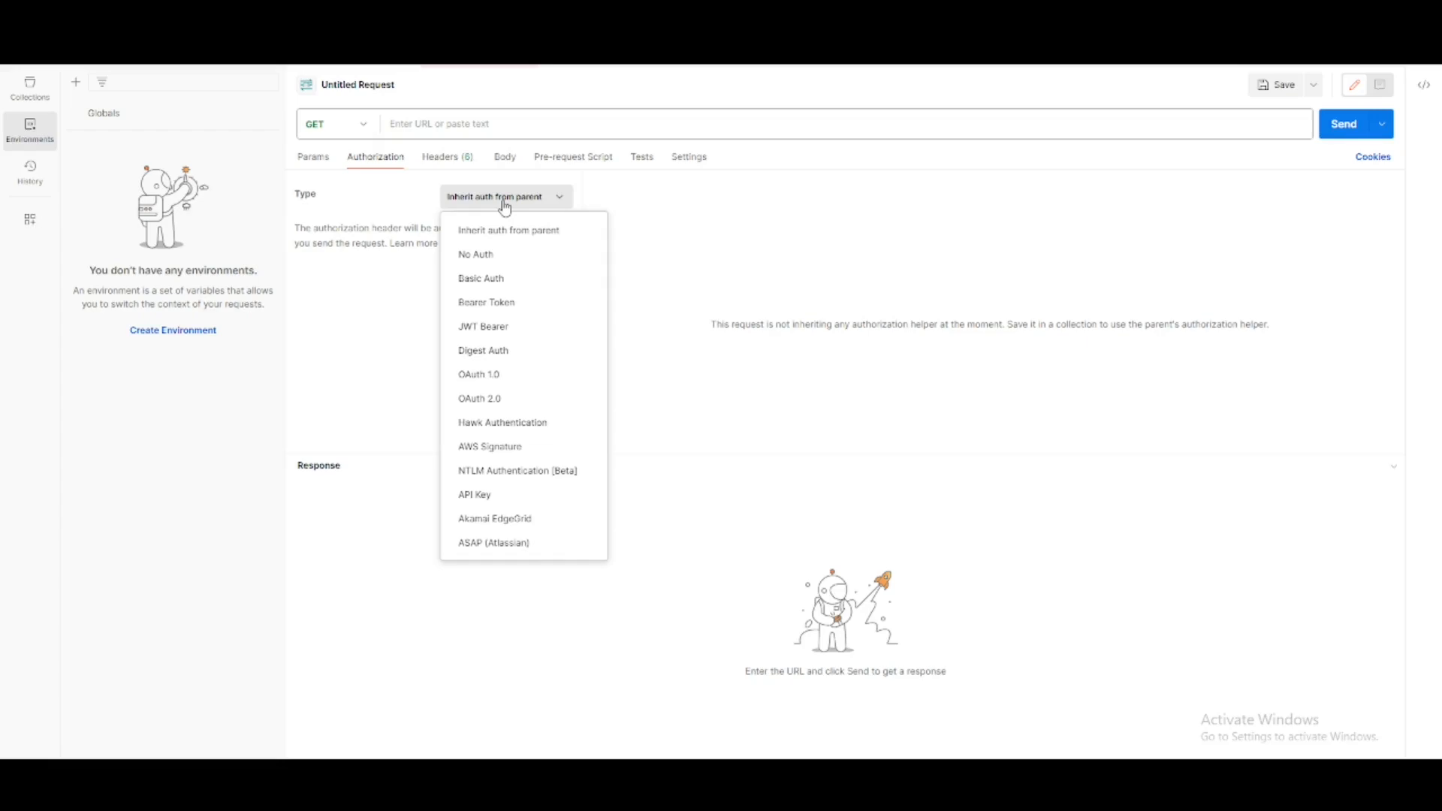
left_click(492, 400)
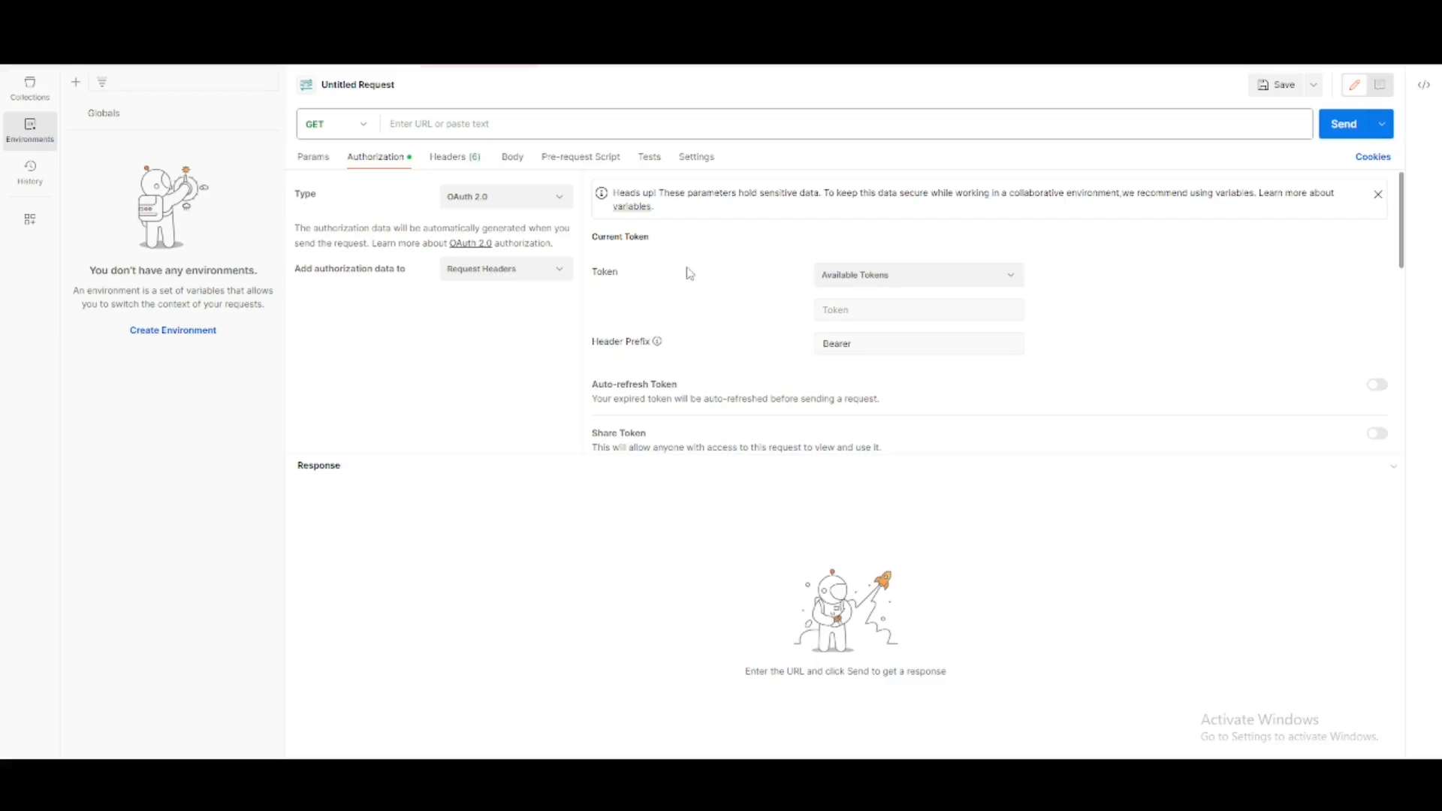
- Name the new token Okta Token and enable authorizing using the browser in the token configuration
scroll(690, 274, "down", 3)
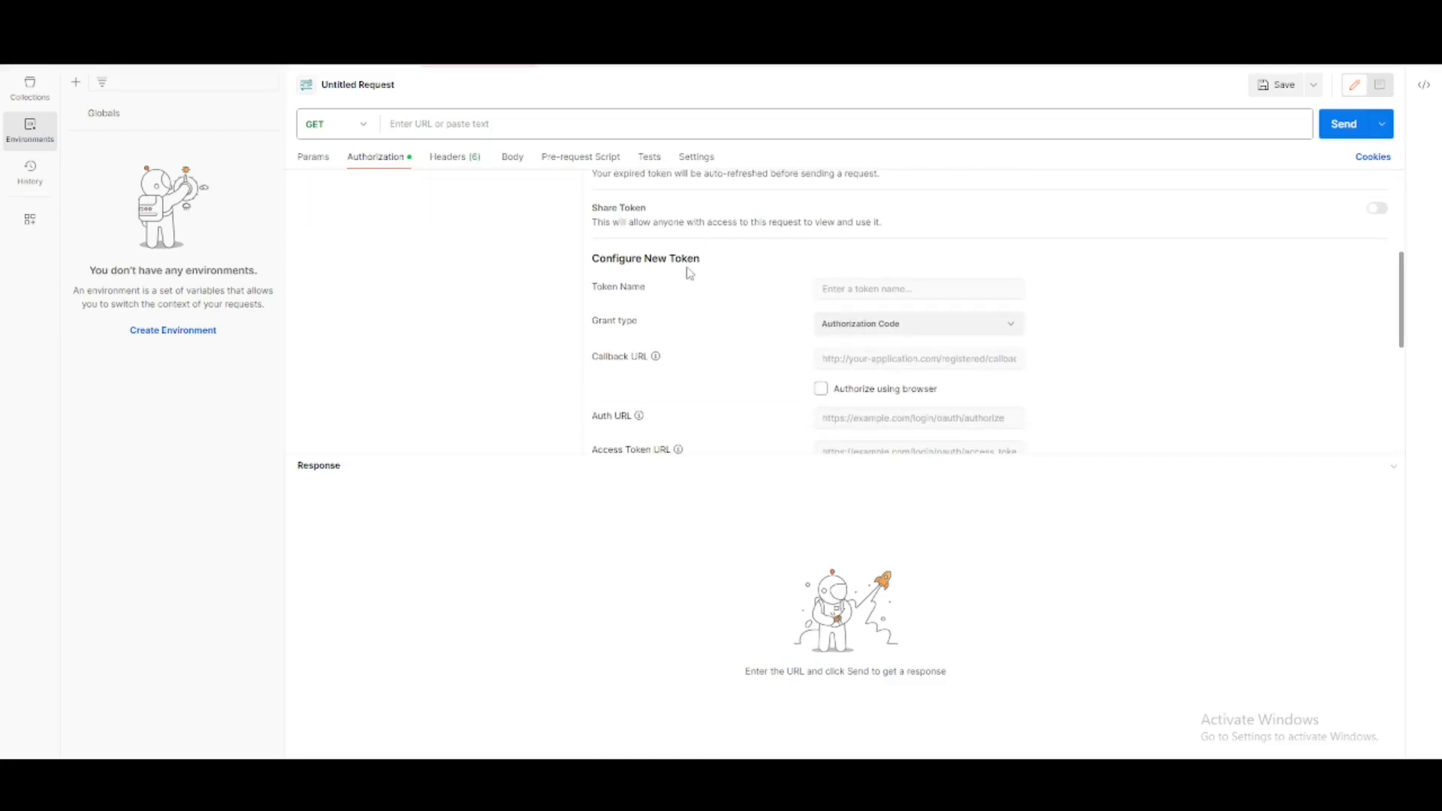
left_click(871, 339)
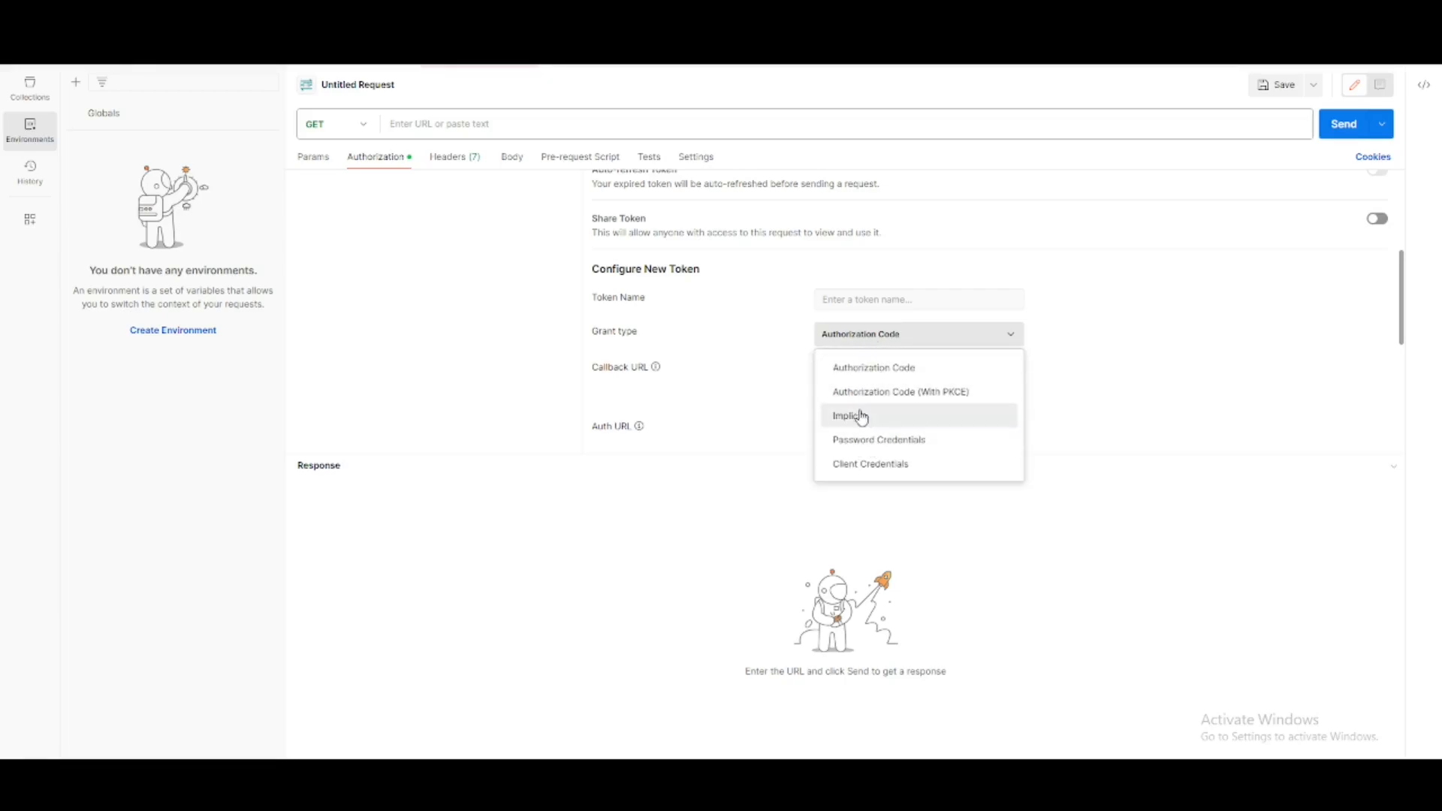
left_click(744, 326)
left_click(858, 300)
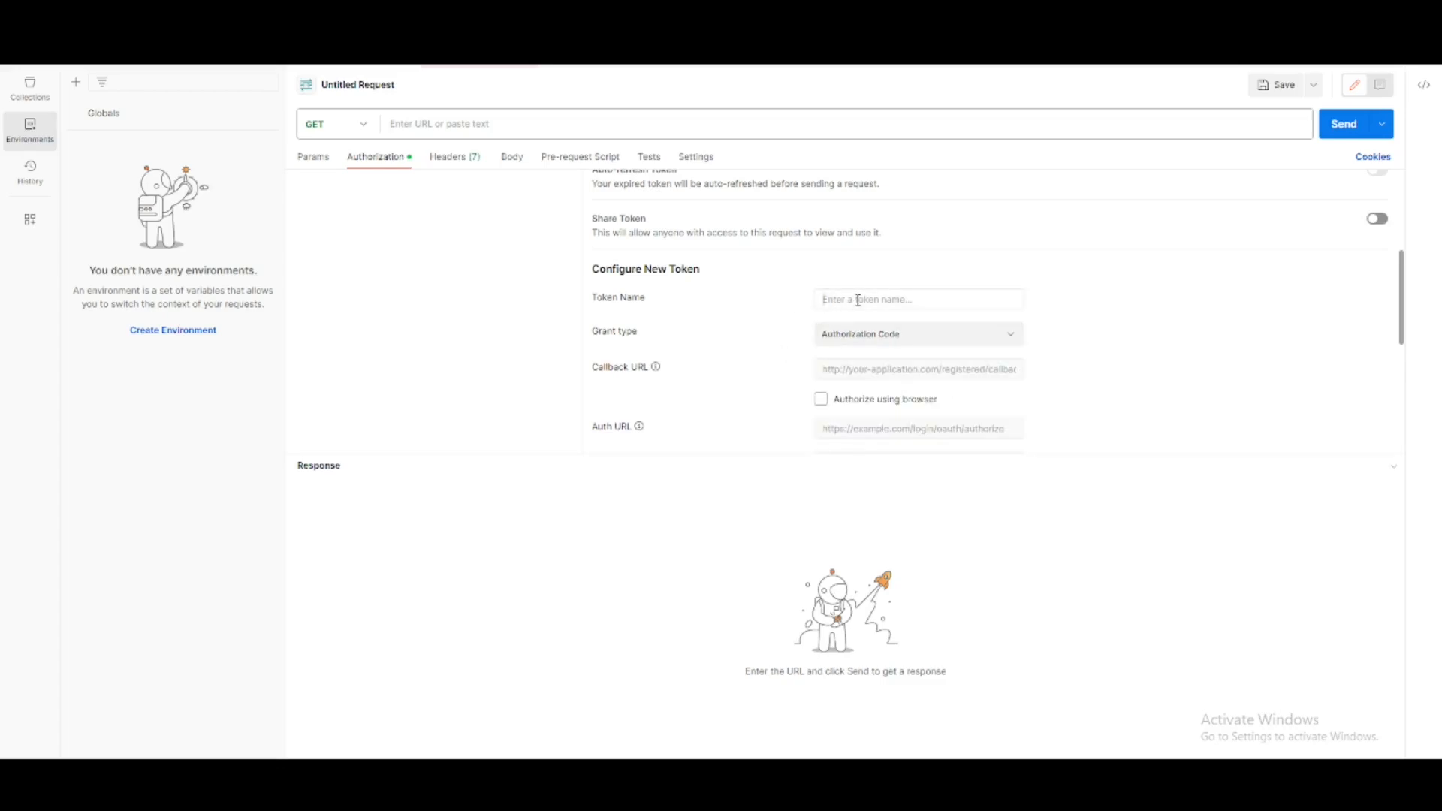
type("Okta Token")
left_click(821, 400)
- Review the callback URL and the remaining new-token fields, including Auth URL, Access Token URL, Client ID and Client Secret
left_click_drag(995, 376, 824, 373)
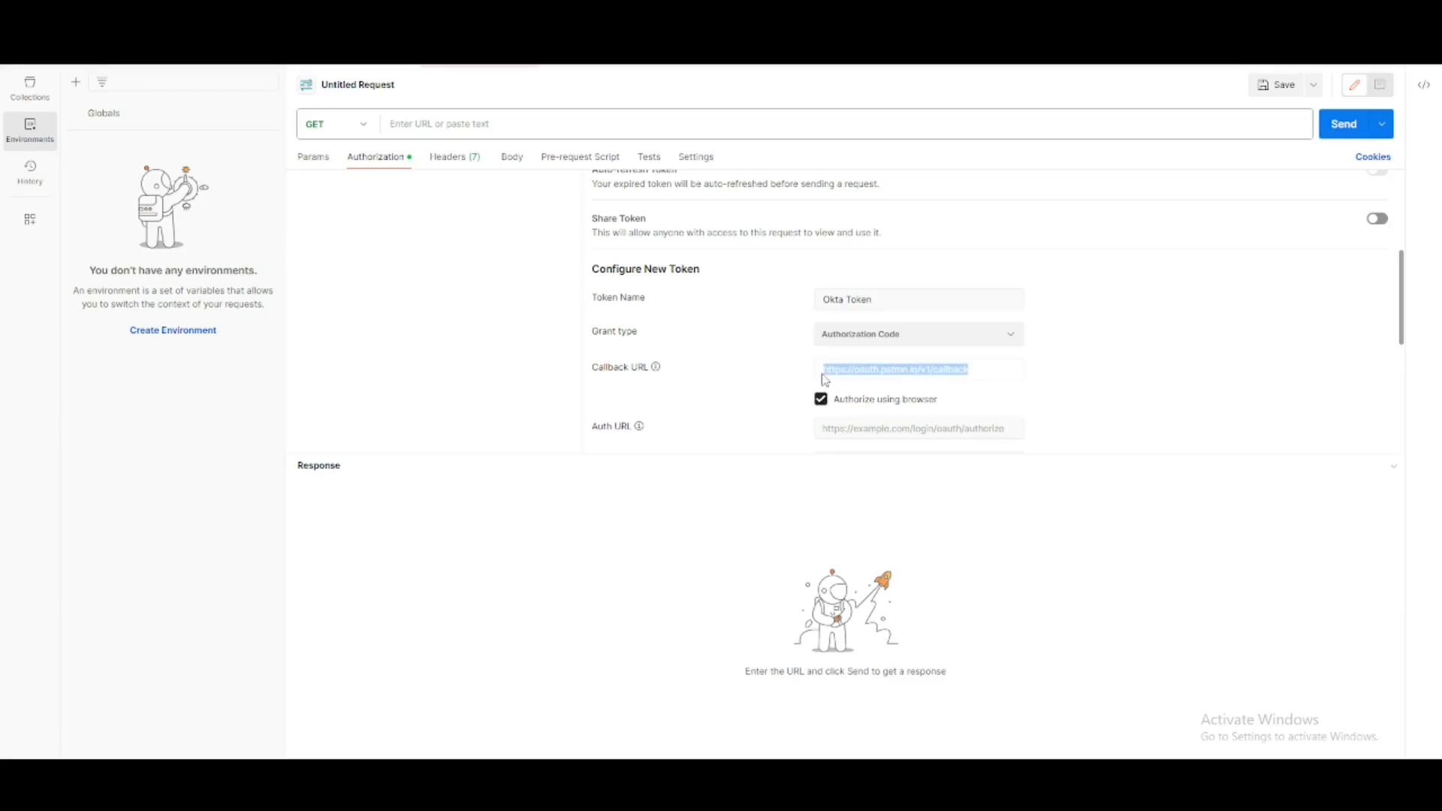
scroll(772, 373, "down", 2)
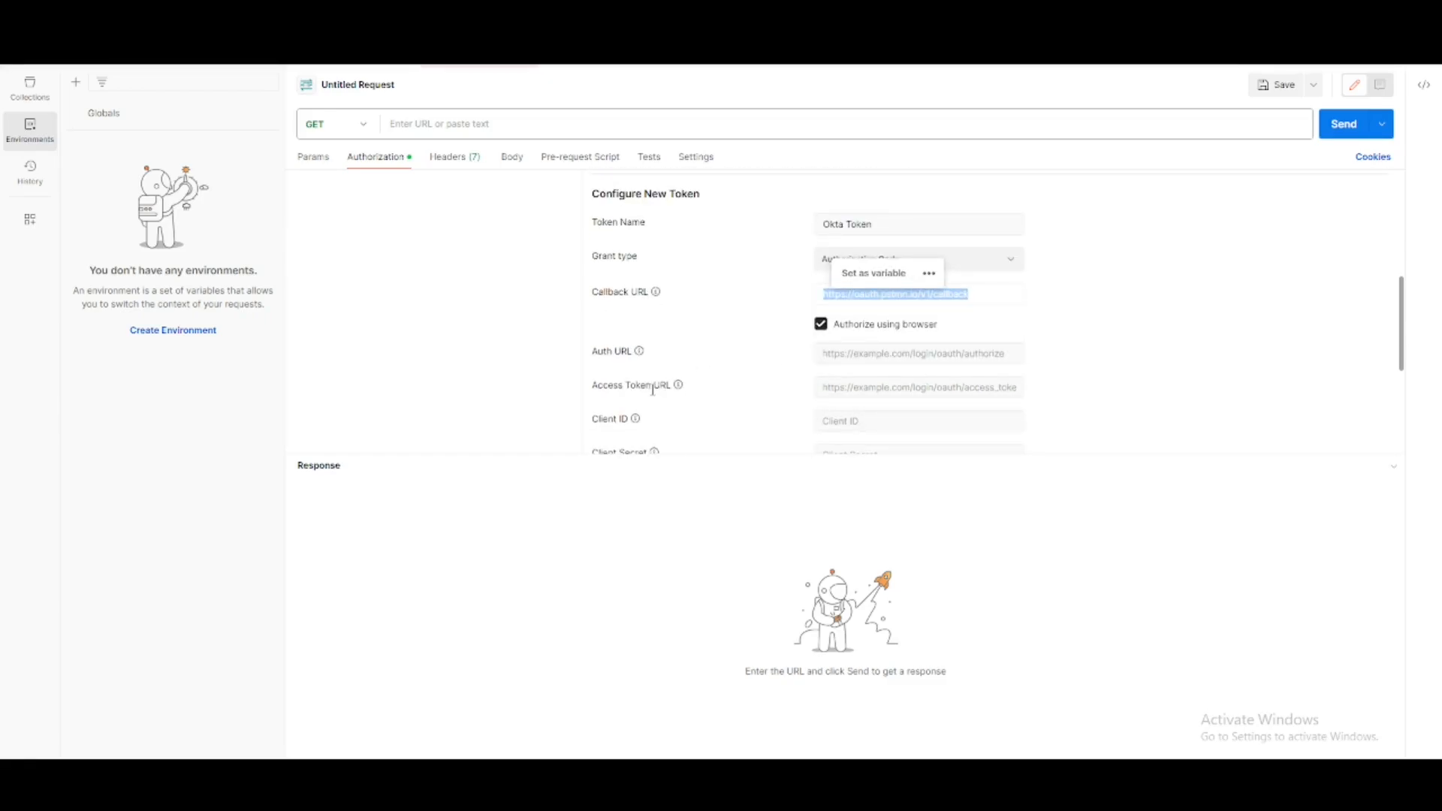
scroll(652, 426, "down", 2)
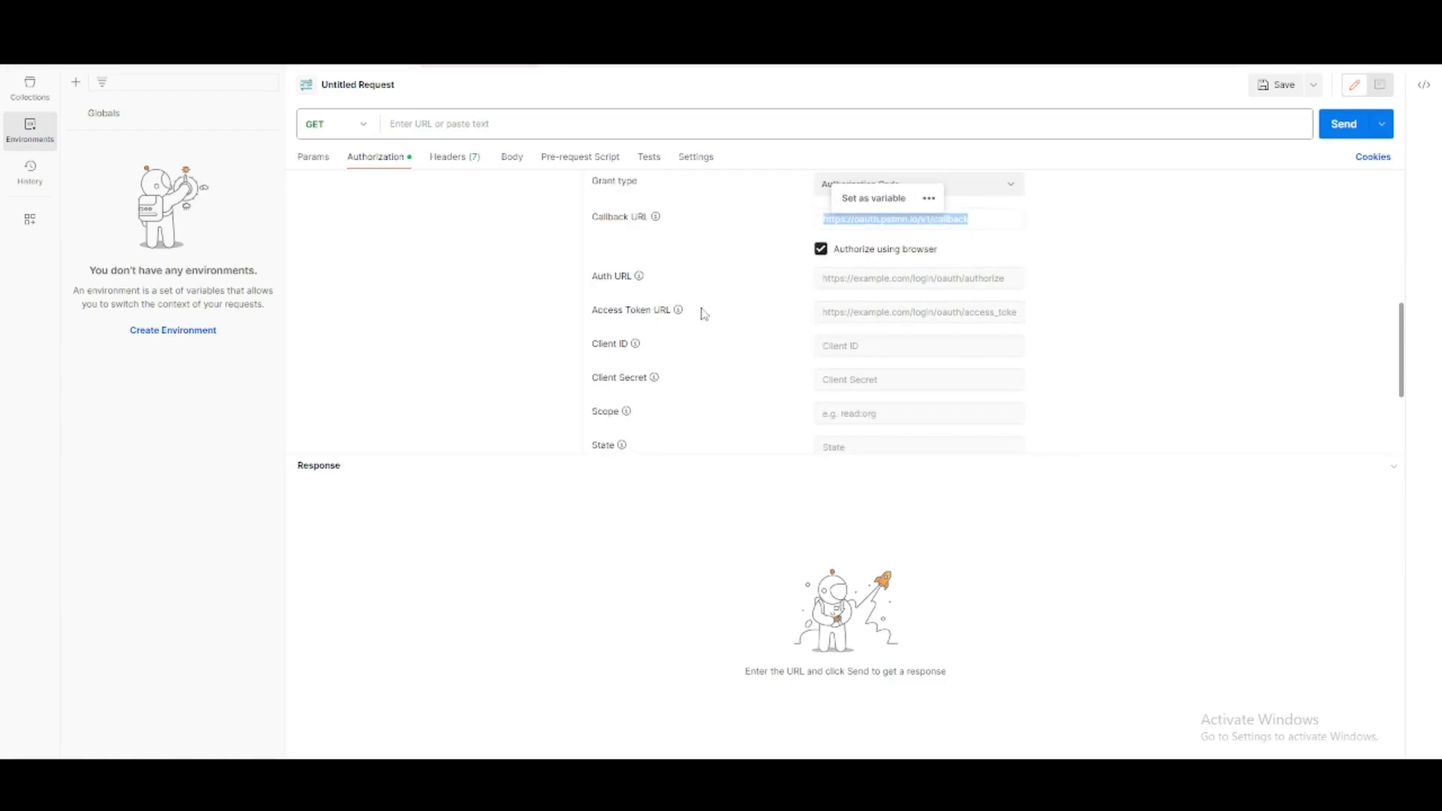
scroll(704, 314, "up", 2)
scroll(723, 304, "up", 4)
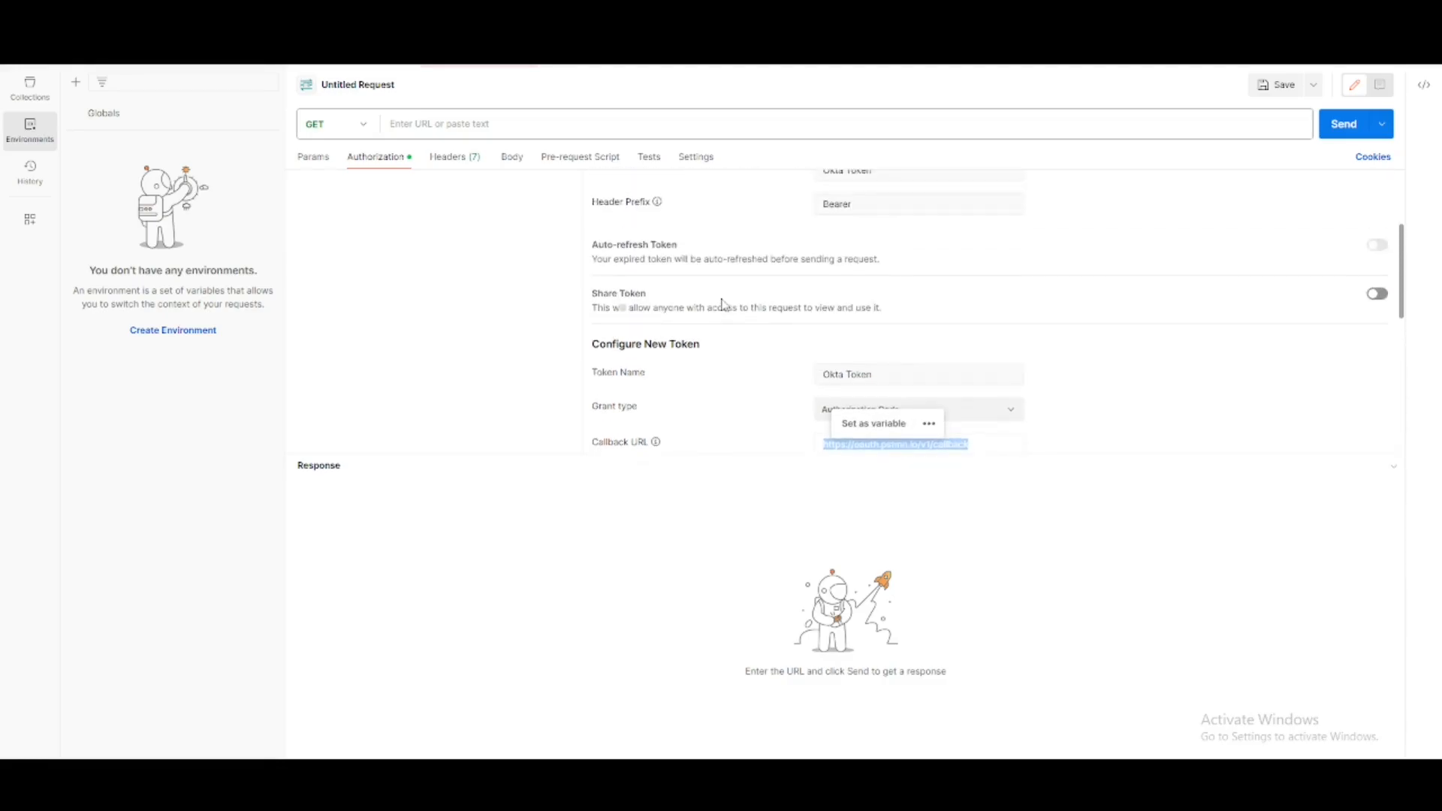
scroll(814, 326, "down", 2)
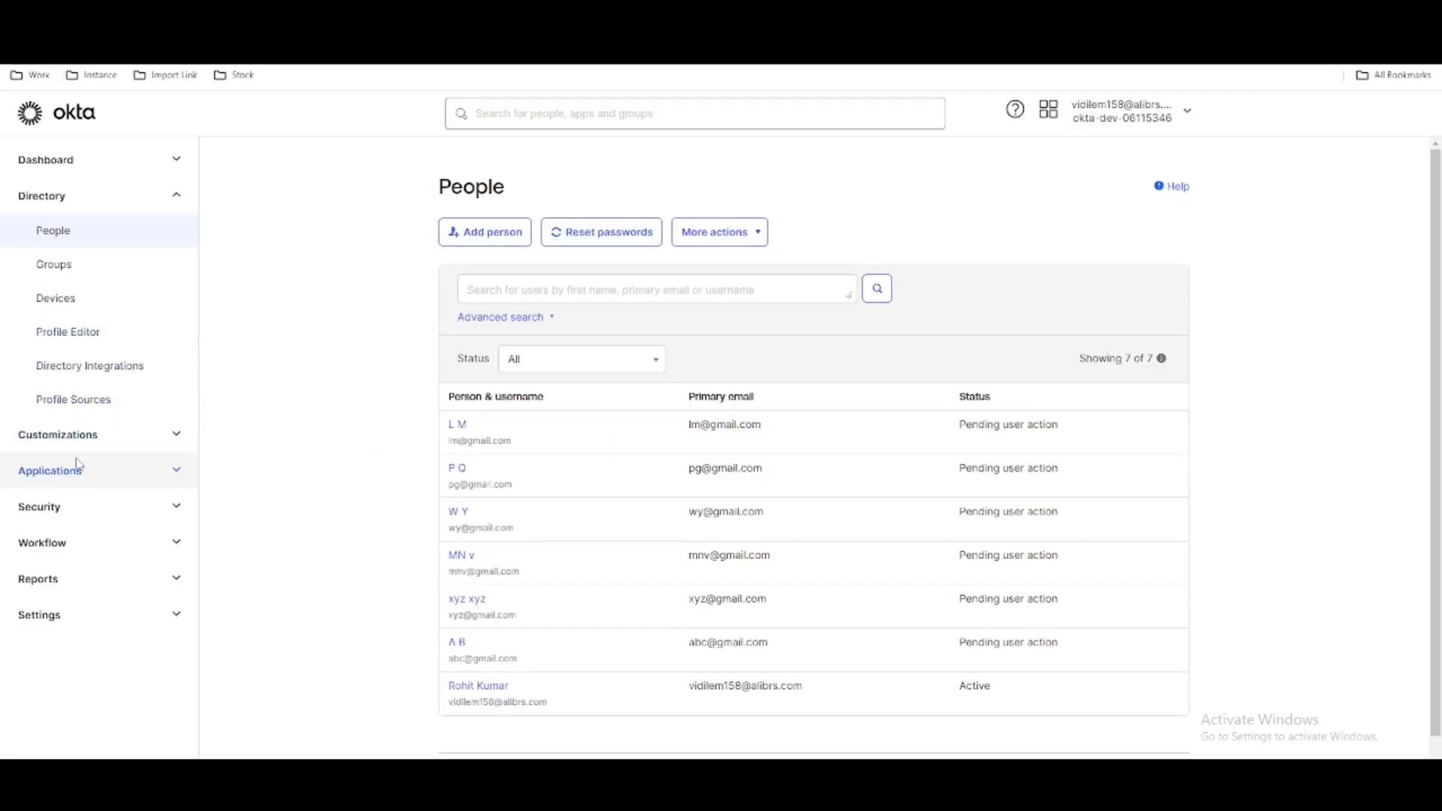
- In the Okta admin console, start a new app integration with OIDC - OpenID Connect sign-in and the Web Application type
left_click(82, 475)
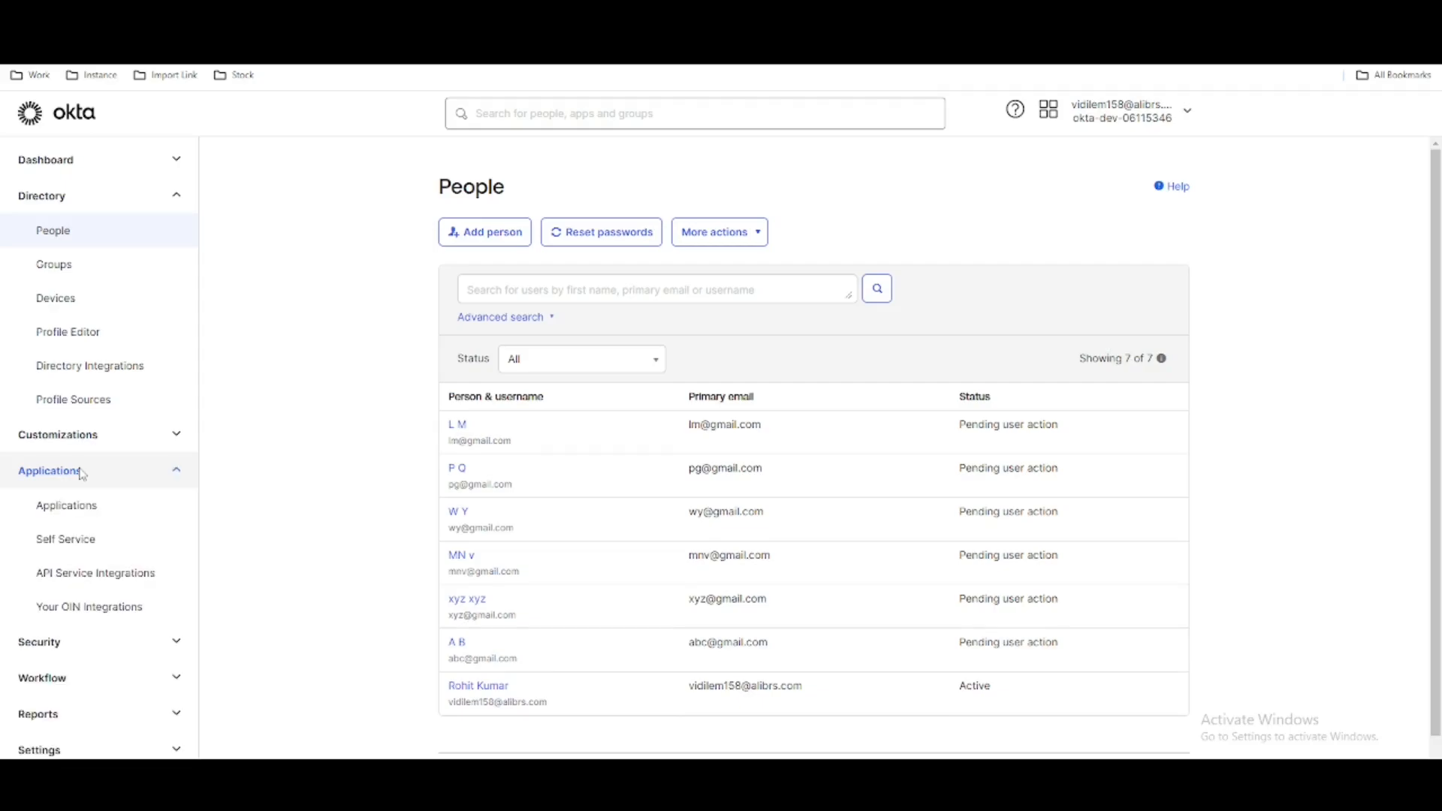
left_click(83, 519)
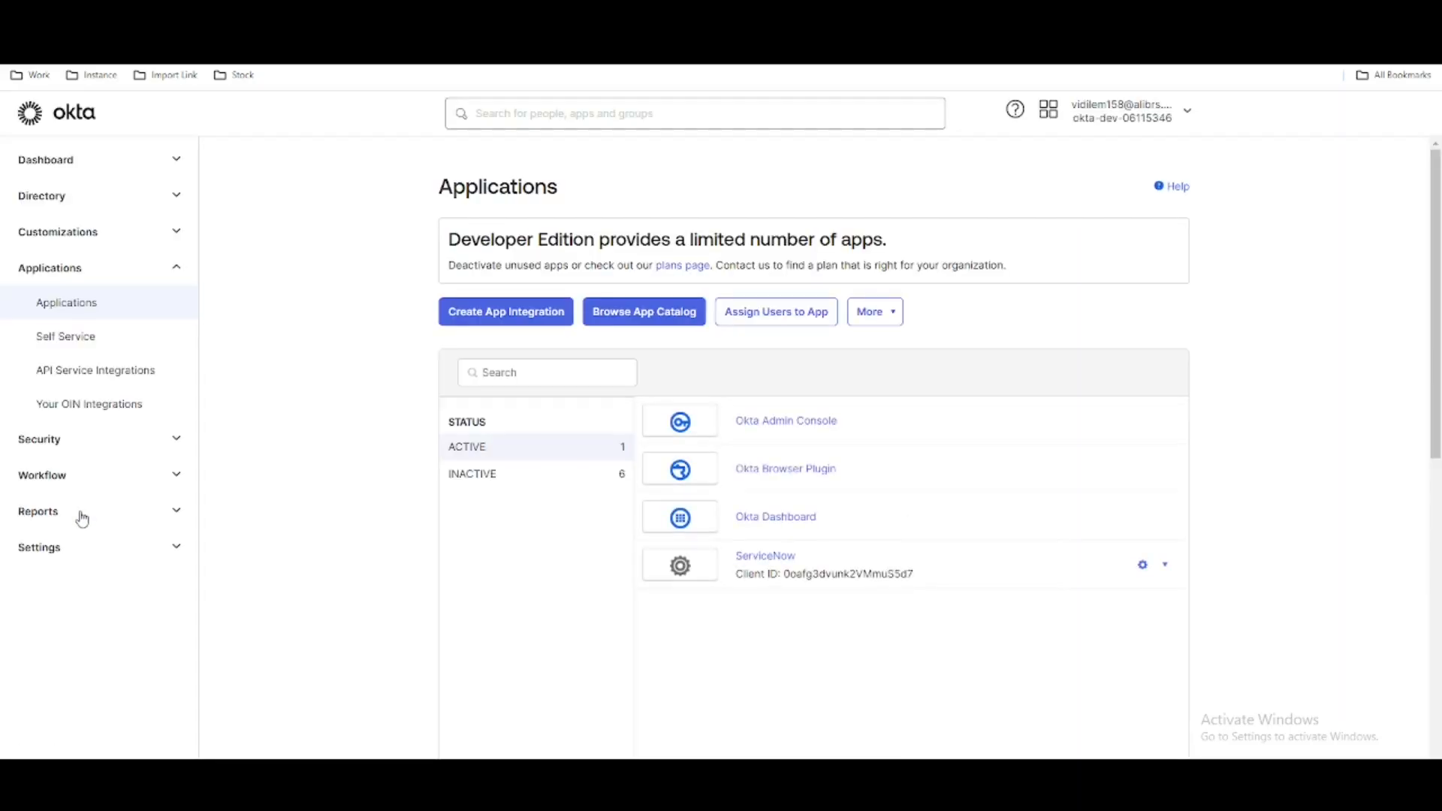
left_click(495, 314)
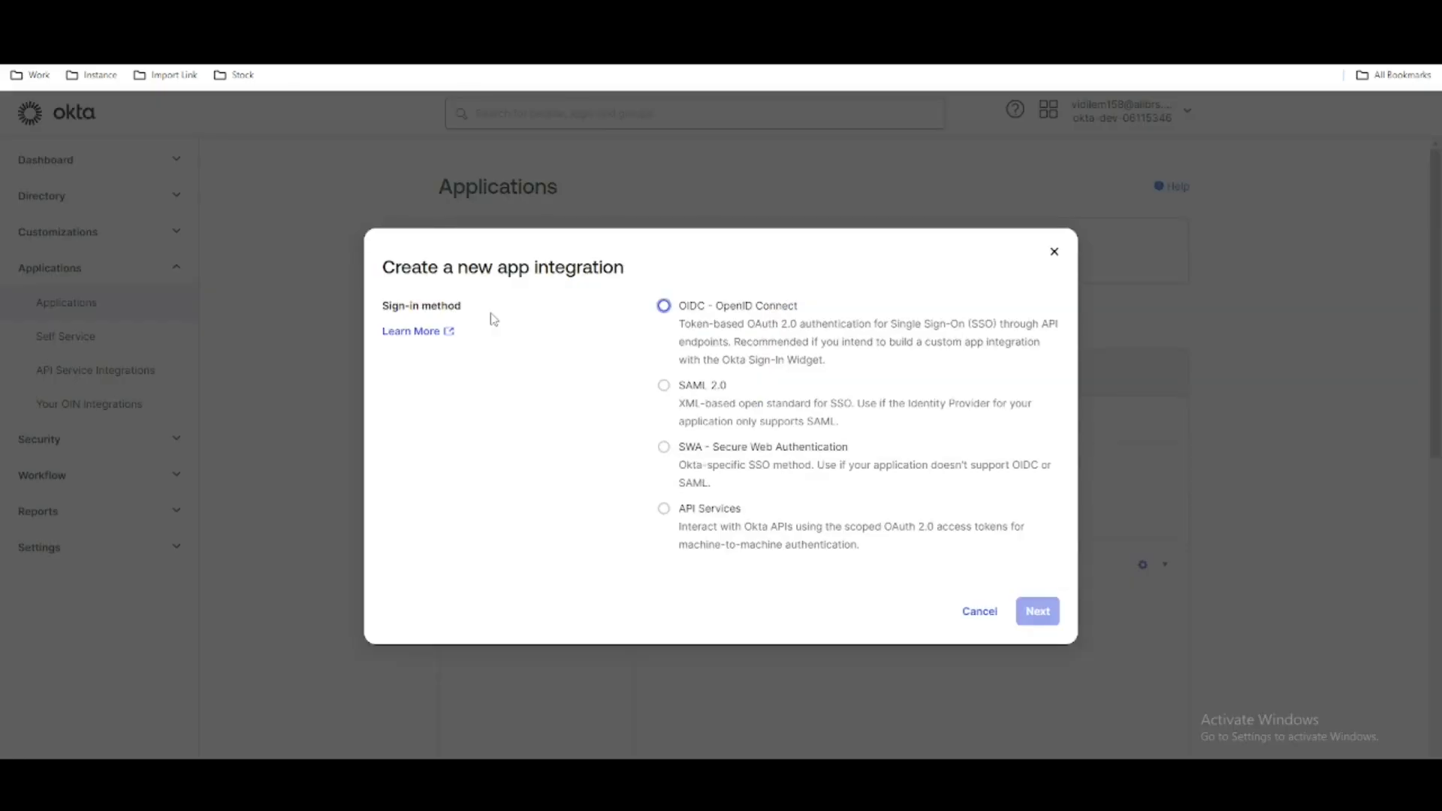
left_click(663, 308)
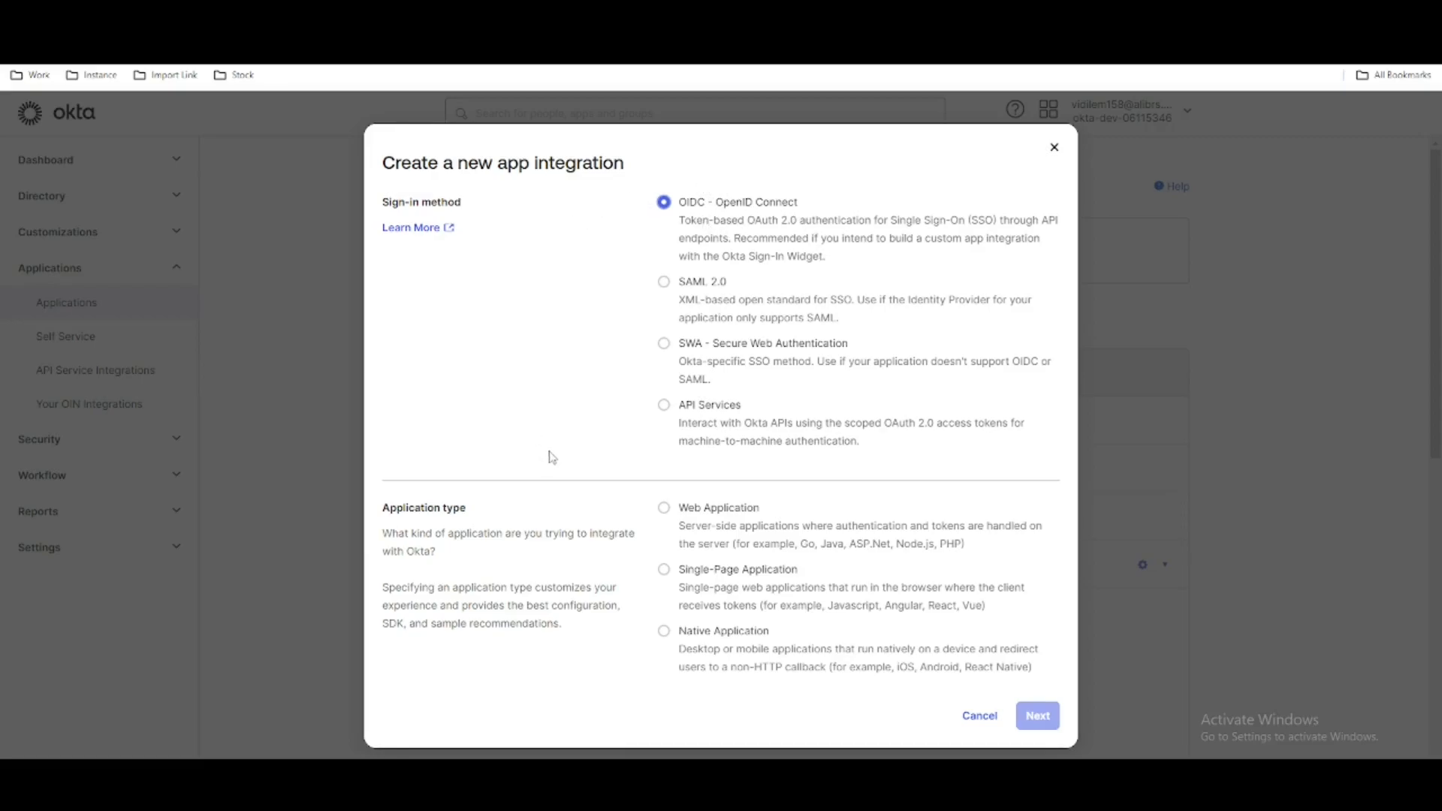
left_click(663, 508)
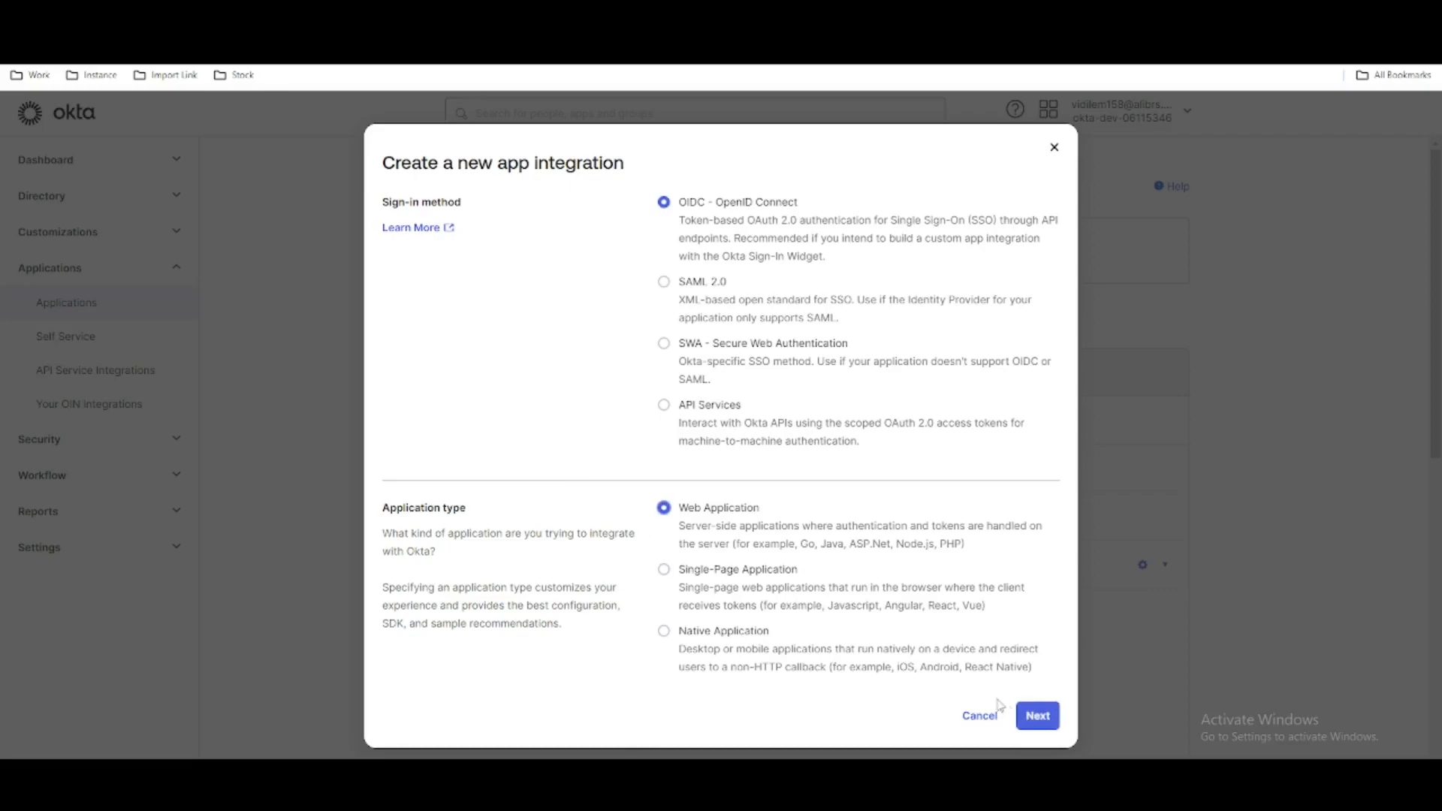
left_click(1052, 725)
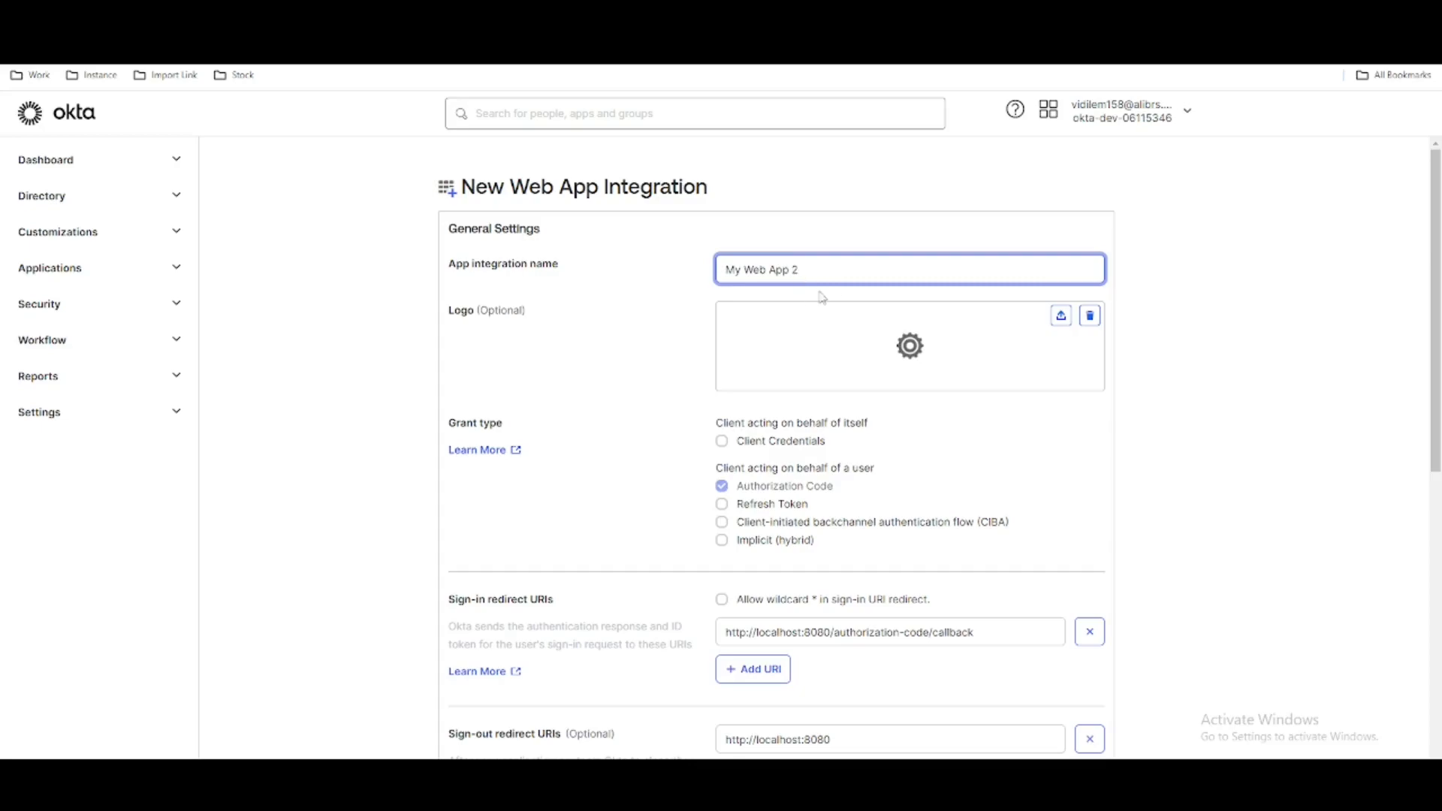
- Name the app integration Postman and enable the Refresh Token grant type
left_click_drag(821, 274, 706, 271)
type("Postaman")
left_click(720, 505)
scroll(636, 466, "down", 3)
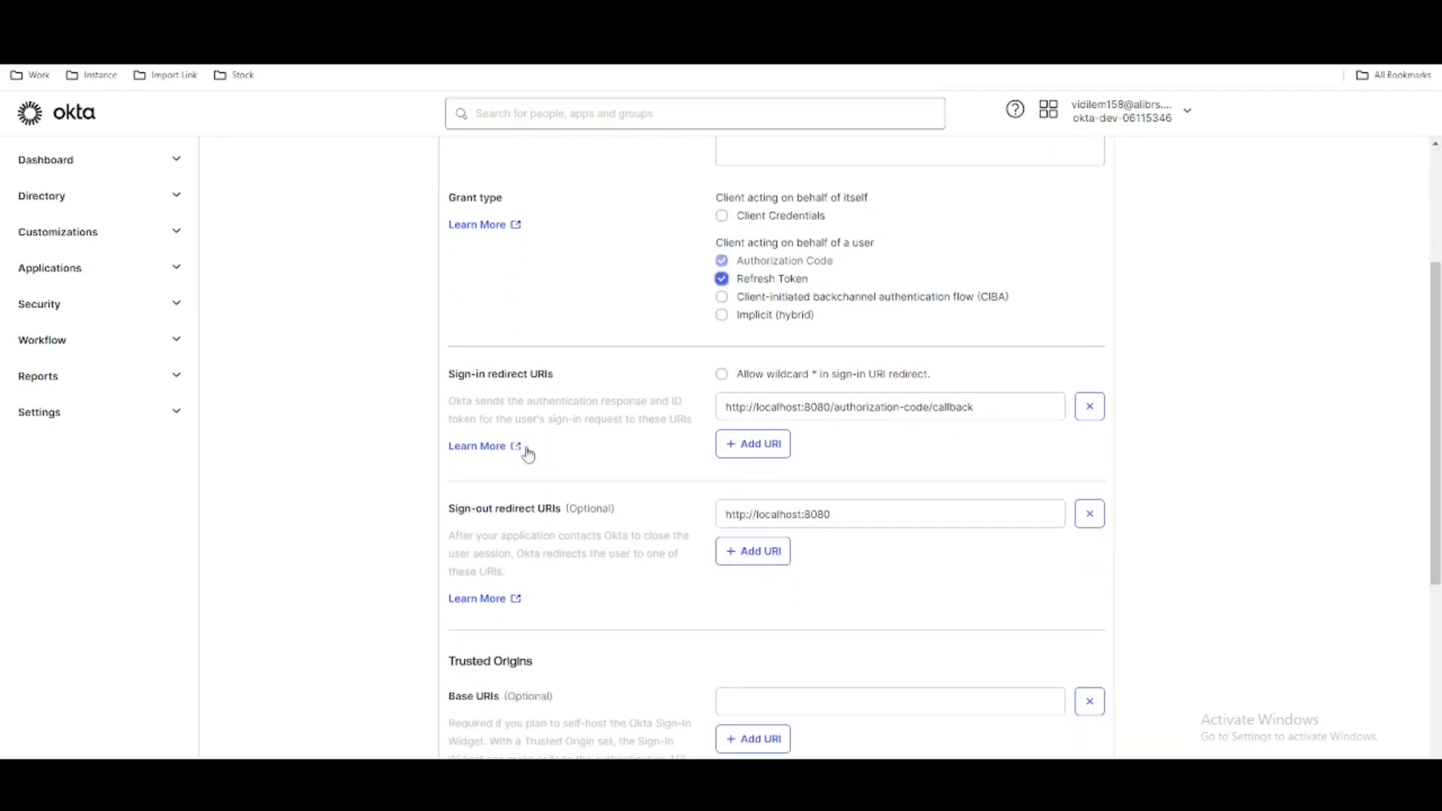
left_click_drag(976, 406, 725, 406)
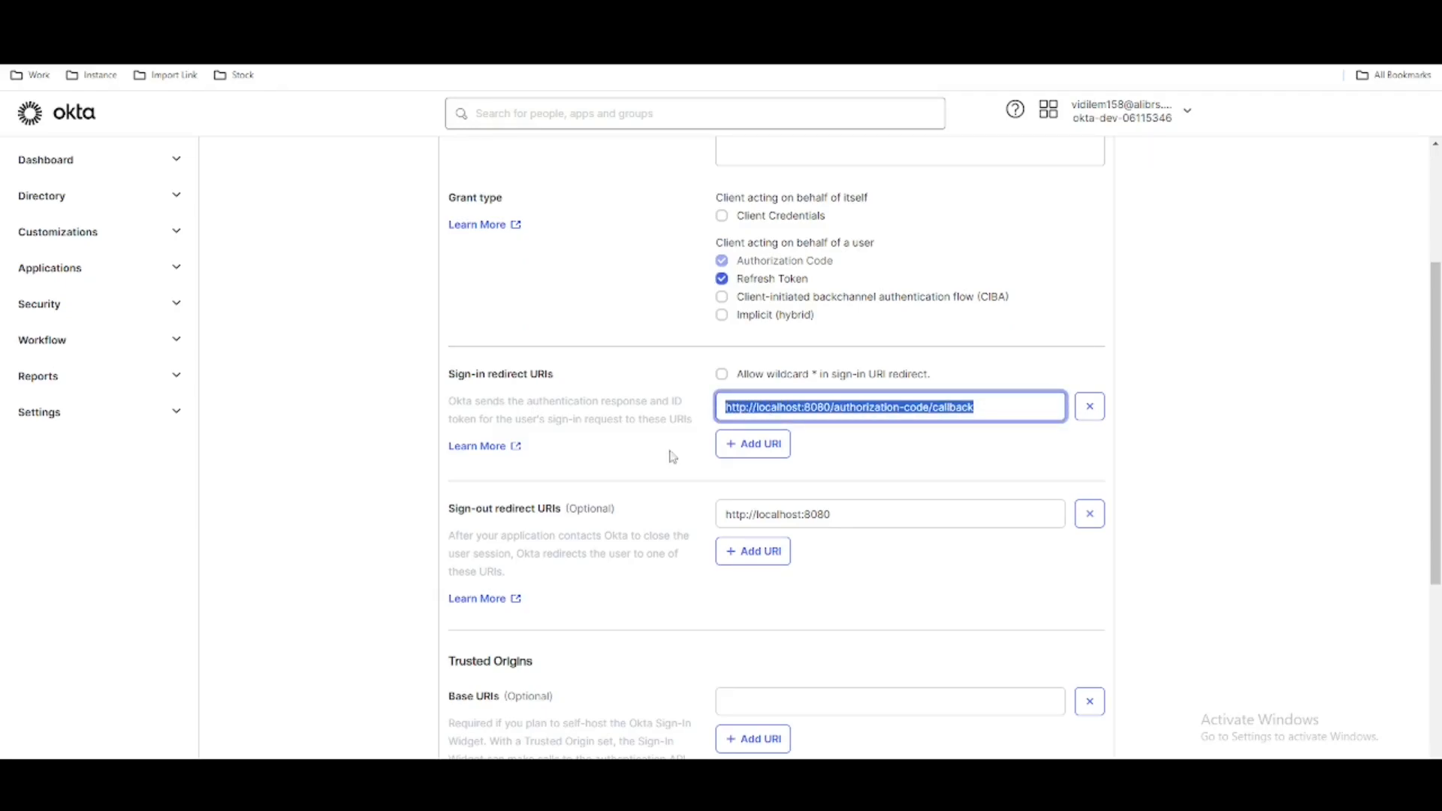
left_click(540, 794)
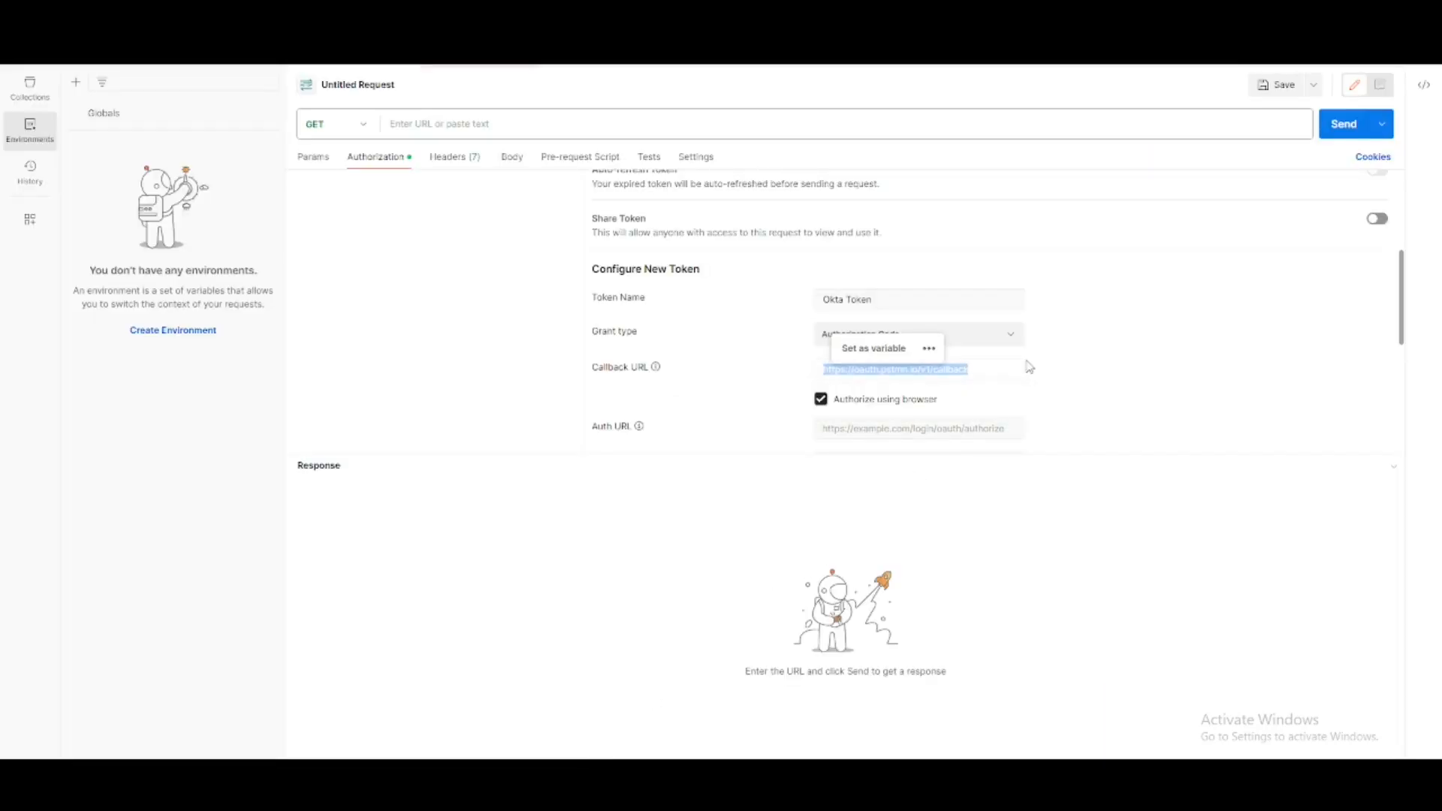
left_click_drag(991, 369, 819, 374)
key("ctrl+c")
key("alt+Tab")
key("ctrl+v")
left_click(1232, 402)
- Allow everyone in the organization to access the app, with Federation Broker Mode immediate access enabled, and save the integration
scroll(1232, 402, "down", 5)
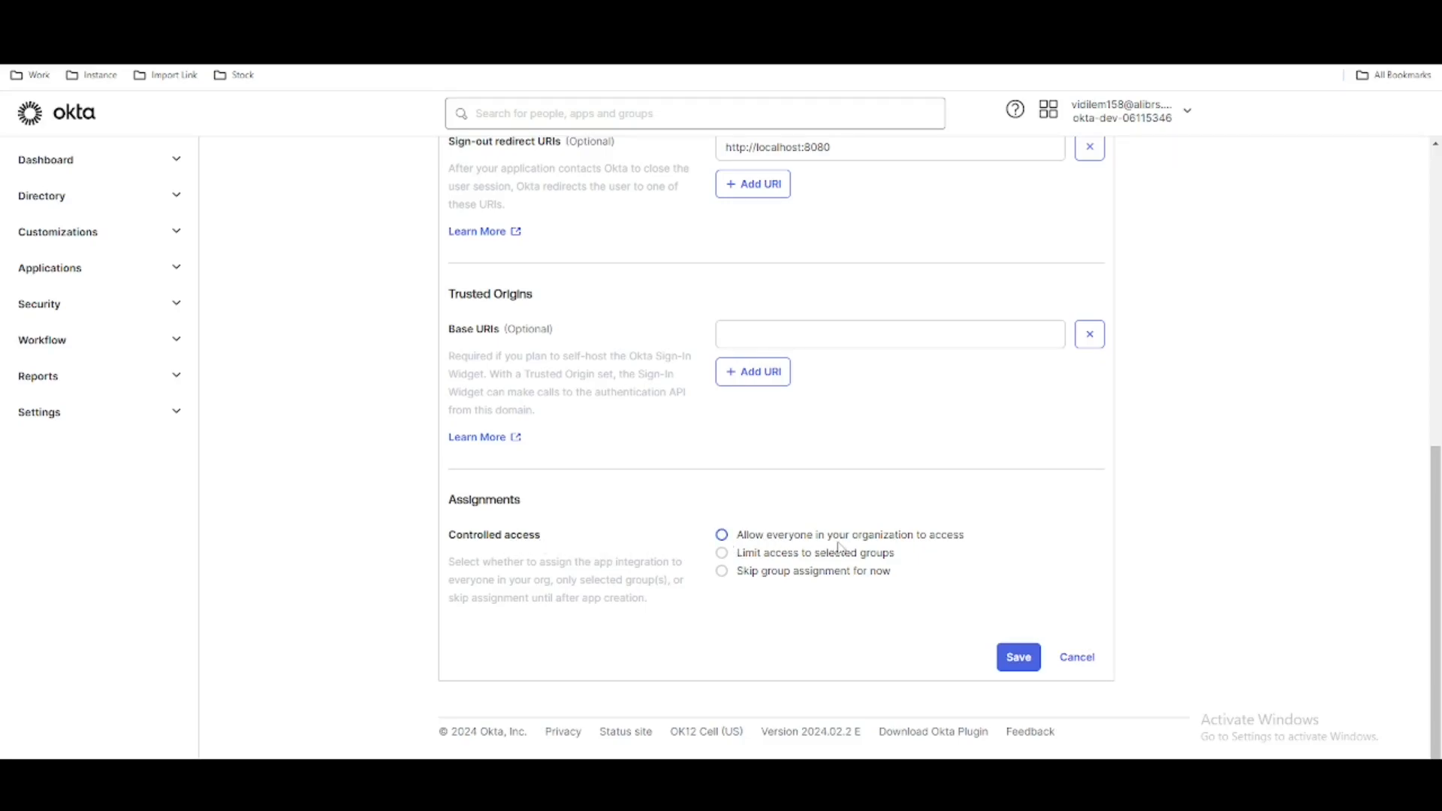
left_click(756, 535)
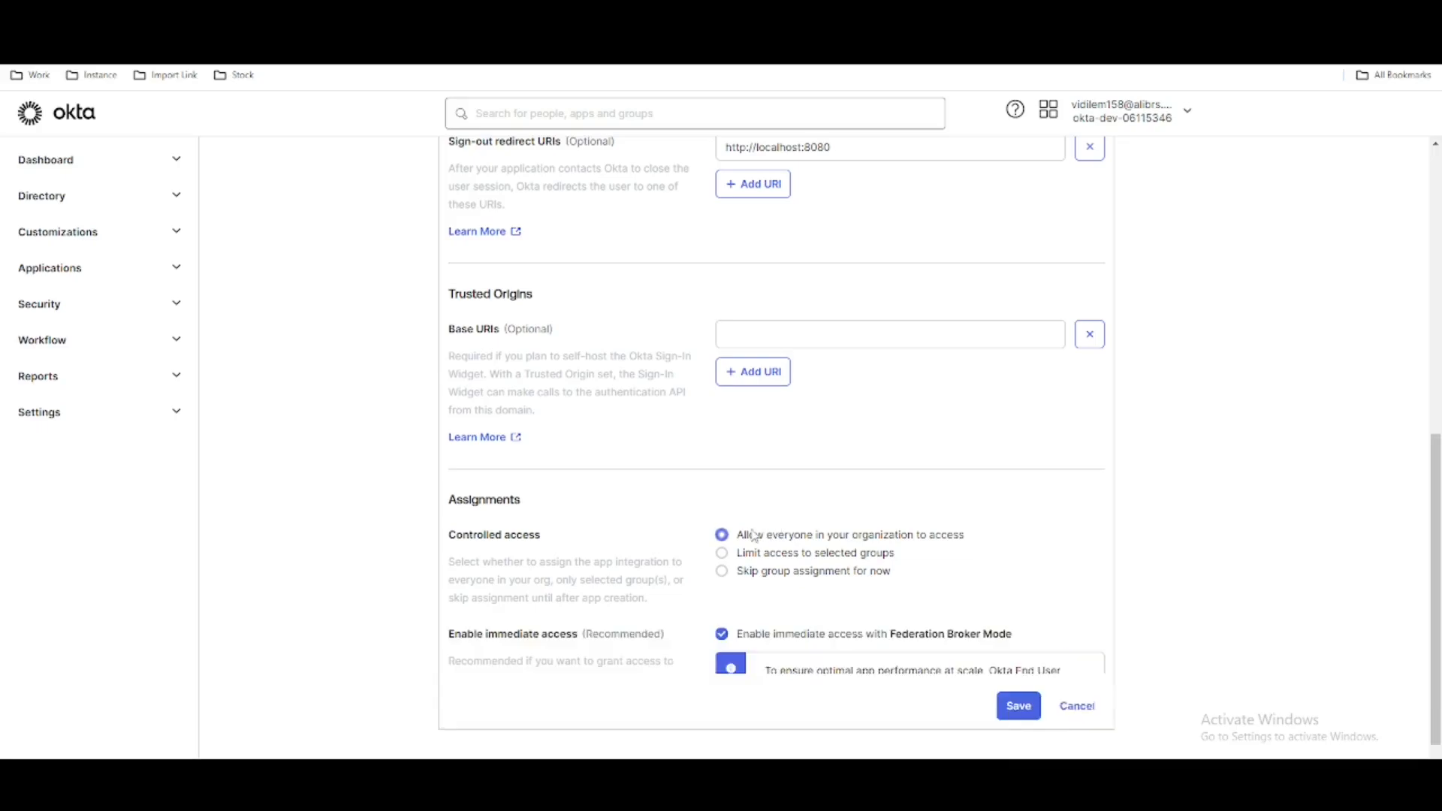
scroll(901, 497, "down", 1)
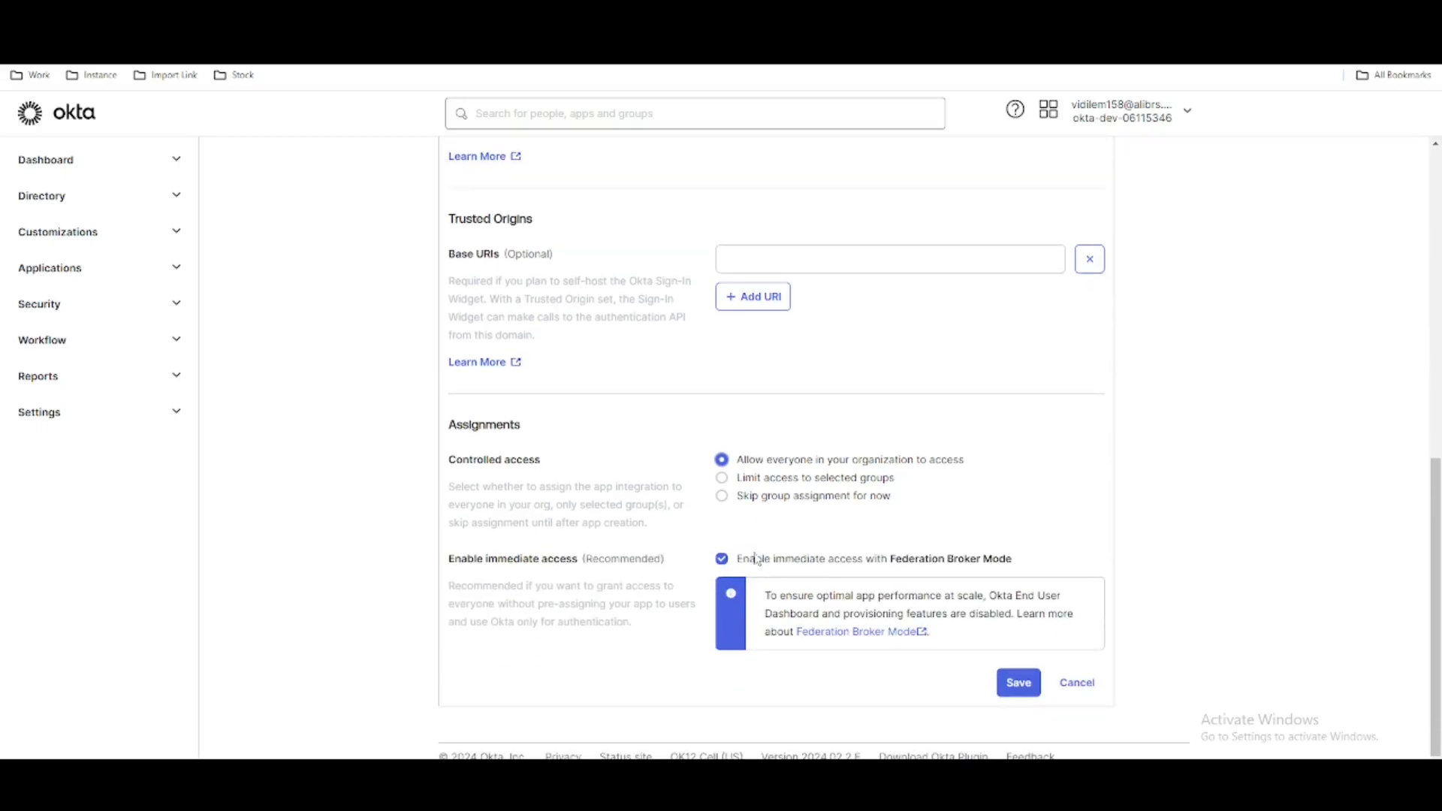
left_click(1019, 685)
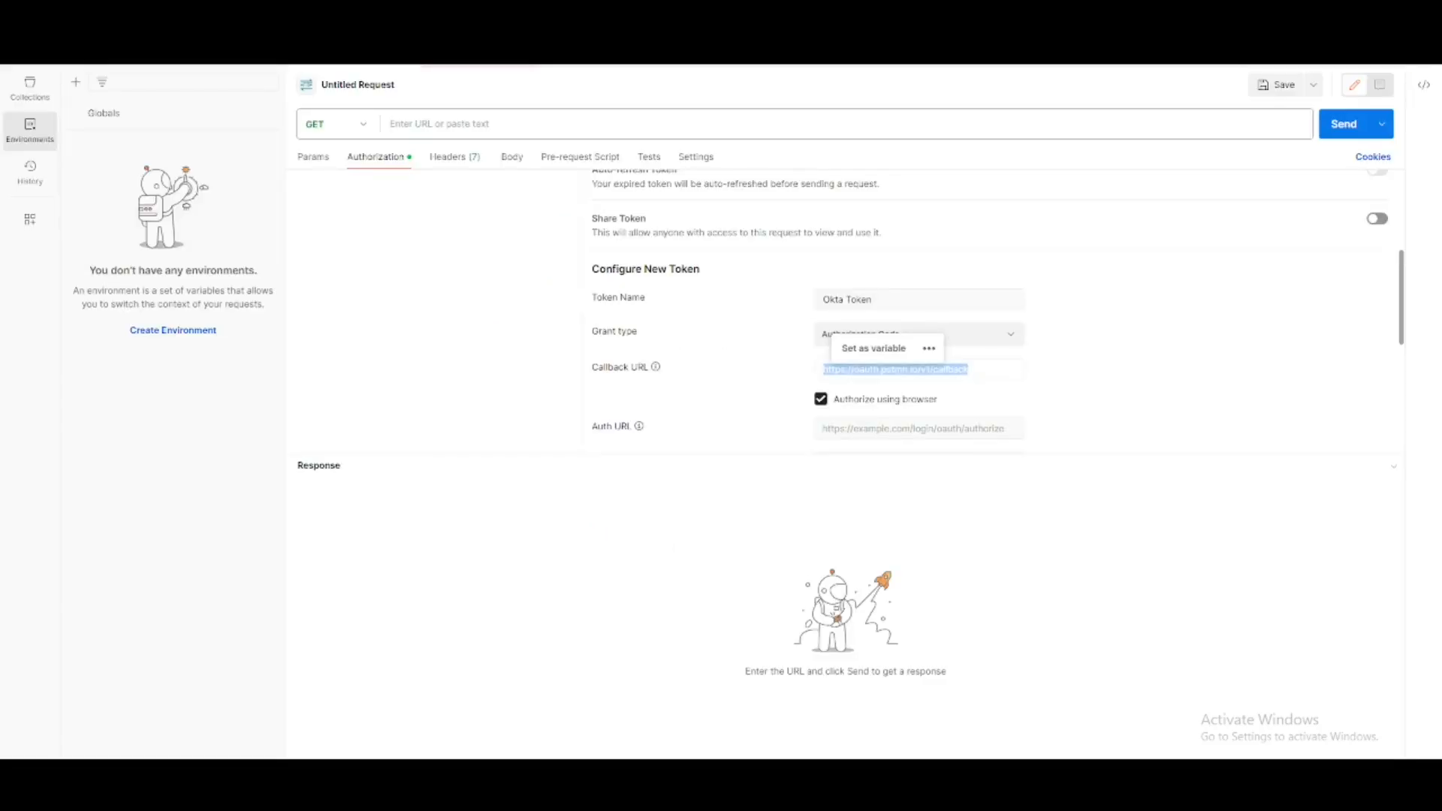
- Switch to Postman and paste the Okta app's client ID into the token configuration's Client ID field
scroll(796, 428, "down", 2)
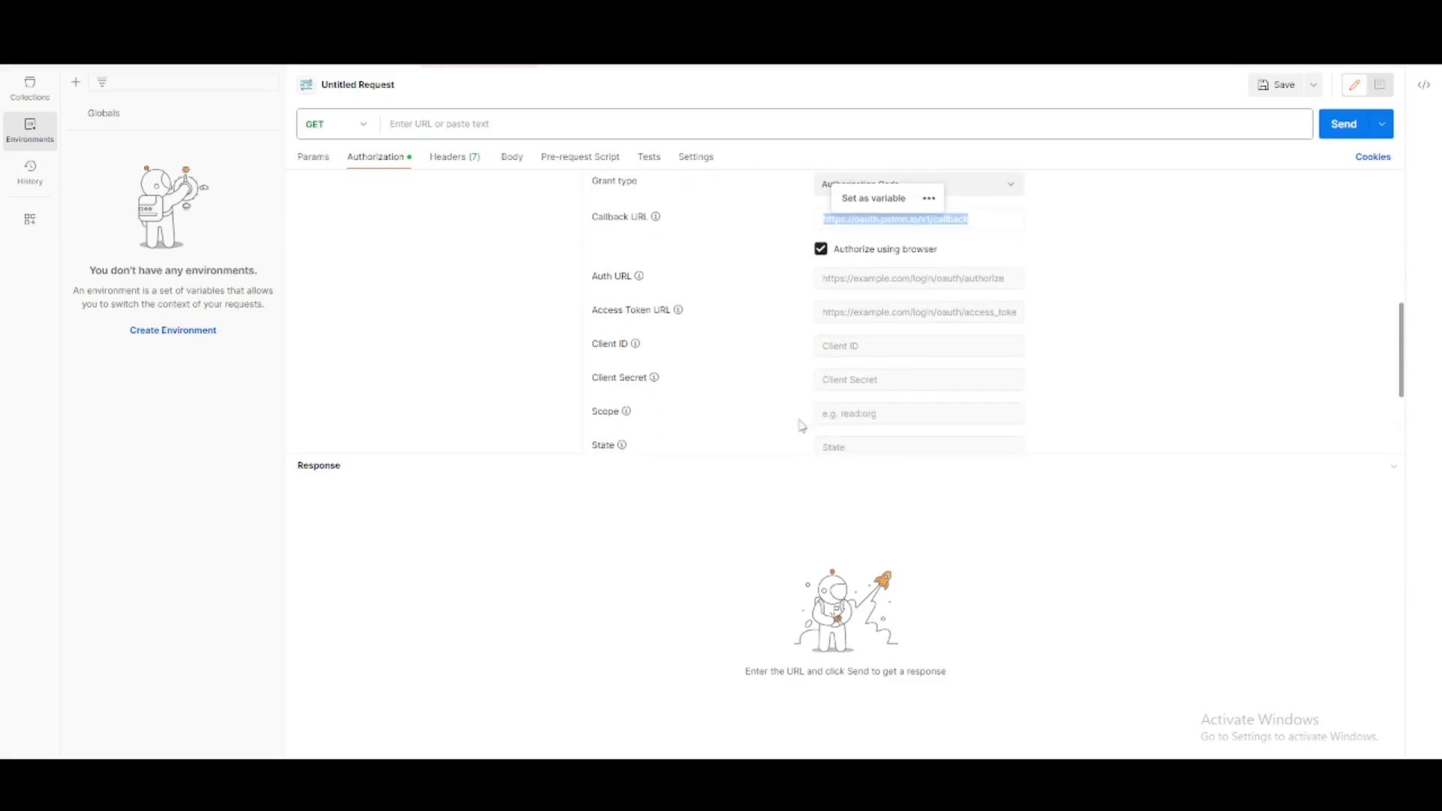
left_click(874, 346)
type("0oafg4zkq8ea37j065d7")
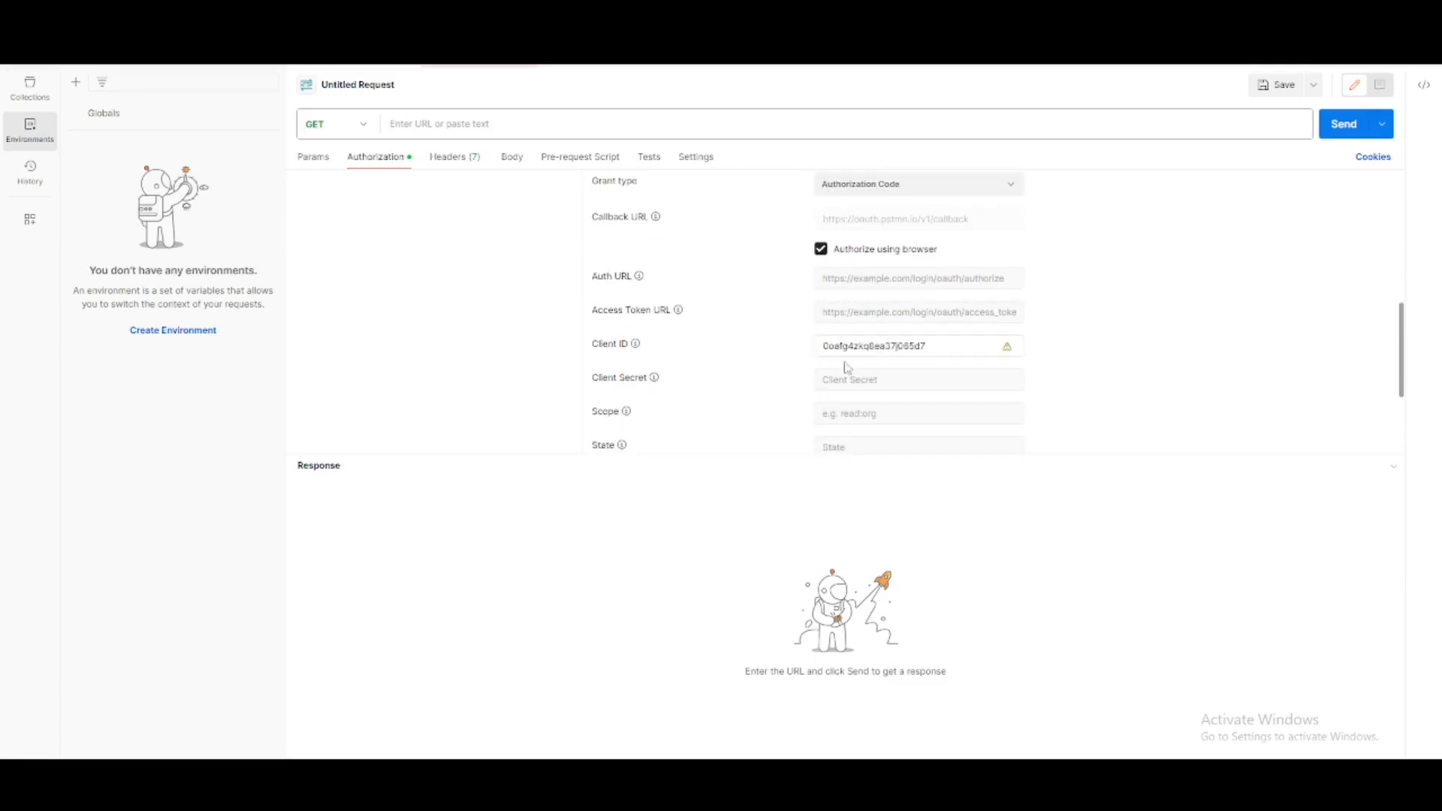
- Copy the client secret from the Okta app's credentials and paste it into Postman's Client Secret field
key("alt+Tab")
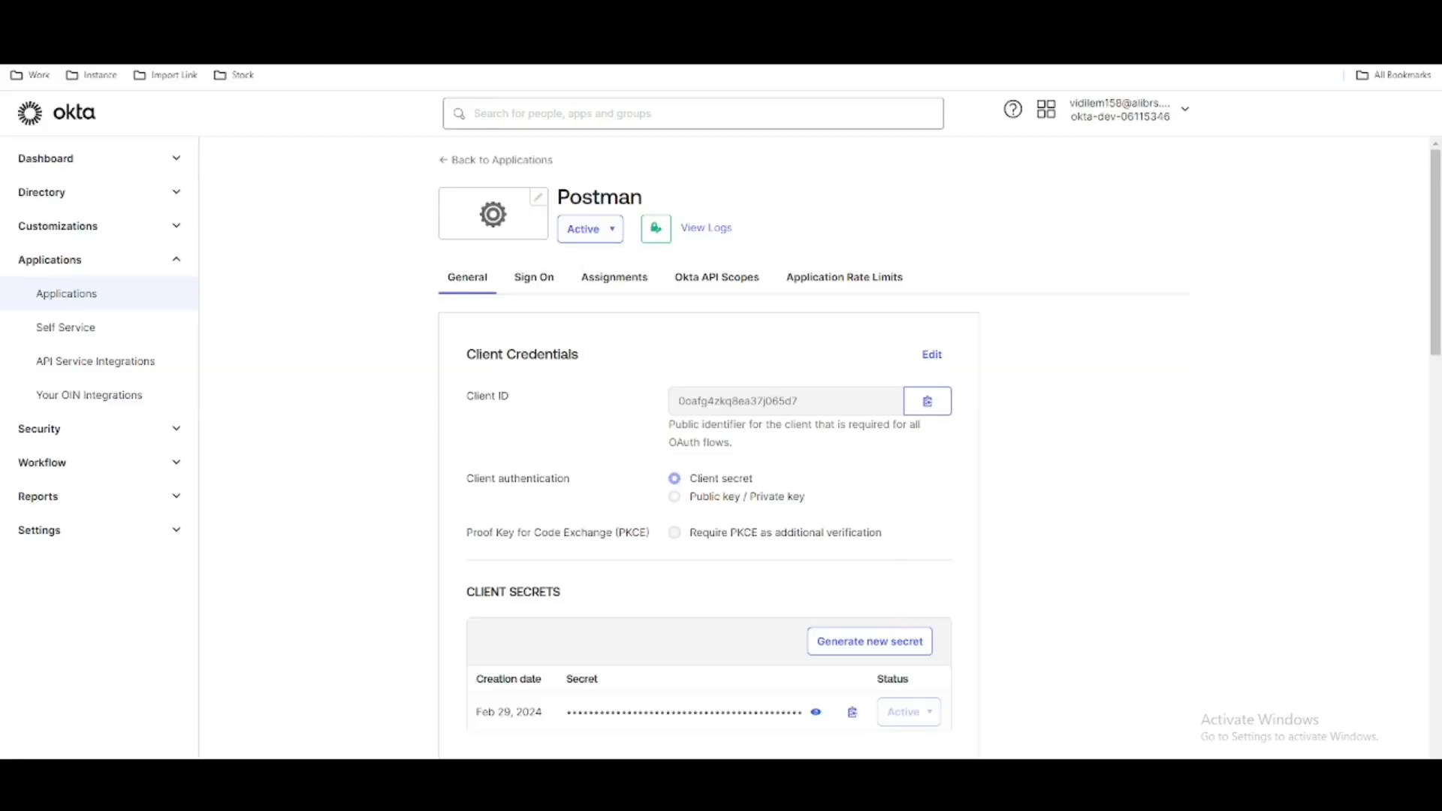
scroll(746, 597, "down", 1)
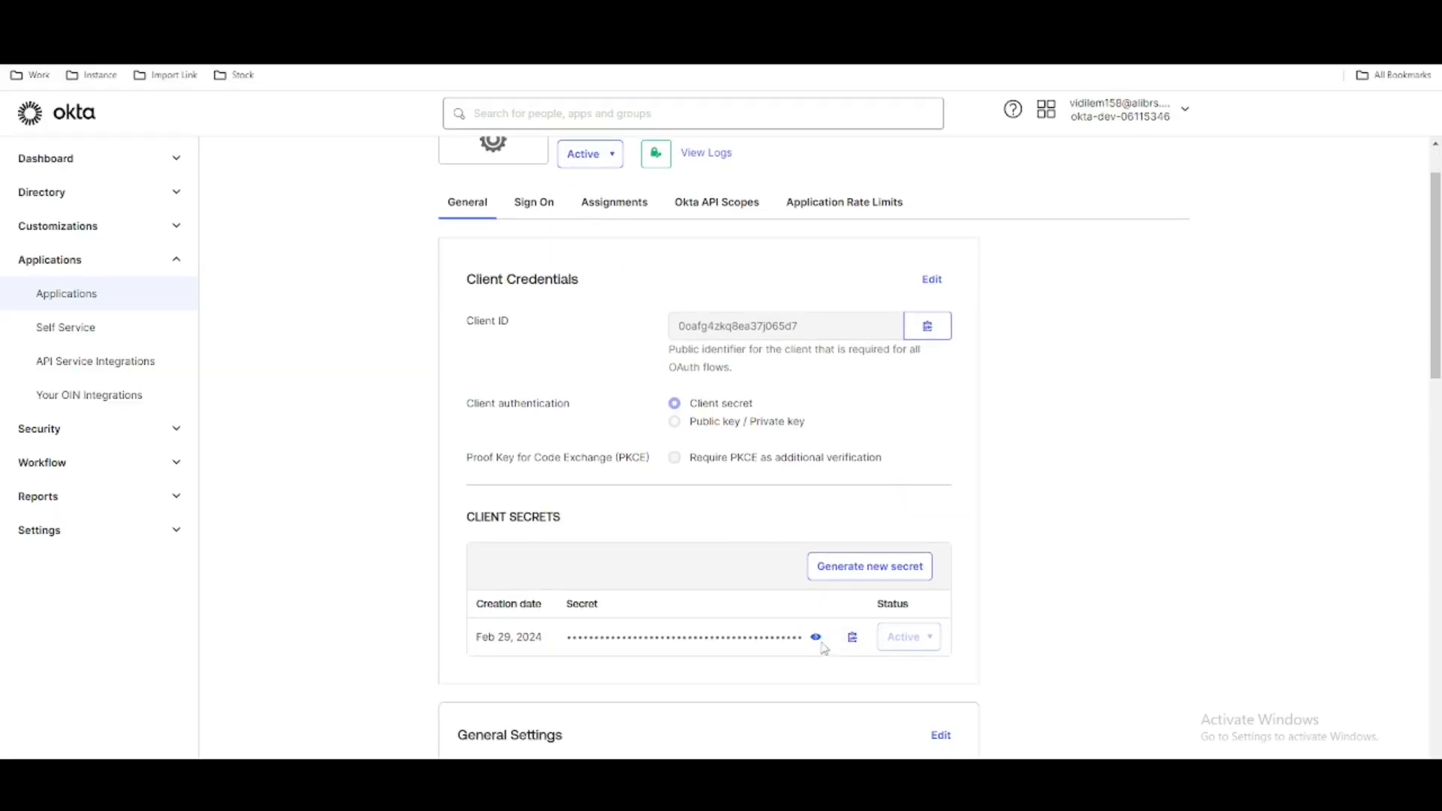
left_click(851, 636)
scroll(605, 531, "down", 2)
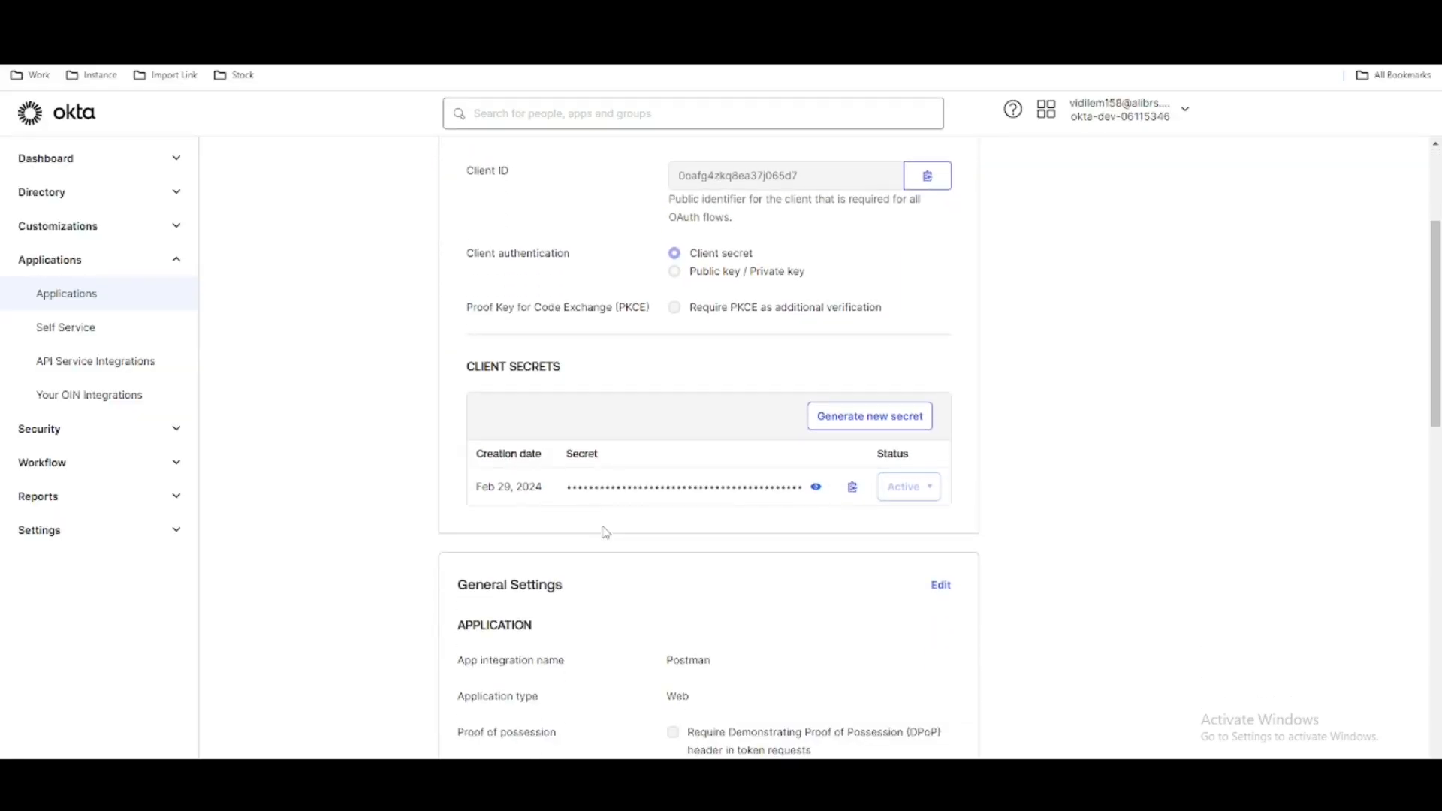
key("alt+Tab")
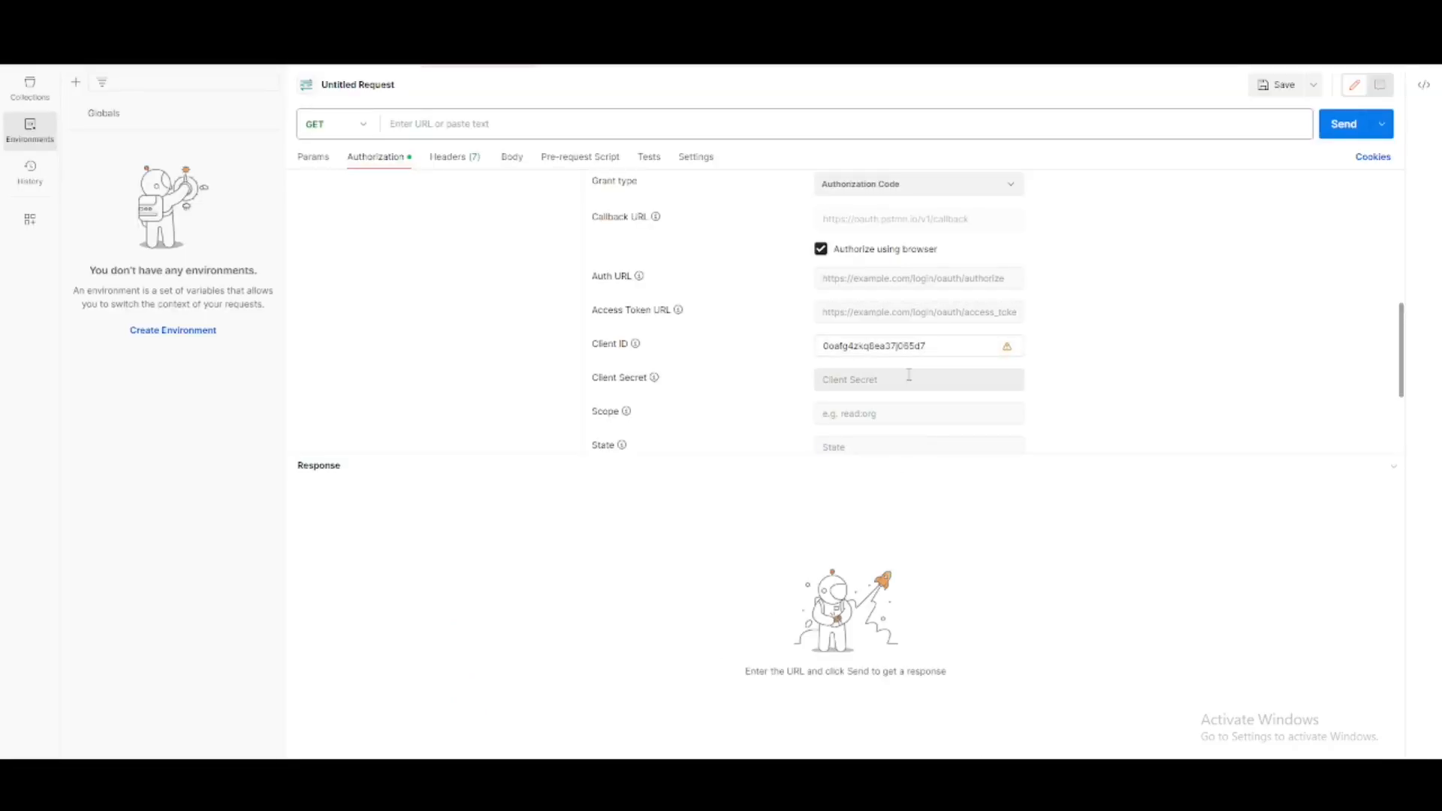
left_click(909, 376)
key("ctrl+v")
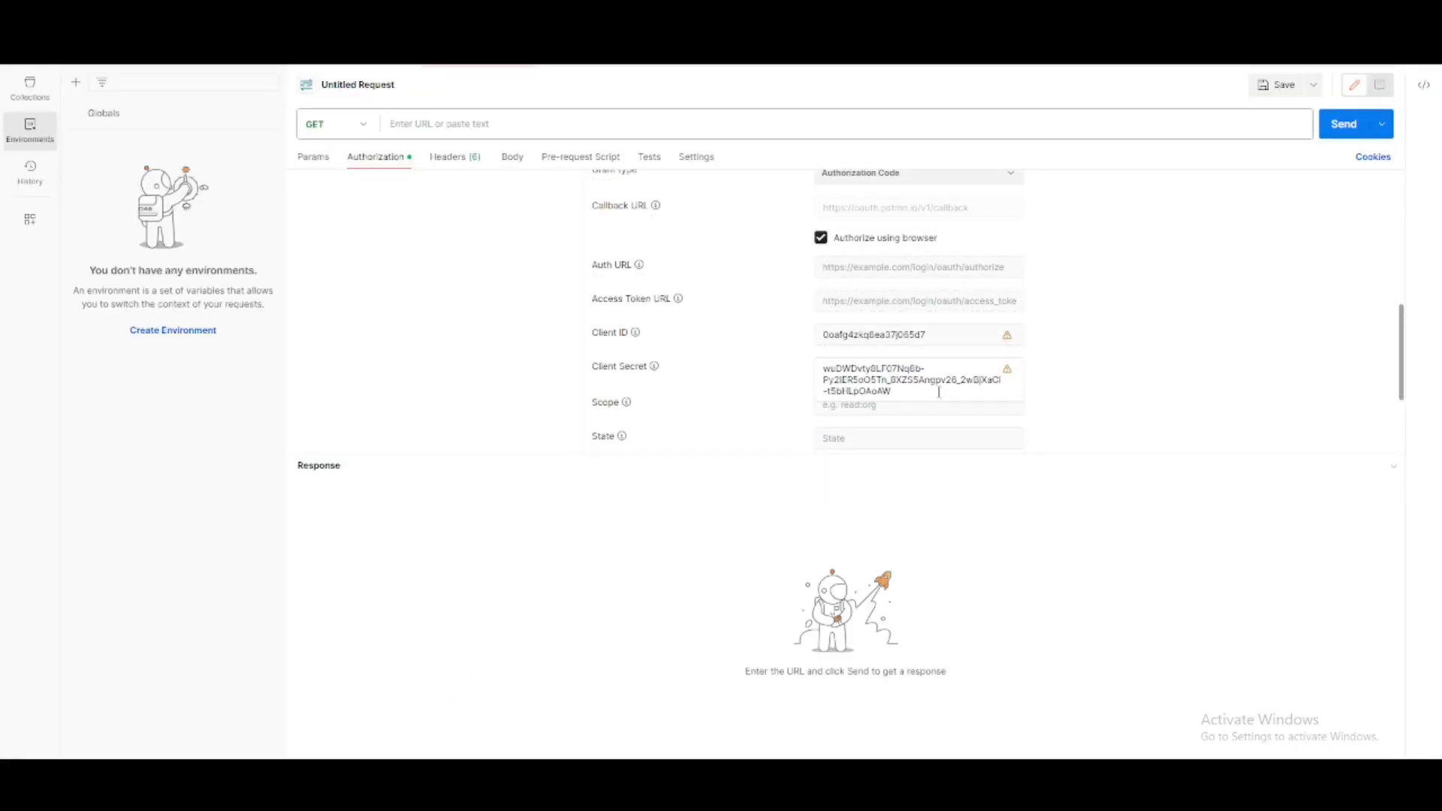
- Copy the Okta organization's address into Postman's Access Token URL and remove "-admin" from the host name
left_click(897, 268)
left_click(894, 299)
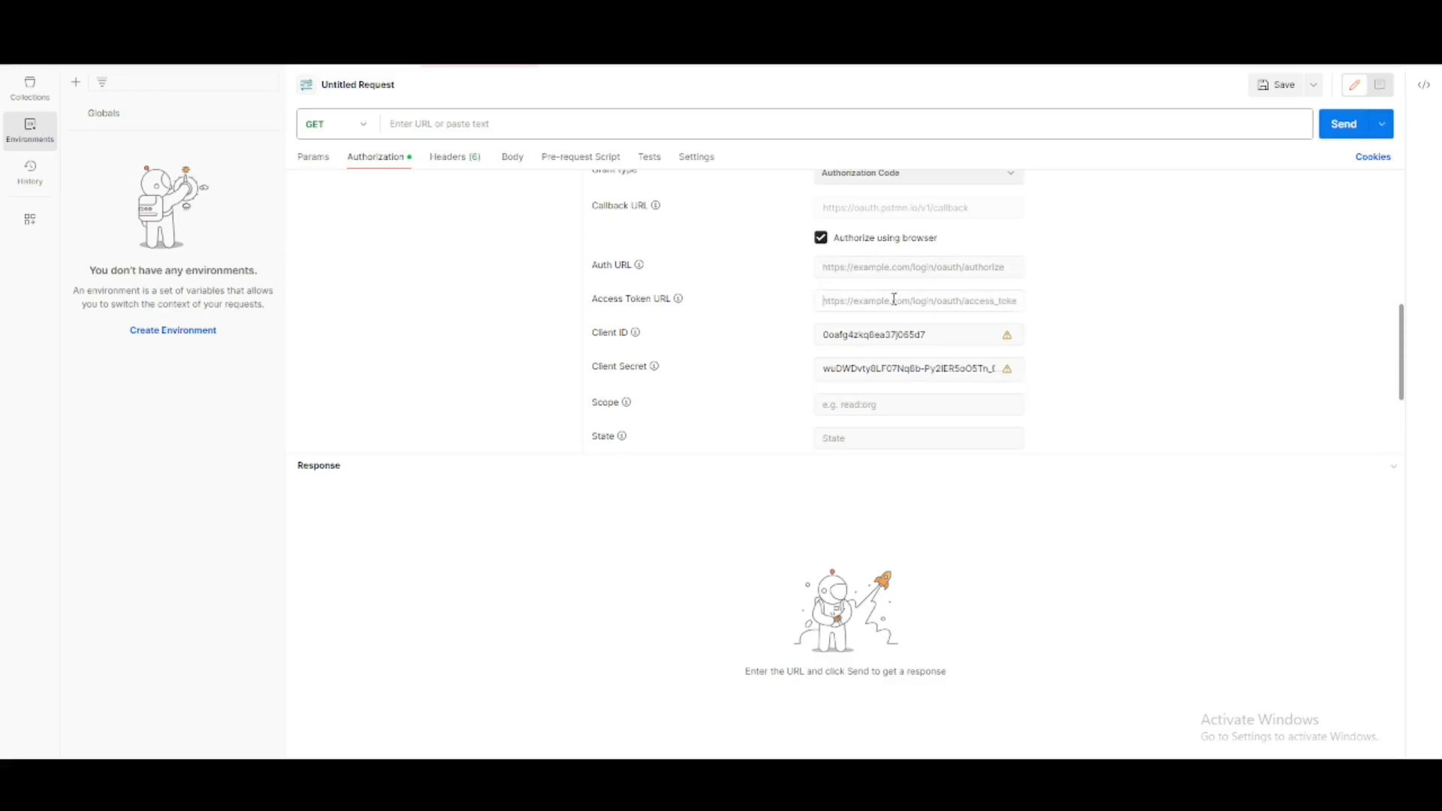
key("alt+Tab")
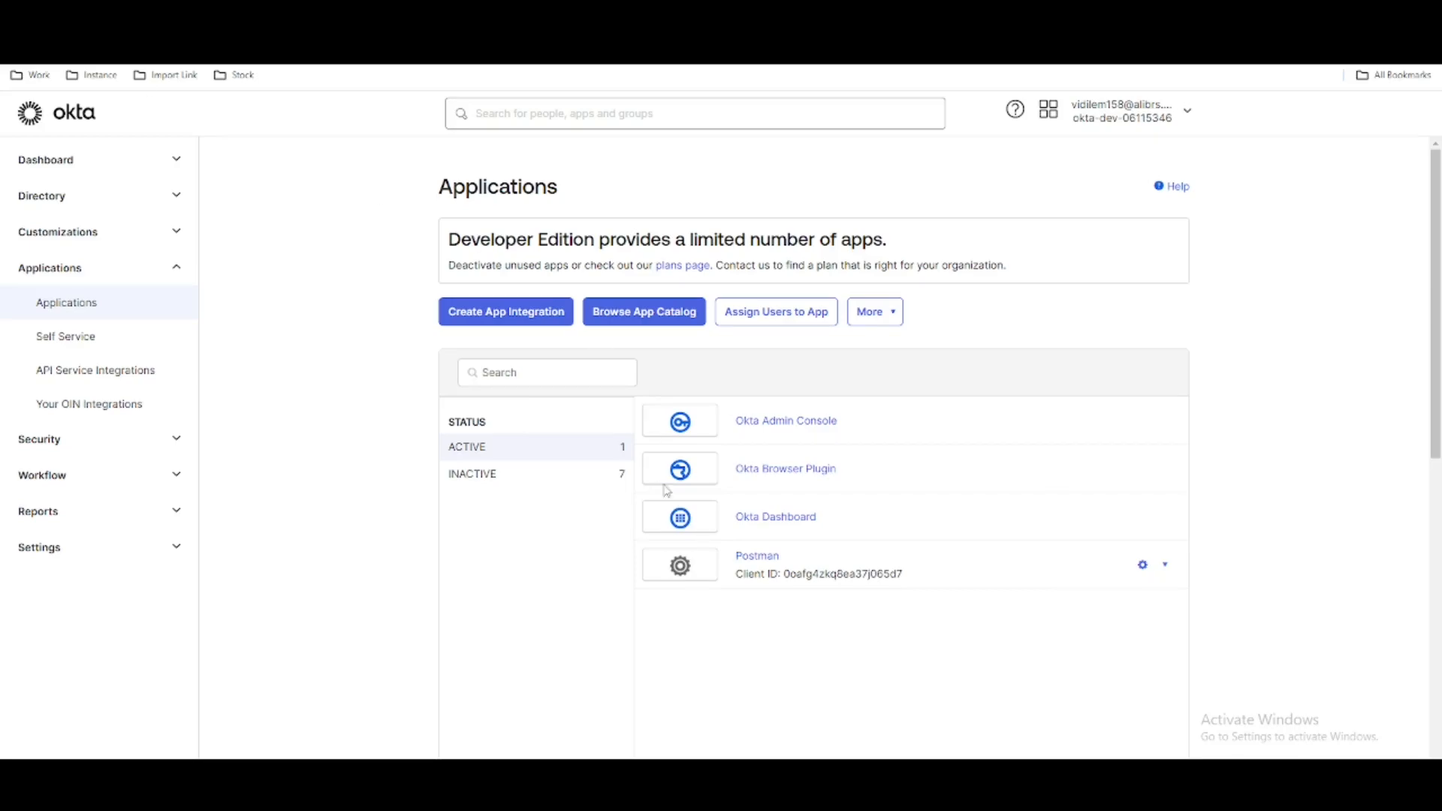
key("alt+Tab")
left_click(880, 304)
key("ctrl+v")
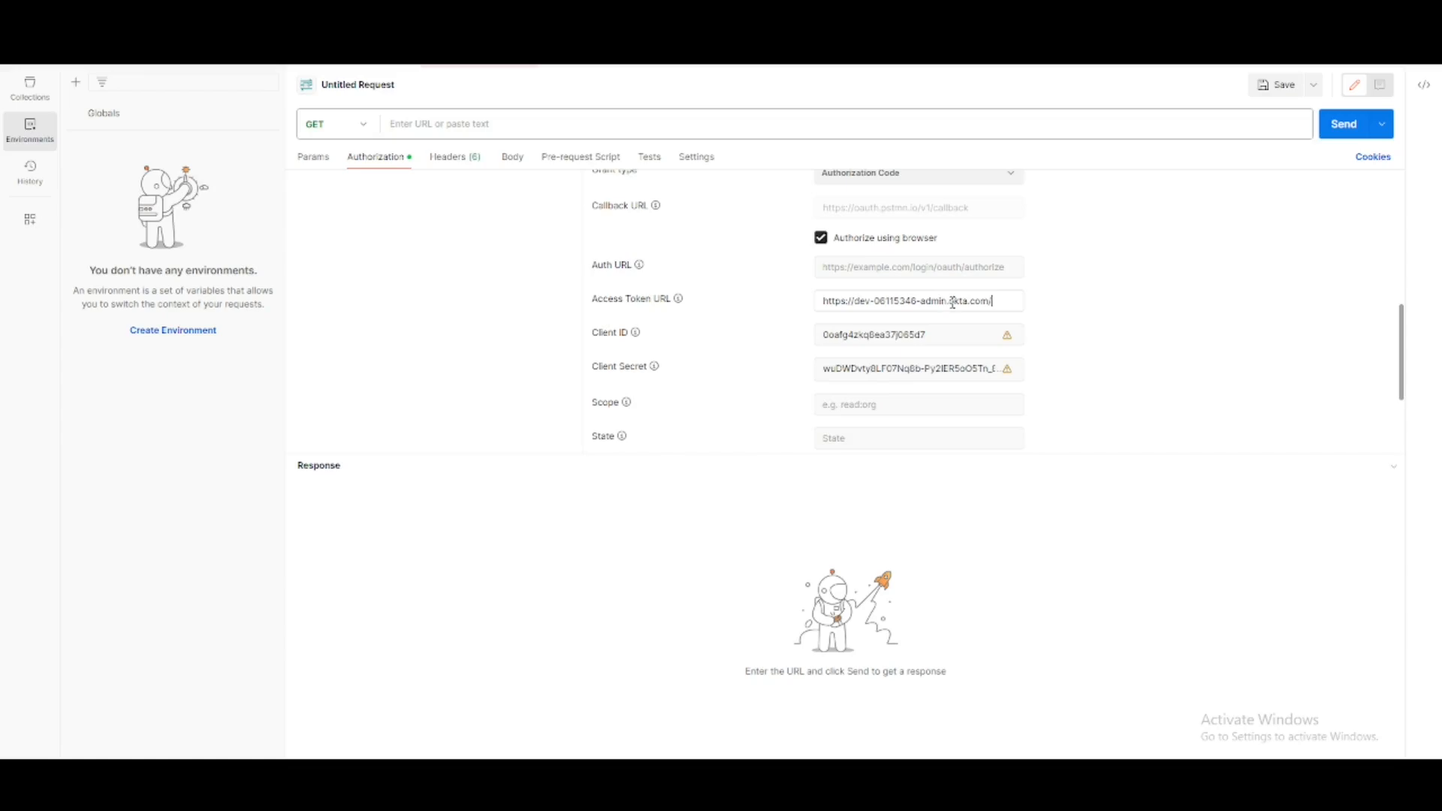
left_click_drag(947, 301, 920, 303)
key("BackSpace")
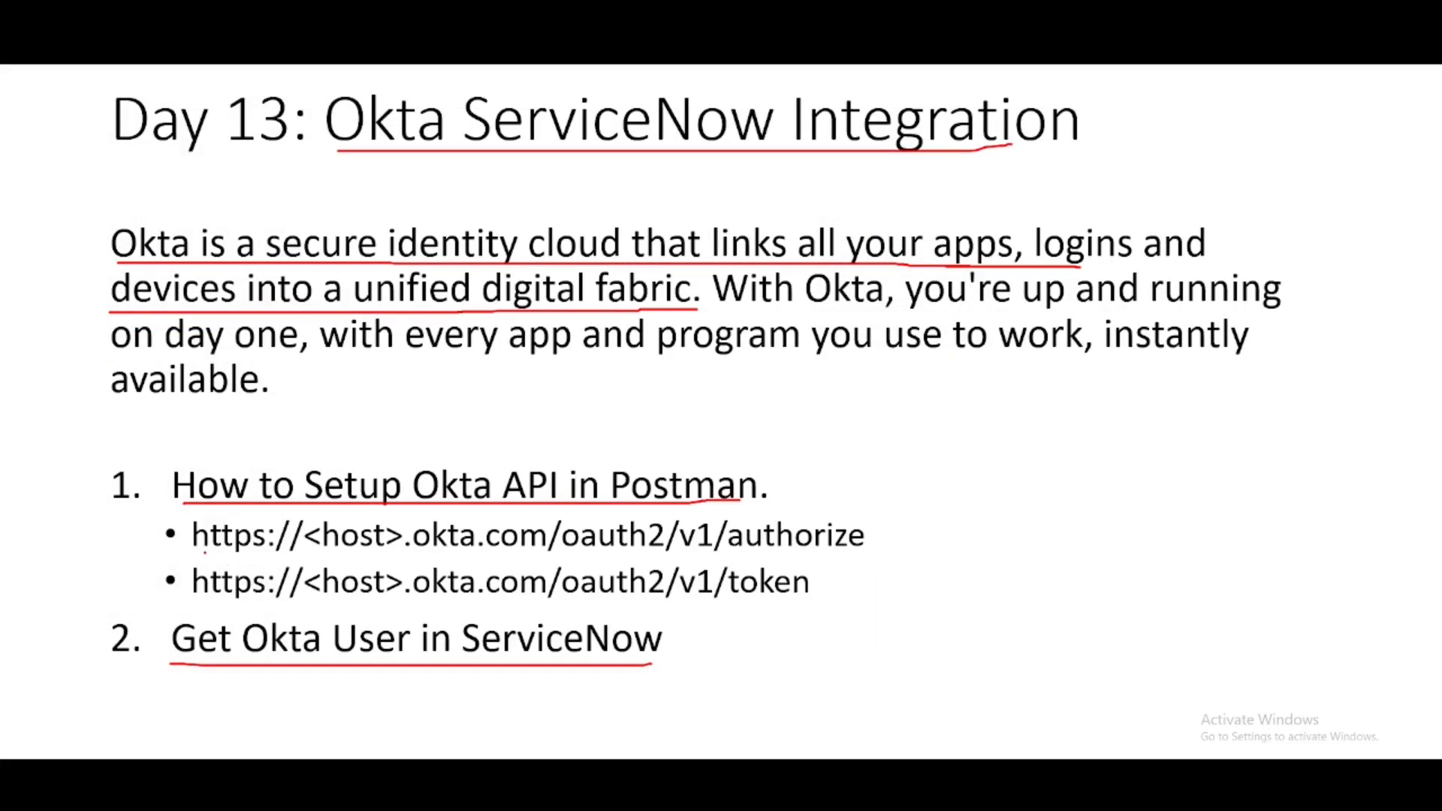
left_click_drag(193, 552, 872, 549)
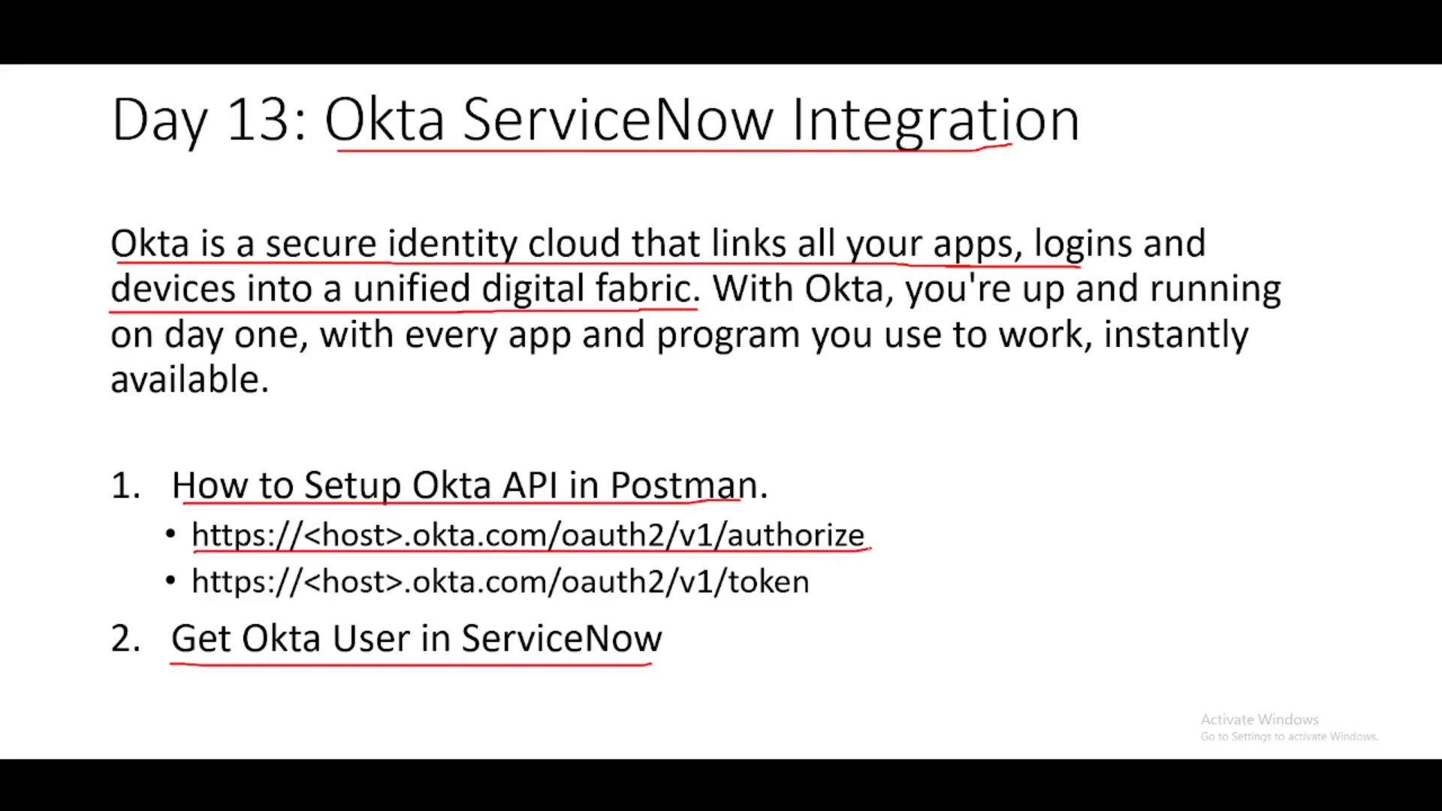
mouse_move(542, 516)
left_mouse_down()
mouse_move(536, 556)
mouse_move(309, 568)
mouse_move(217, 518)
mouse_move(358, 519)
left_mouse_up()
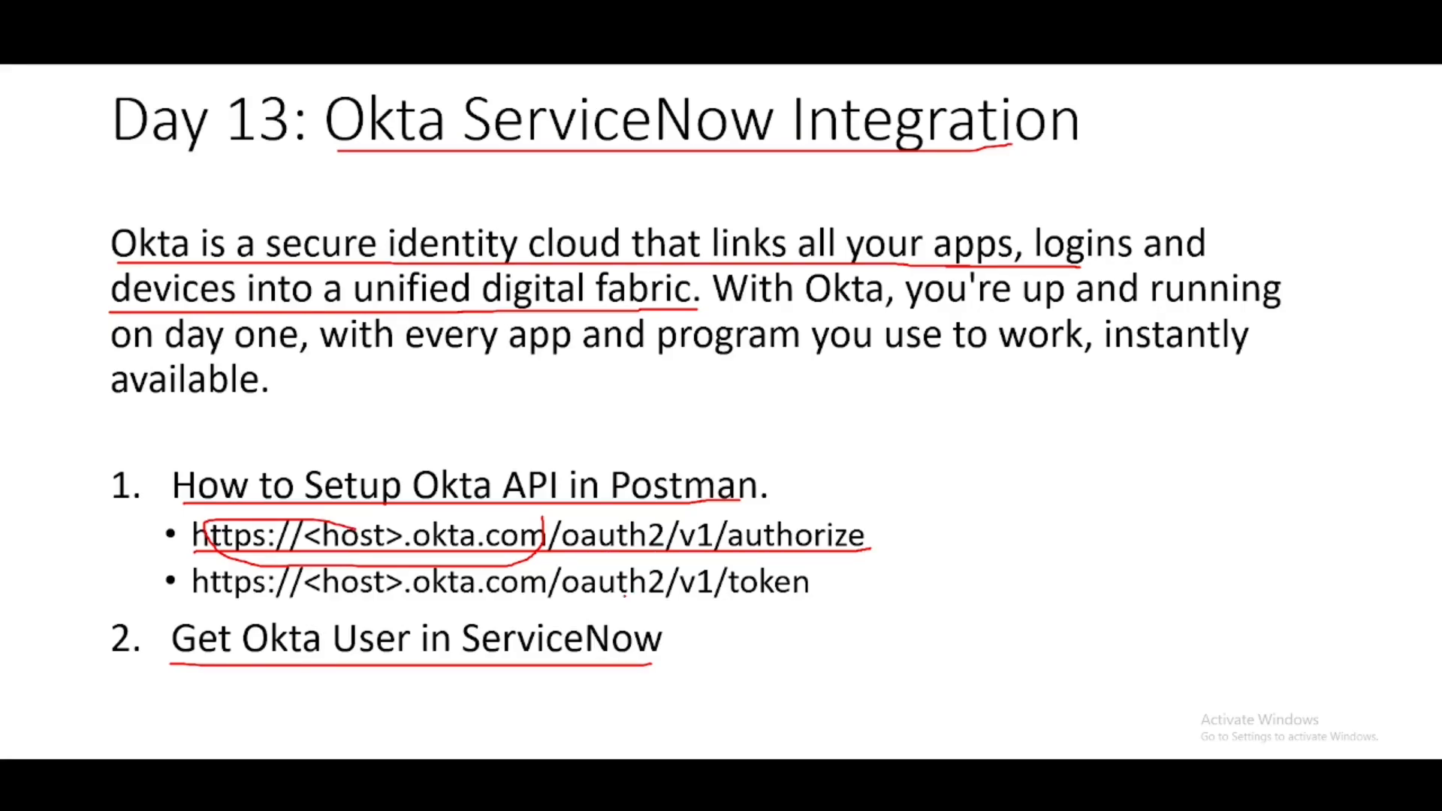
left_click_drag(558, 598, 827, 598)
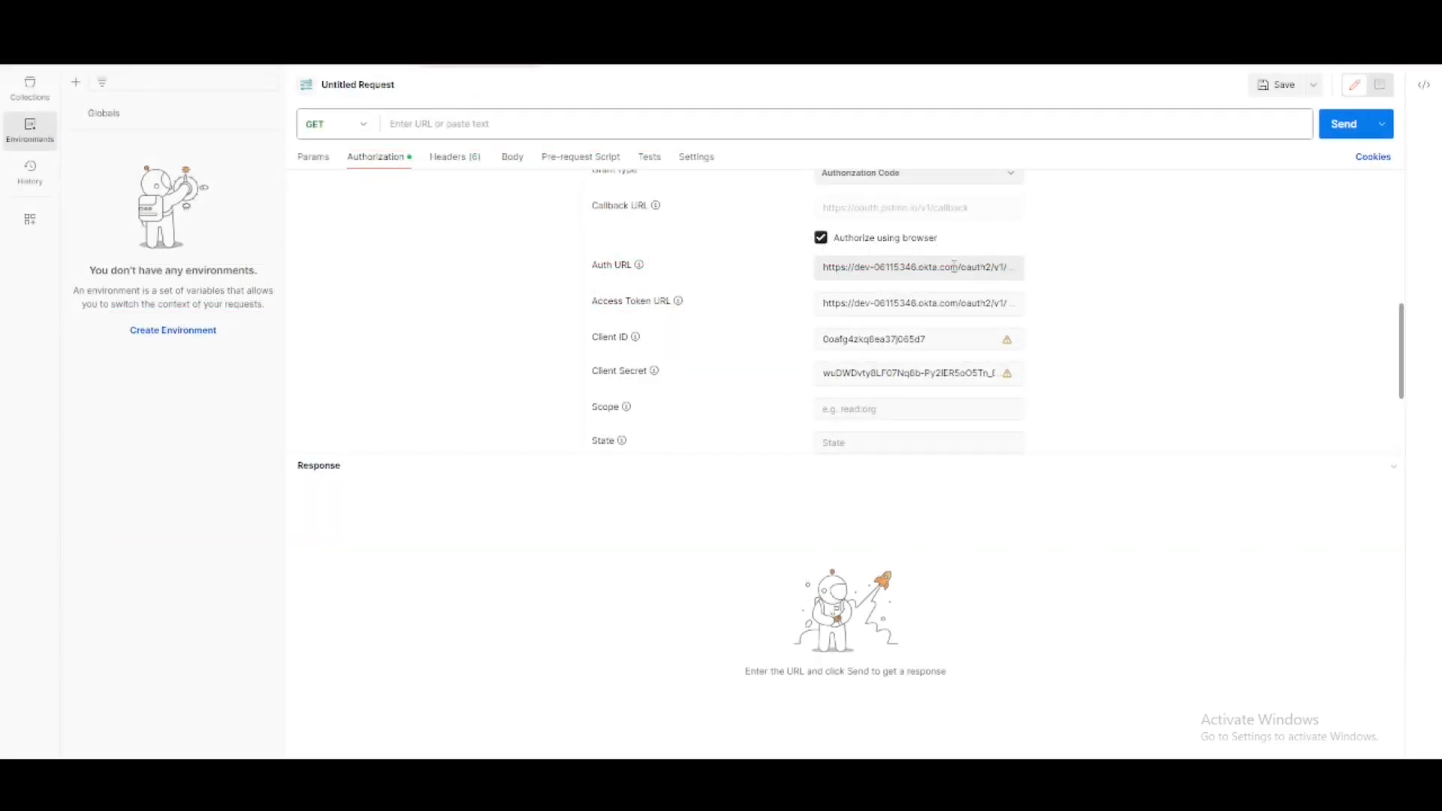
left_click(953, 267)
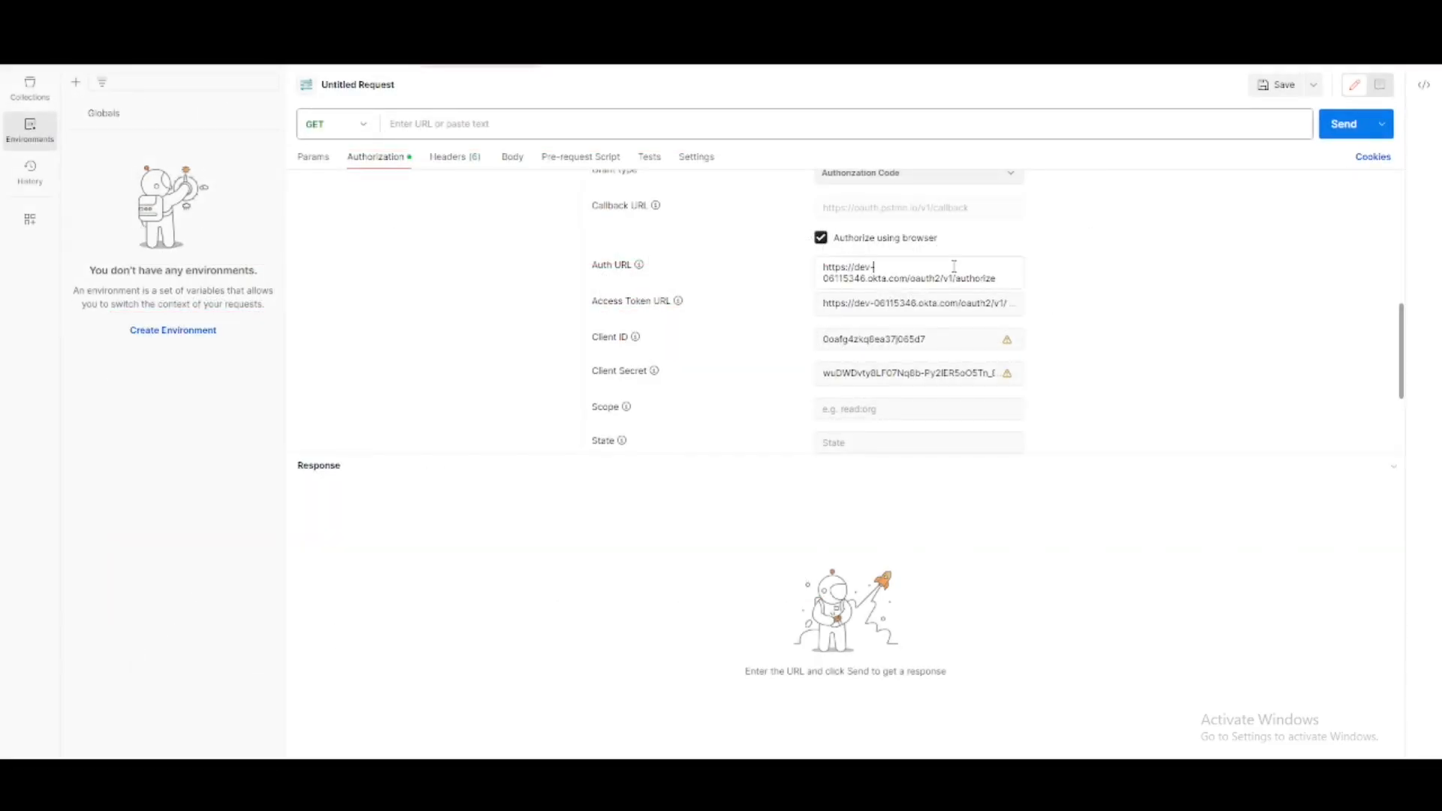
left_click(985, 300)
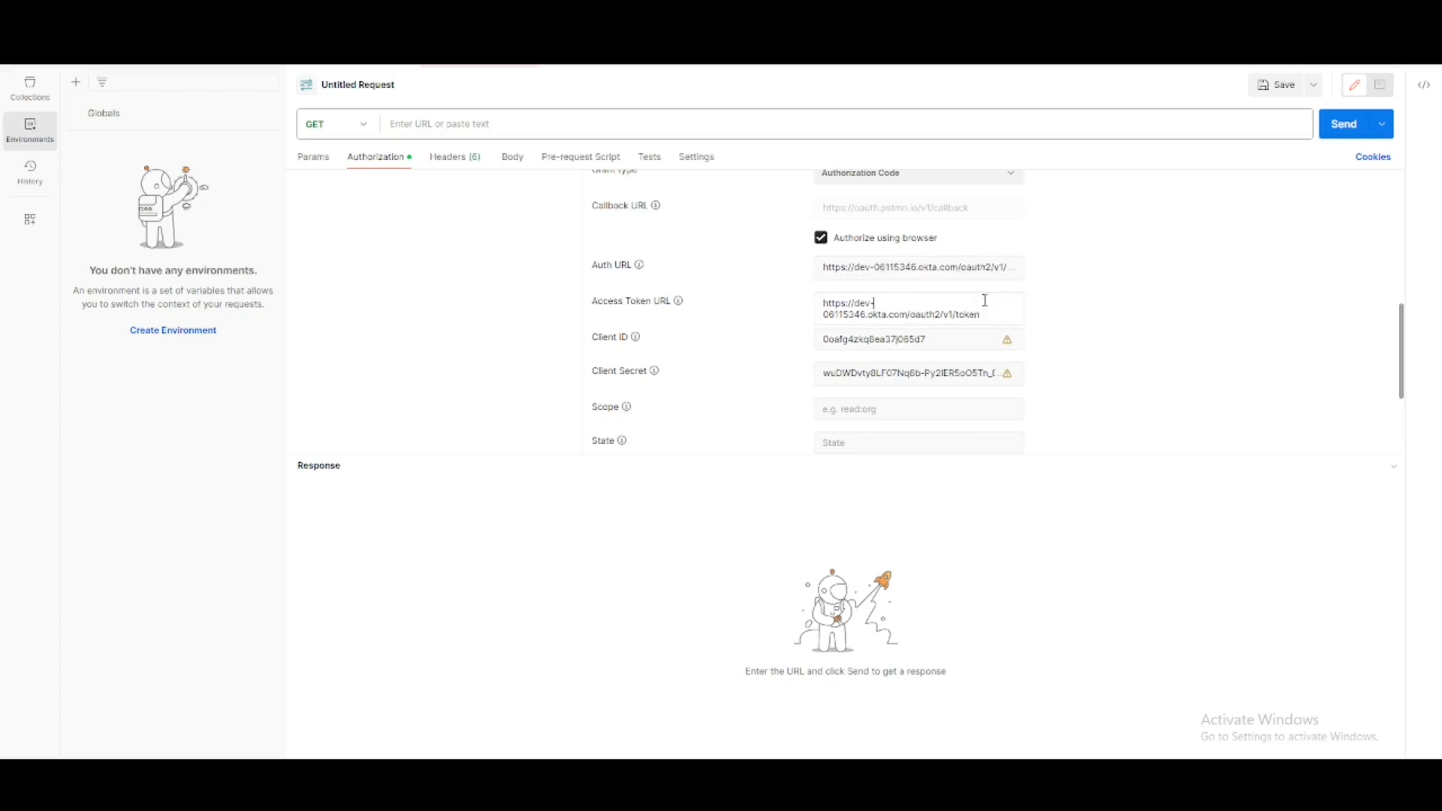
left_click(901, 270)
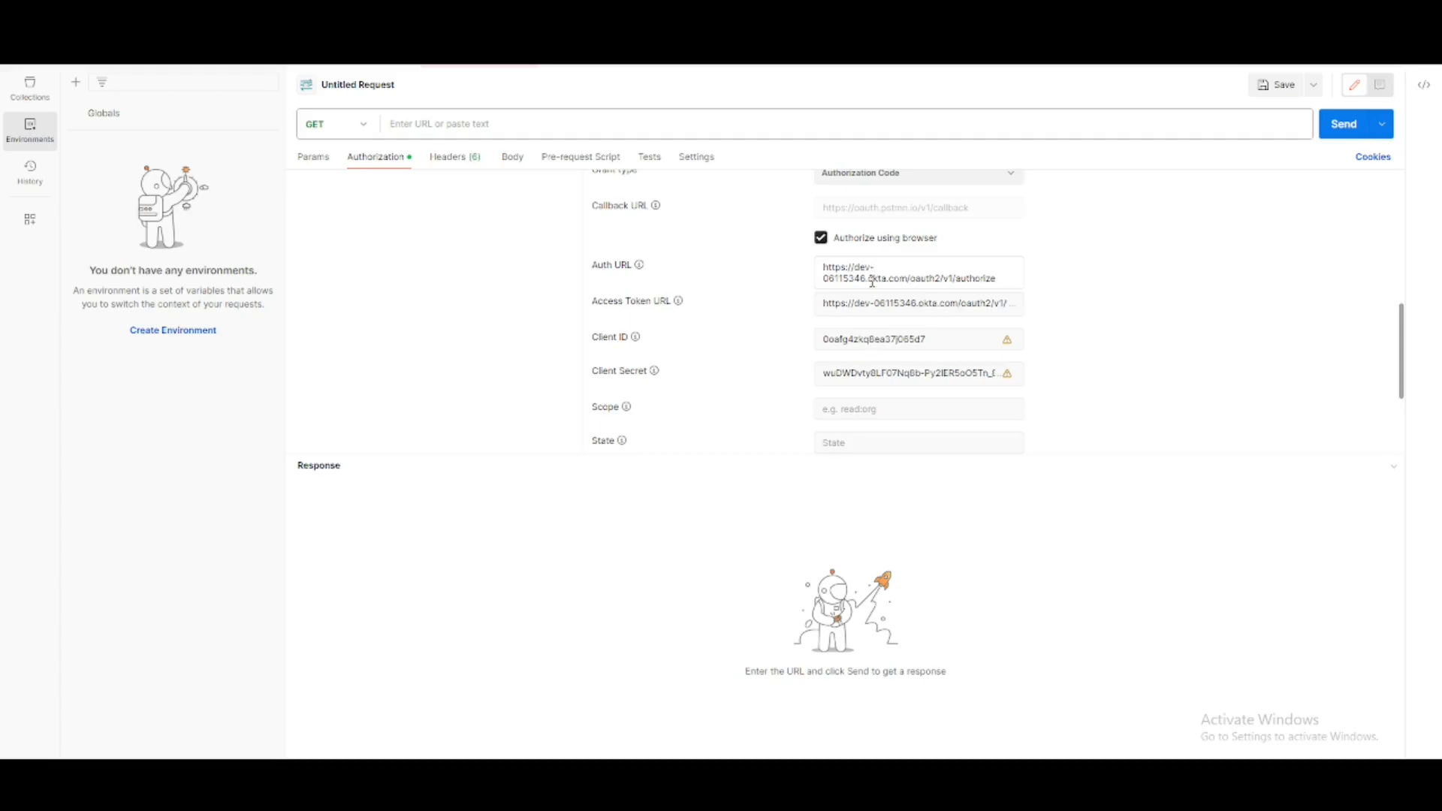
left_click(973, 304)
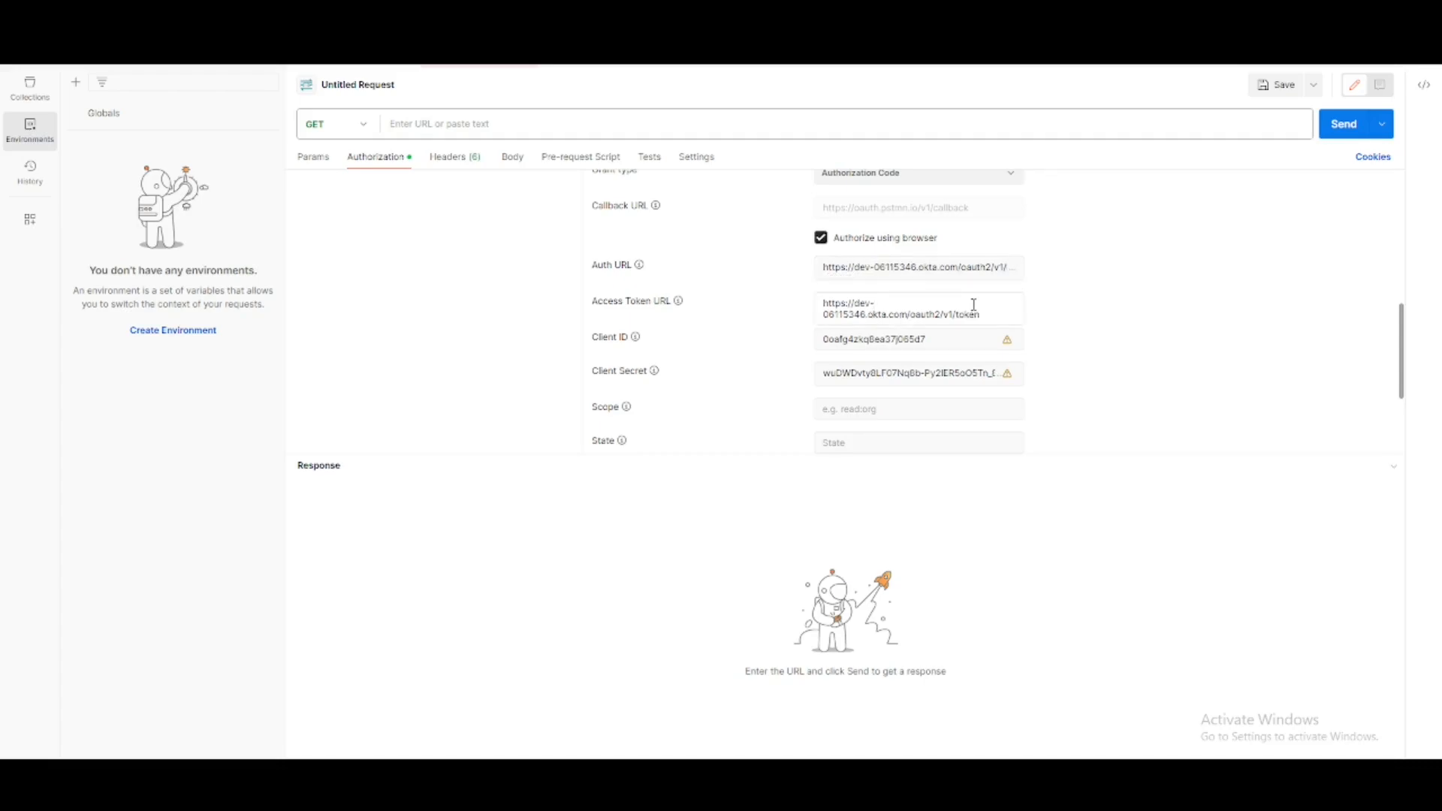
scroll(1155, 334, "down", 1)
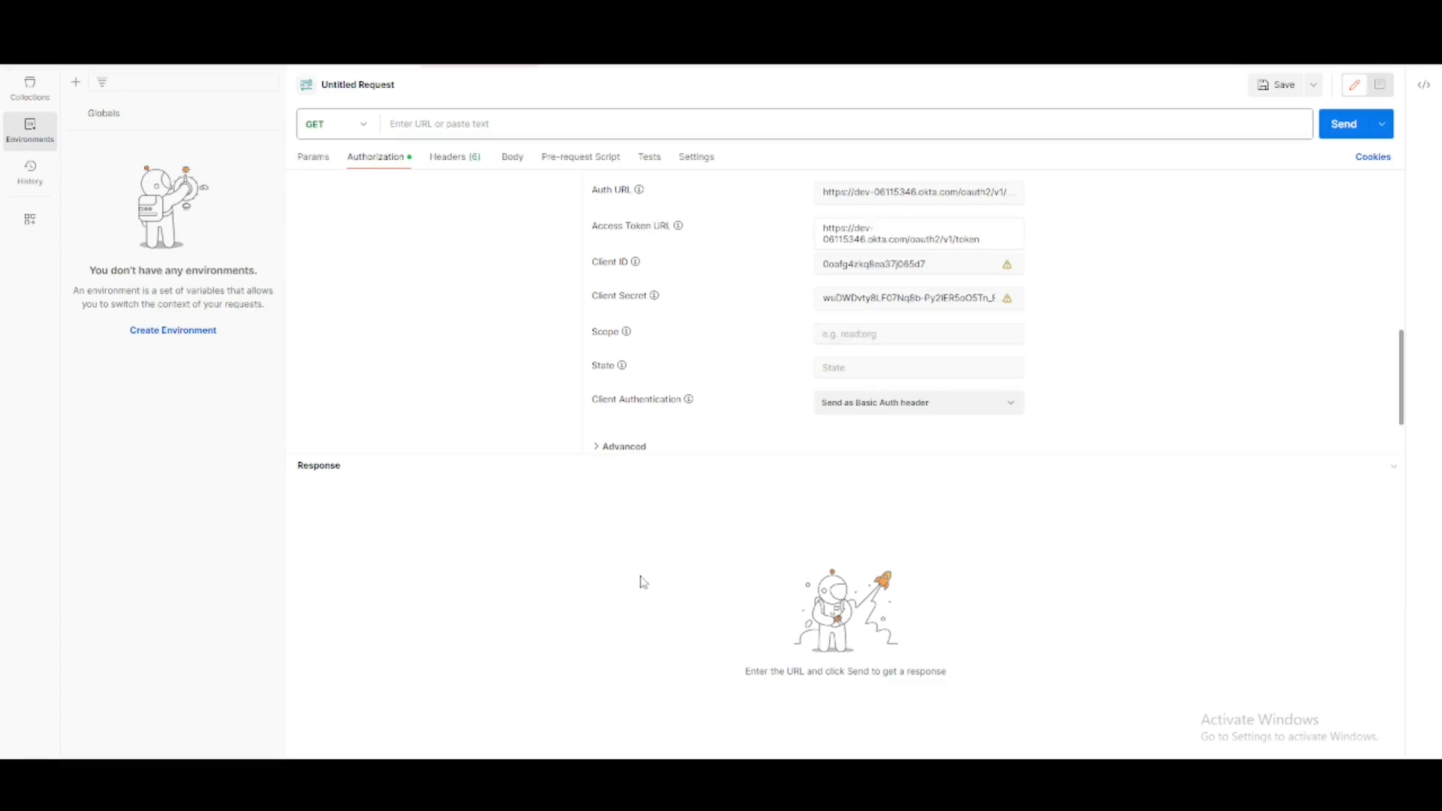
- Switch to Okta, open the Postman app's Okta API scopes, and search the page for "user"
left_click(424, 795)
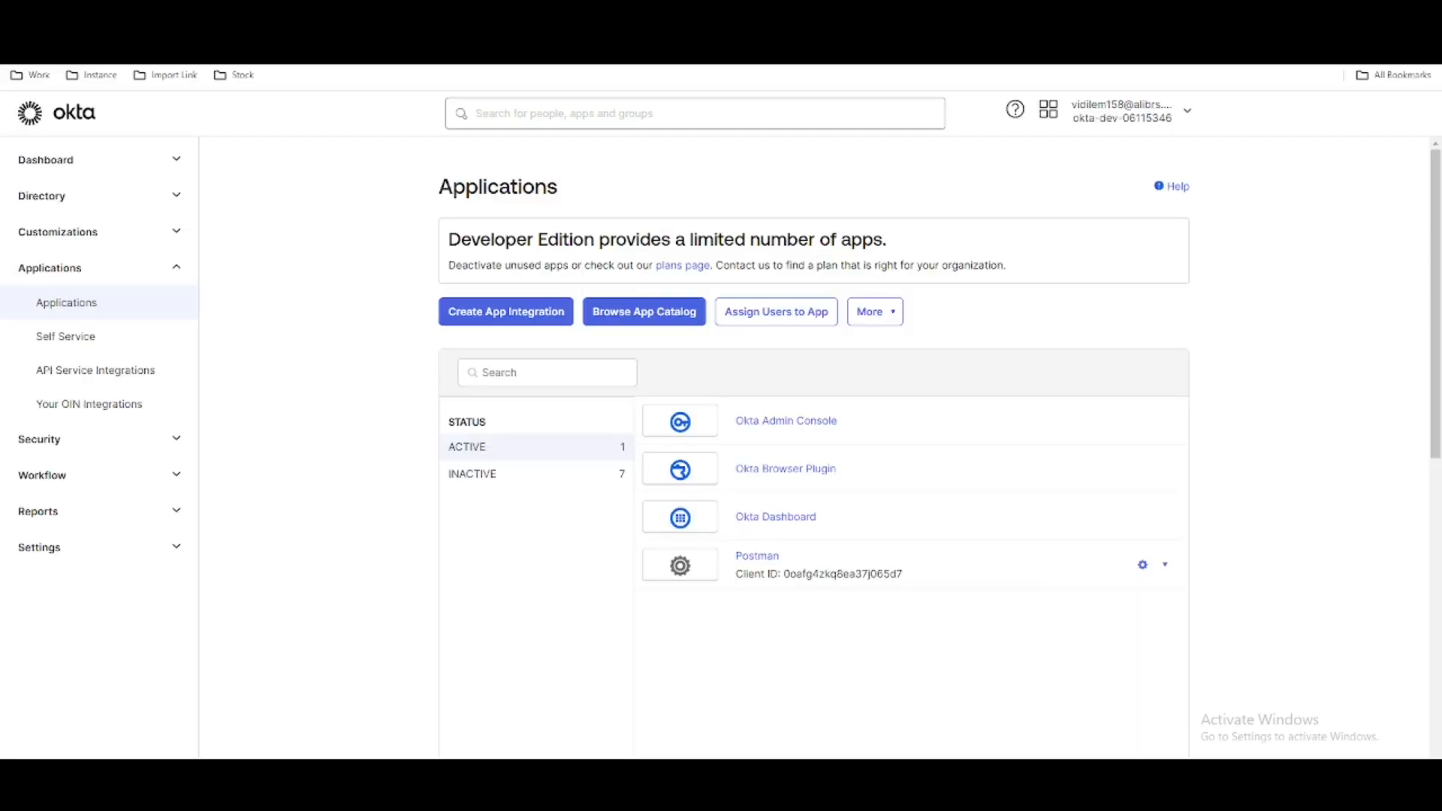
left_click(757, 556)
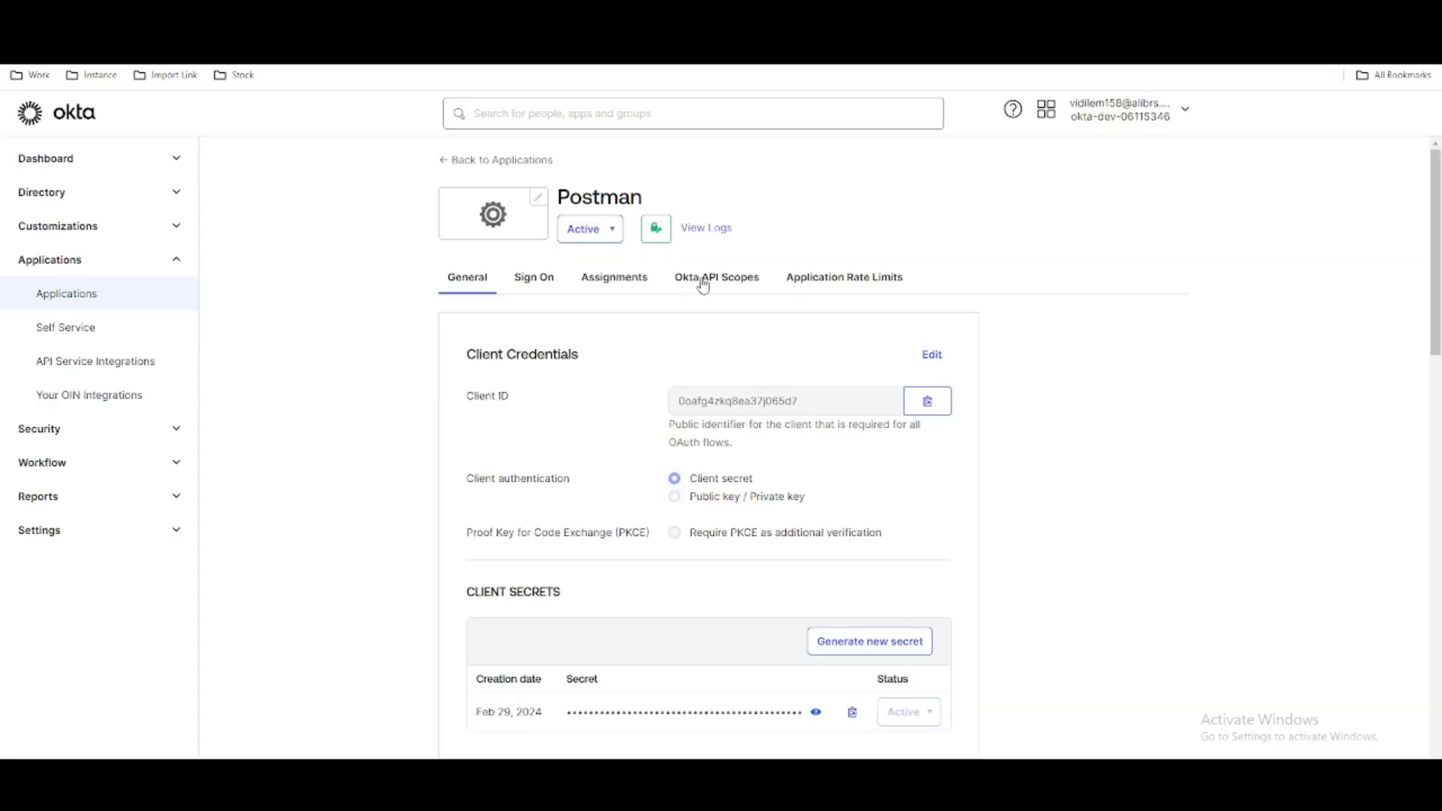
left_click(703, 282)
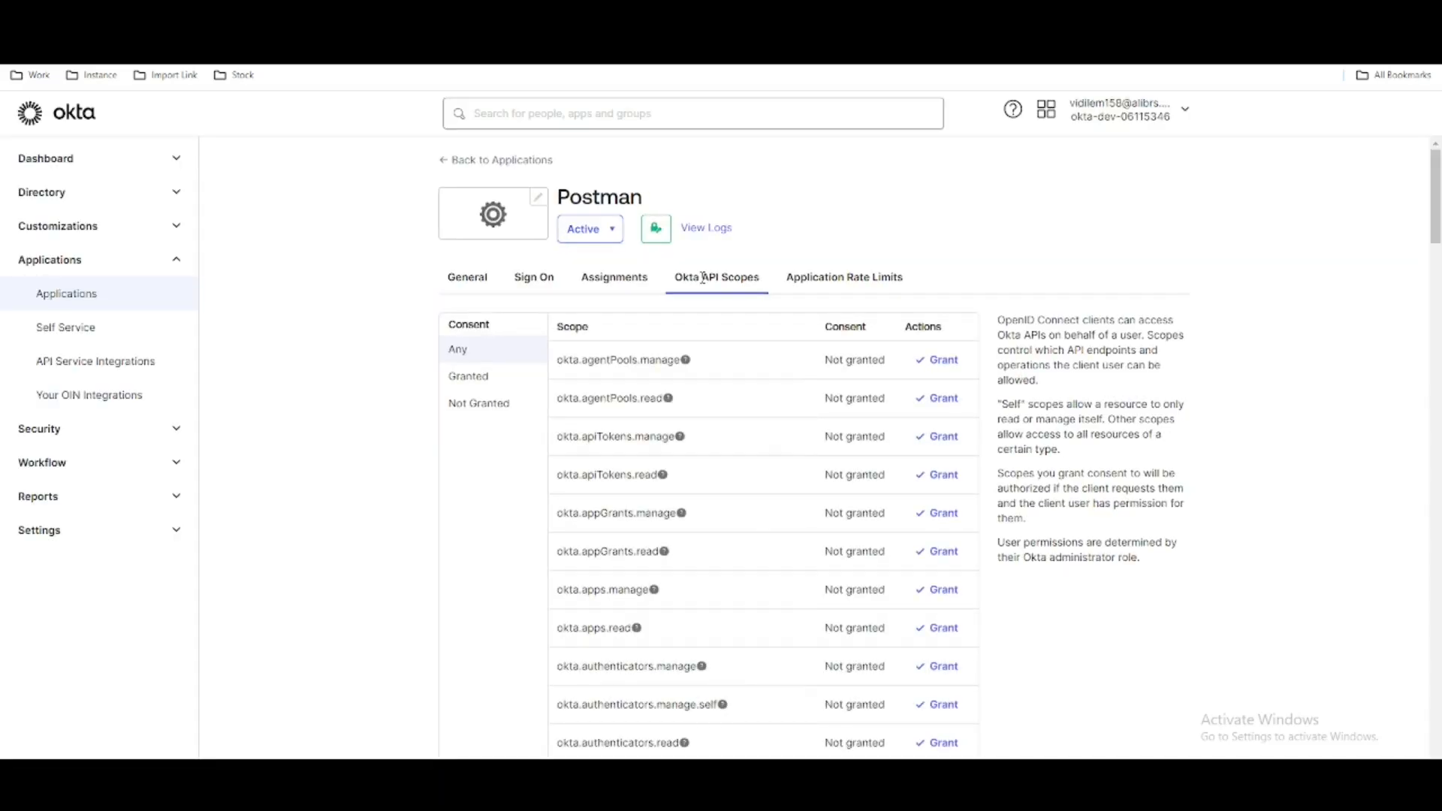
key("ctrl+f")
type("user")
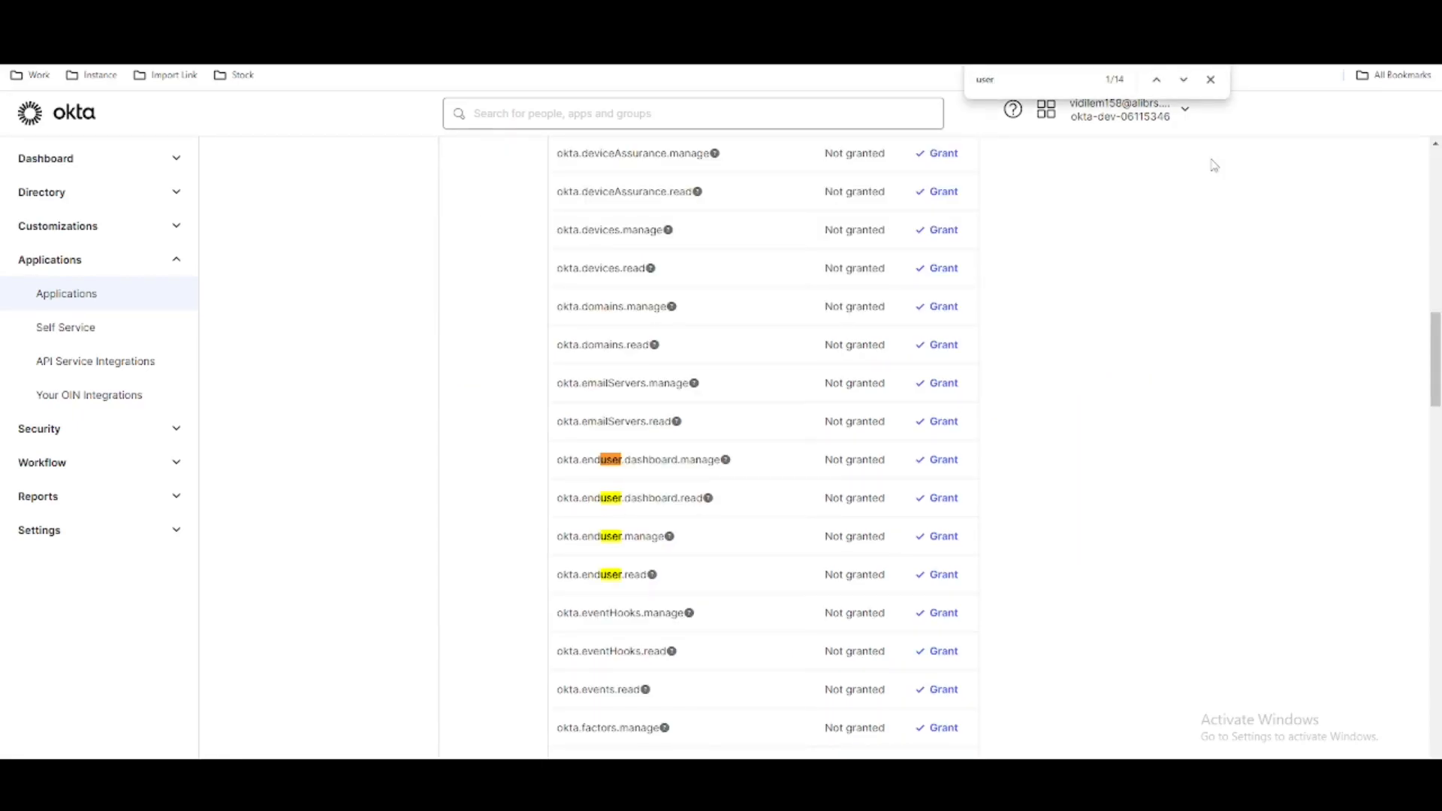
key("Return")
key("Return")
key("Return")
key("Return")
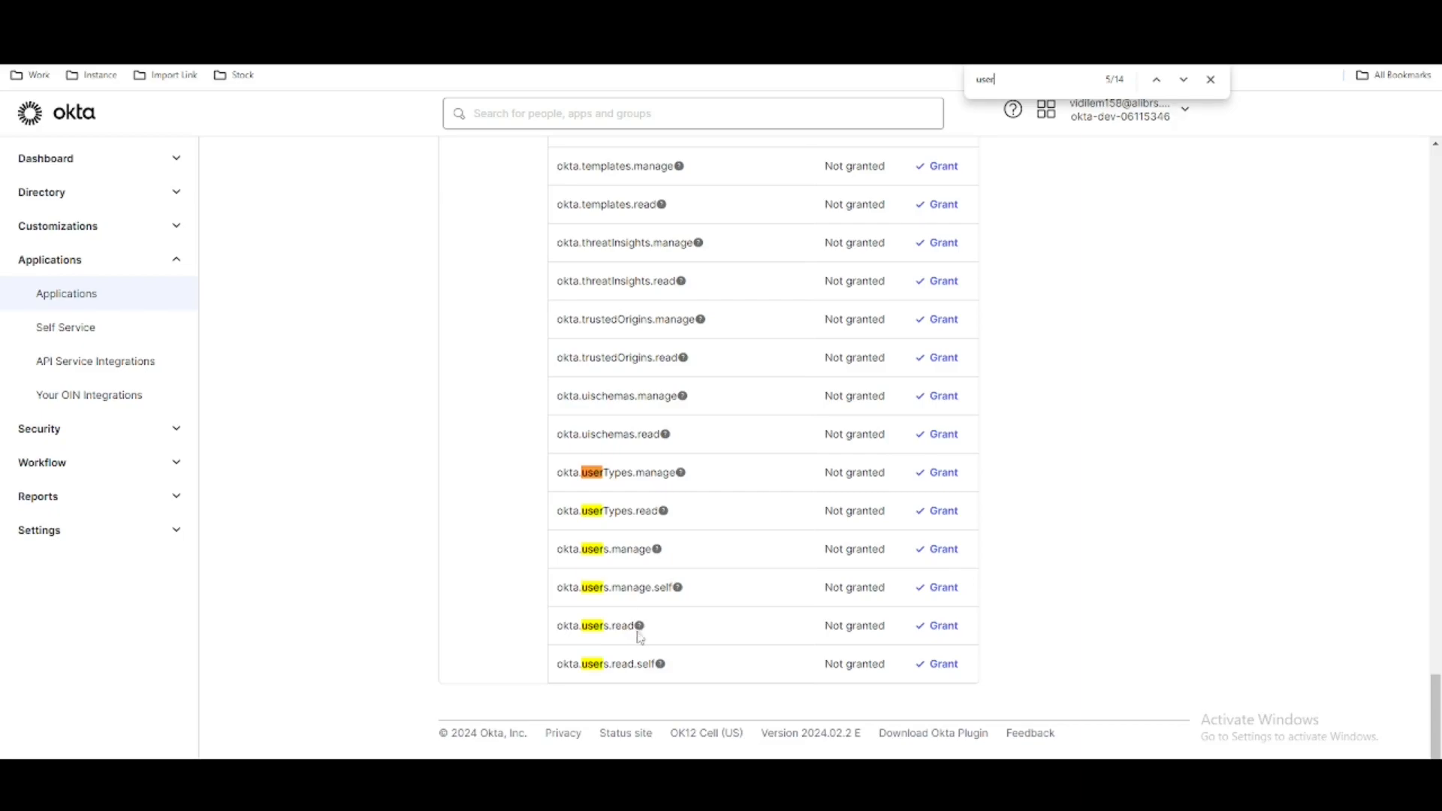
- Copy the scope name okta.users.read, grant that scope to the app, and list only the granted scopes
mouse_move(643, 631)
left_click_drag(557, 625, 633, 631)
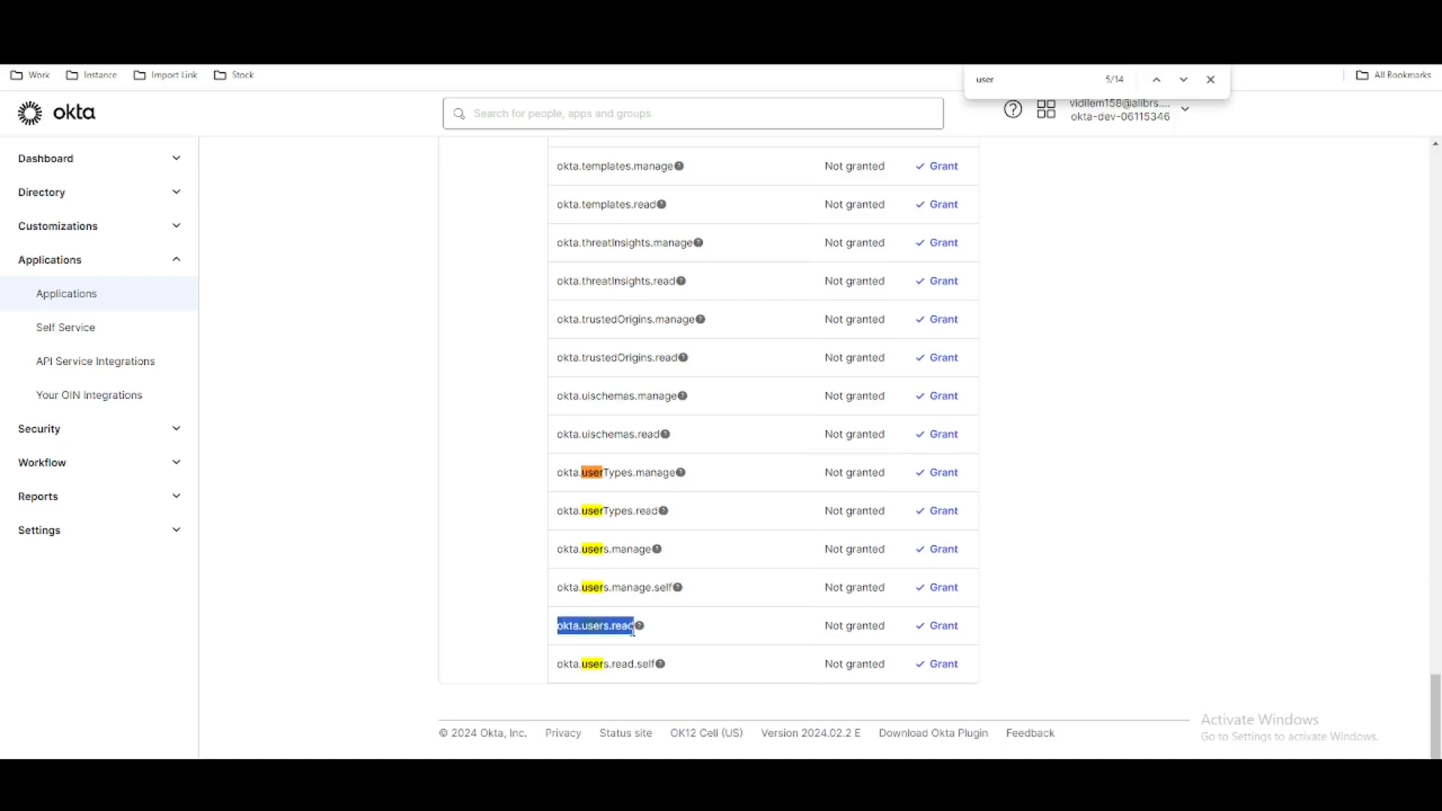
left_click(938, 626)
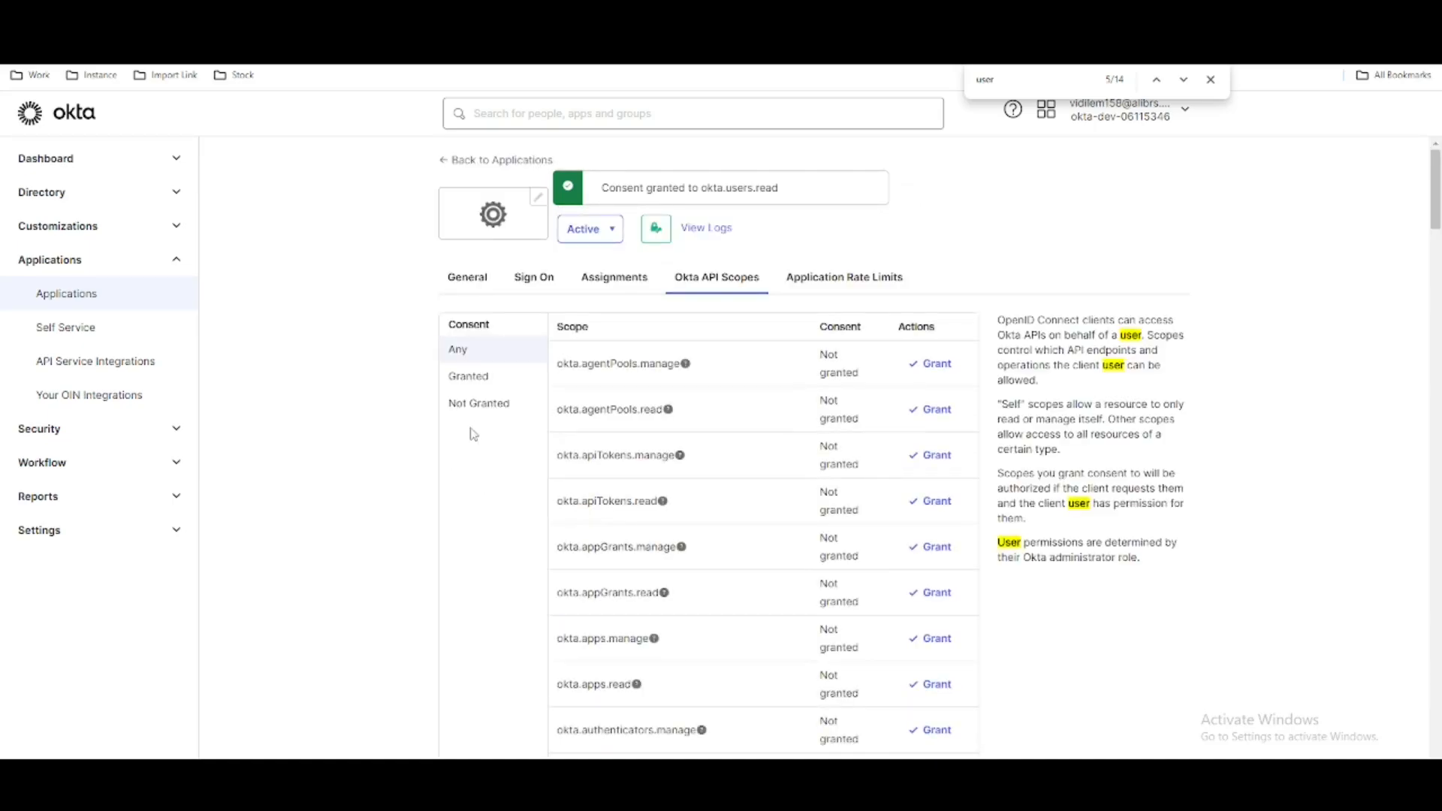
left_click(476, 381)
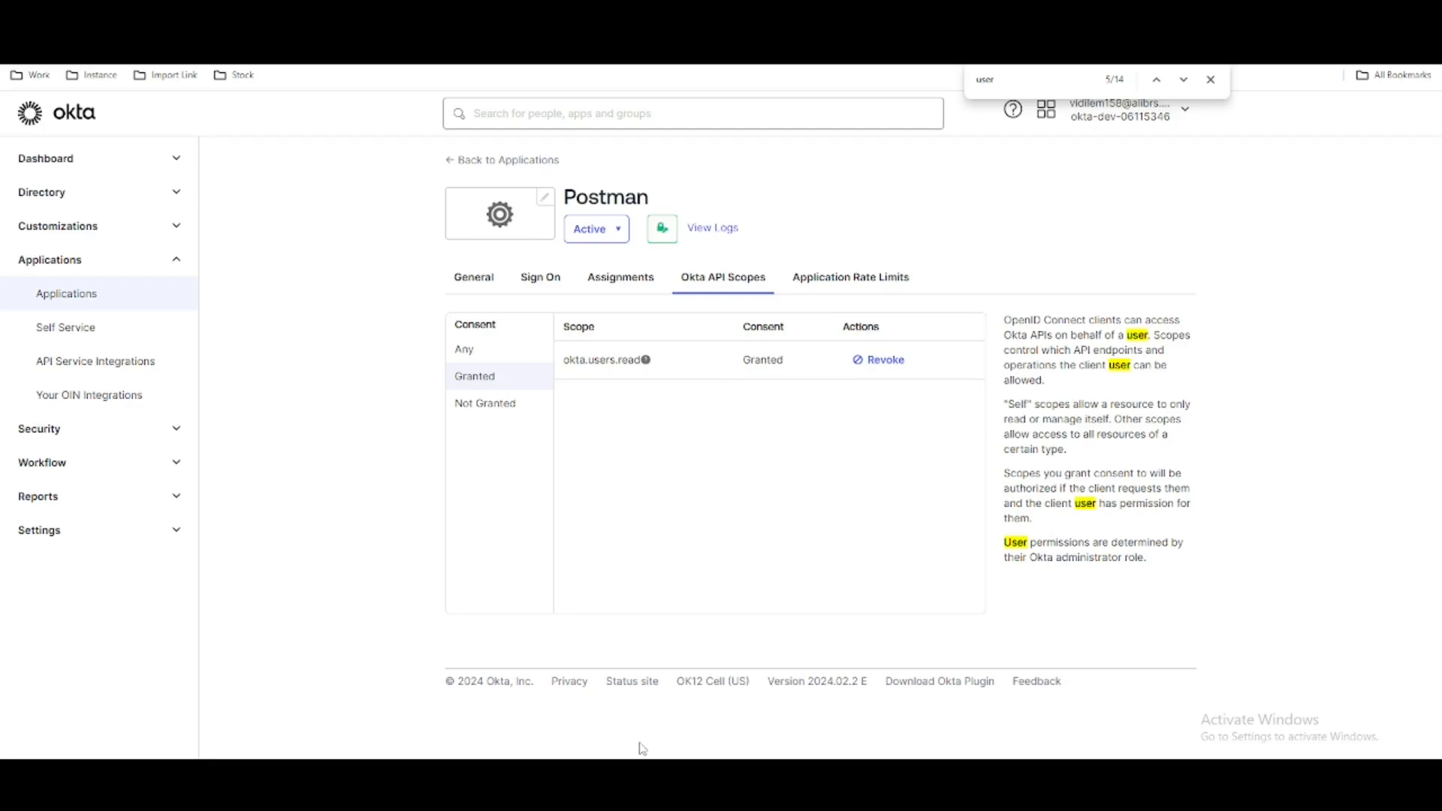
- Switch to Postman and paste okta.users.read as the token configuration's Scope
left_click(740, 777)
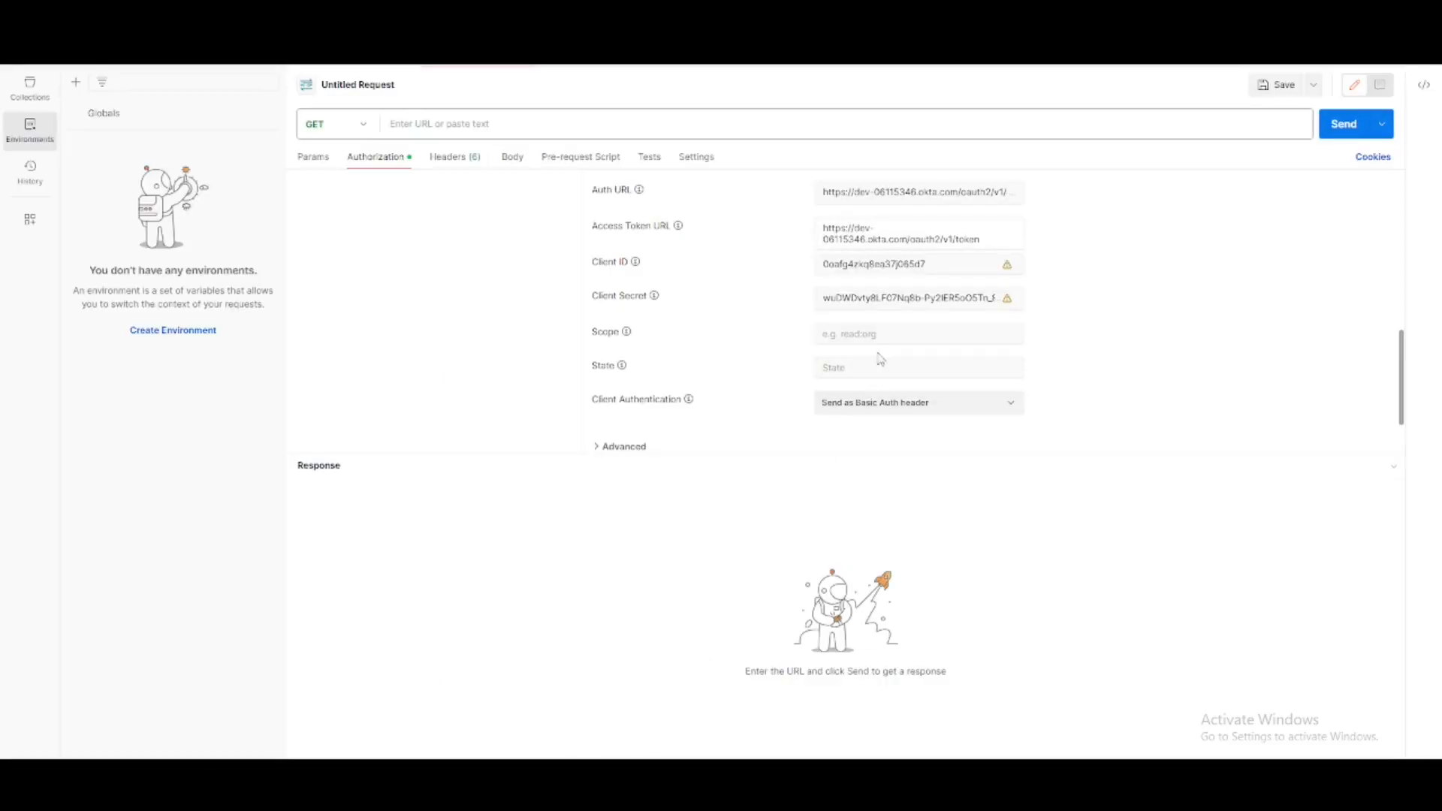
left_click(886, 332)
key("ctrl+v")
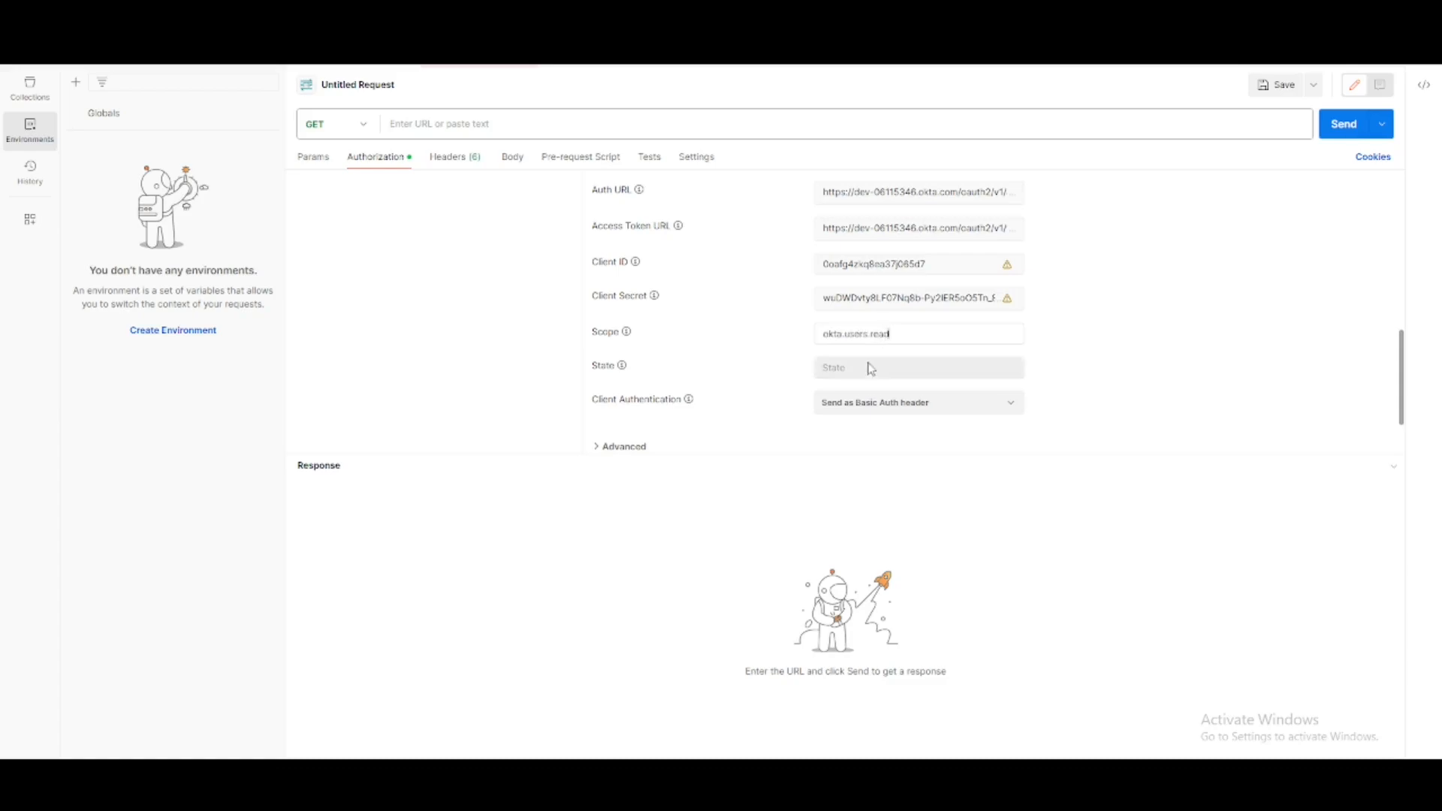
- Try to get a new access token with the State left empty, and cancel the browser authentication
scroll(654, 412, "down", 1)
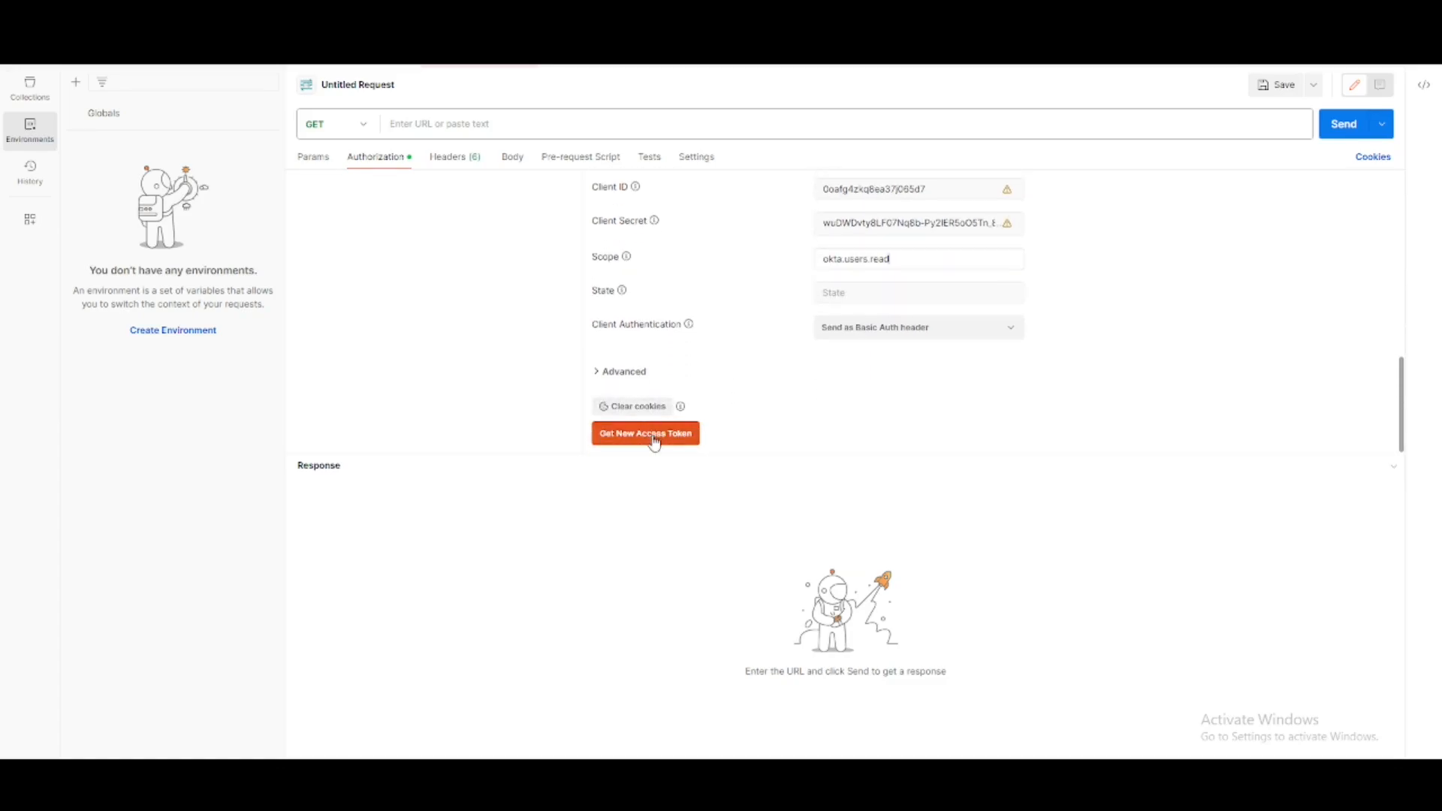
left_click(654, 442)
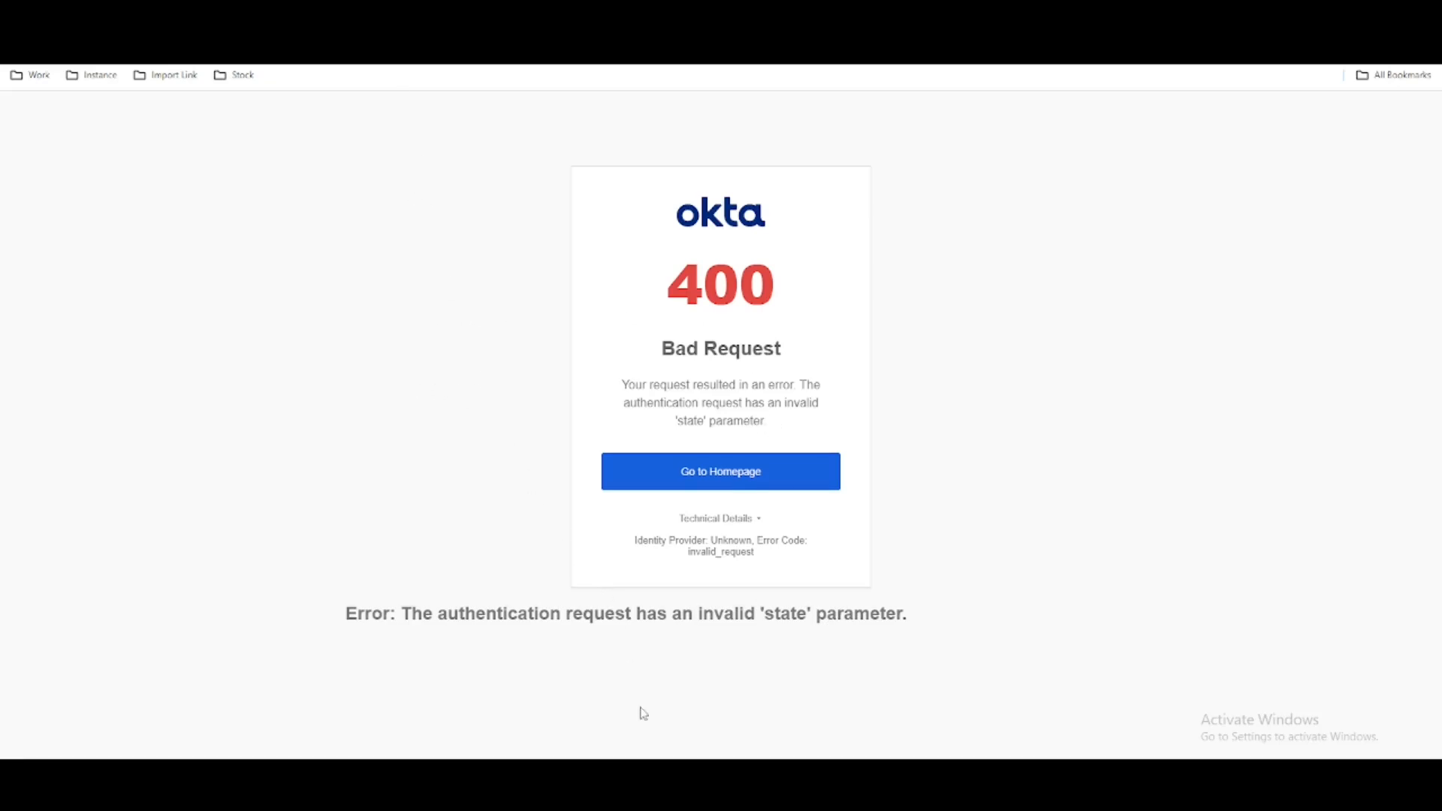
left_click(602, 787)
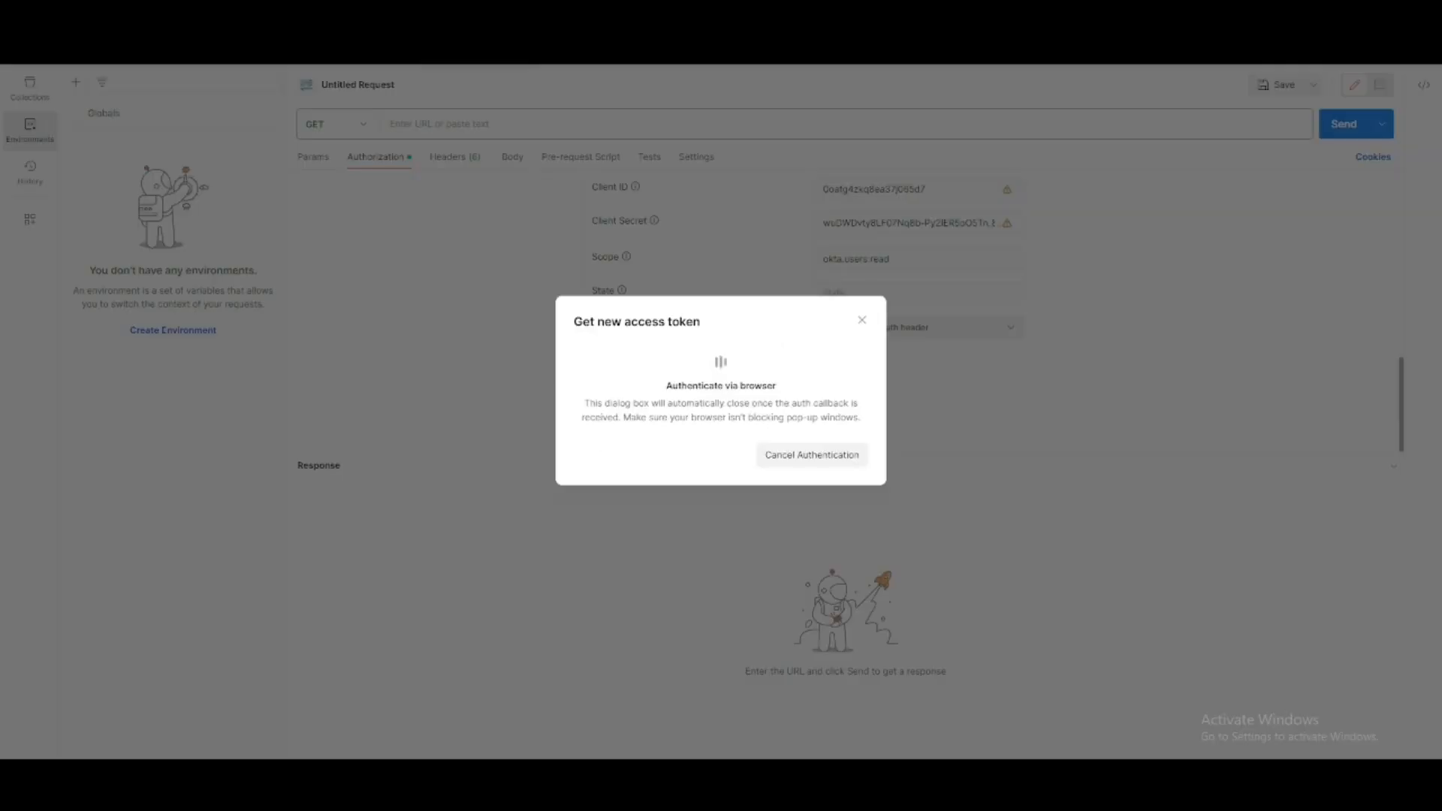
left_click(789, 453)
- Set the State to 1 and generate a new access token through the browser, applying it to the request
left_click(852, 291)
type("1")
left_click(627, 436)
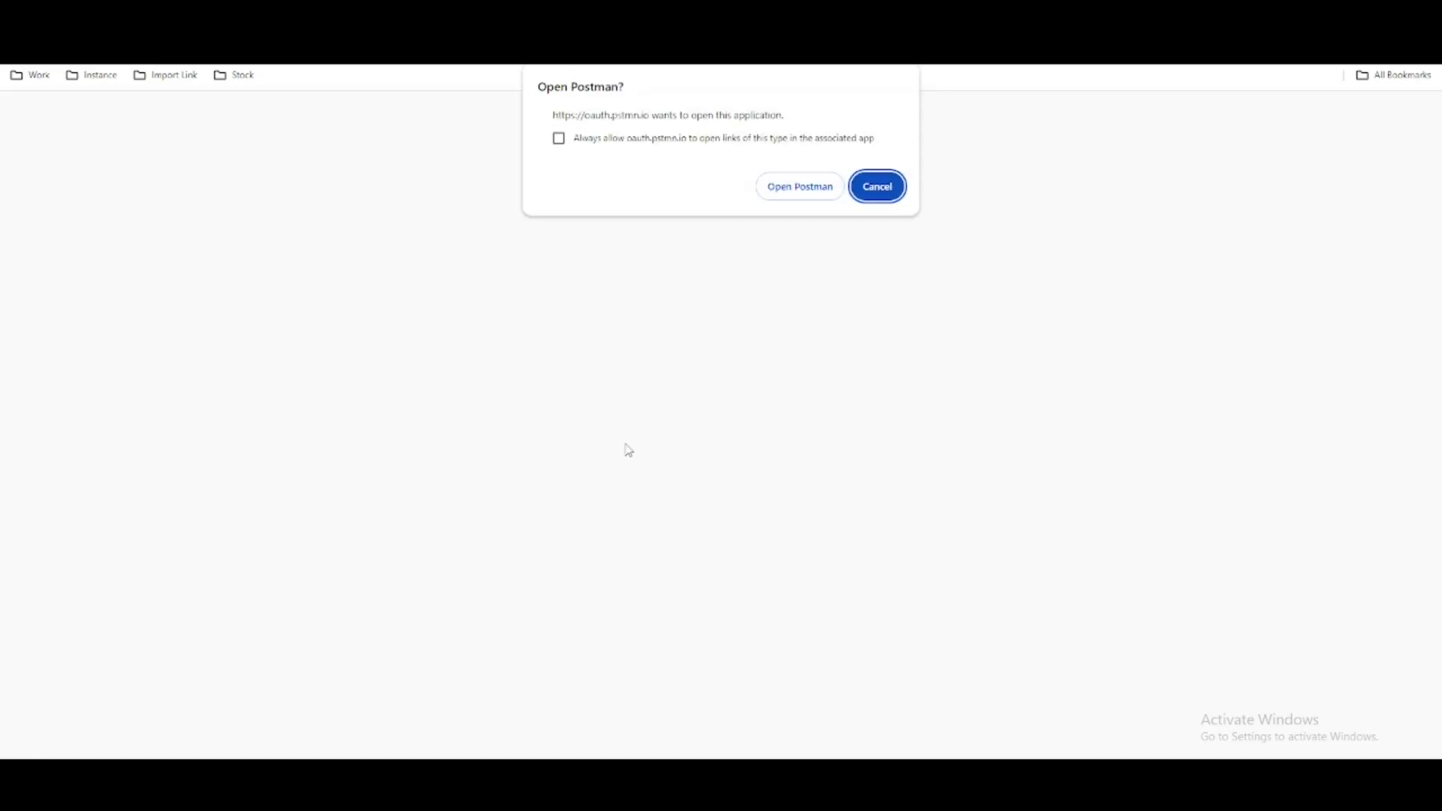
left_click(775, 194)
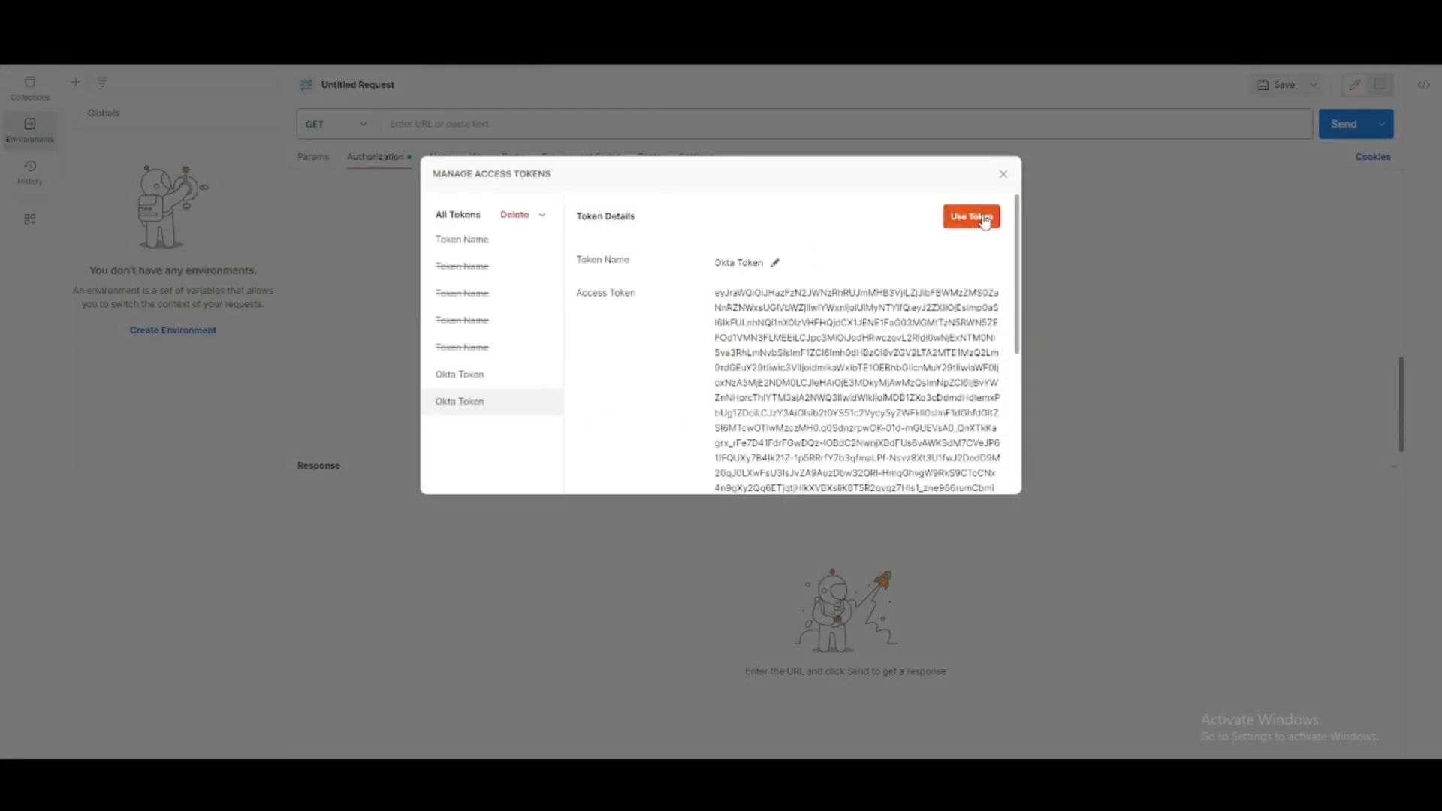
left_click(984, 222)
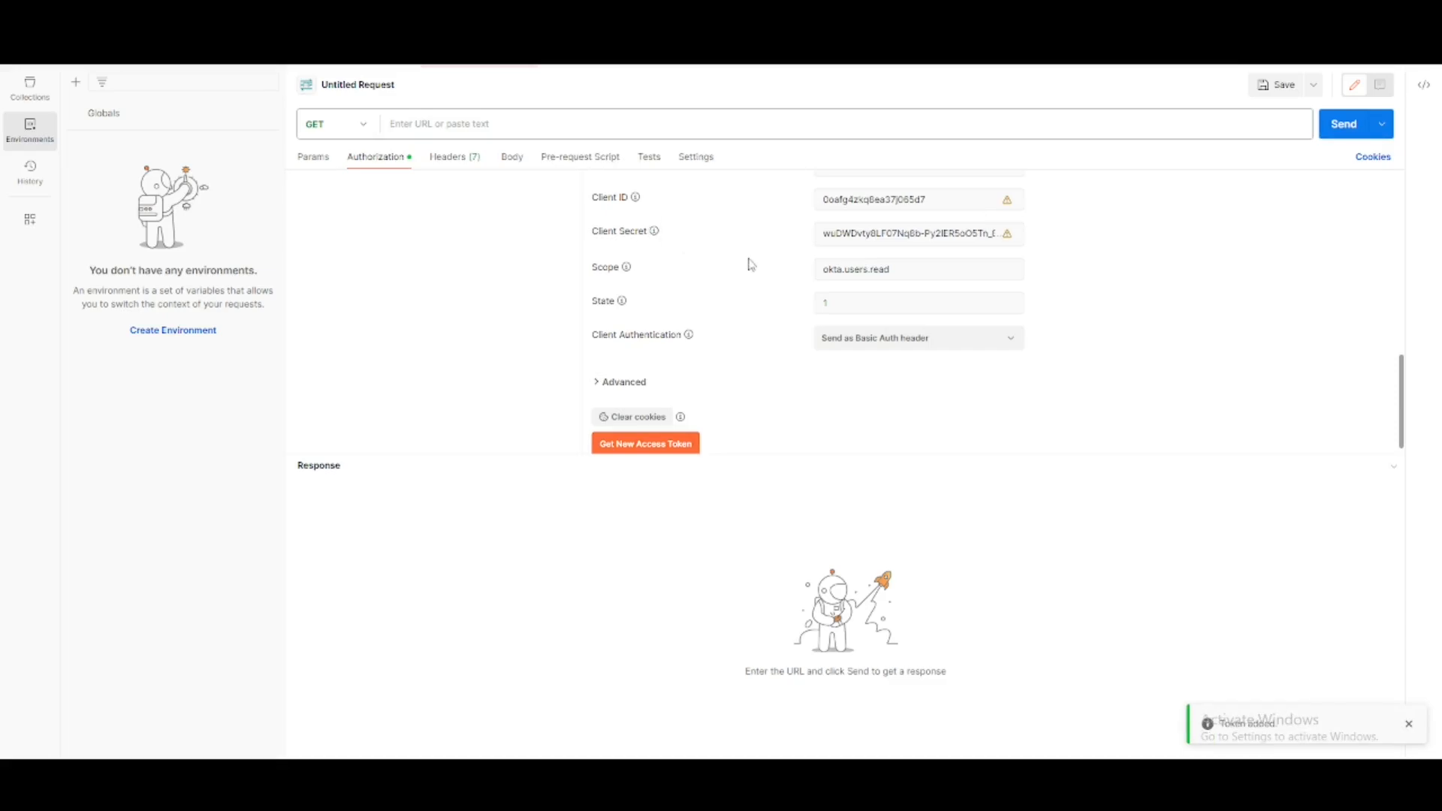
scroll(744, 264, "up", 5)
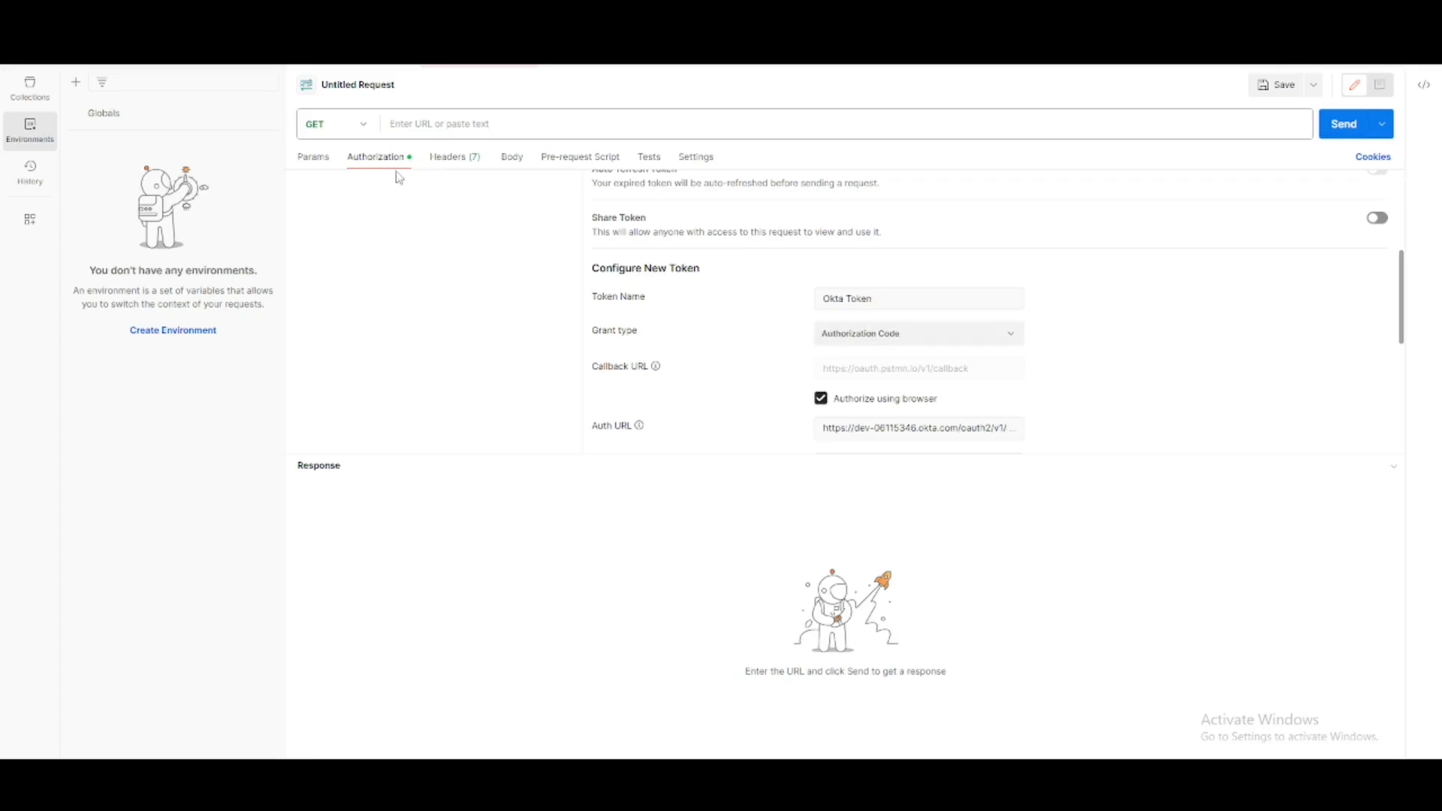
scroll(792, 371, "down", 1)
left_click_drag(960, 353, 824, 355)
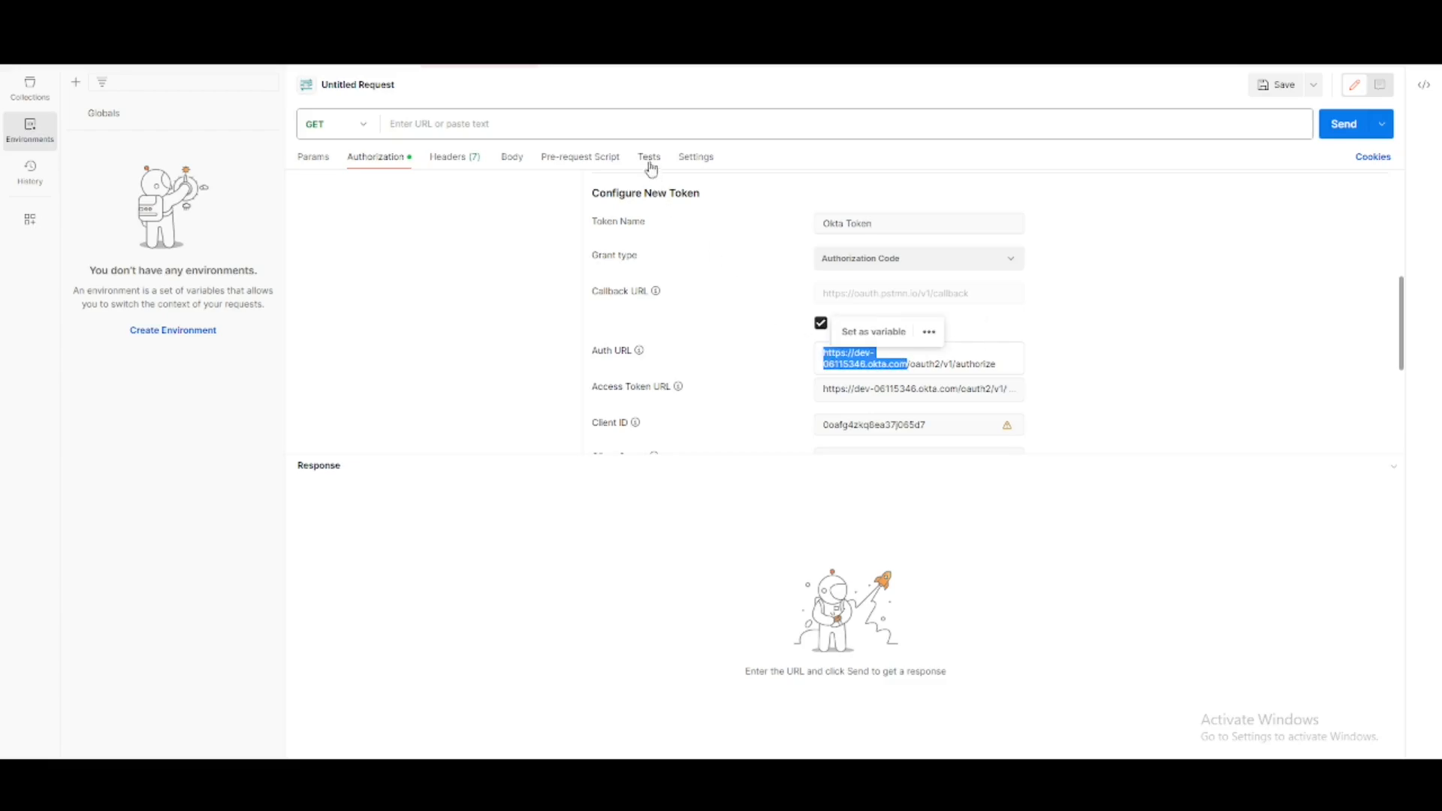
left_click(647, 126)
type("https://dev-06115346.okta.com/api/v1/users")
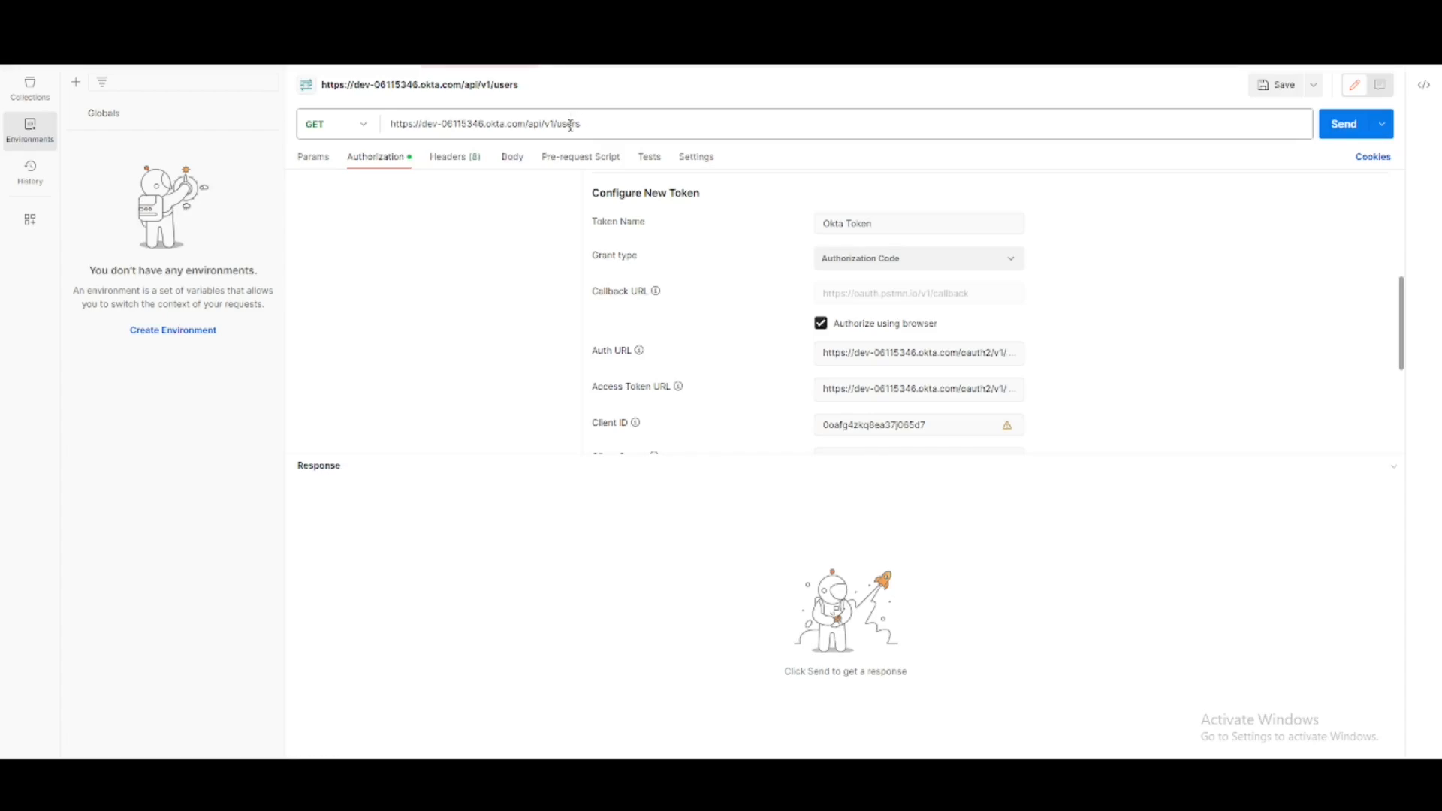
- Send the GET request and examine the user records in the JSON response body
left_click(1321, 135)
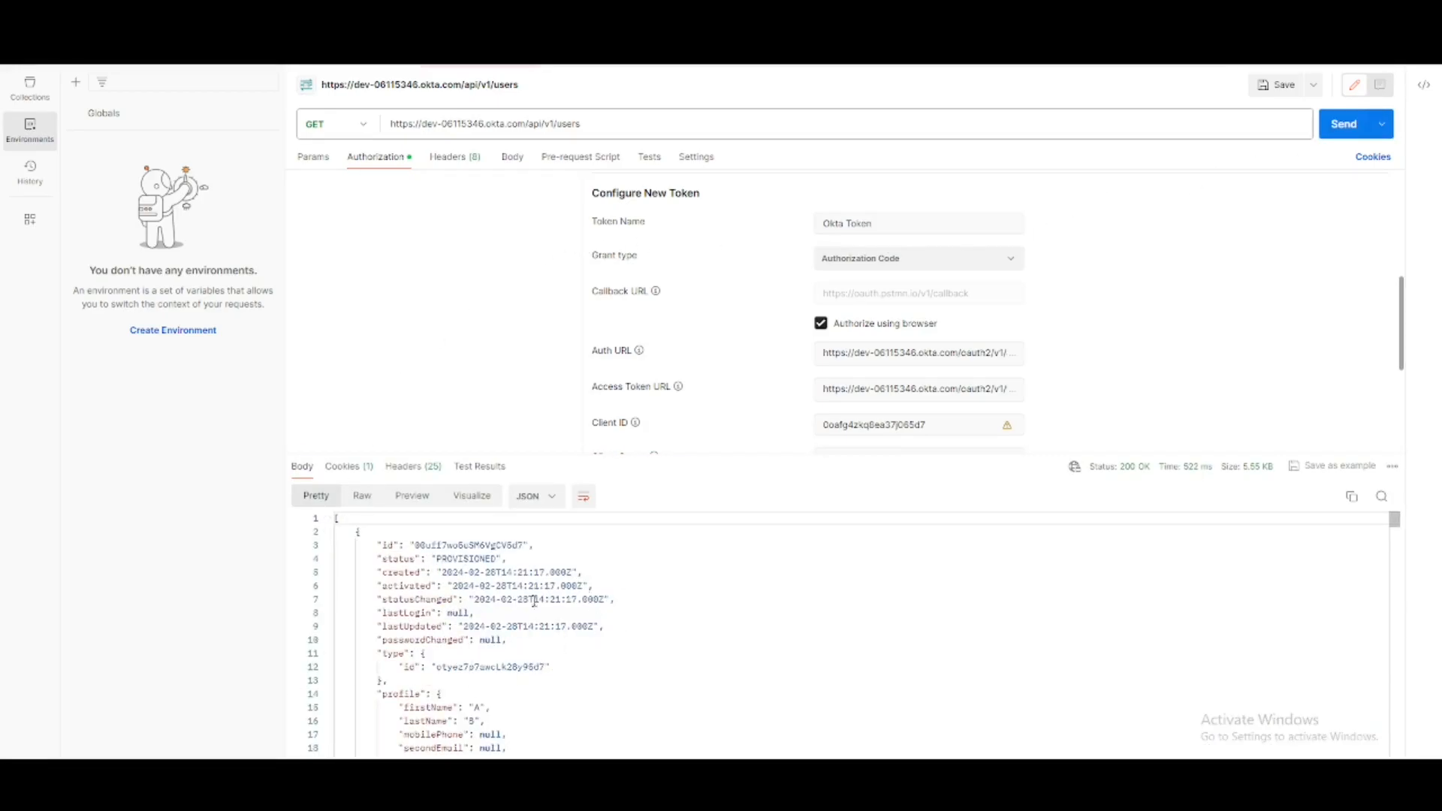
scroll(595, 597, "down", 8)
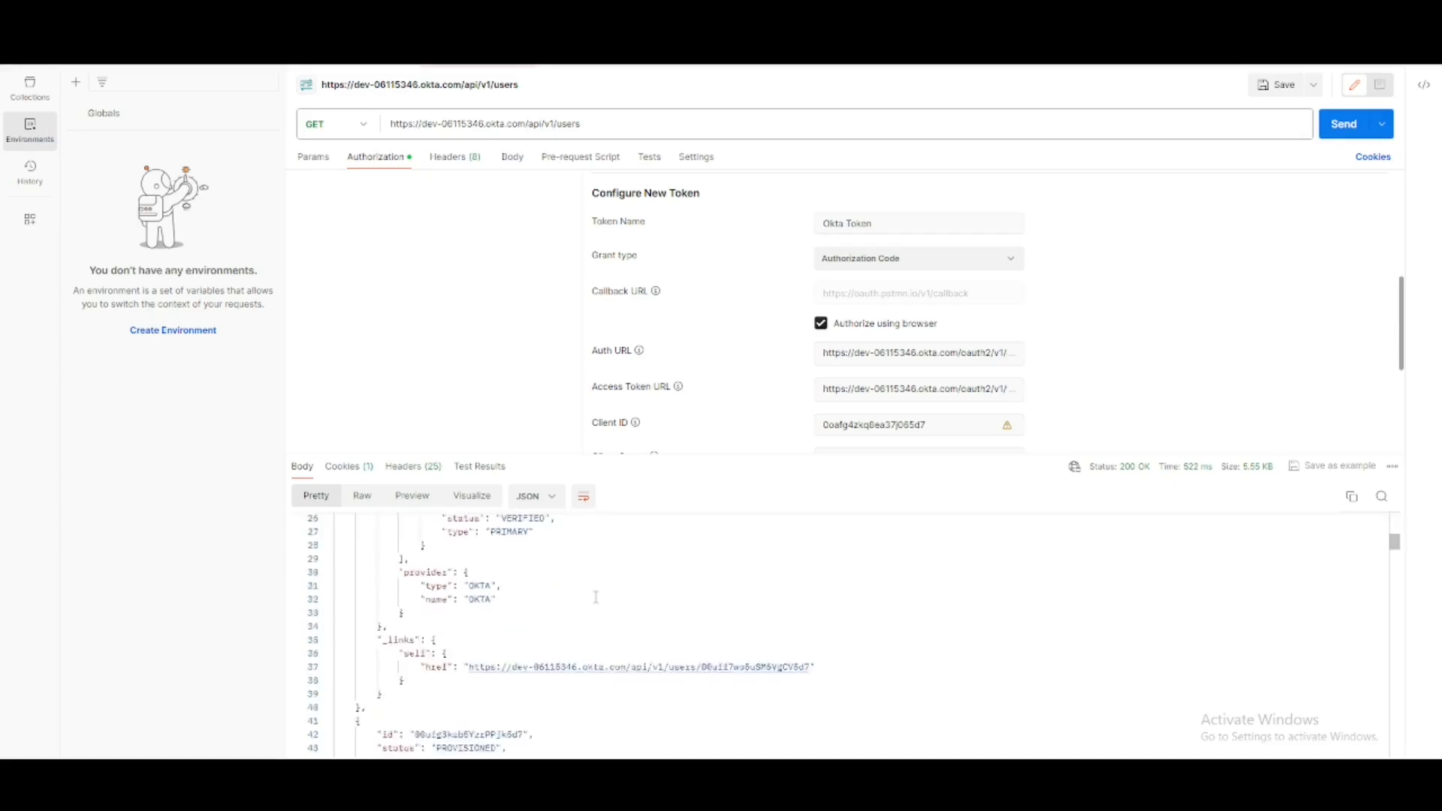
scroll(596, 597, "up", 5)
scroll(595, 597, "up", 2)
scroll(596, 597, "down", 1)
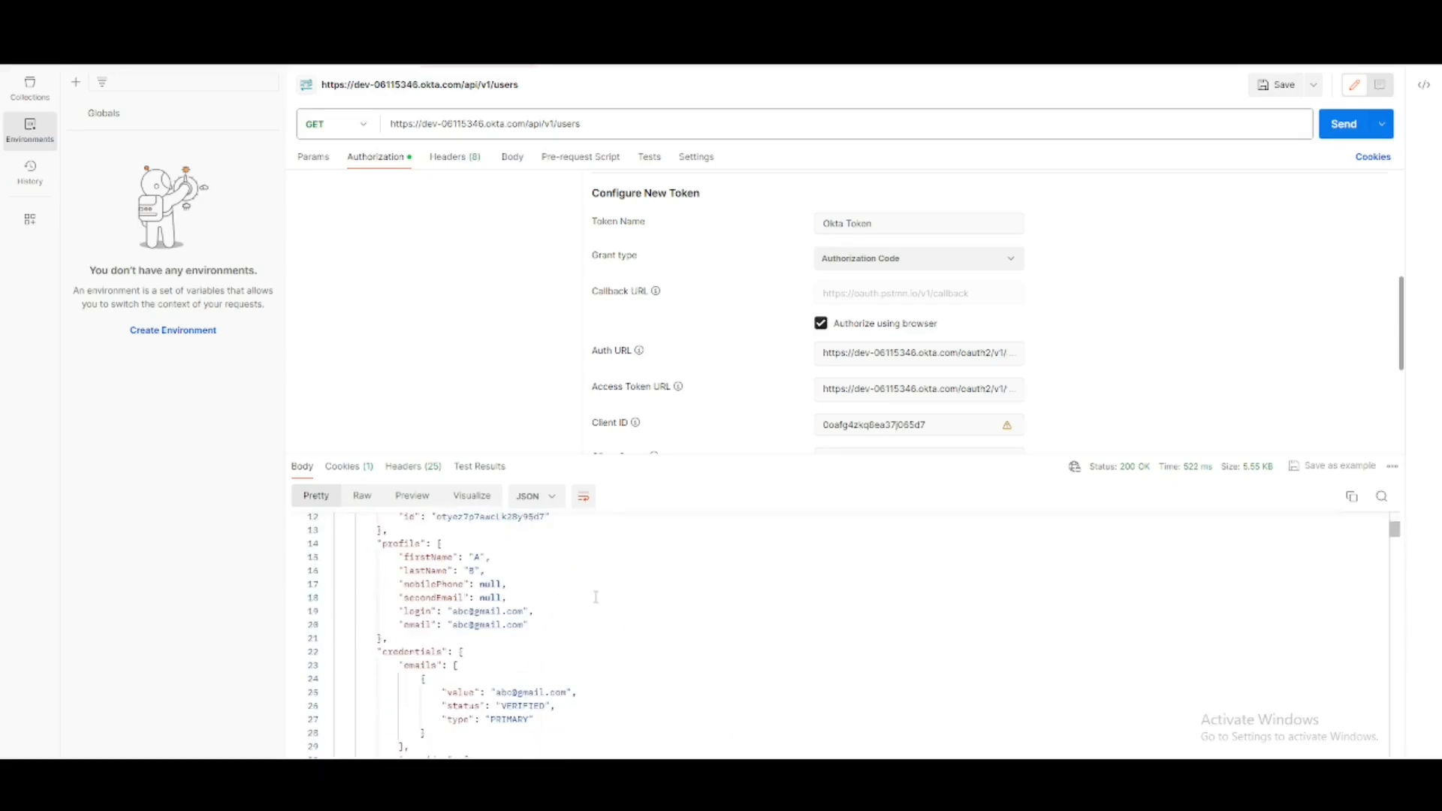
scroll(520, 713, "down", 4)
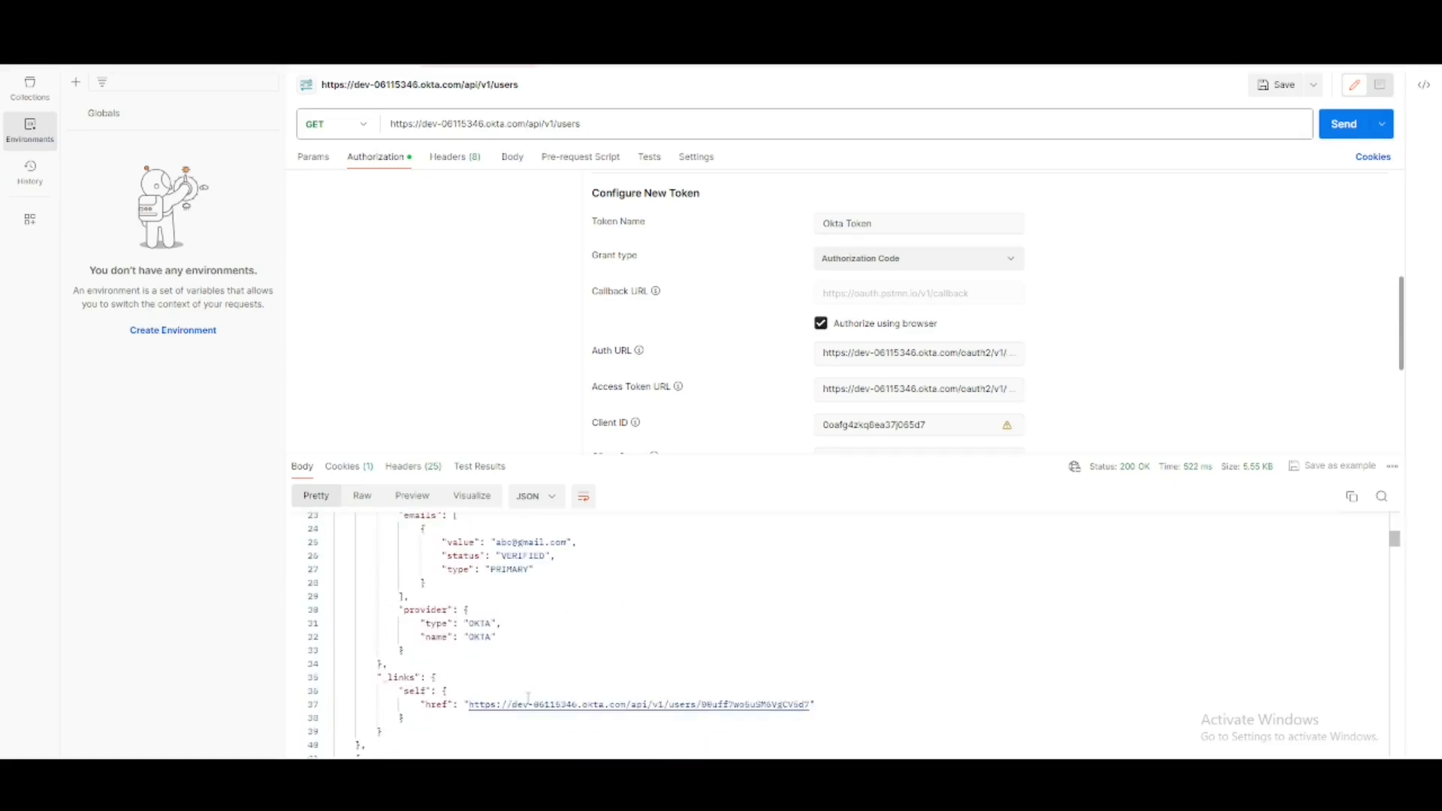
scroll(487, 692, "down", 4)
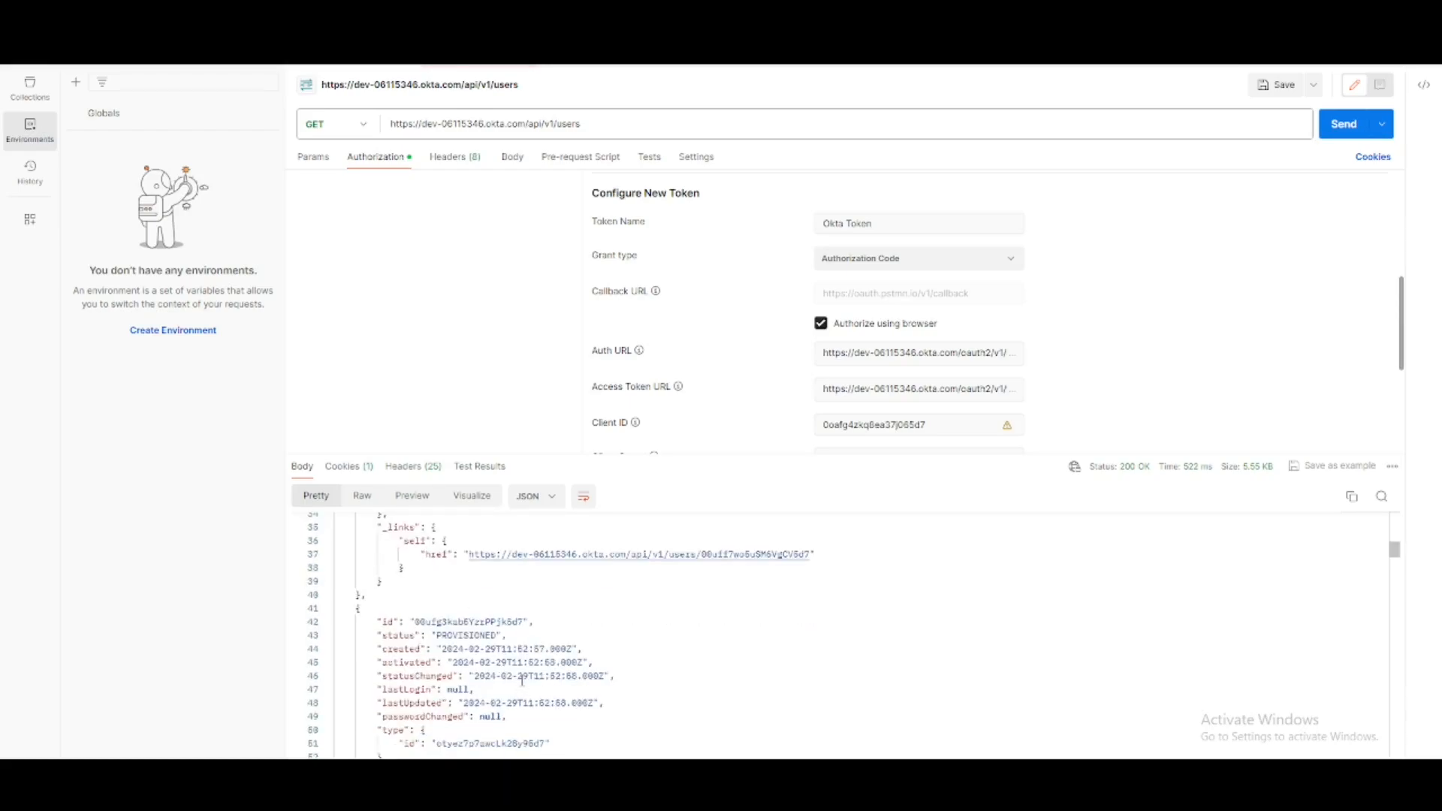
- Add the query parameter limit with the value 2, resend the GET request, and review the returned user records
left_click(314, 156)
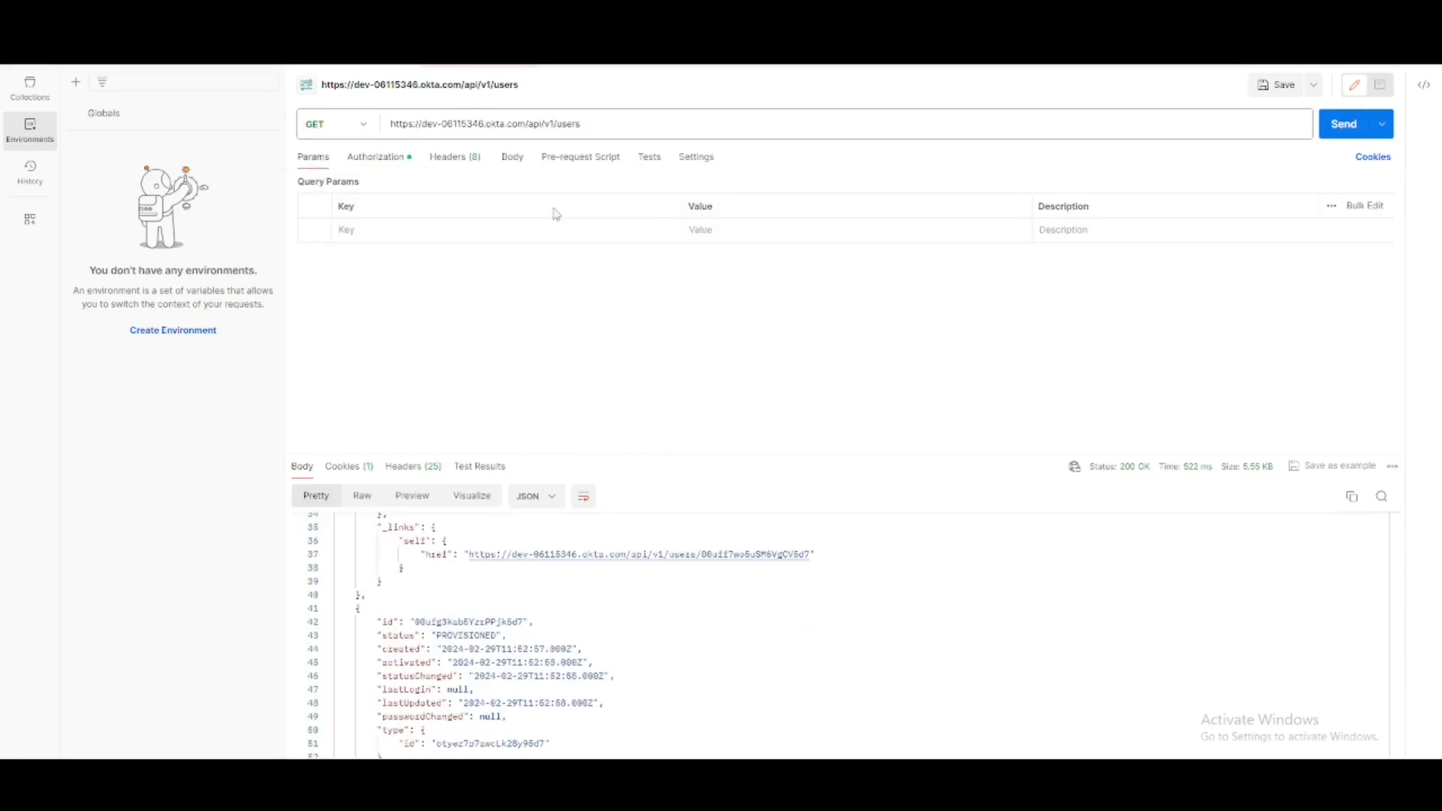
left_click(440, 234)
type("limit")
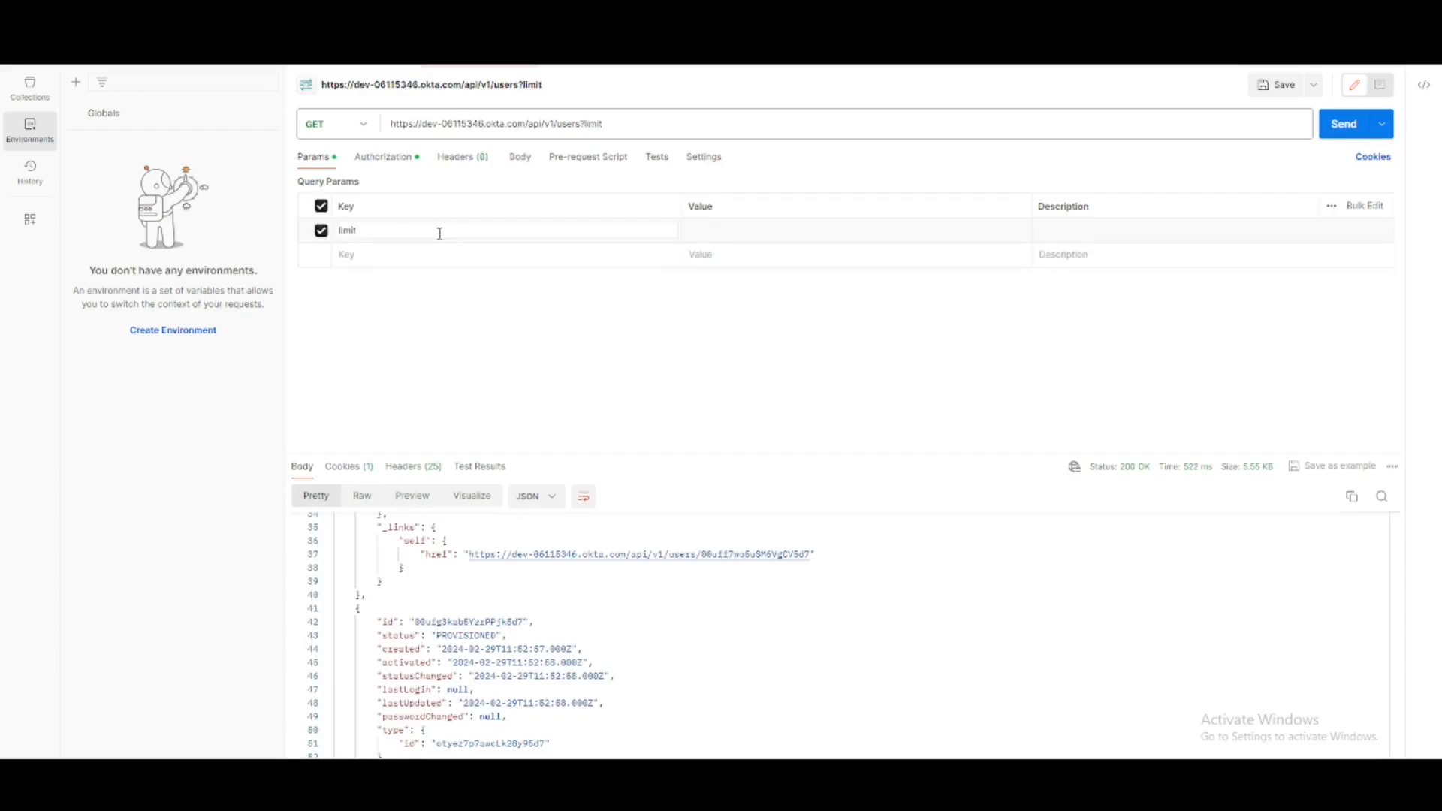
left_click(763, 228)
type("2")
left_click(1341, 126)
scroll(612, 660, "down", 4)
scroll(593, 666, "down", 5)
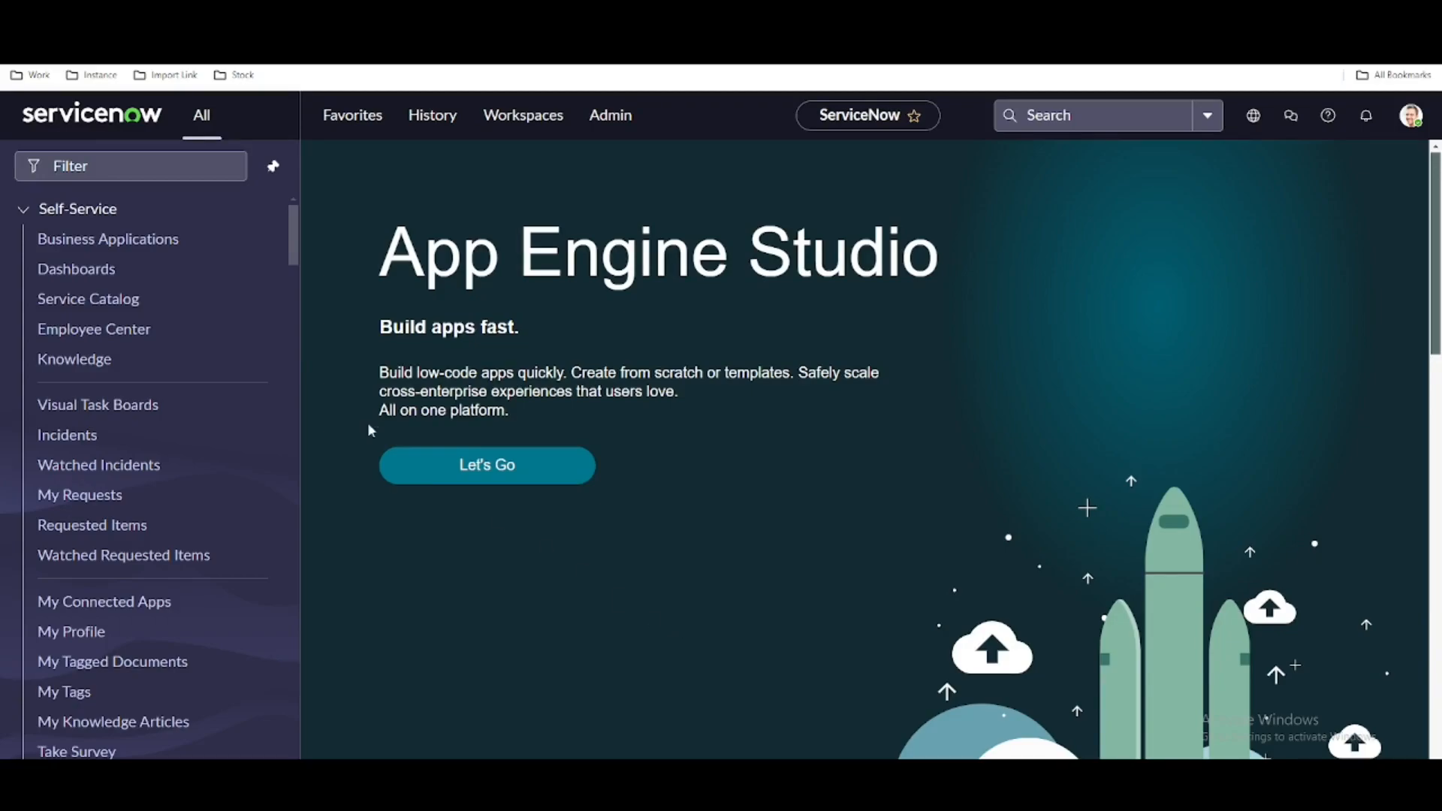
- Switch to ServiceNow, find the Credentials list under Credentials & Connections, and start a new OAuth 2.0 Credentials record
left_click(197, 160)
type("cred")
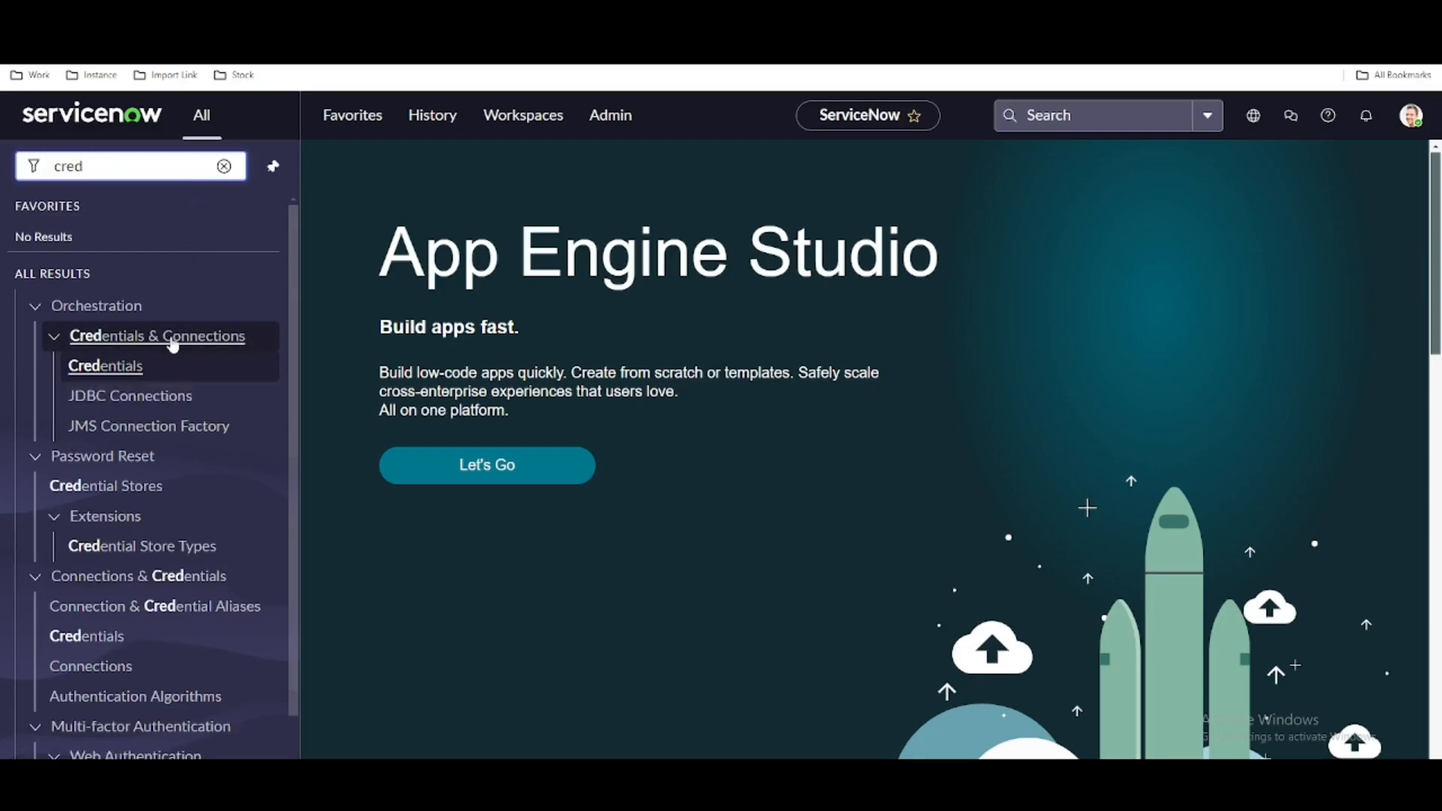
left_click(105, 376)
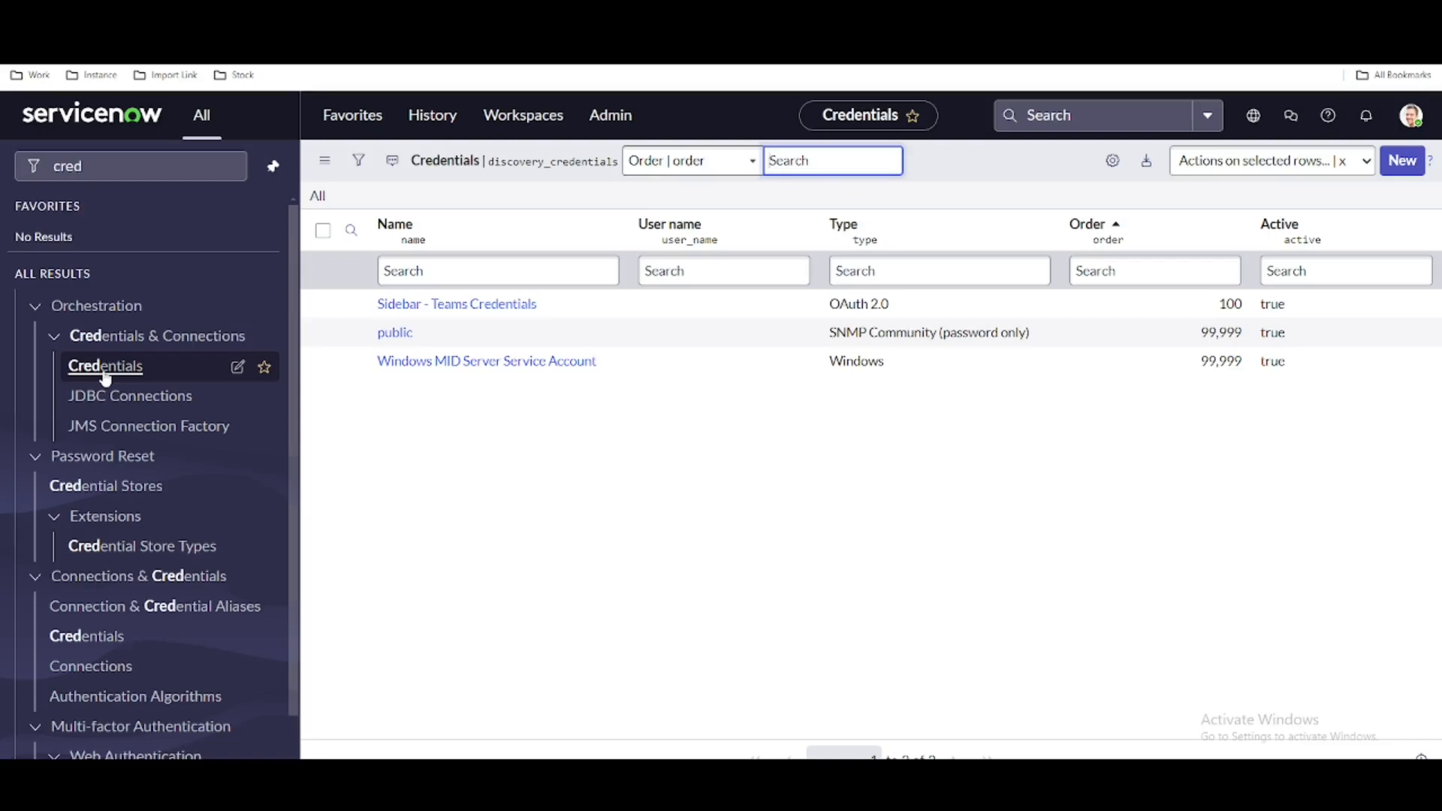
left_click(1402, 171)
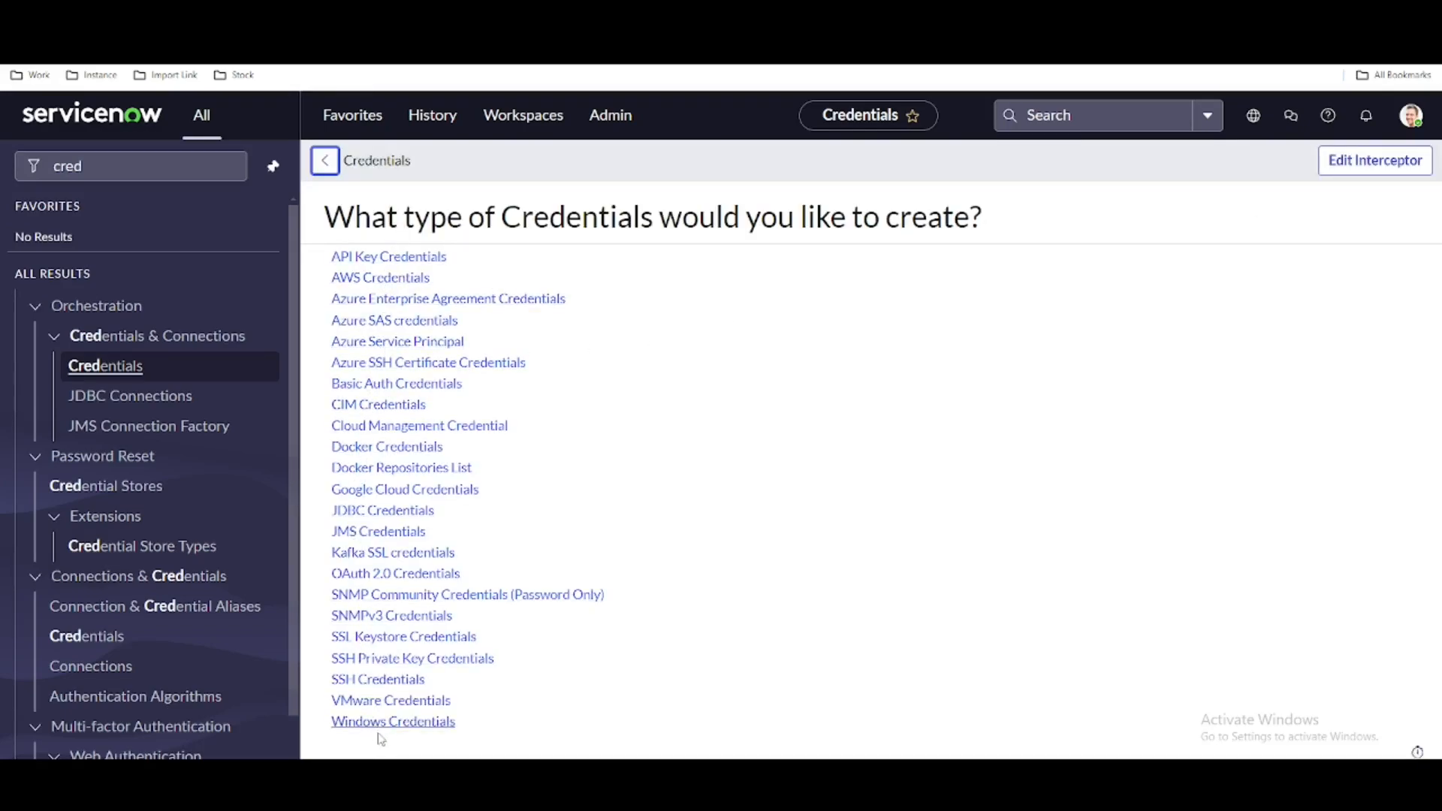
left_click(385, 576)
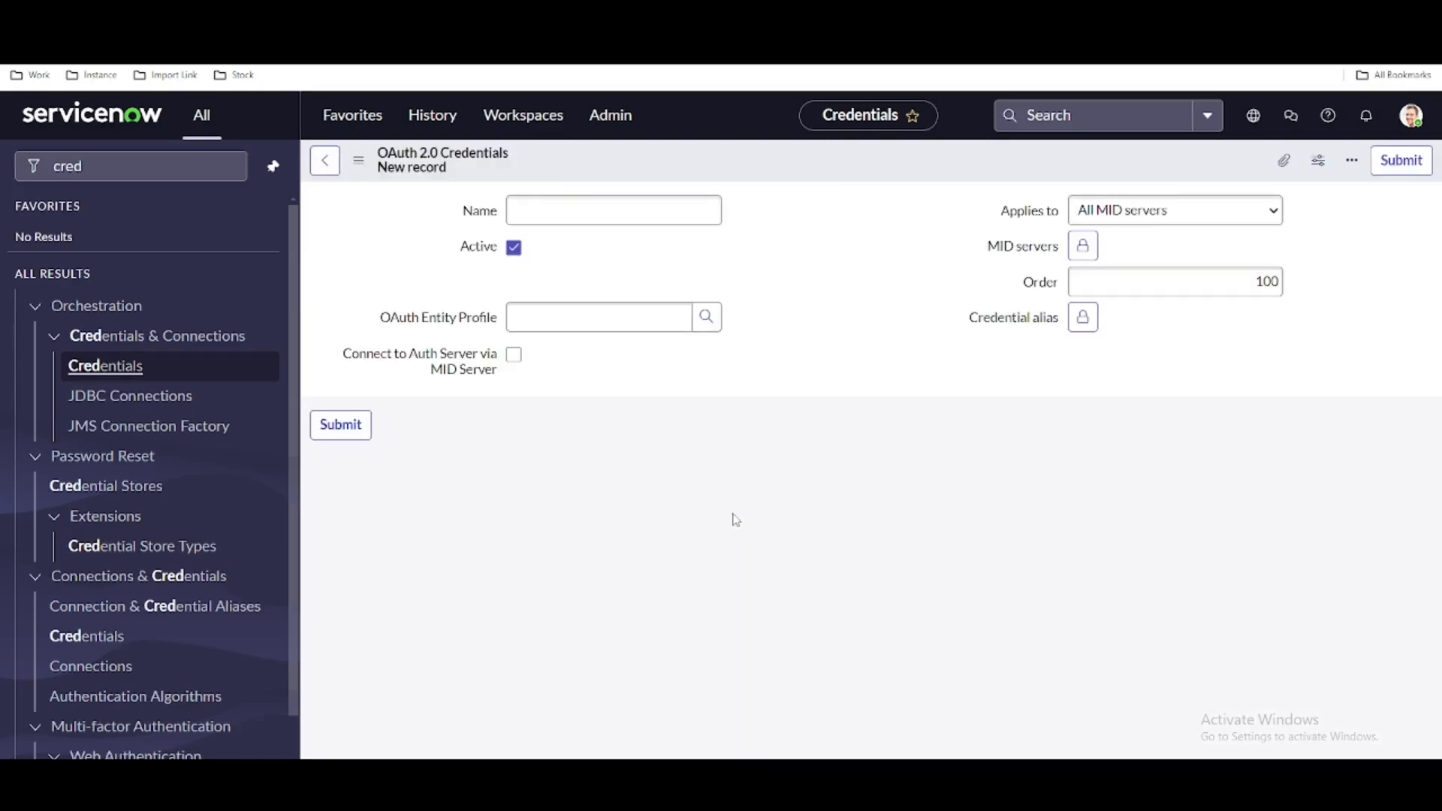
- Name the OAuth 2.0 credentials record Okta Custom and save it without leaving the form
left_click(609, 212)
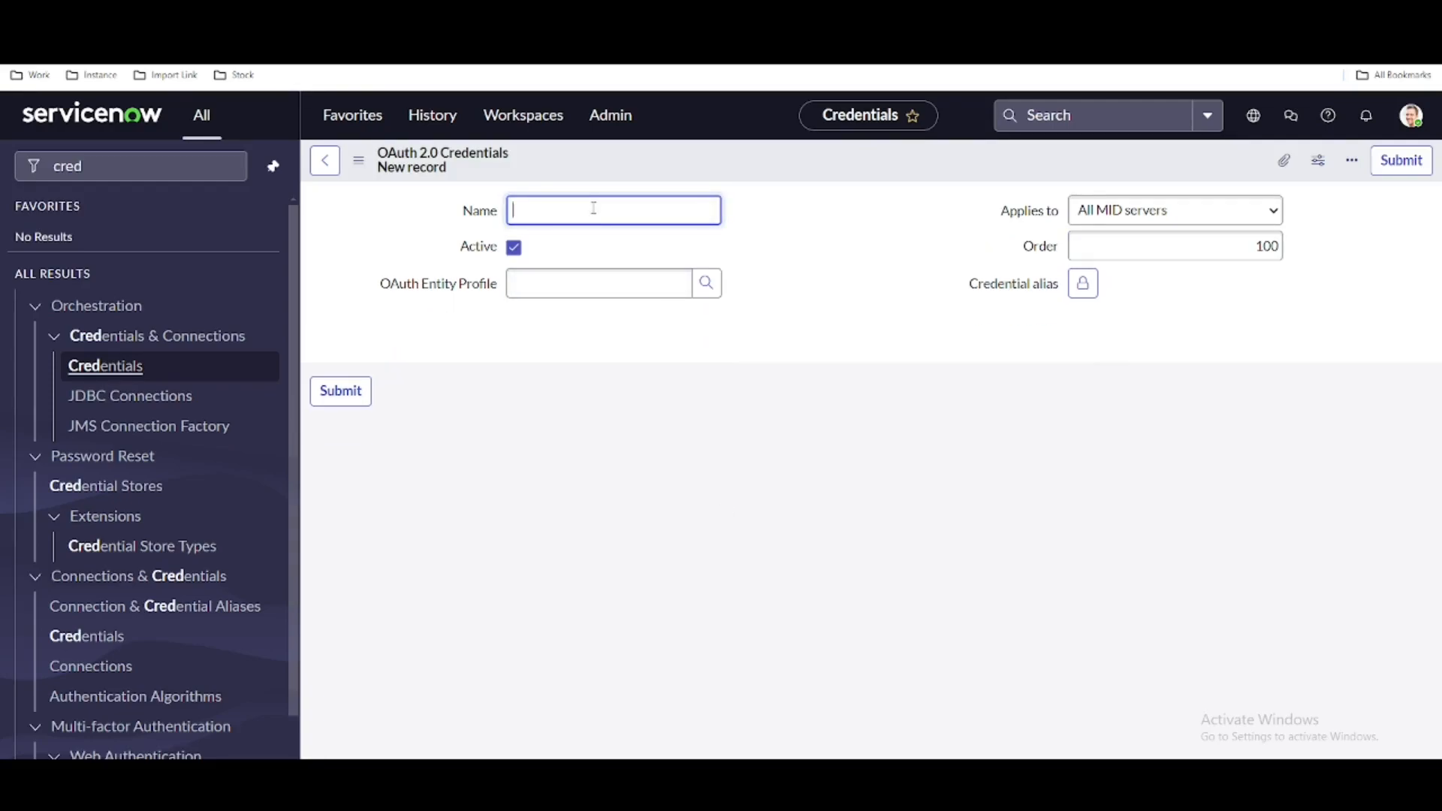
type("Okta")
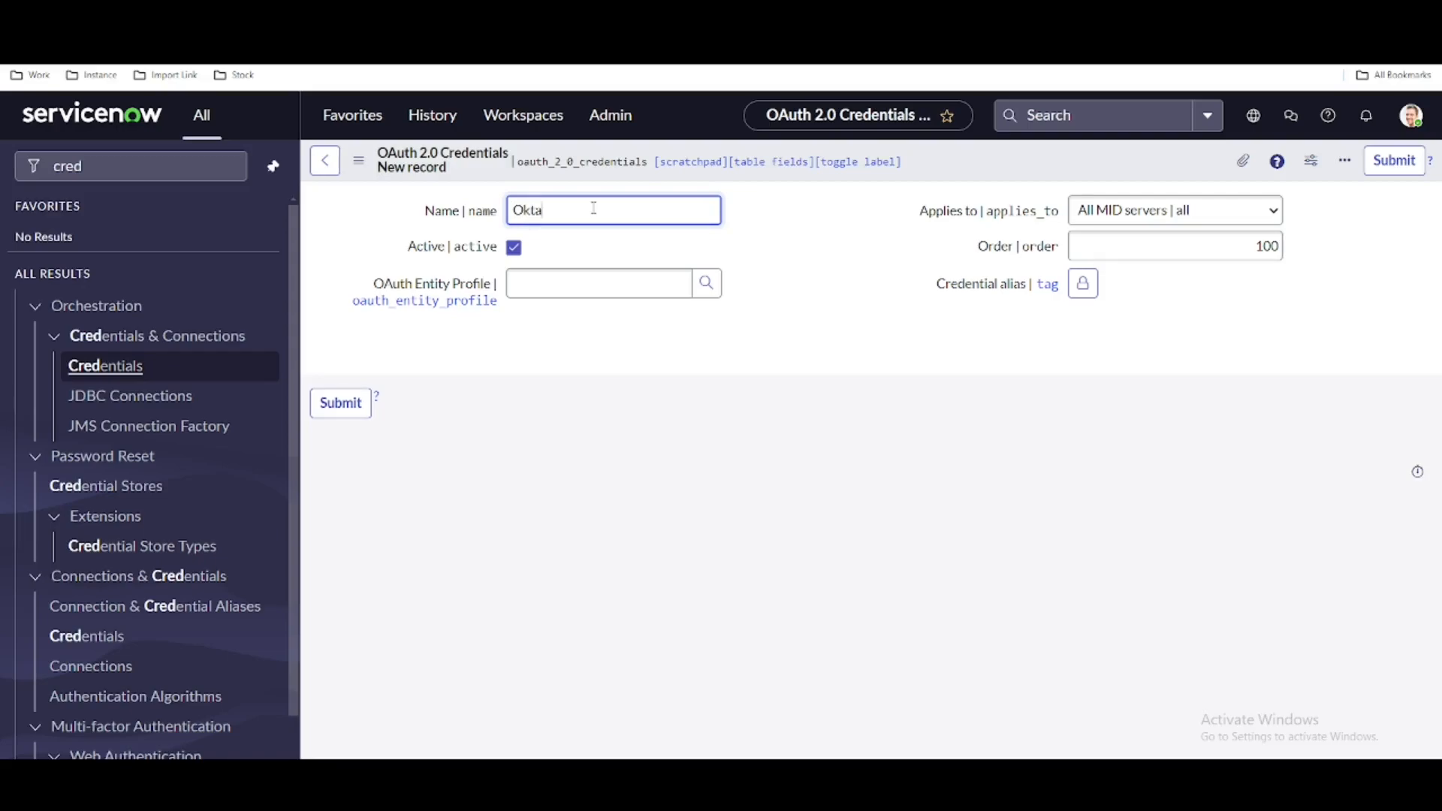
type(" Custom")
right_click(956, 159)
left_click(974, 172)
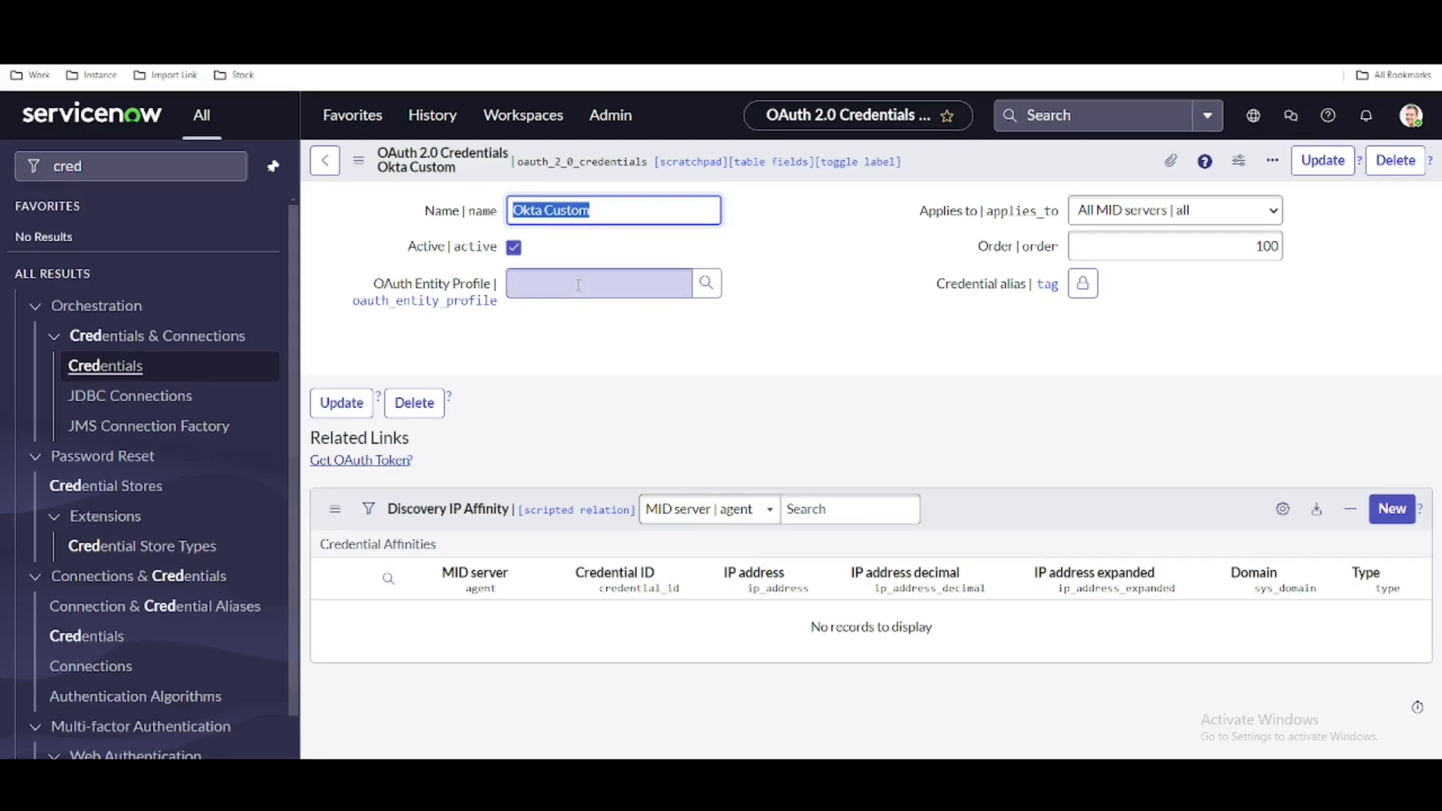
- In the System OAuth Application Registry, start a record for connecting to a third party OAuth Provider and name it Okta Custom
left_click(135, 166)
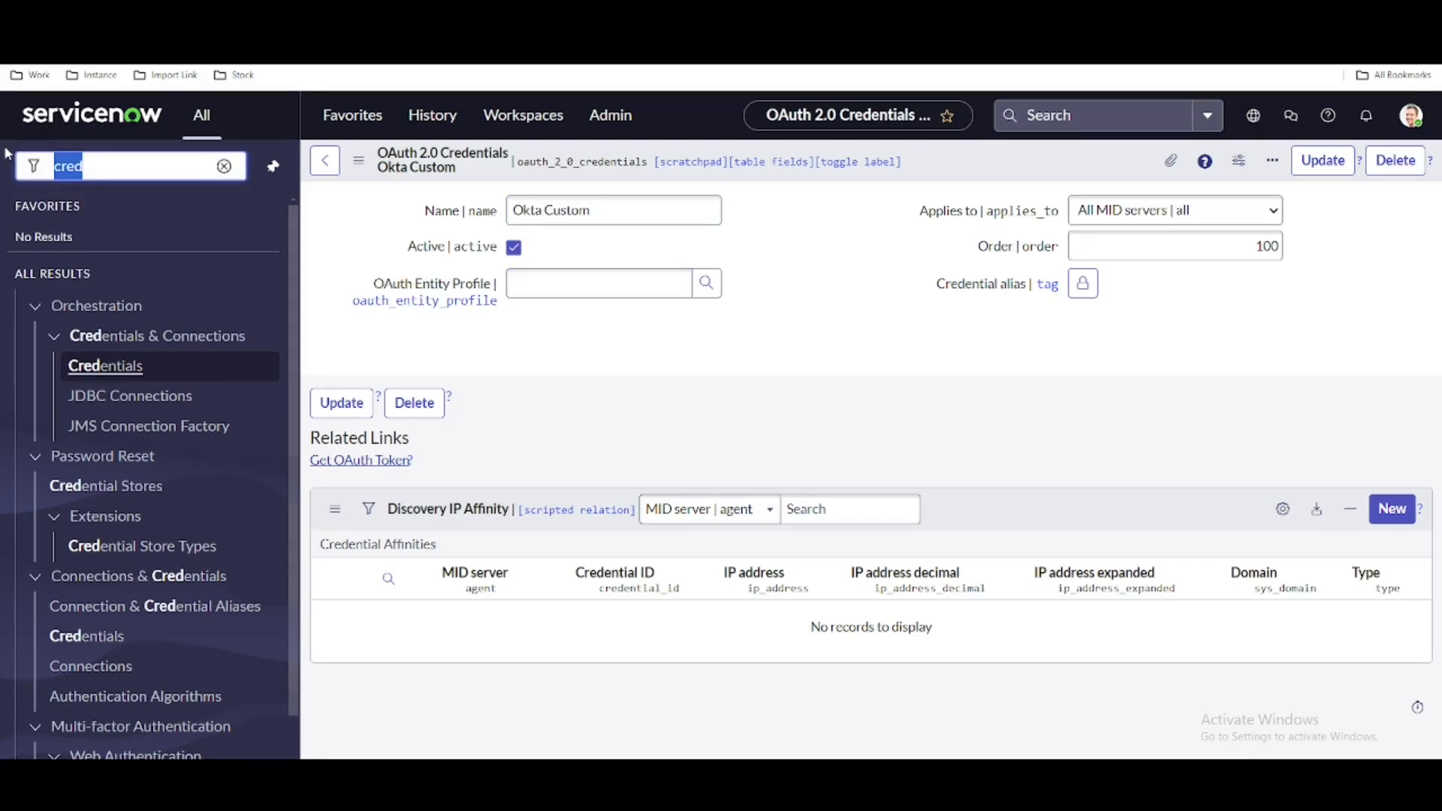
type("oauth")
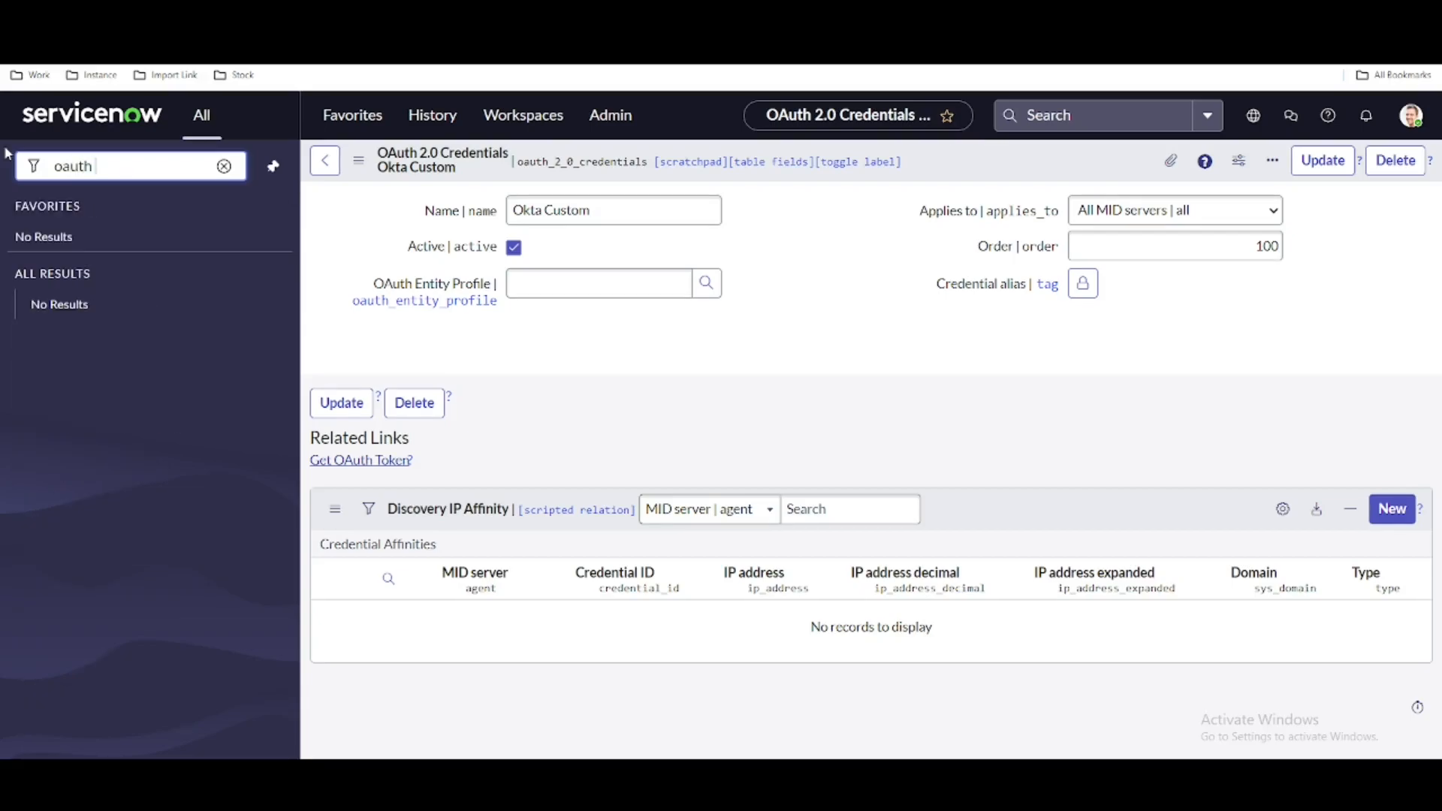
key("BackSpace")
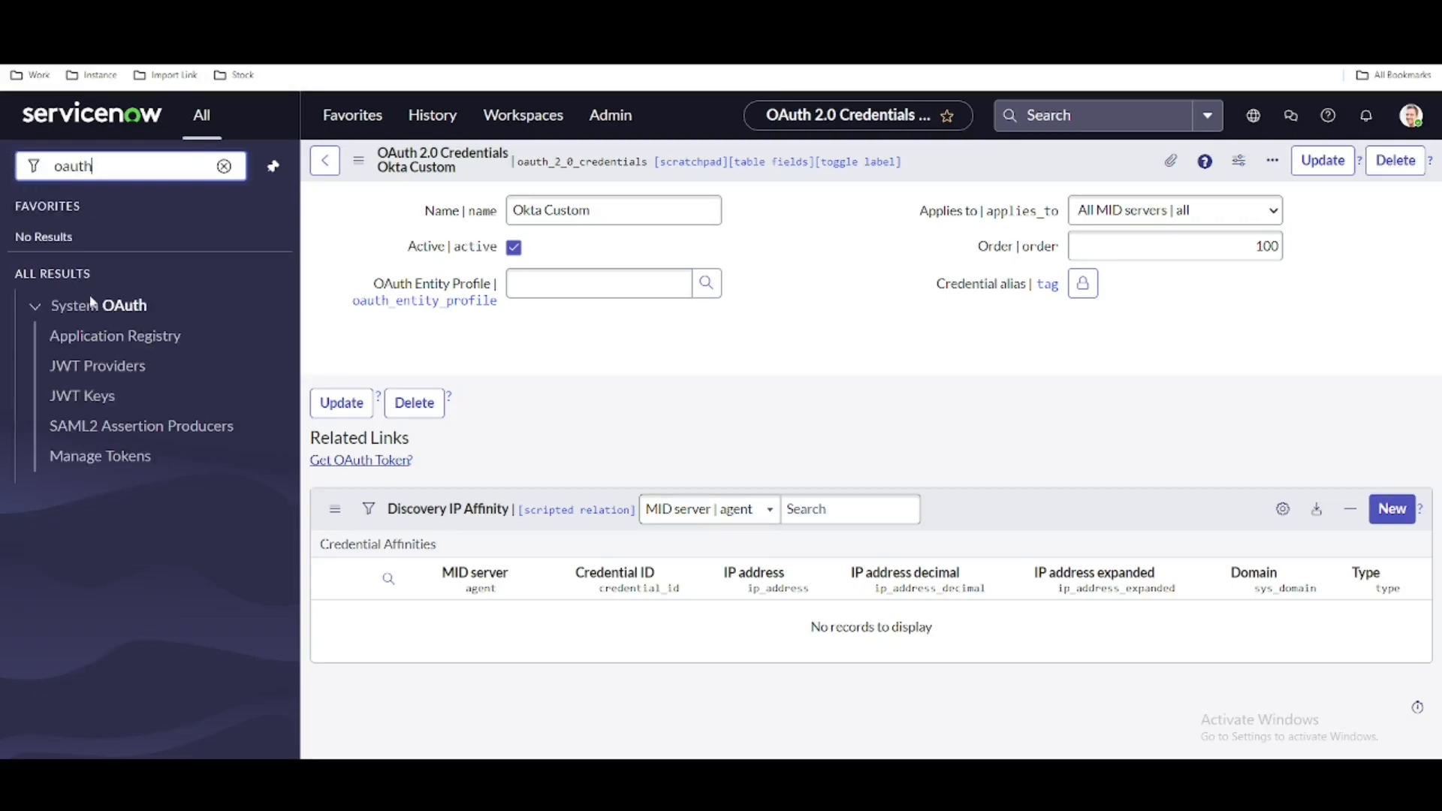
left_click(128, 344)
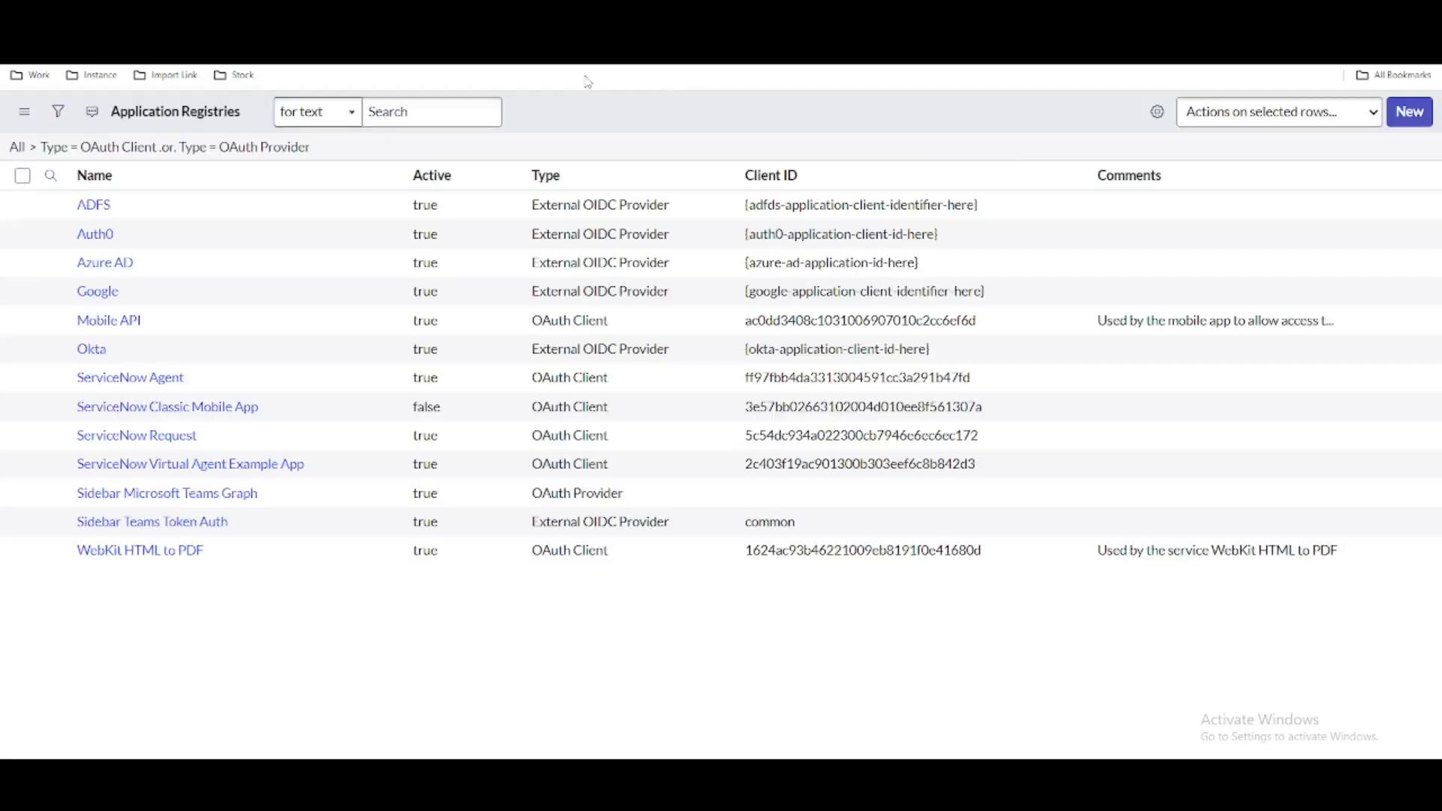
left_click(1401, 115)
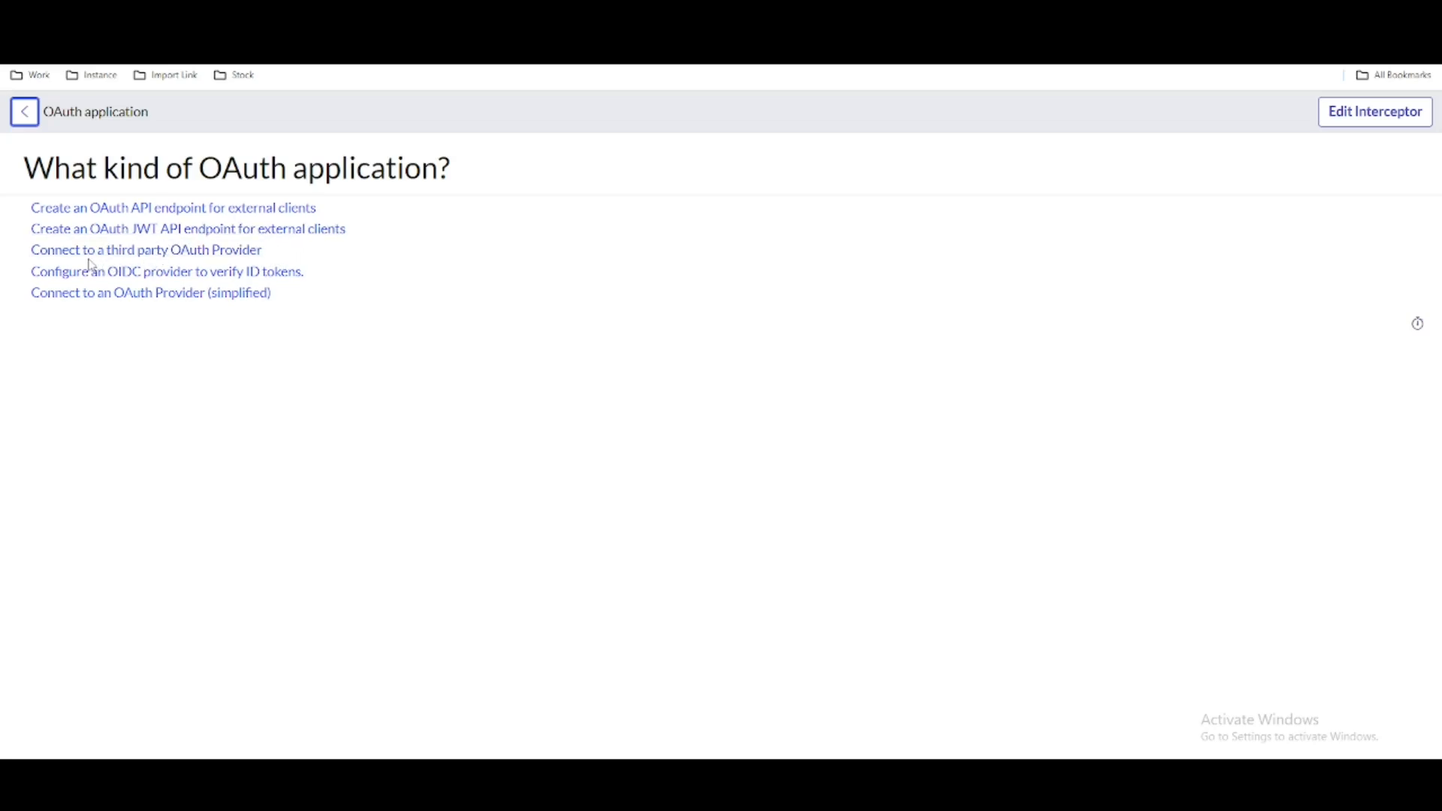
left_click(127, 258)
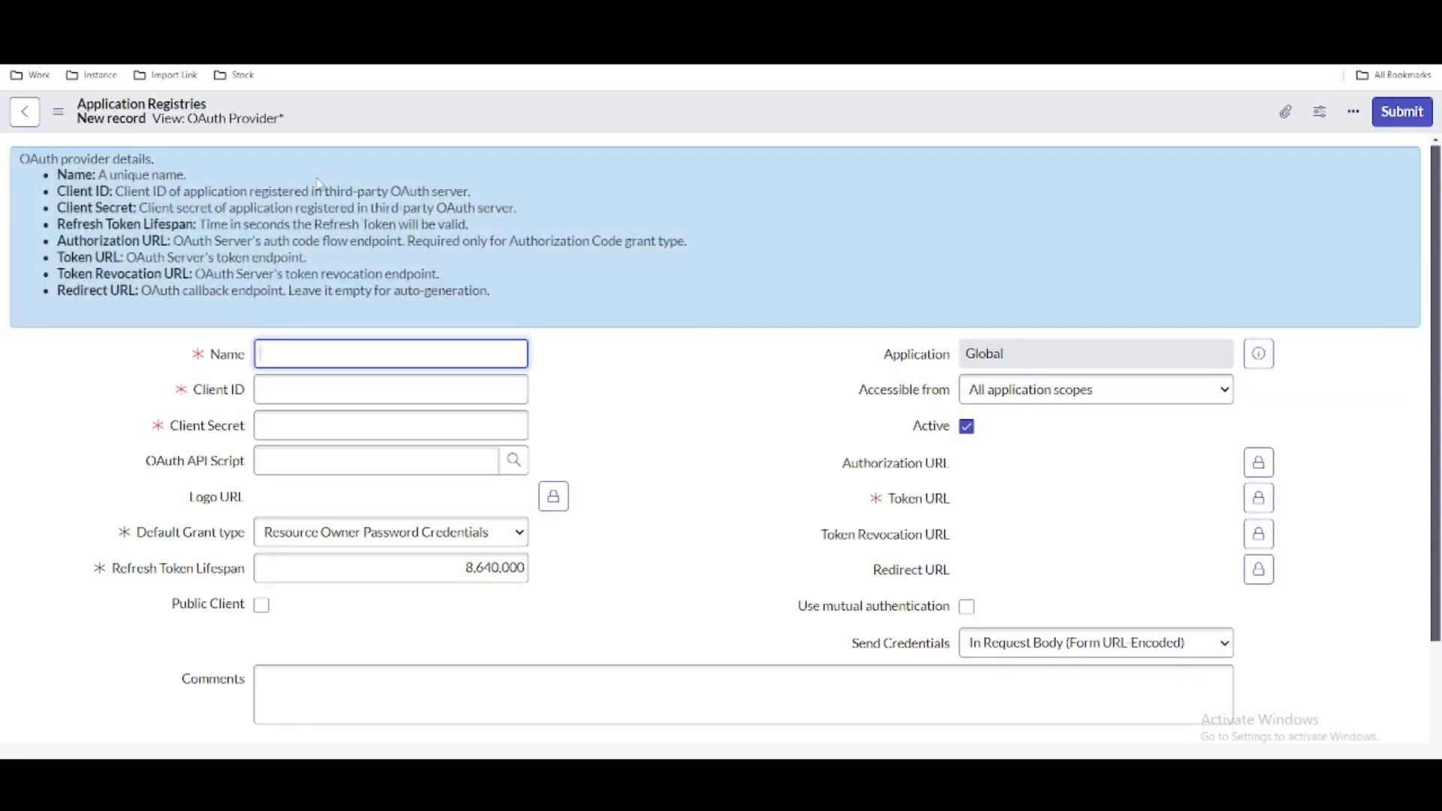
type("Okt")
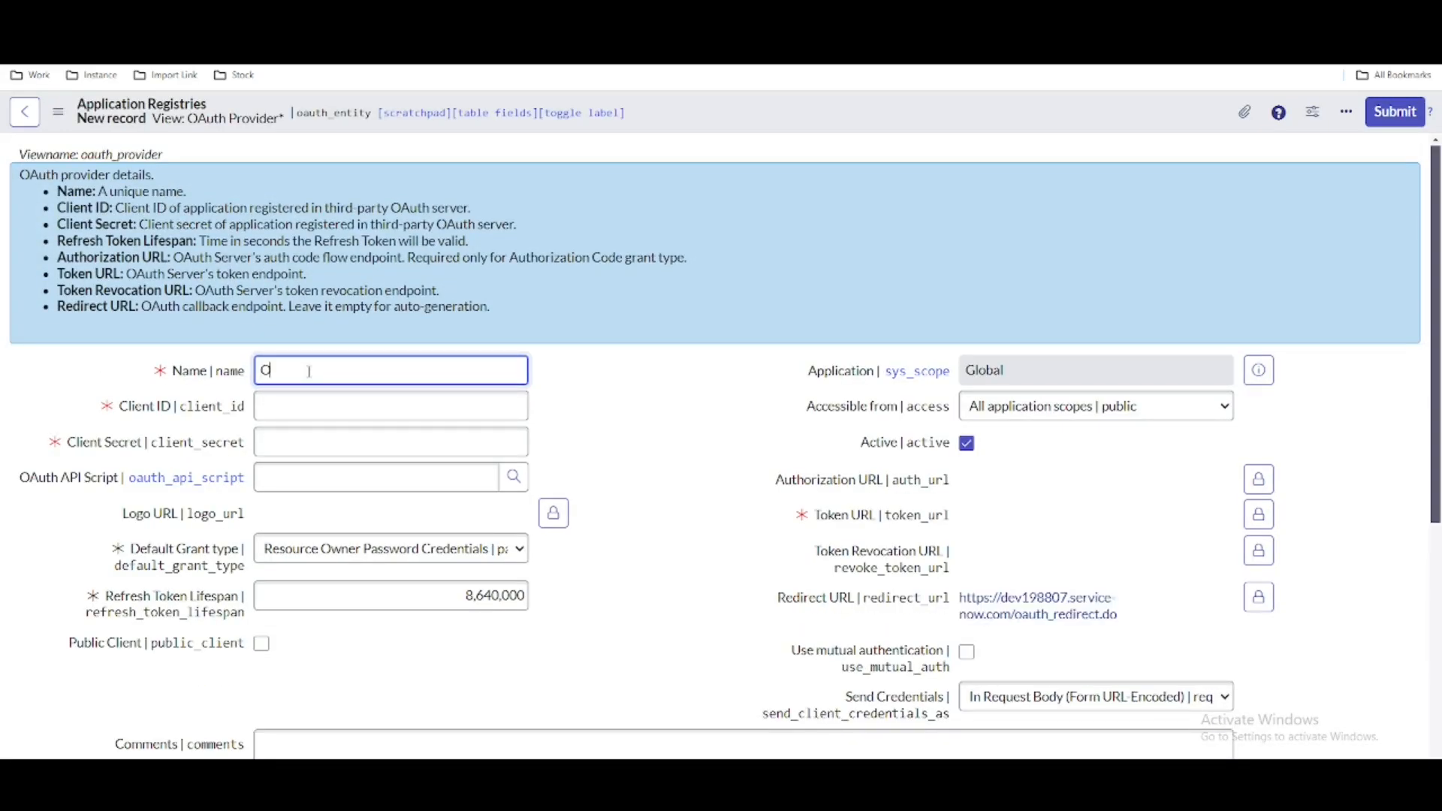
type("a Custom")
left_click(1265, 487)
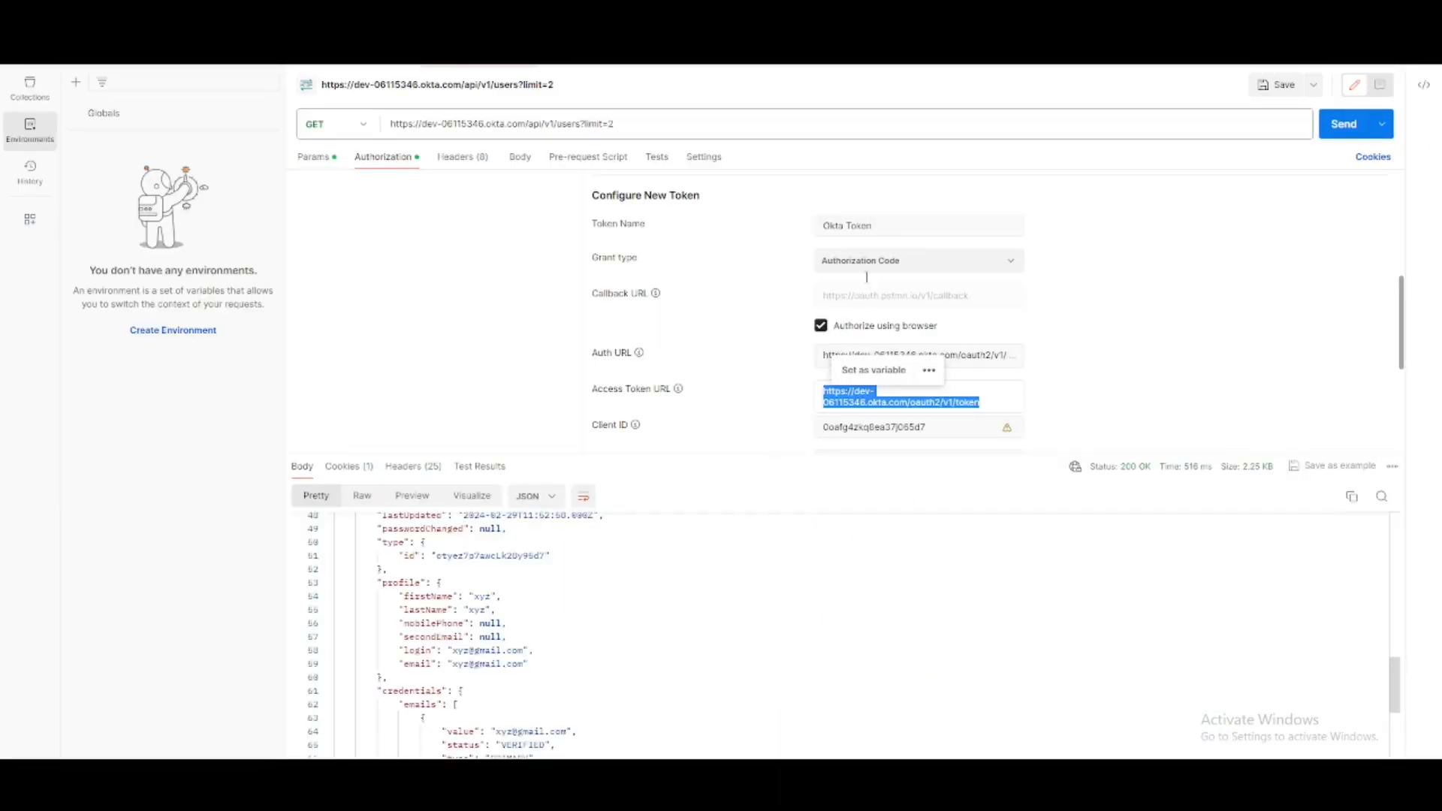
left_click(749, 285)
triple_click(915, 357)
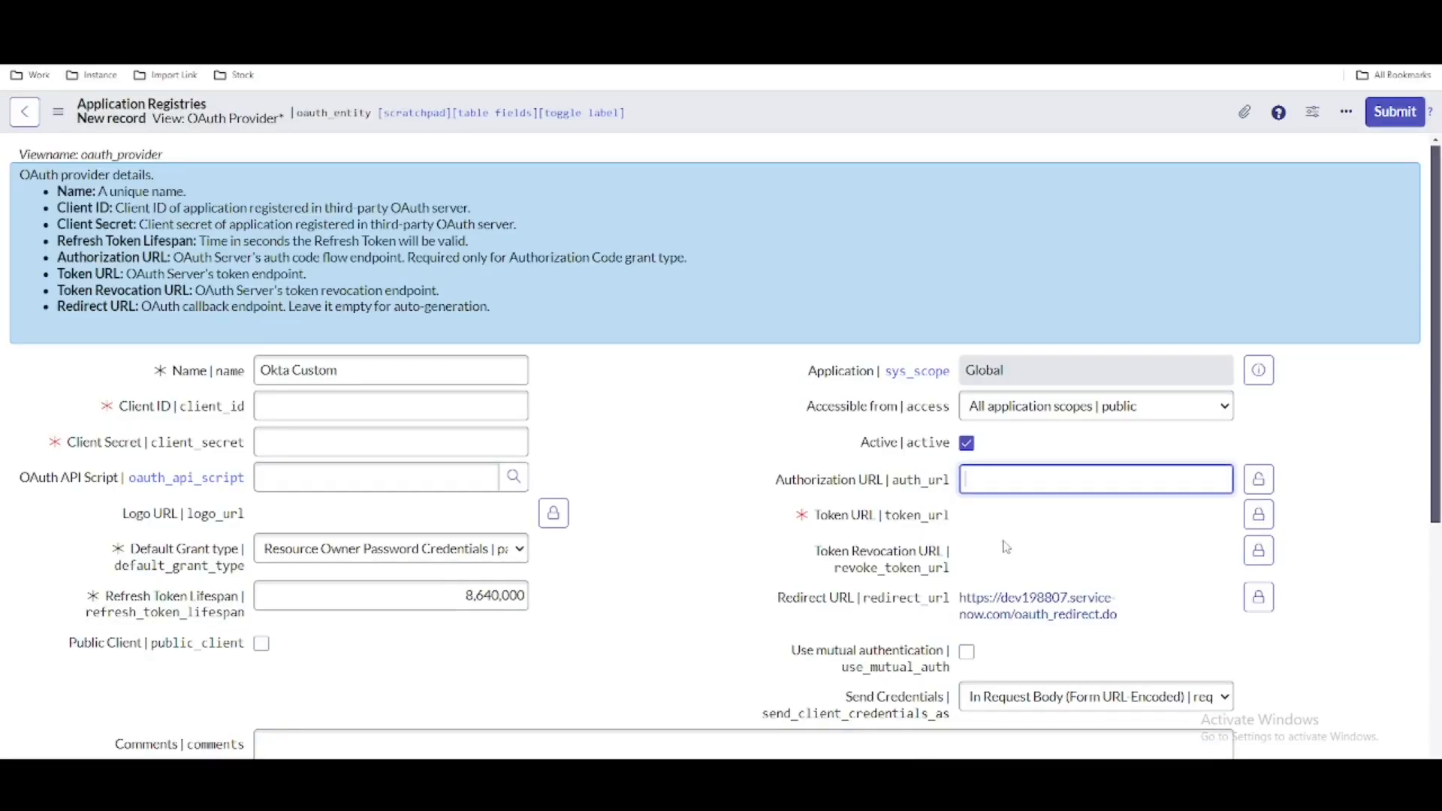
type("https://dev-06115346.okta.com/oauth2/v1/authorize")
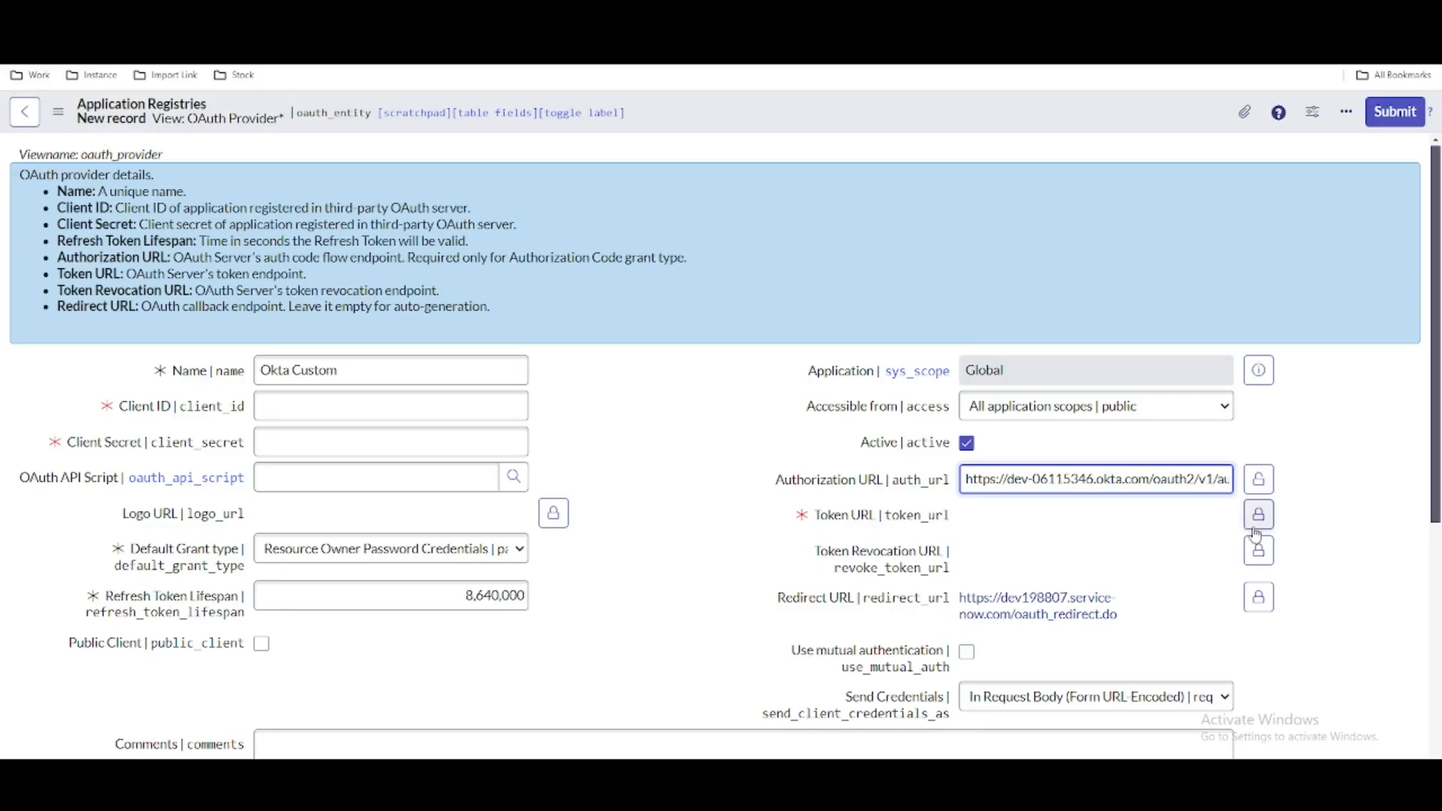
left_click(1257, 525)
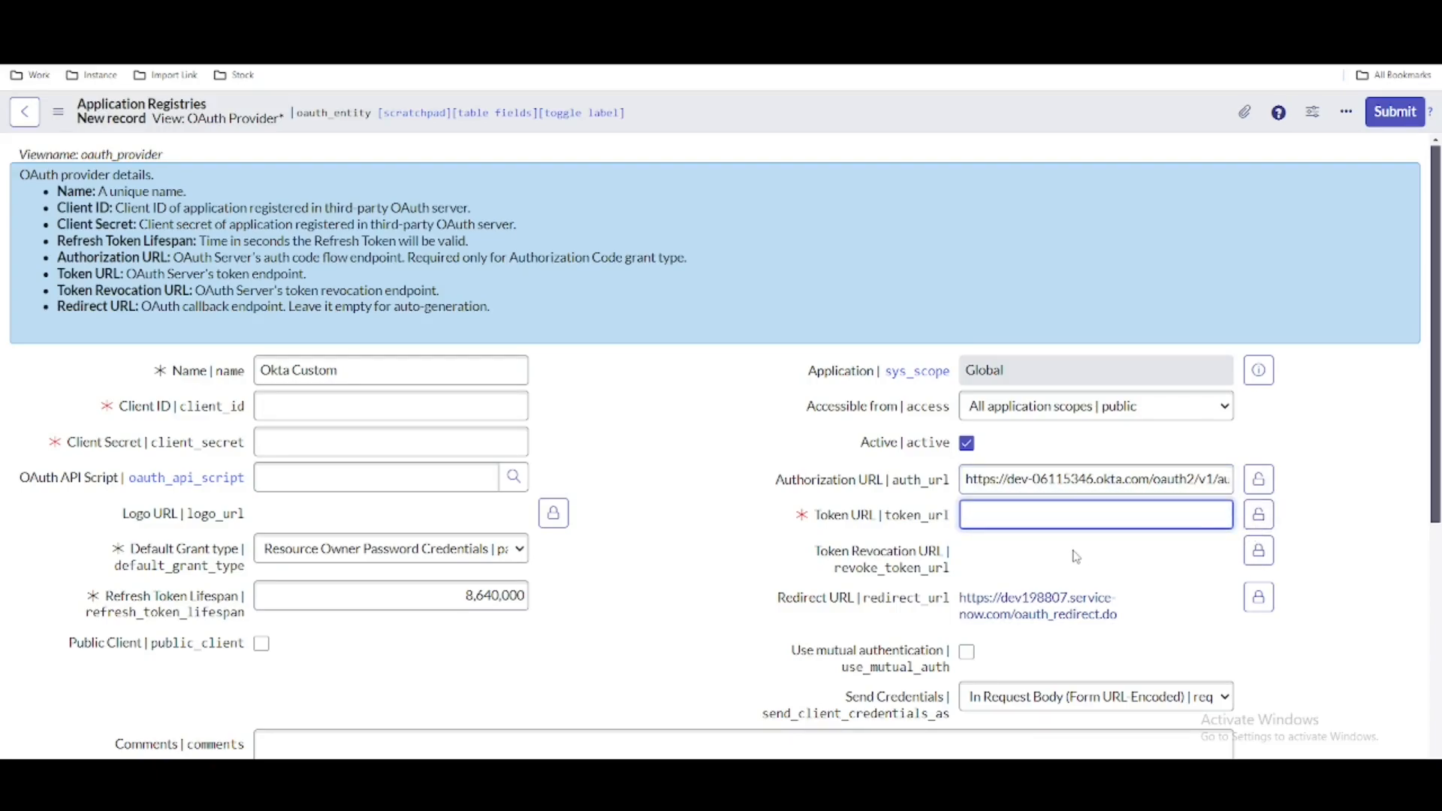
key("ctrl+v")
left_click(726, 479)
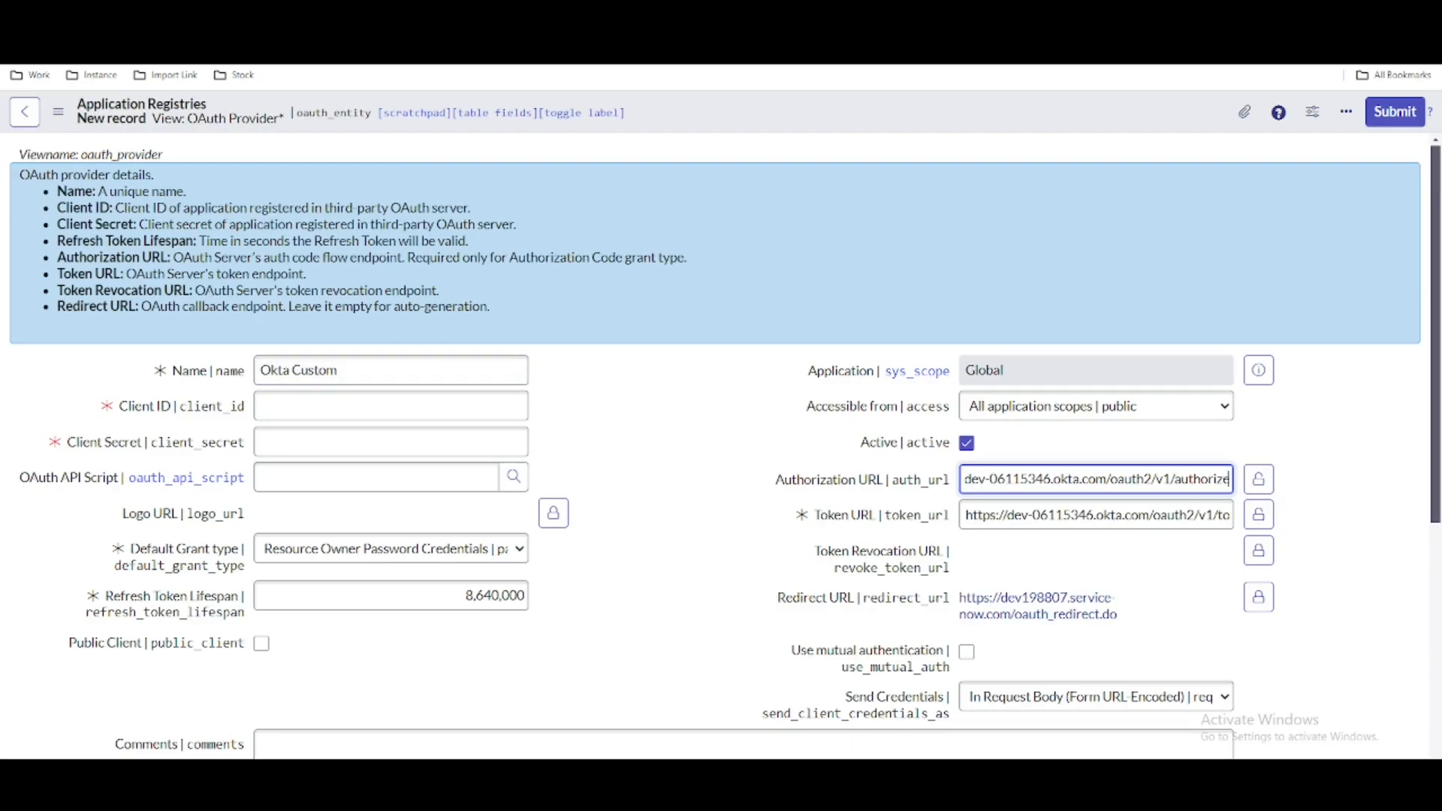
- Switch to the Okta admin console and start a new OIDC - OpenID Connect Web Application integration named ServiceNow
left_click(90, 21)
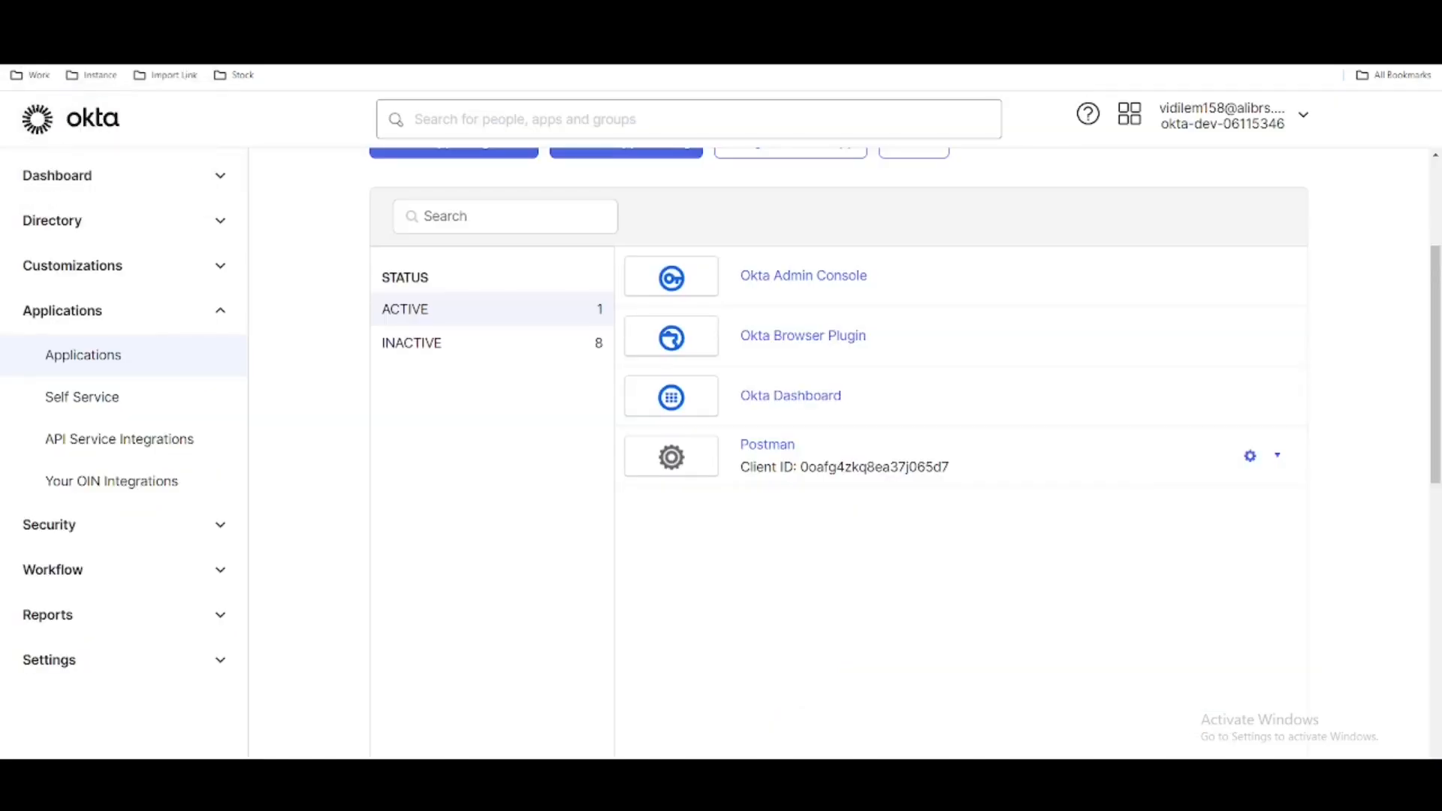
scroll(489, 341, "up", 3)
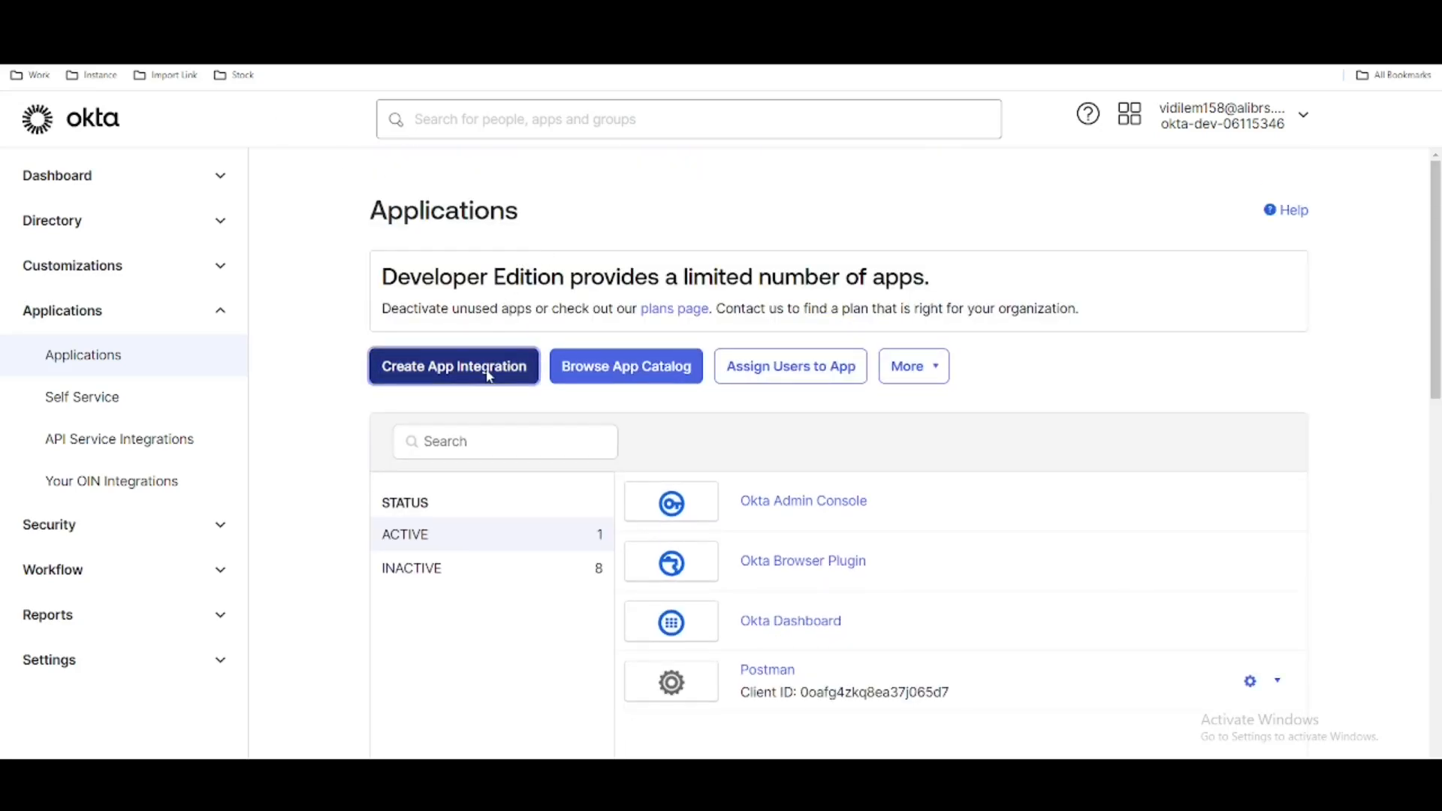
left_click(488, 370)
left_click(644, 272)
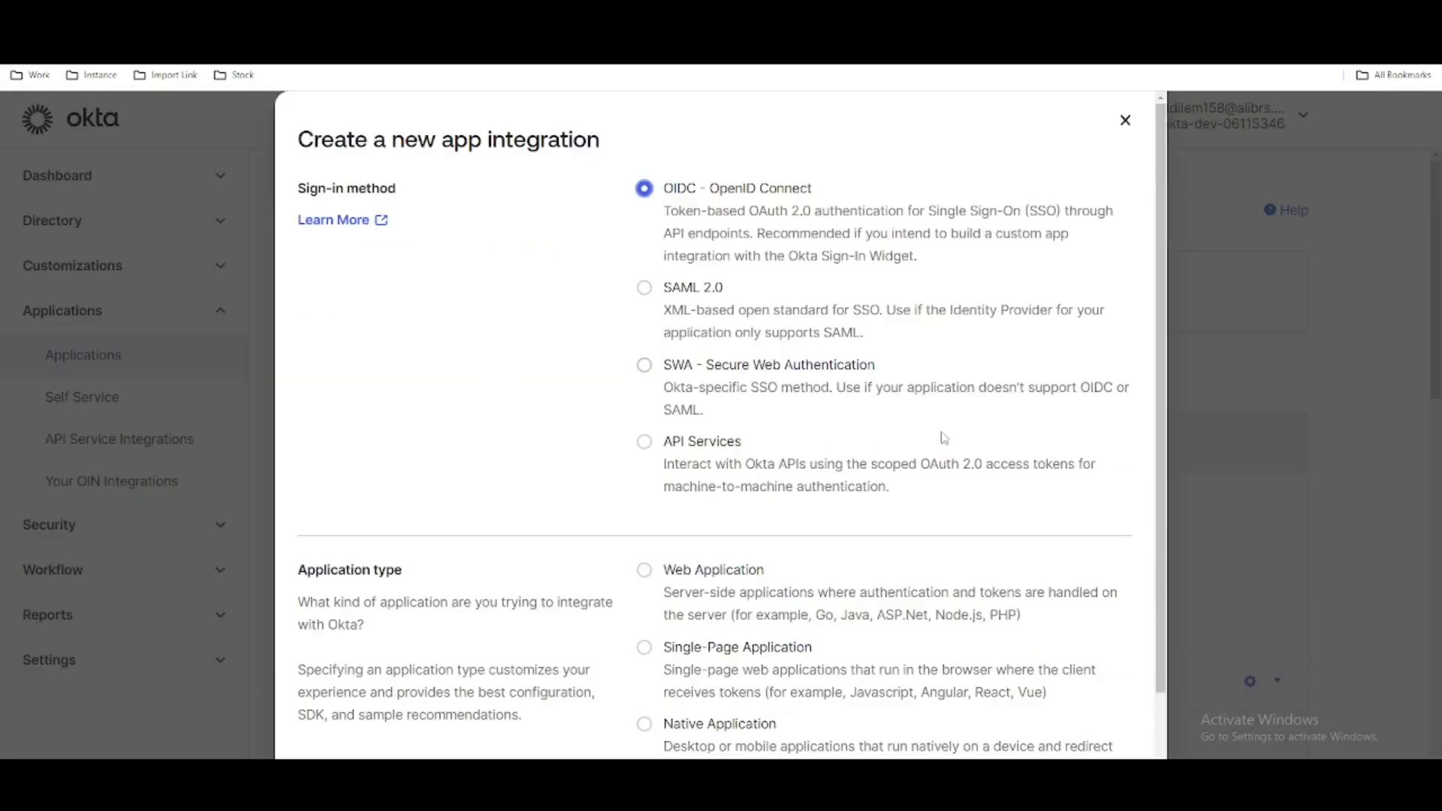
scroll(753, 460, "down", 1)
left_click(643, 480)
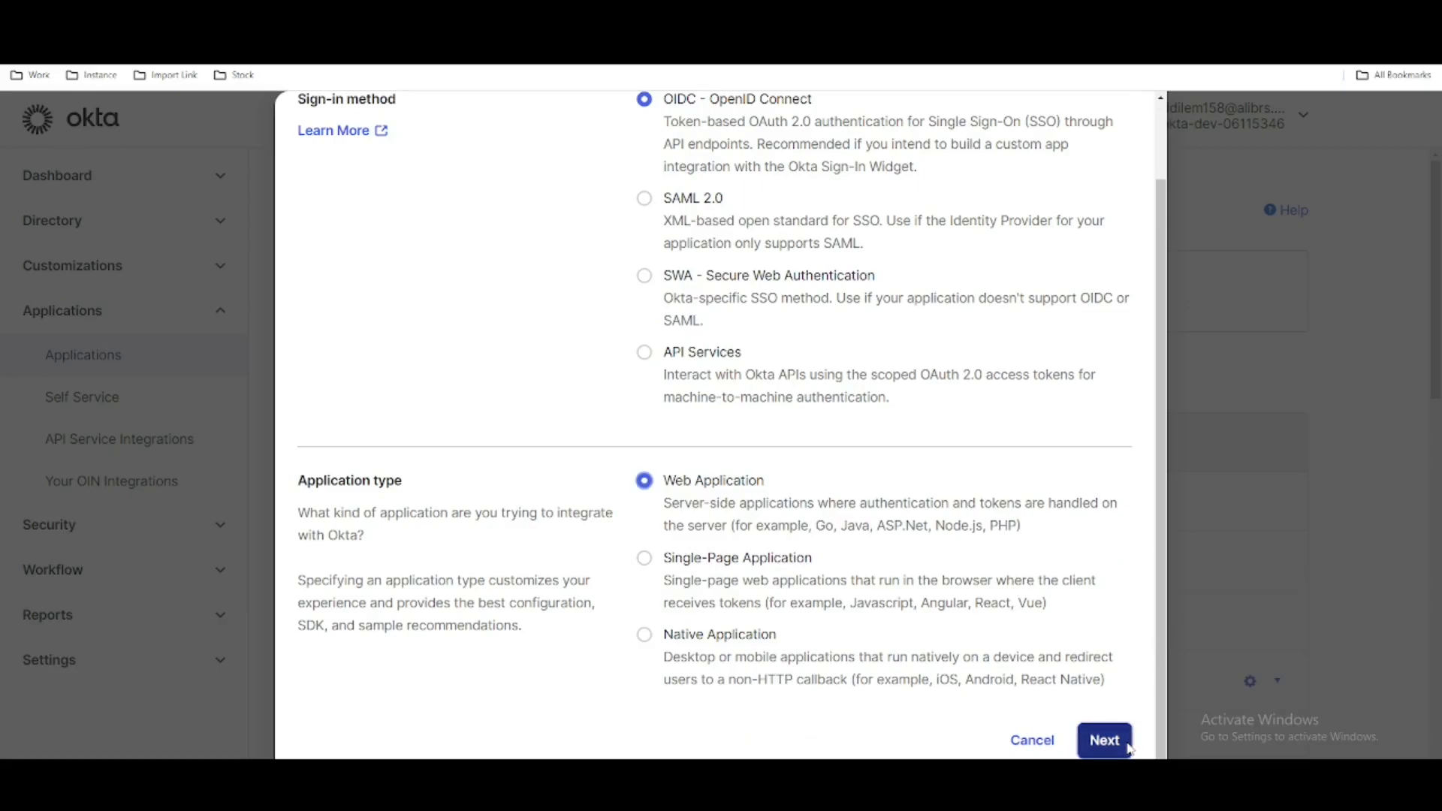
left_click(1104, 740)
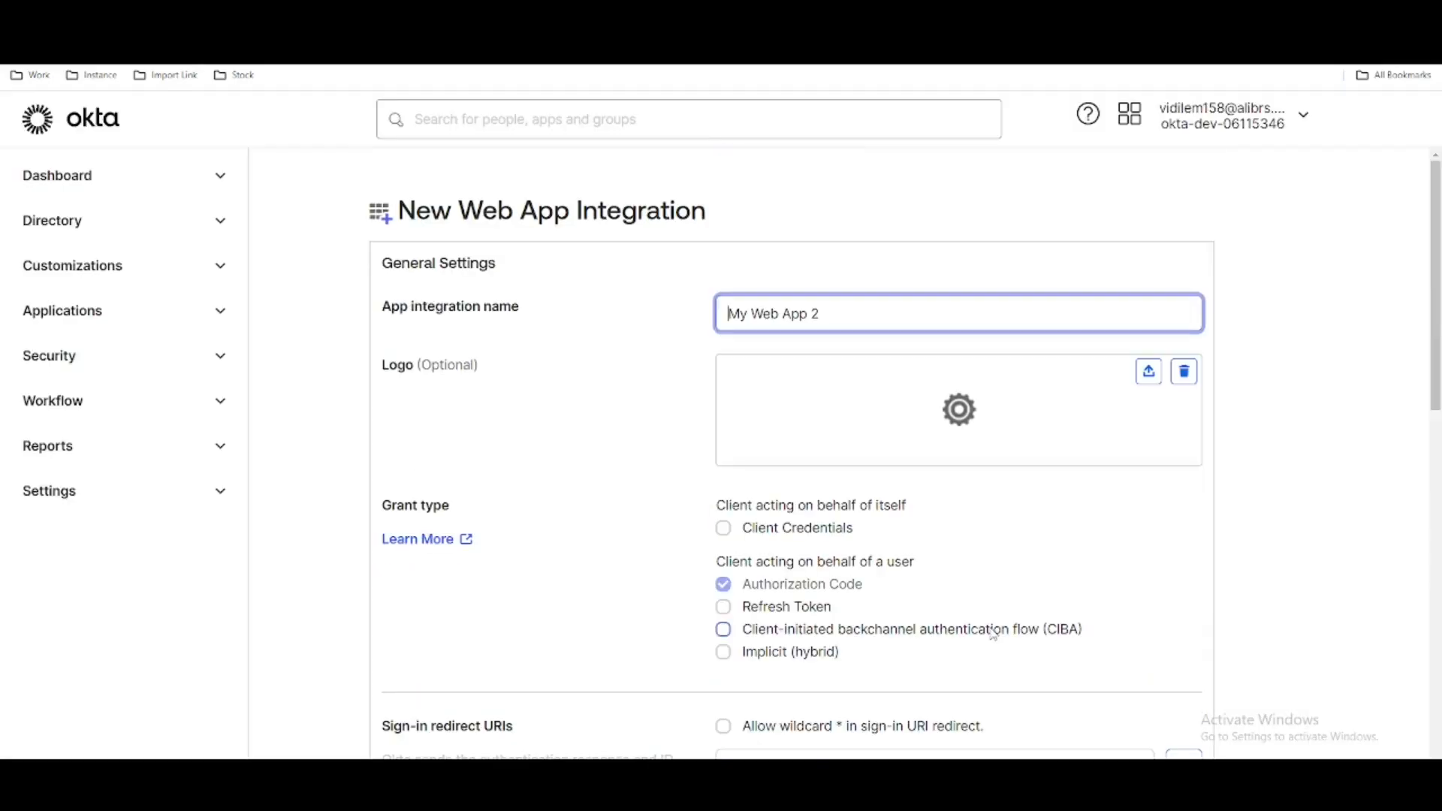
key("ctrl+a")
type("ServiceNow")
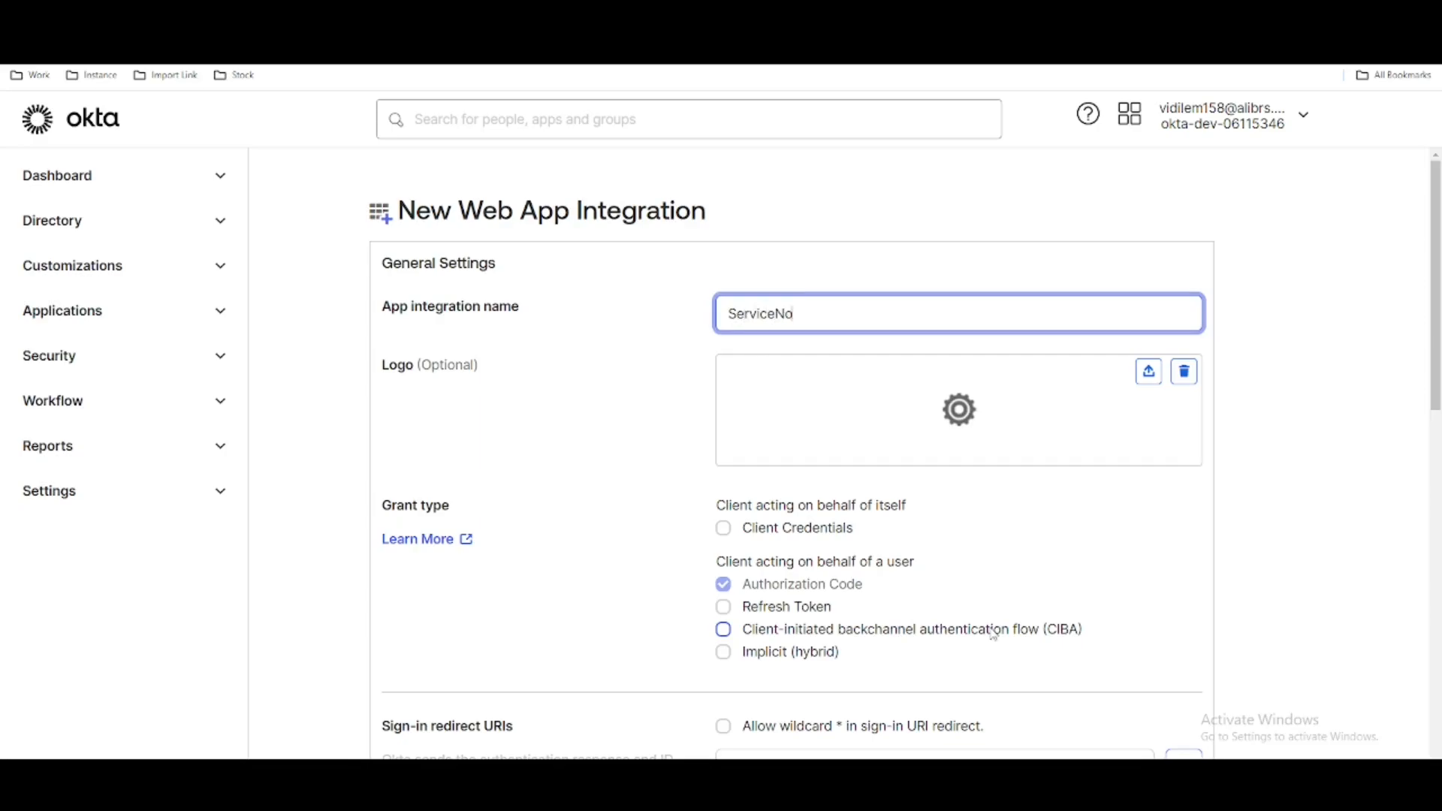
scroll(1039, 701, "down", 1)
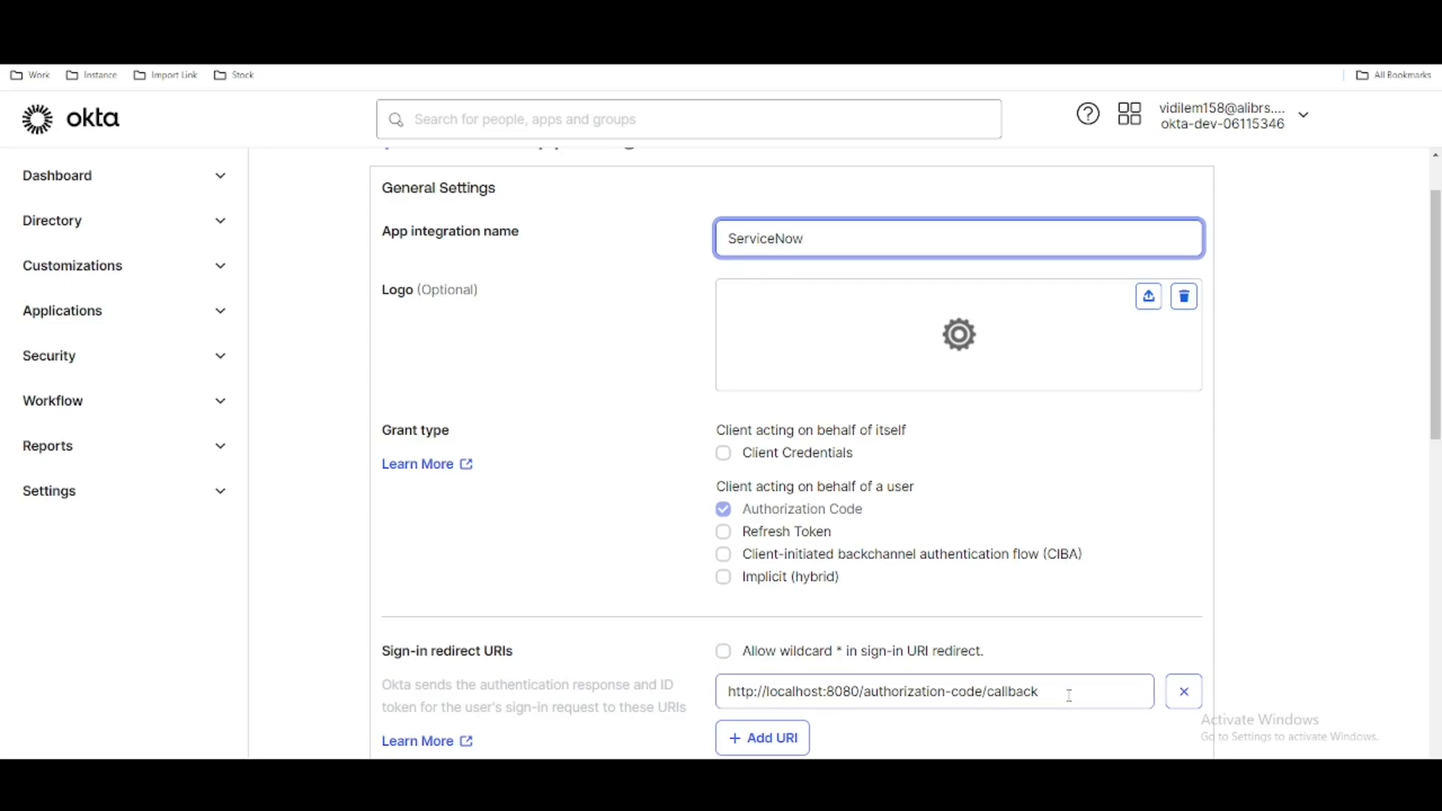
triple_click(730, 676)
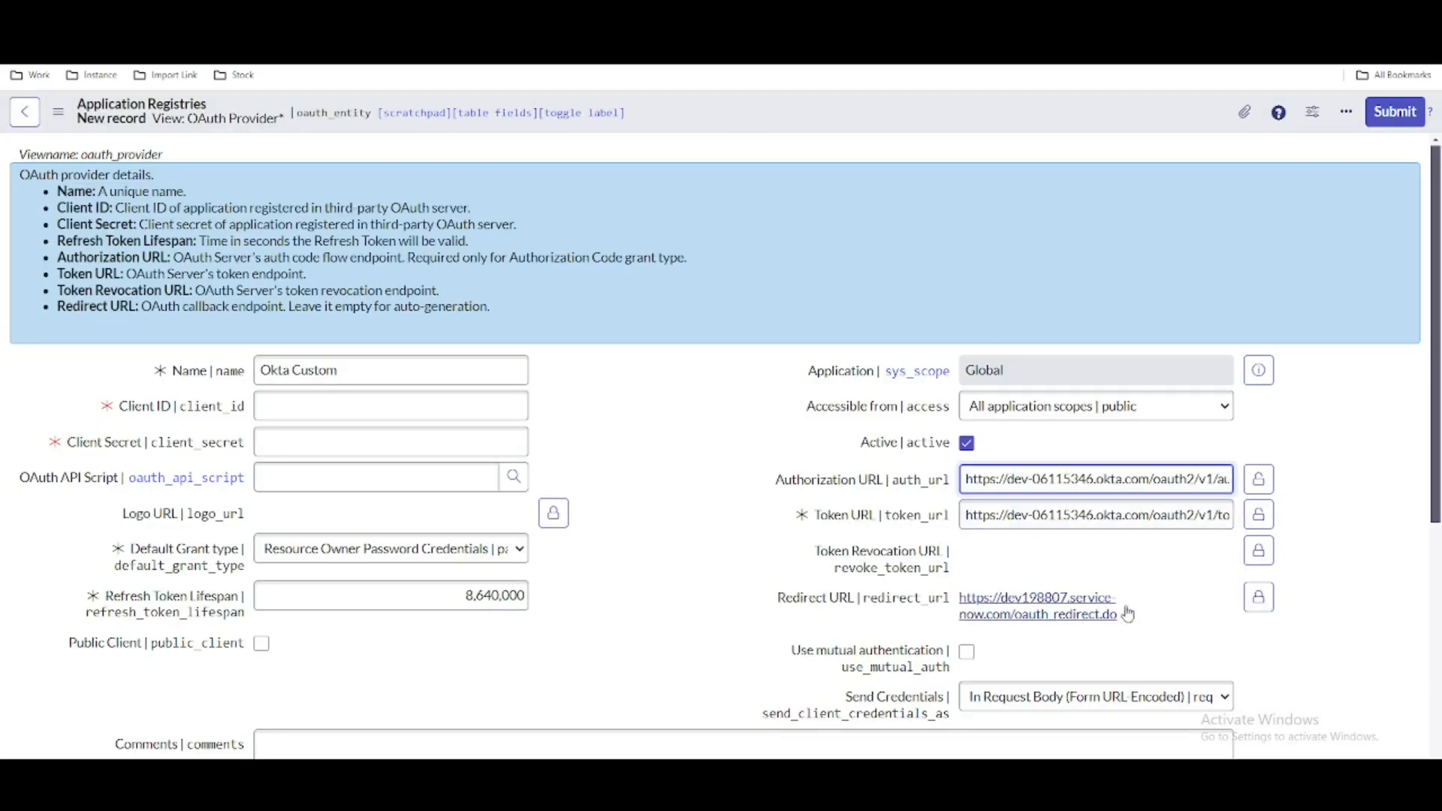
left_click(1258, 599)
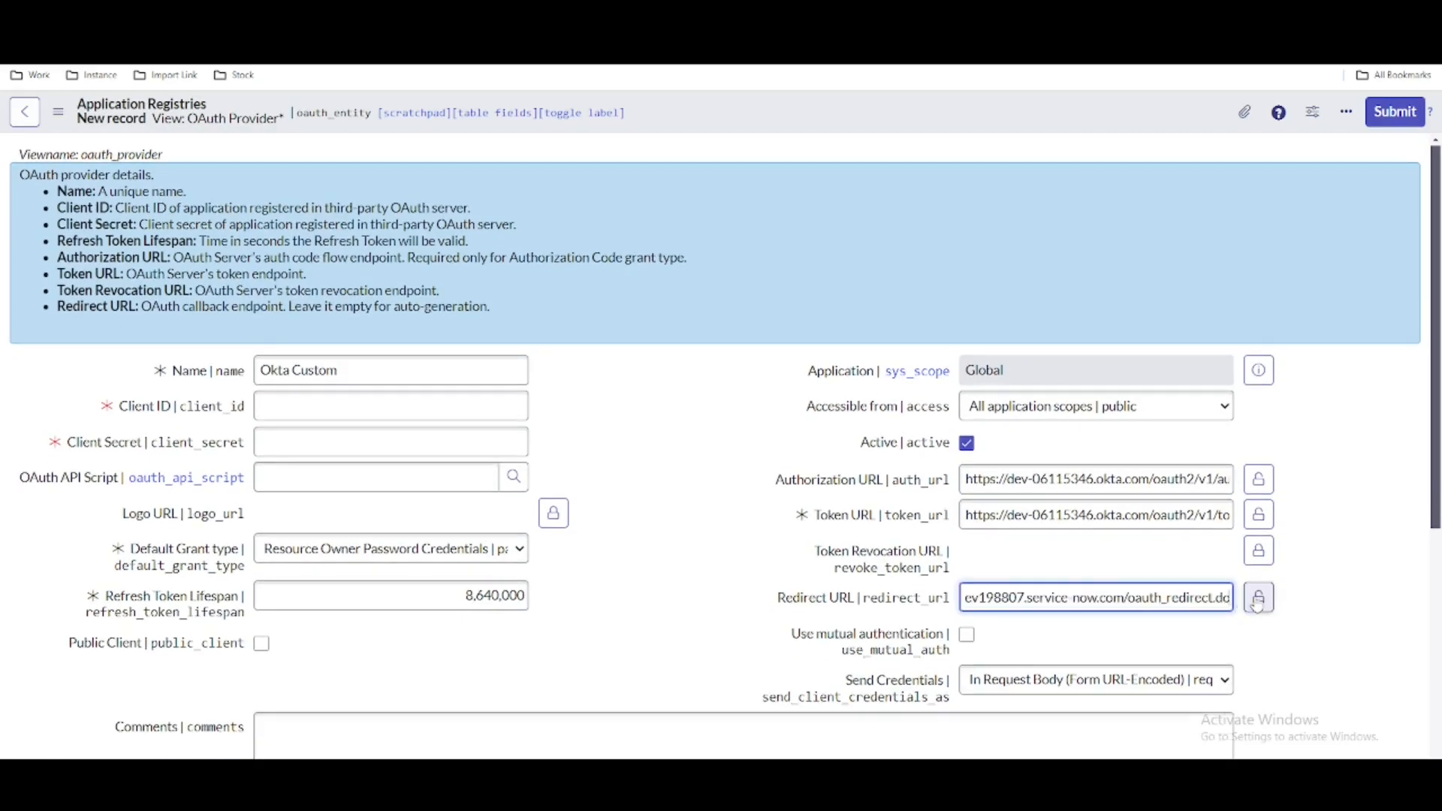
triple_click(1141, 595)
key("ctrl+c")
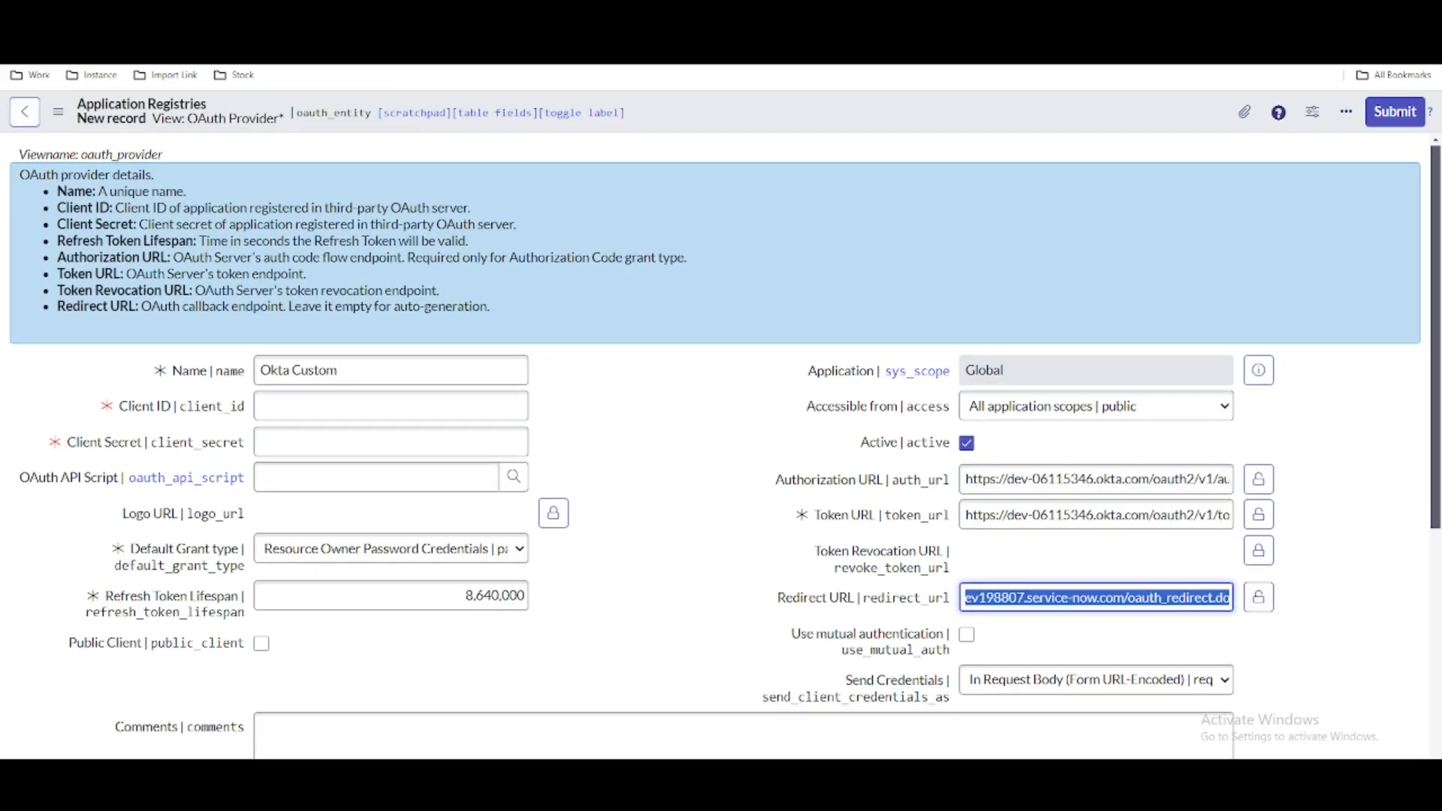
left_click(420, 15)
key("ctrl+v")
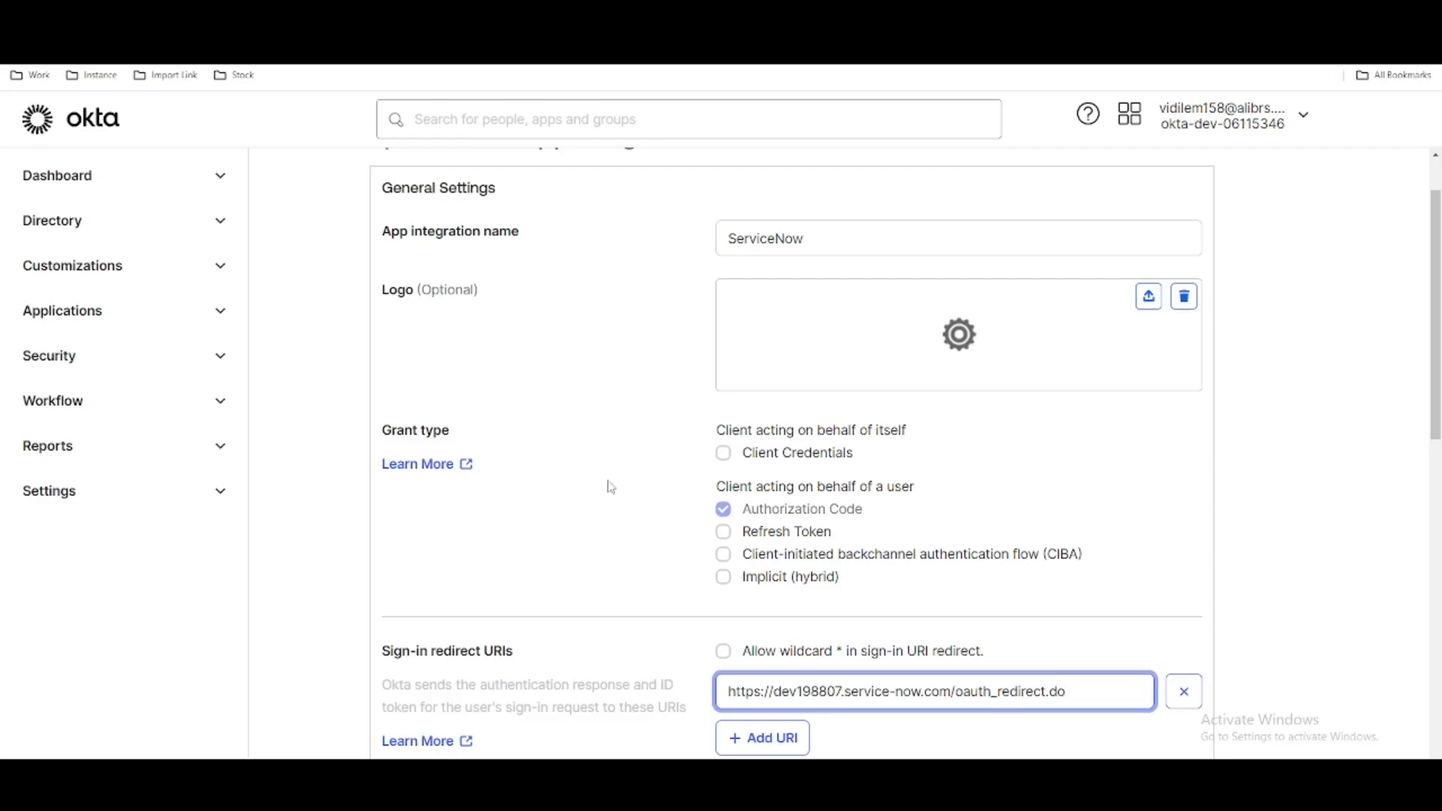
- Enable the Refresh Token grant type for the ServiceNow web app integration
left_click(724, 532)
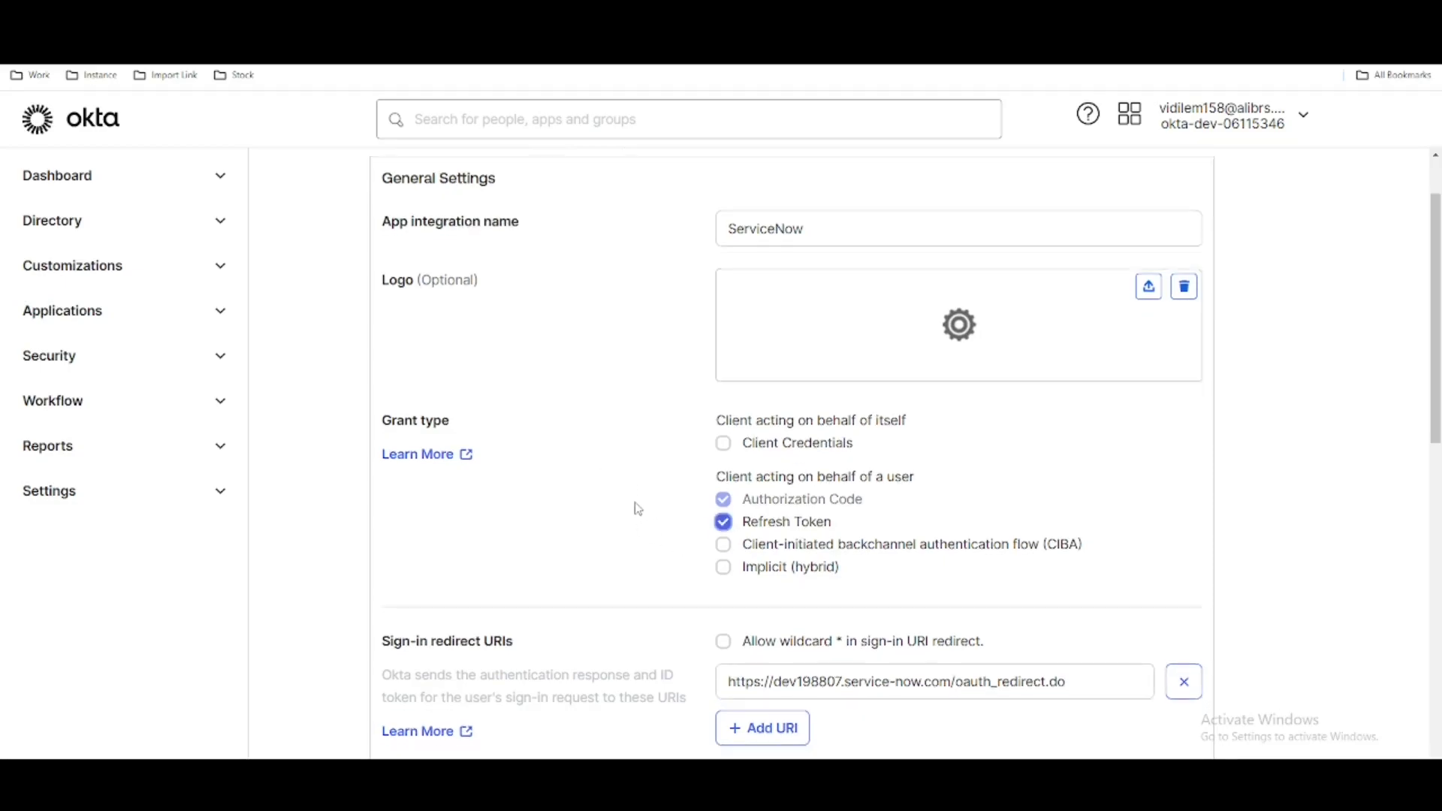
scroll(668, 515, "down", 7)
scroll(822, 551, "down", 1)
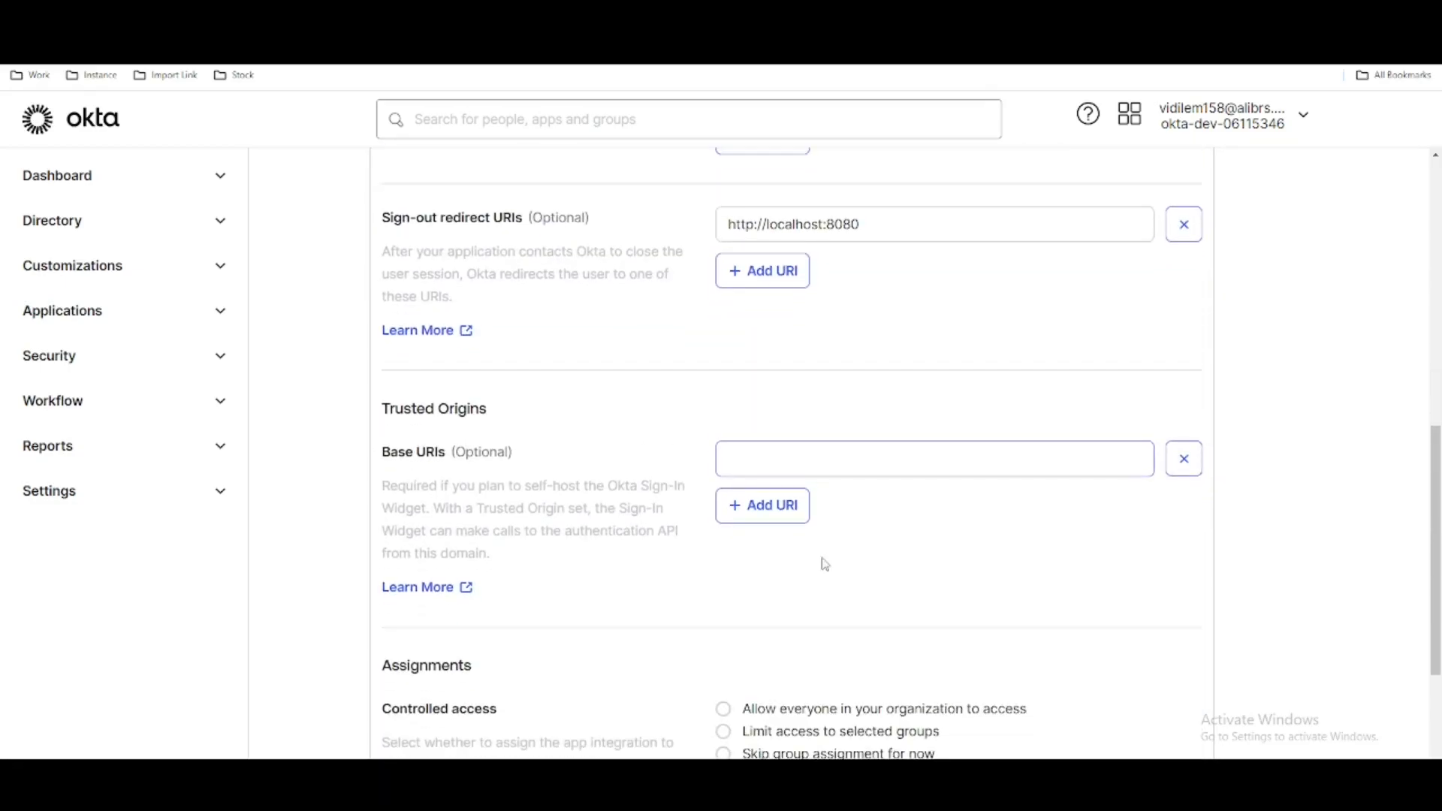
- Allow everyone in the organization to access the ServiceNow integration, keep immediate access enabled, and save it
scroll(825, 559, "down", 3)
left_click(724, 474)
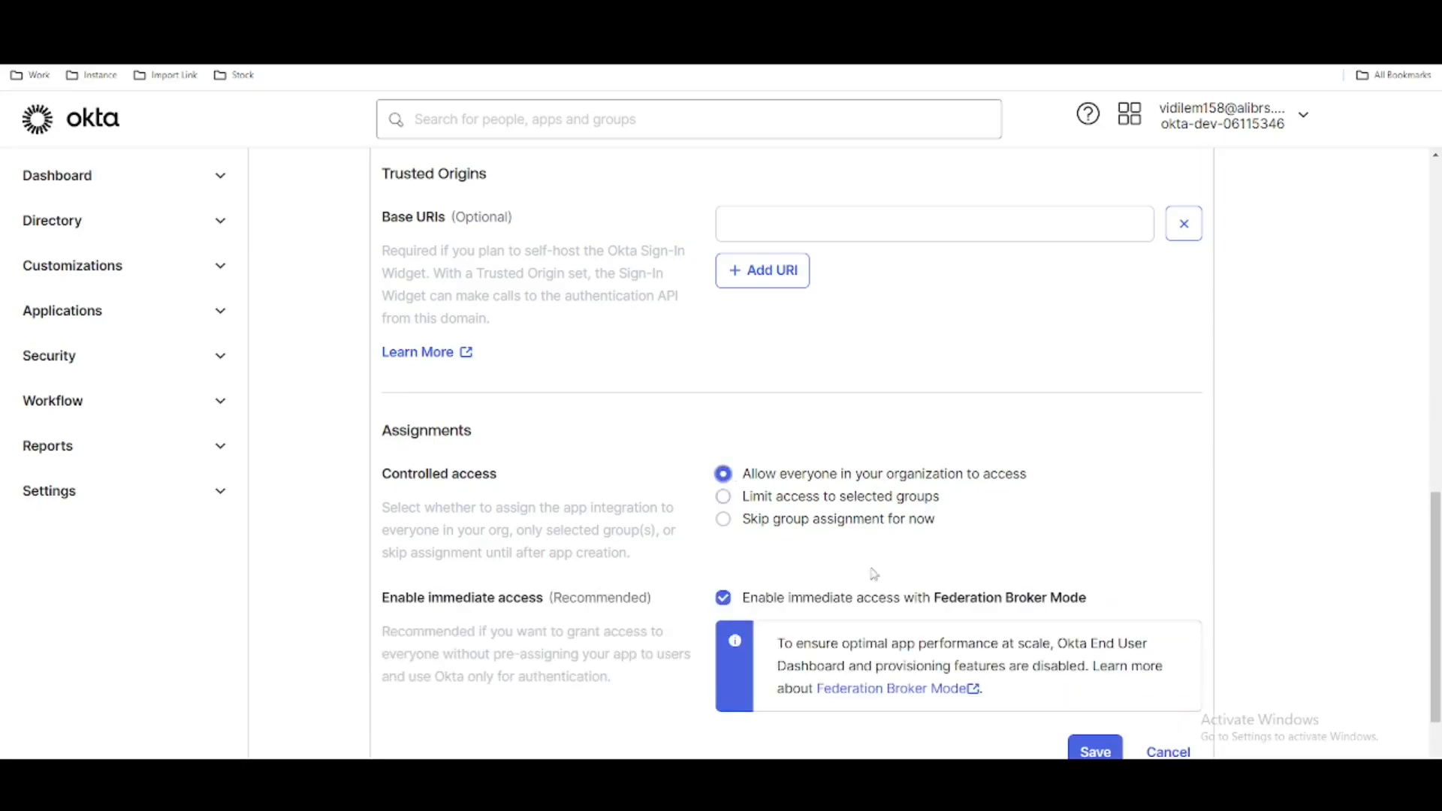
left_click(1090, 749)
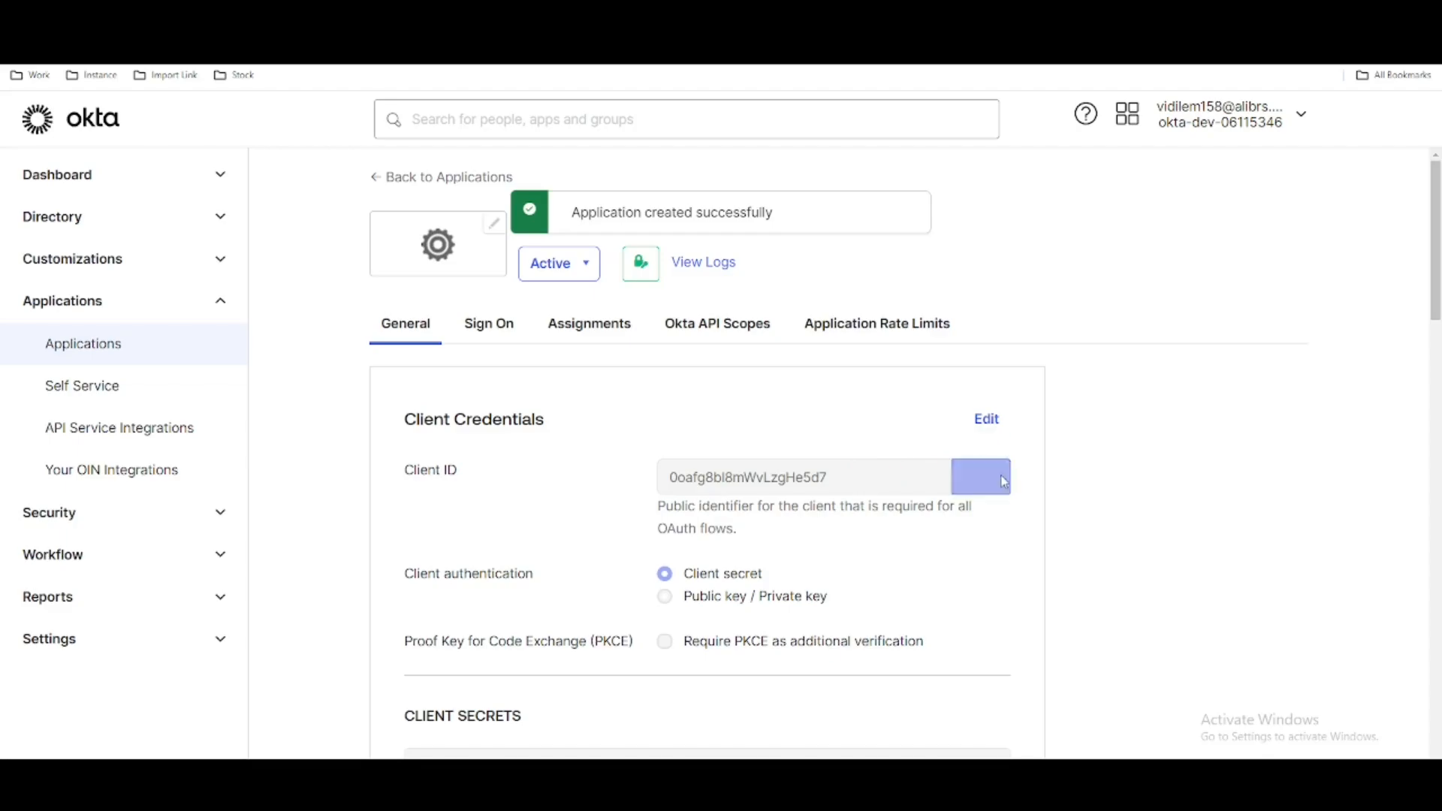
- Copy the new integration's Client ID from Okta into the Client ID of ServiceNow's Okta Custom application registry
left_click(993, 486)
left_click(421, 16)
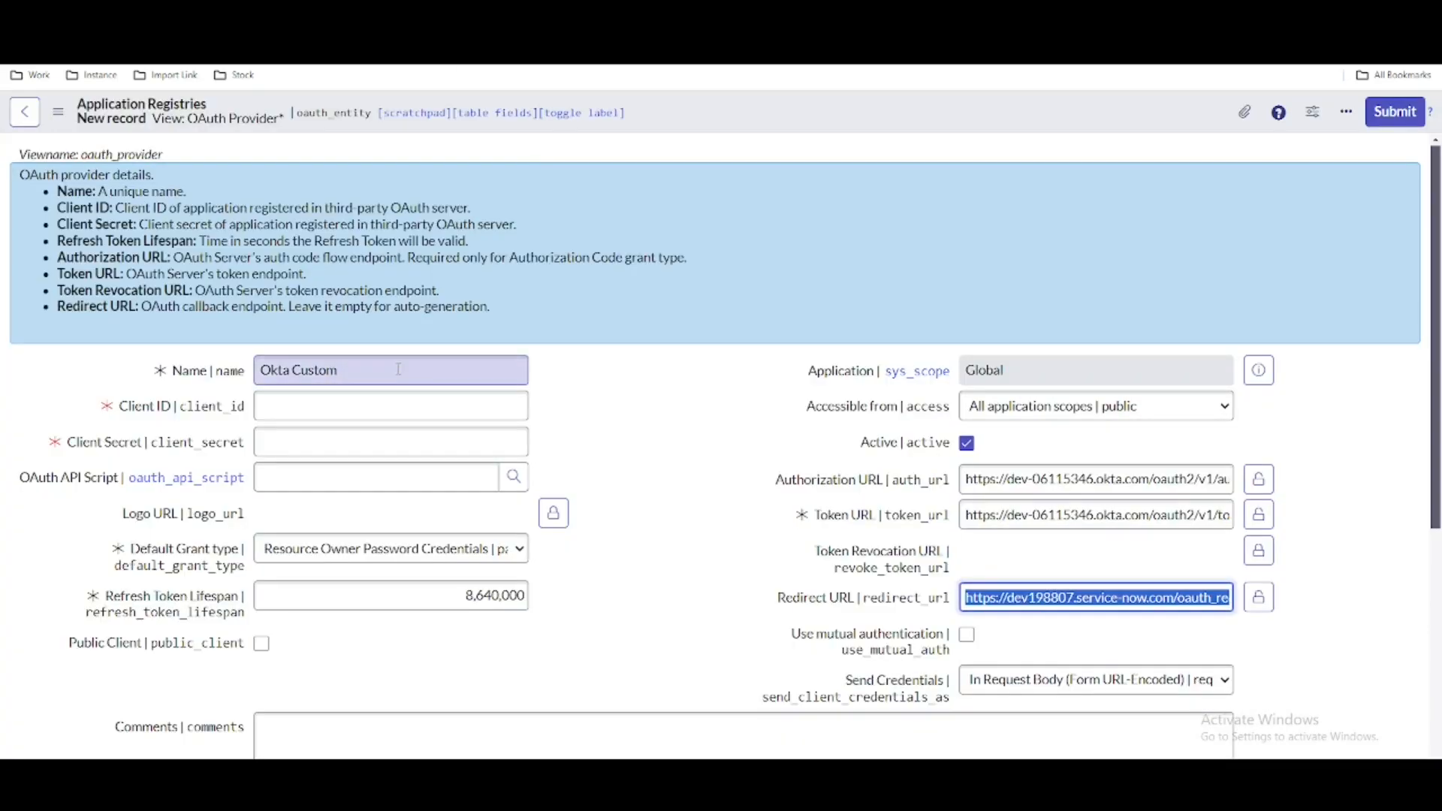
left_click(391, 404)
key("ctrl+v")
- Copy the integration's client secret from Okta and paste it as the Client Secret of the Okta Custom registry
left_click(180, 21)
scroll(790, 560, "down", 2)
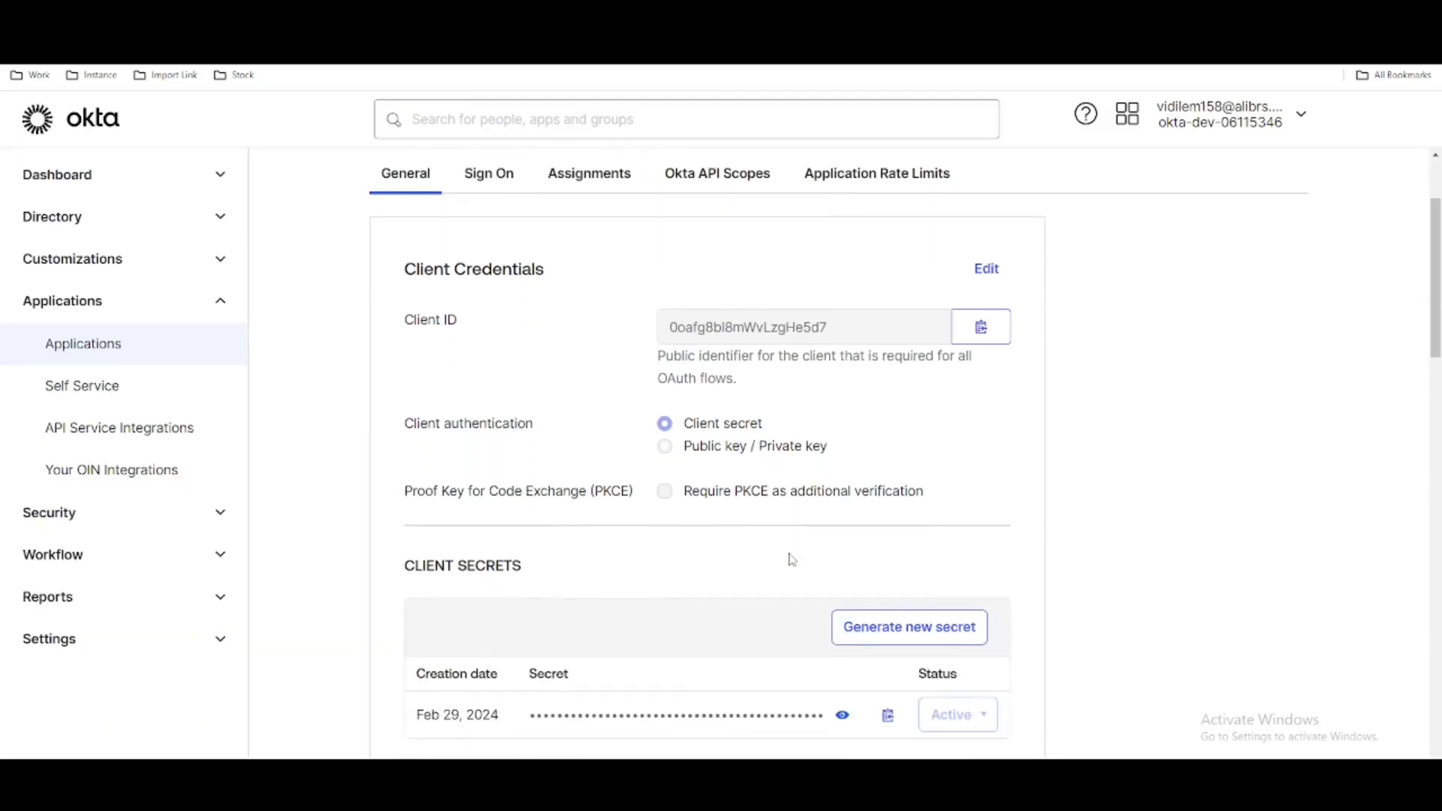
scroll(792, 560, "down", 1)
left_click(887, 640)
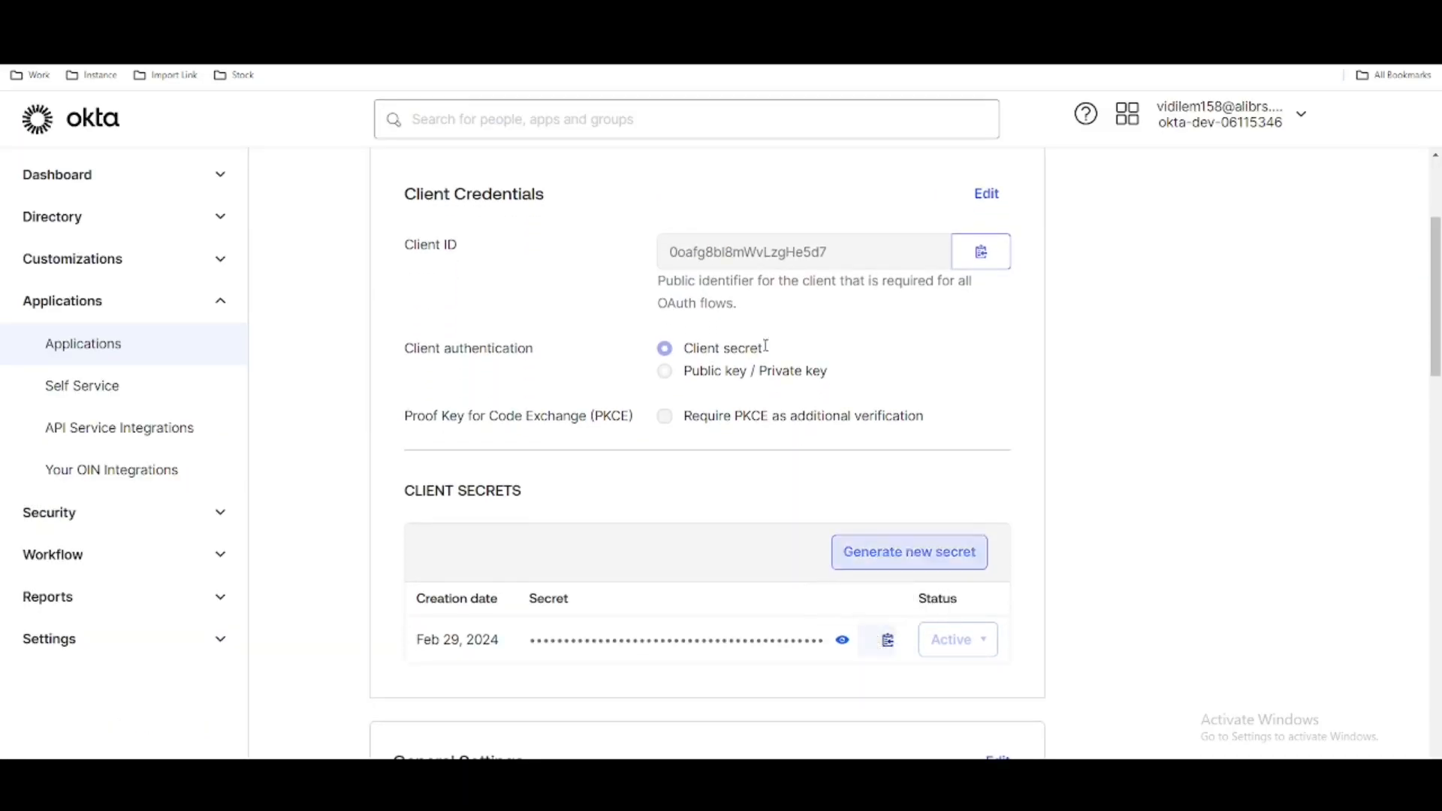
left_click(676, 21)
left_click(368, 449)
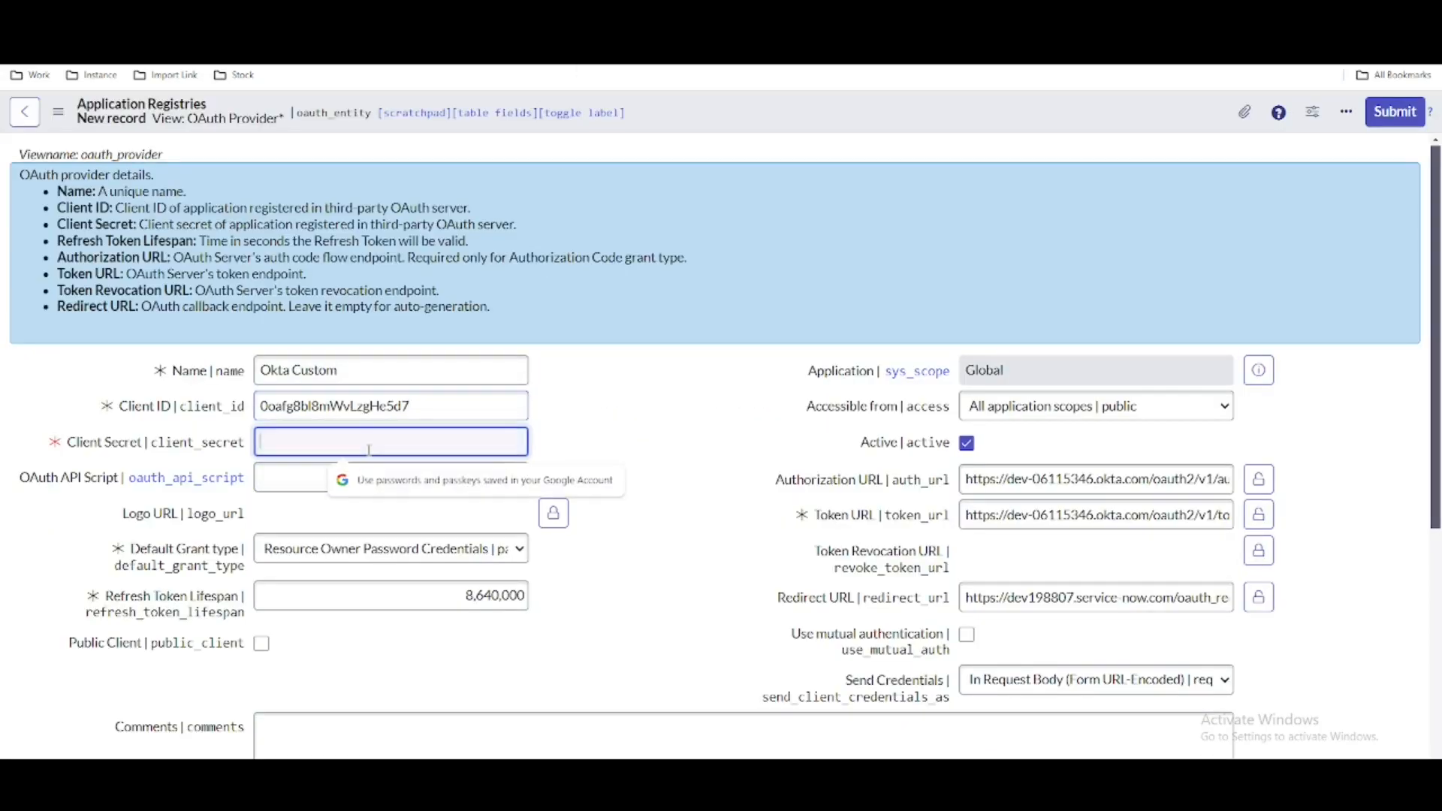
key("ctrl+v")
left_click(652, 419)
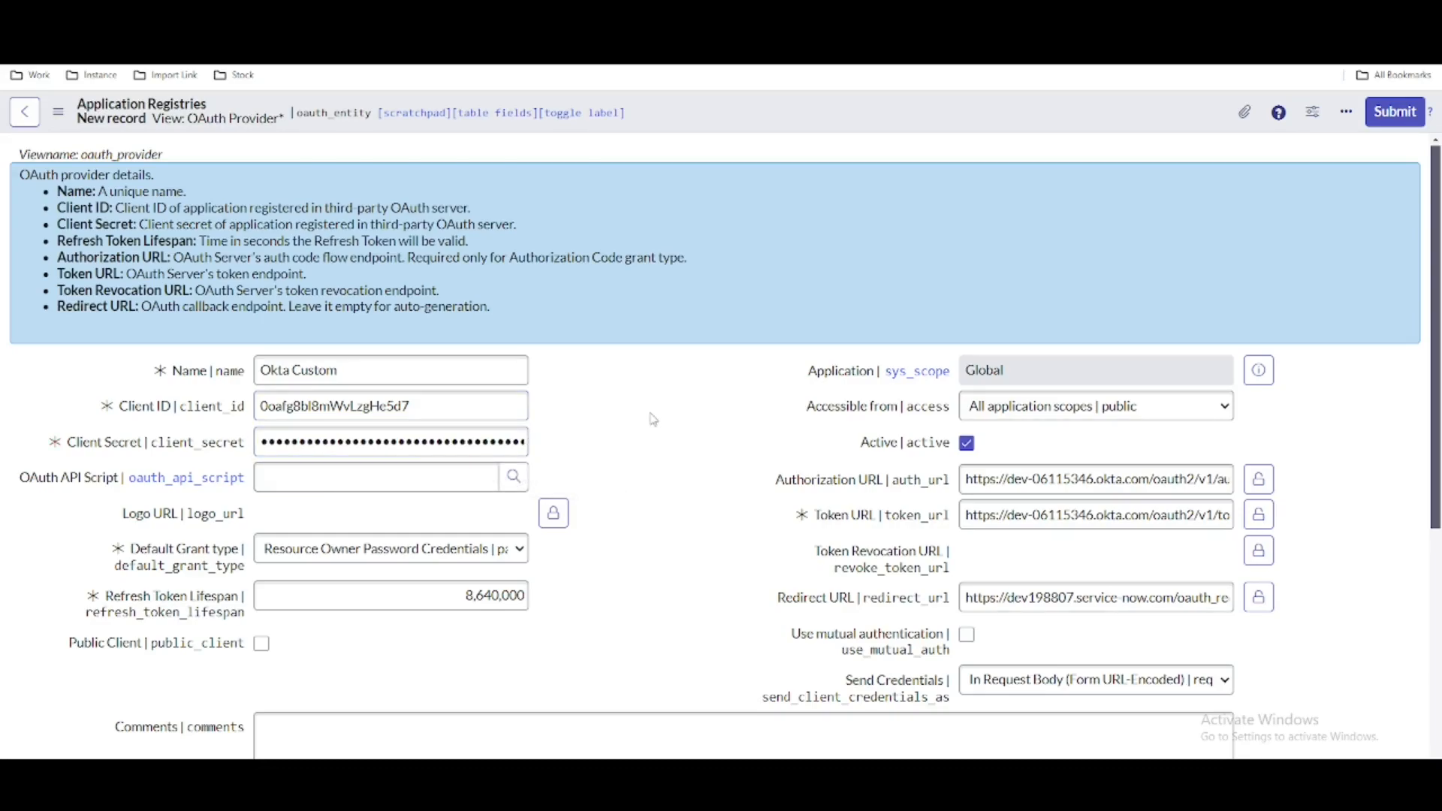
- Set the registry's Default Grant type to Authorization Code and save the Okta Custom record
left_click(443, 552)
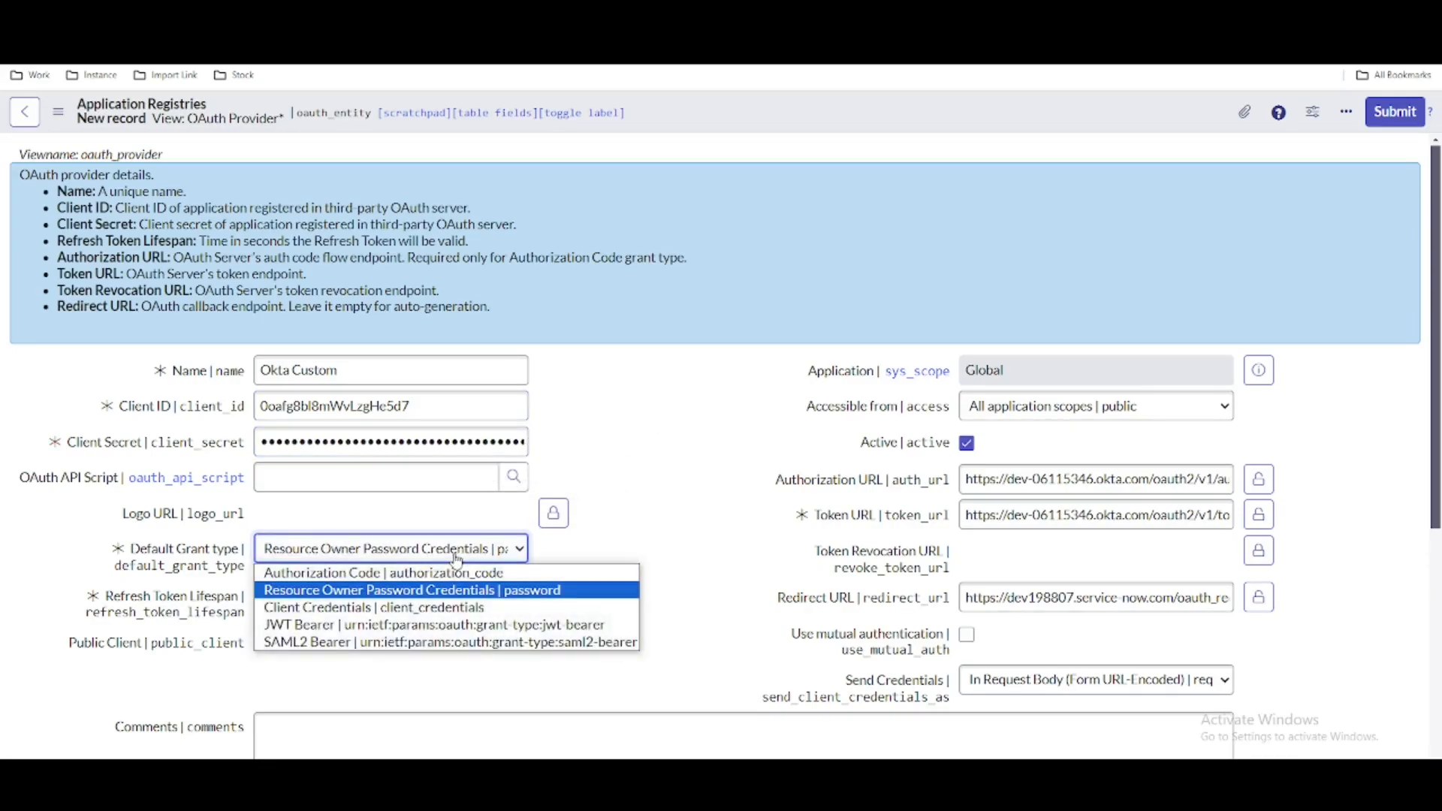
left_click(423, 575)
scroll(762, 464, "down", 2)
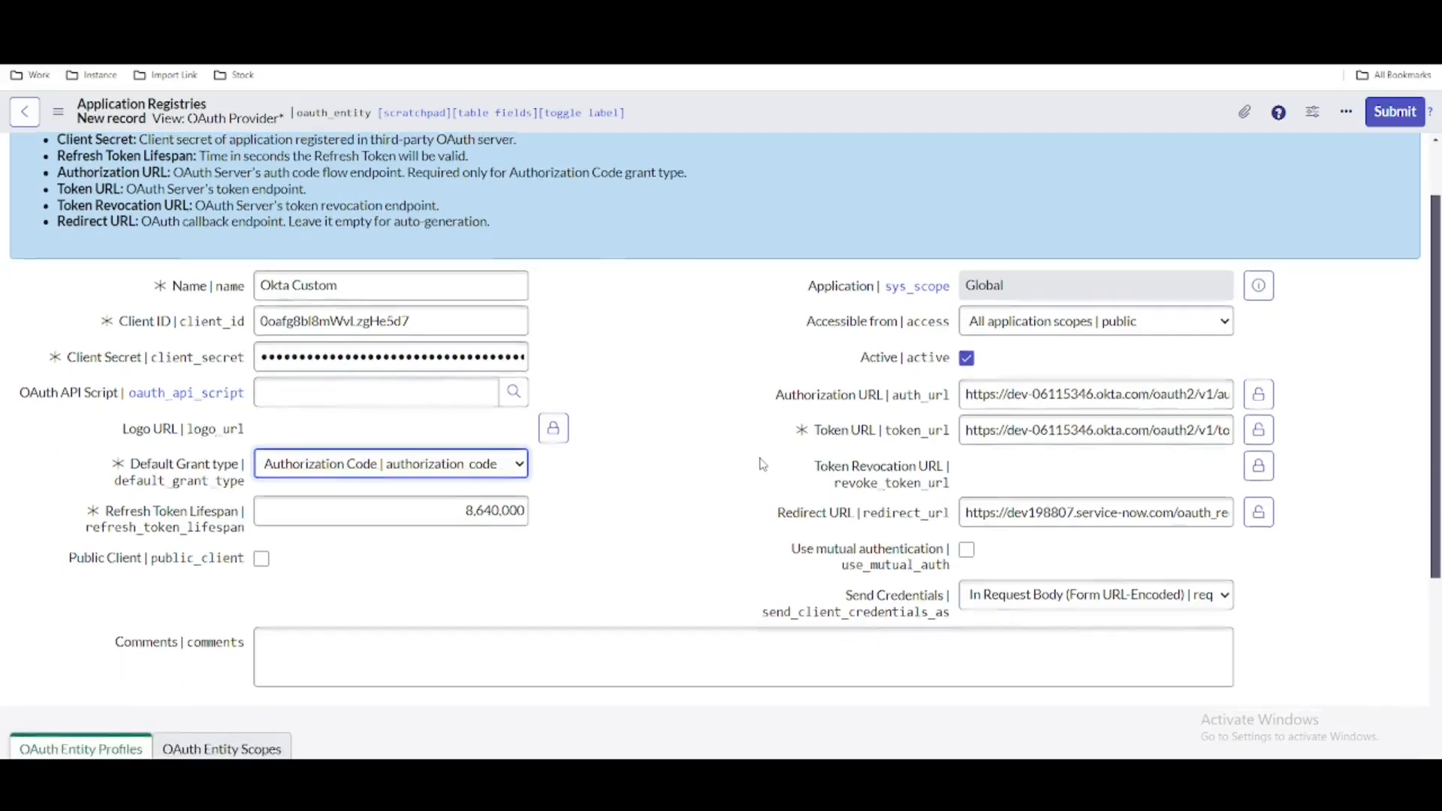
scroll(762, 464, "down", 3)
scroll(762, 461, "up", 5)
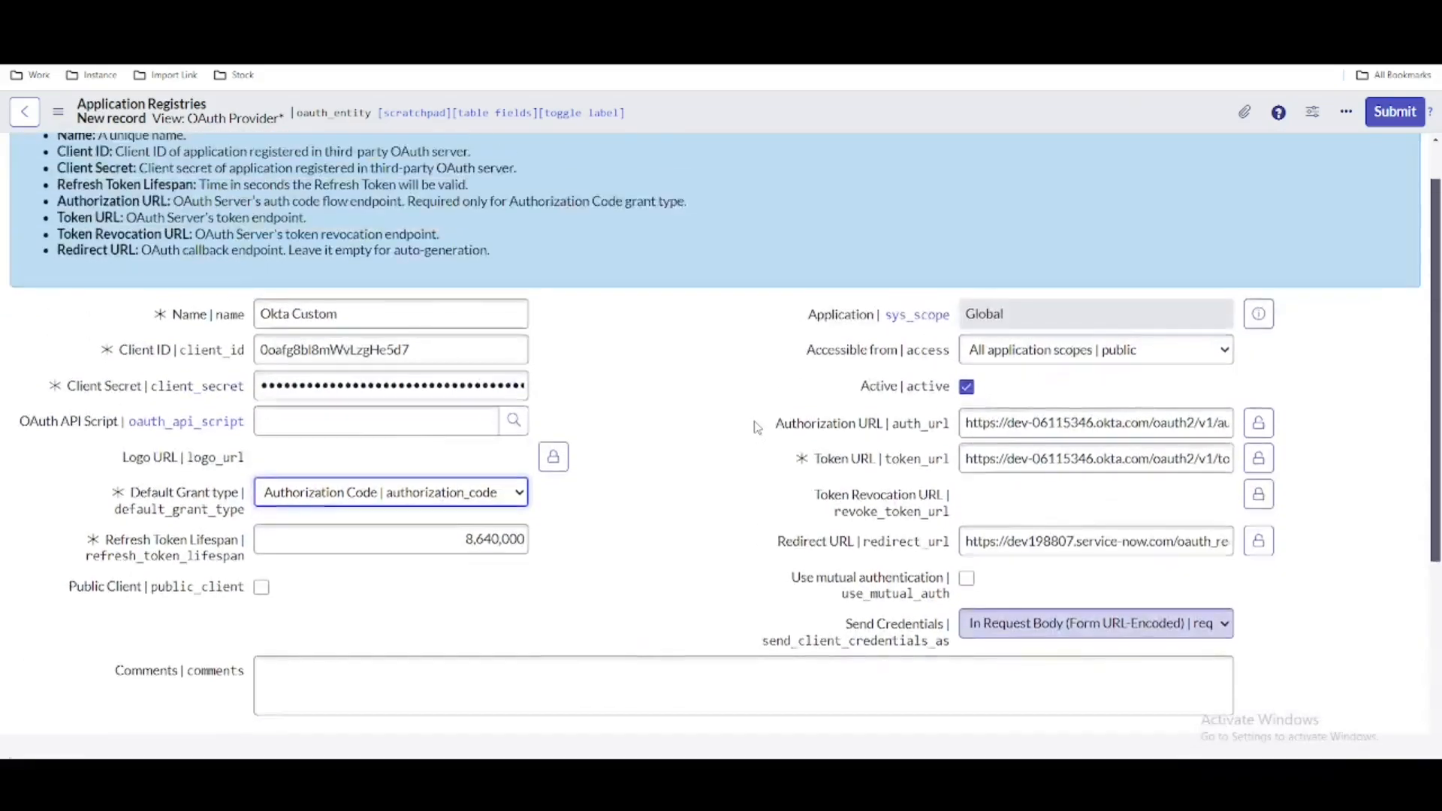
right_click(826, 107)
left_click(852, 113)
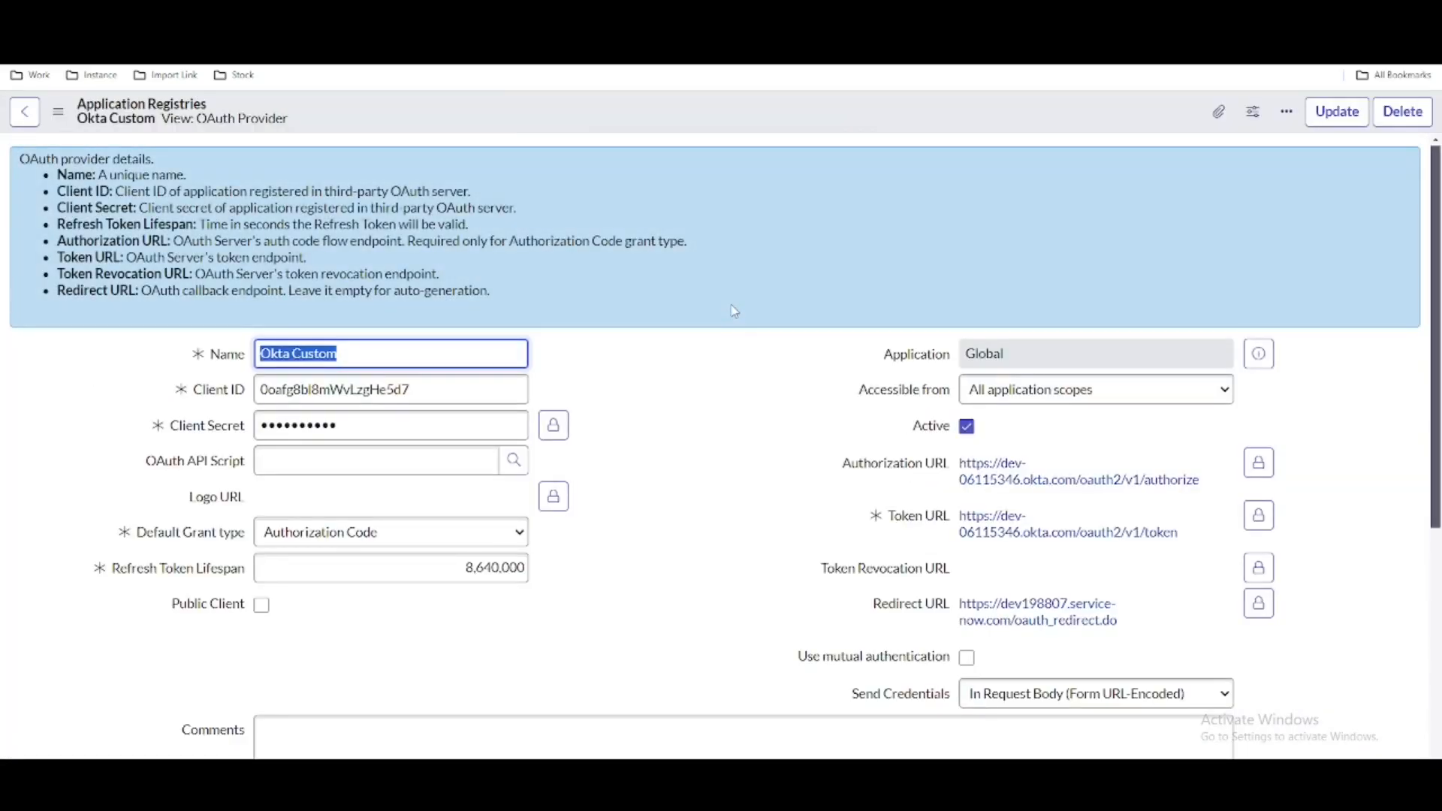
- Set the Okta Custom credentials' OAuth Entity Profile to Okta Custom default_profile, copied from the registry, save, and preview the profile record
scroll(702, 290, "down", 6)
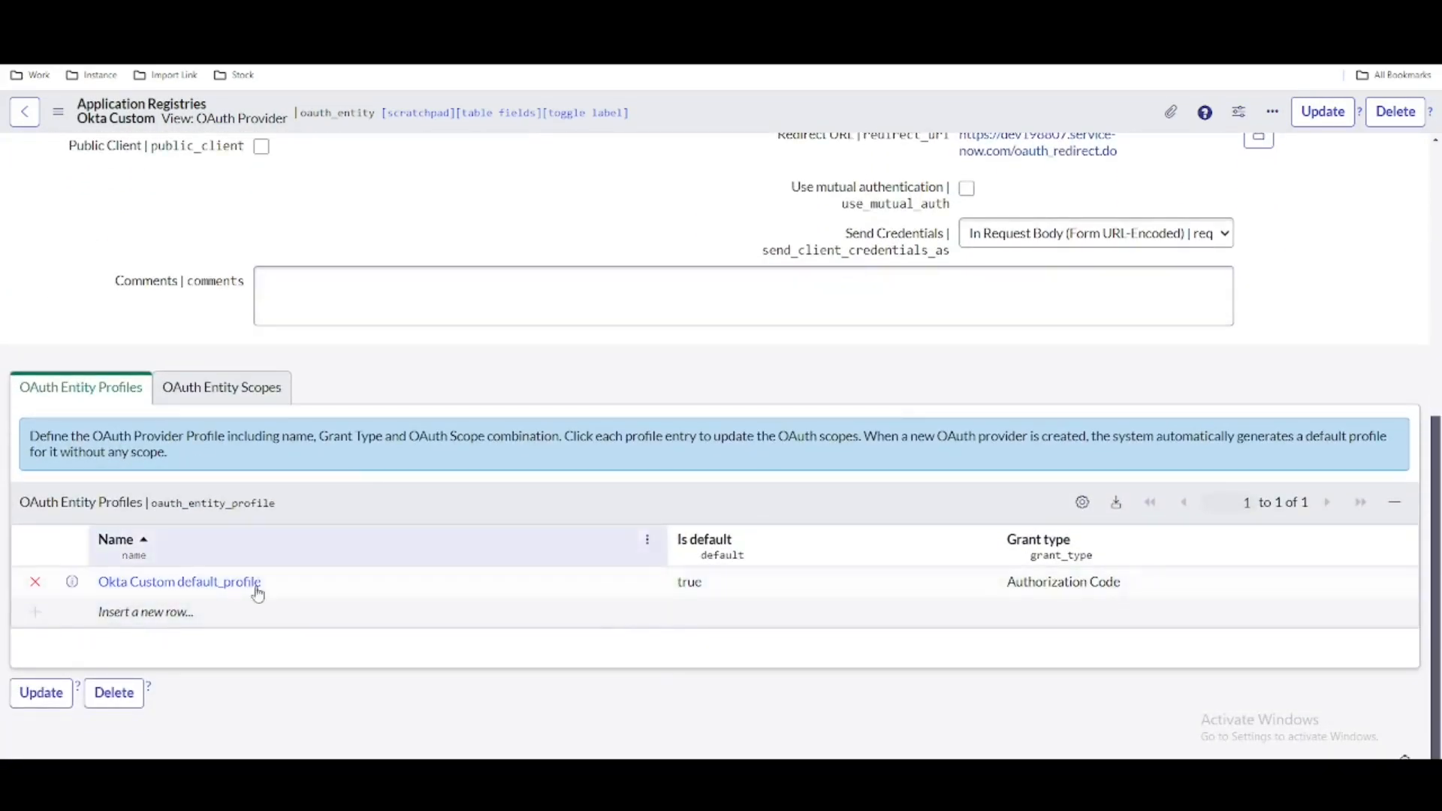
double_click(289, 592)
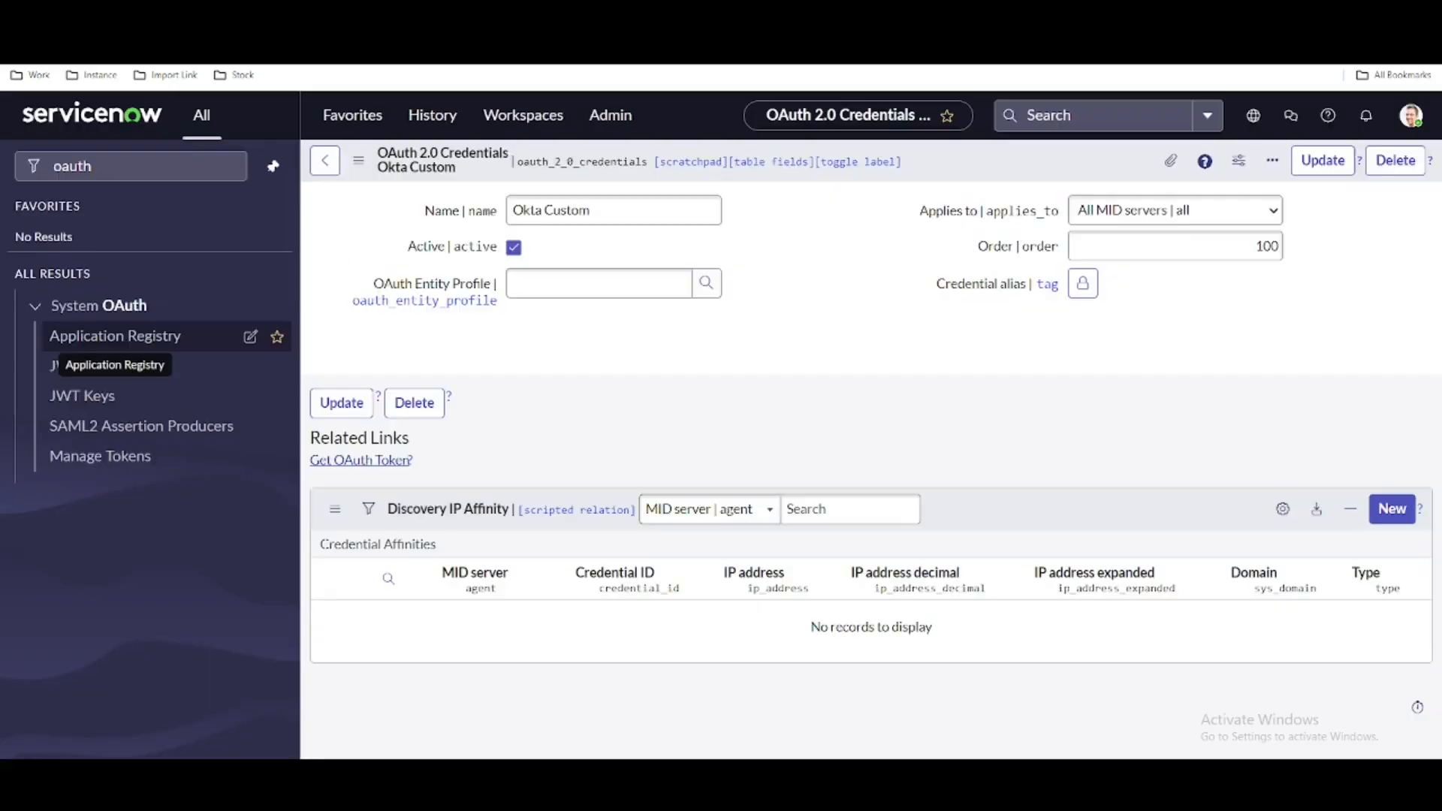
left_click(554, 286)
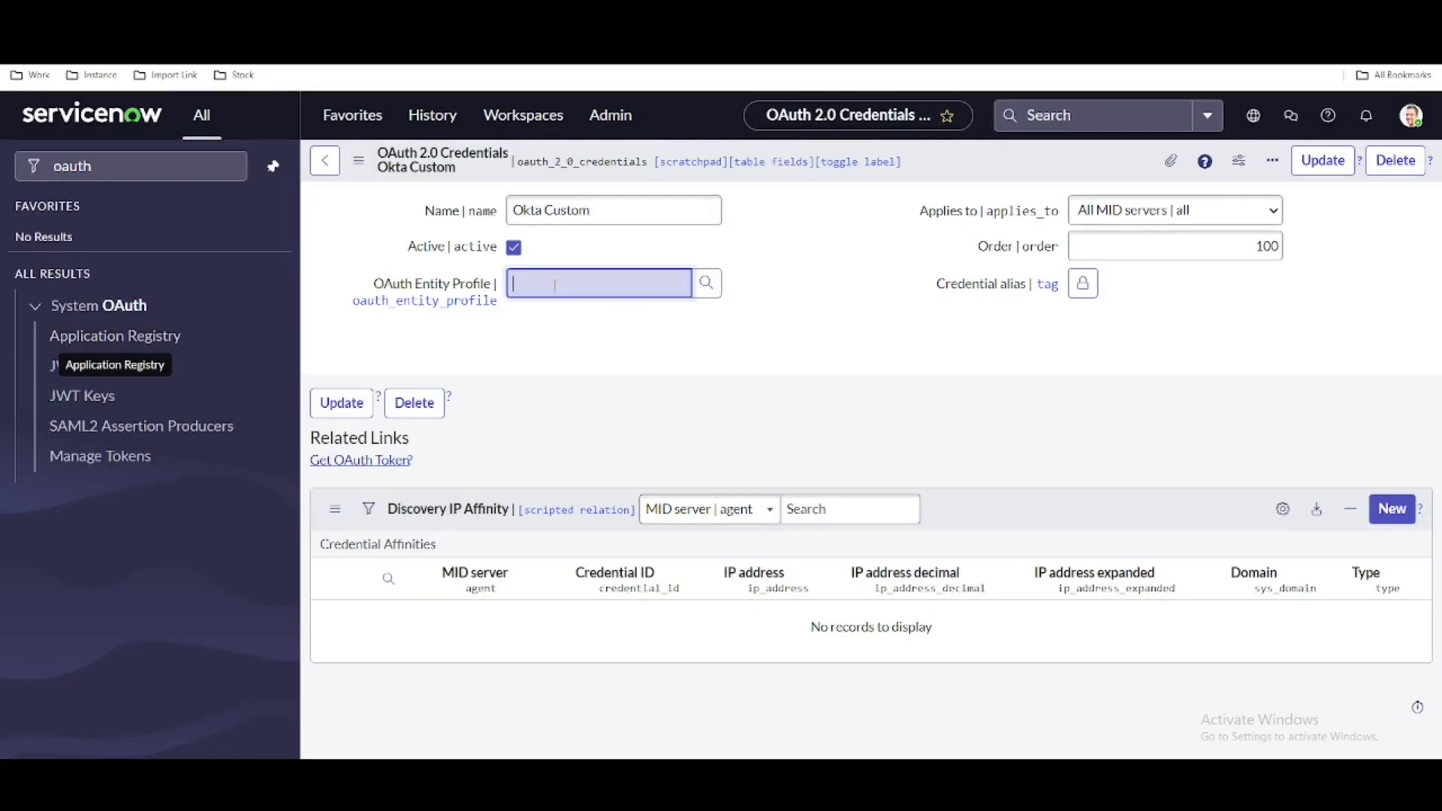
key("ctrl+v")
left_click(791, 282)
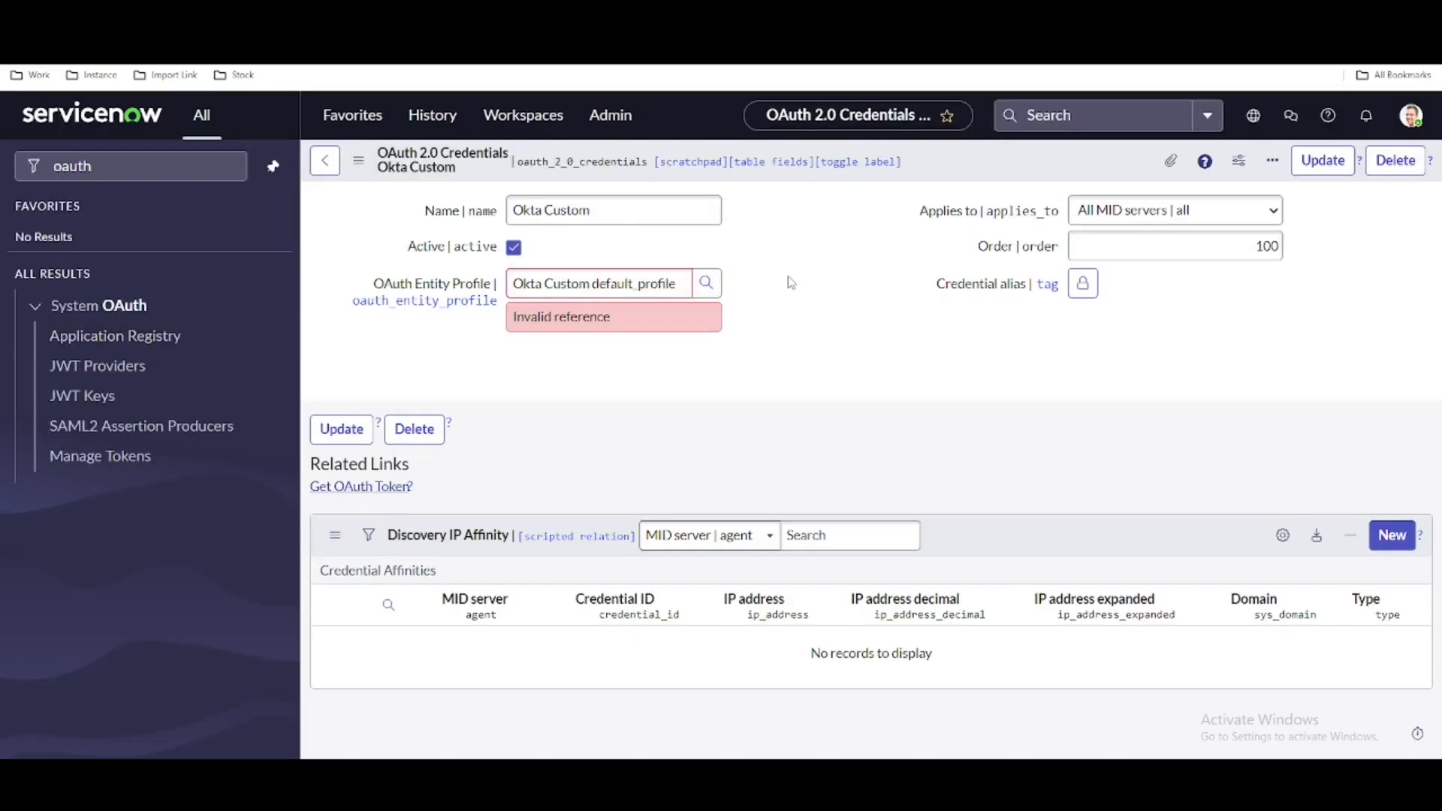
right_click(935, 165)
left_click(953, 184)
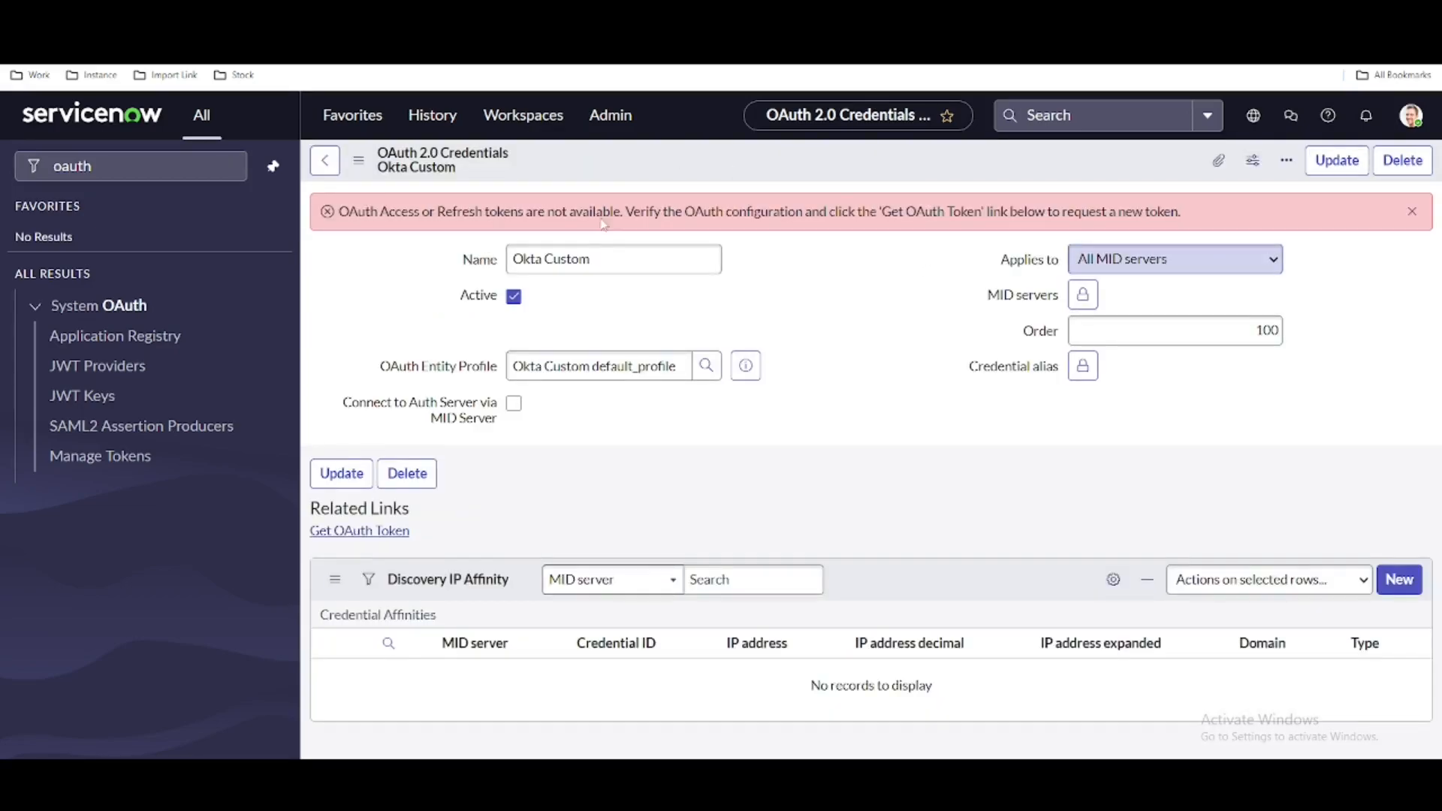
left_click(742, 333)
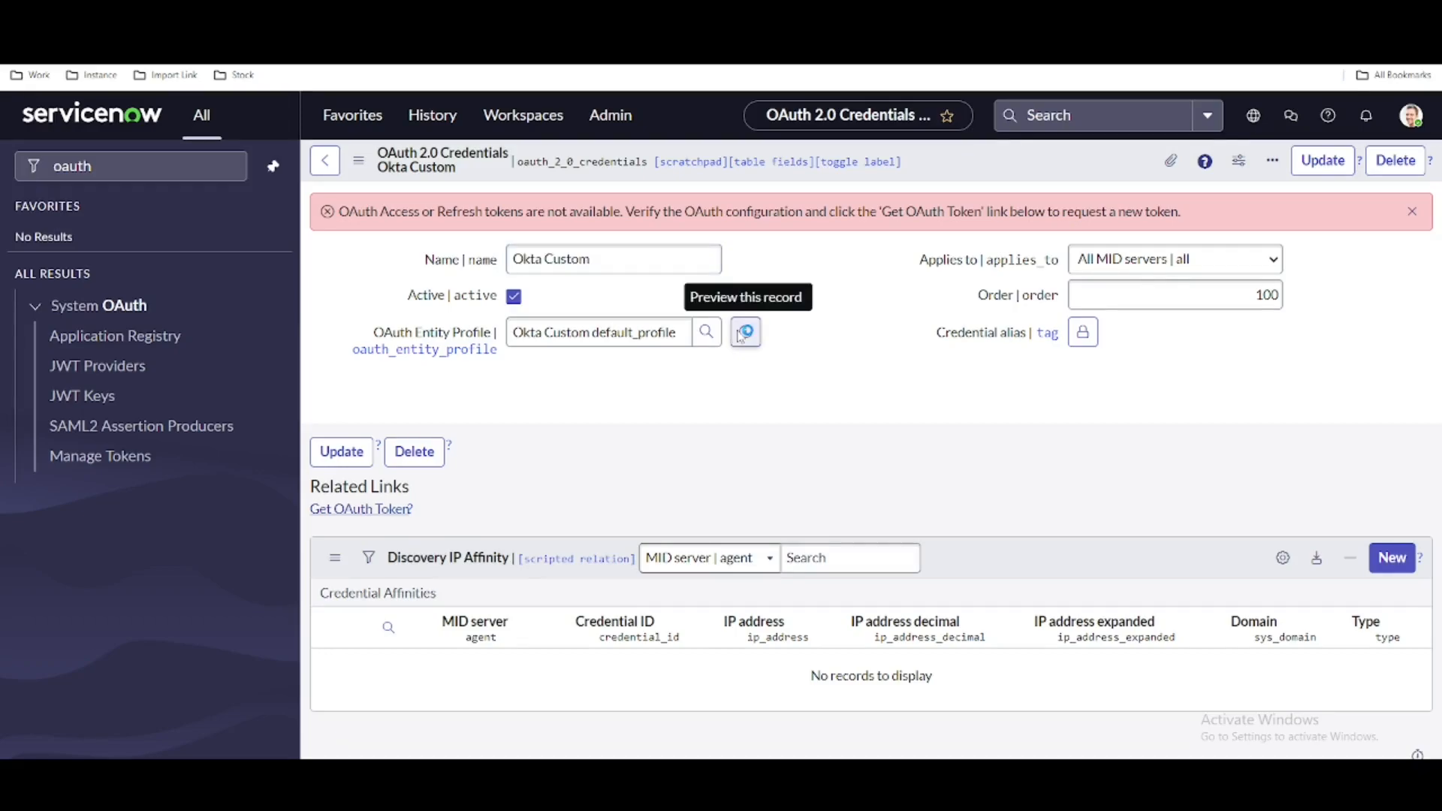
key("Escape")
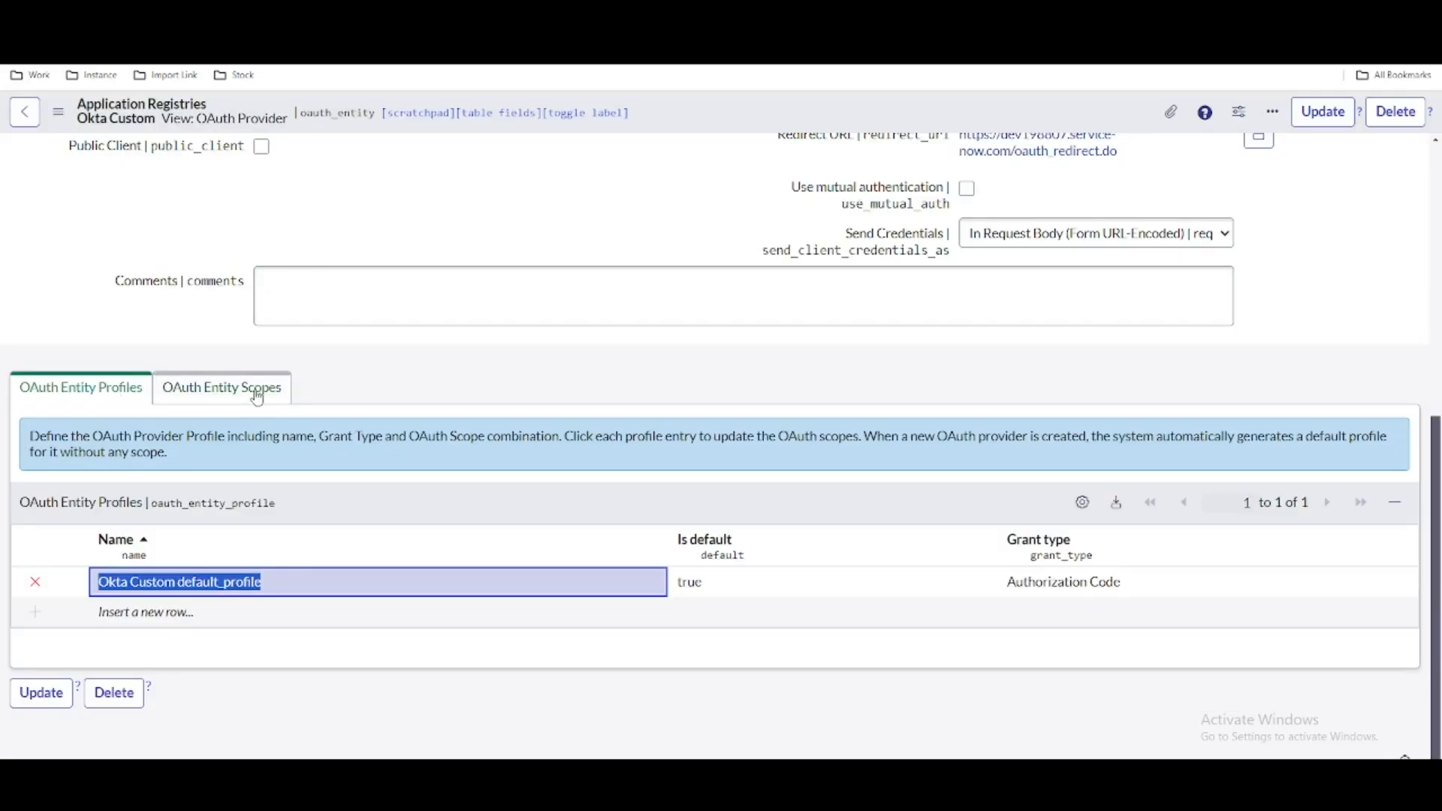
- Switch to Okta, search the ServiceNow integration's API scopes for "user" and grant okta.users.read
left_click(253, 388)
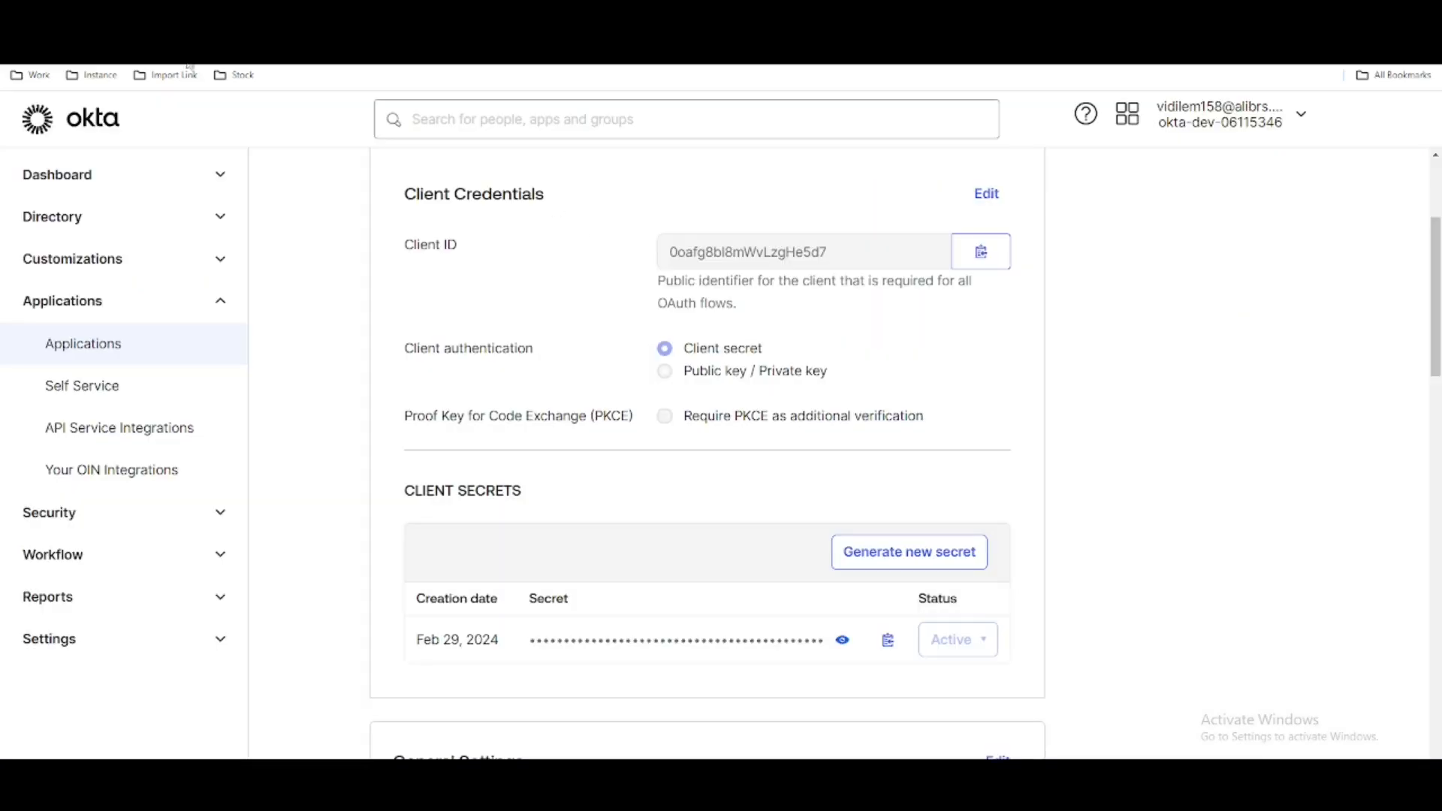
scroll(568, 409, "up", 3)
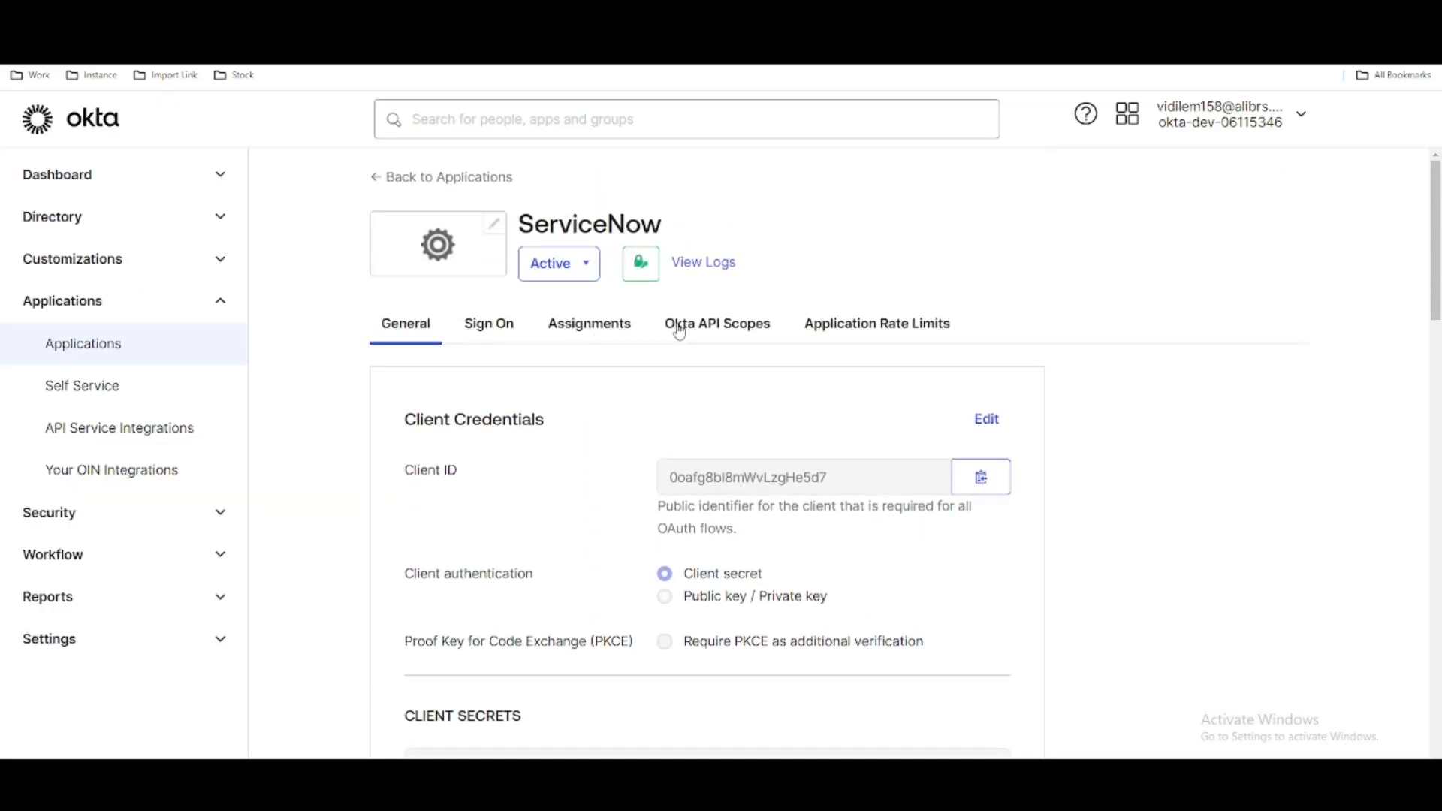
left_click(679, 327)
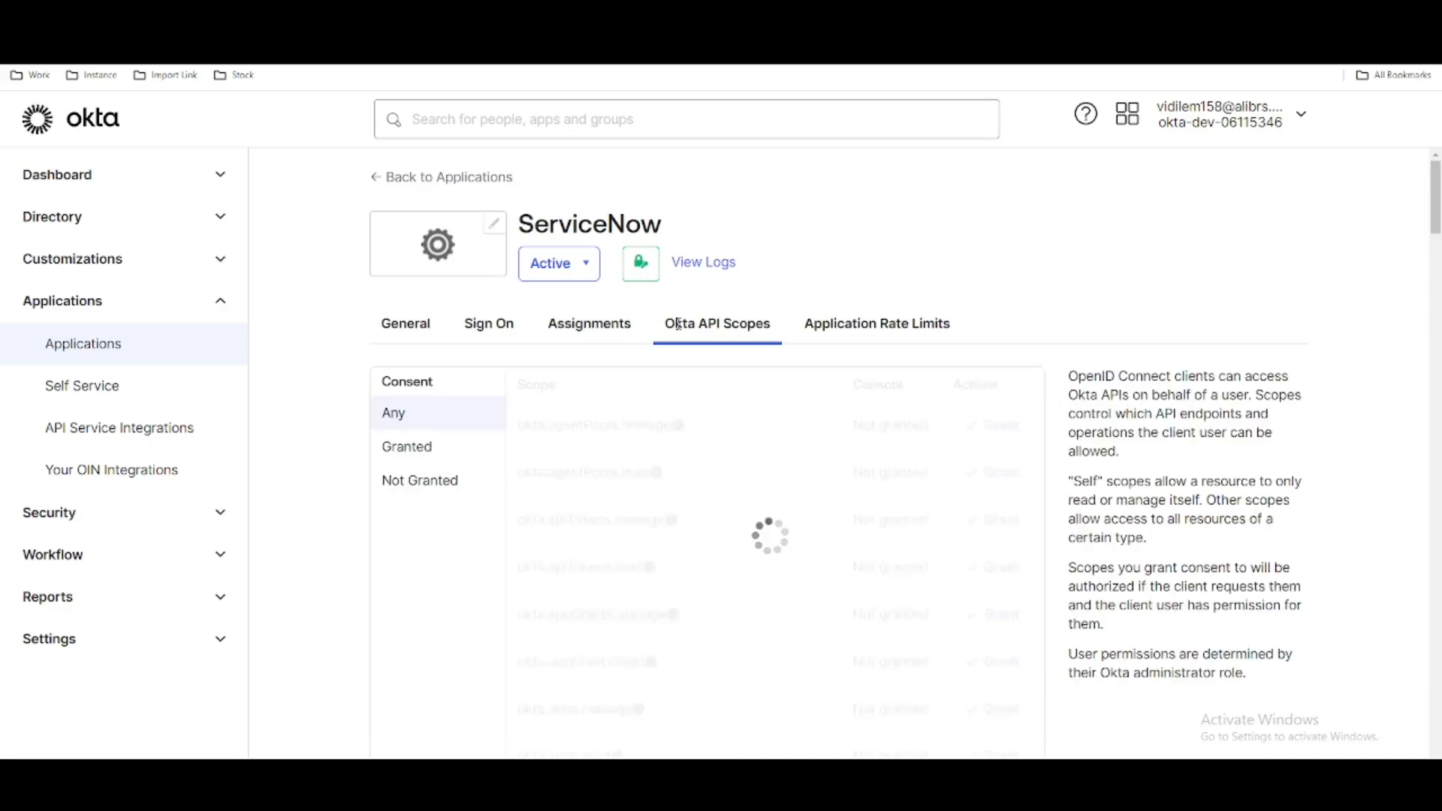
key("ctrl+f")
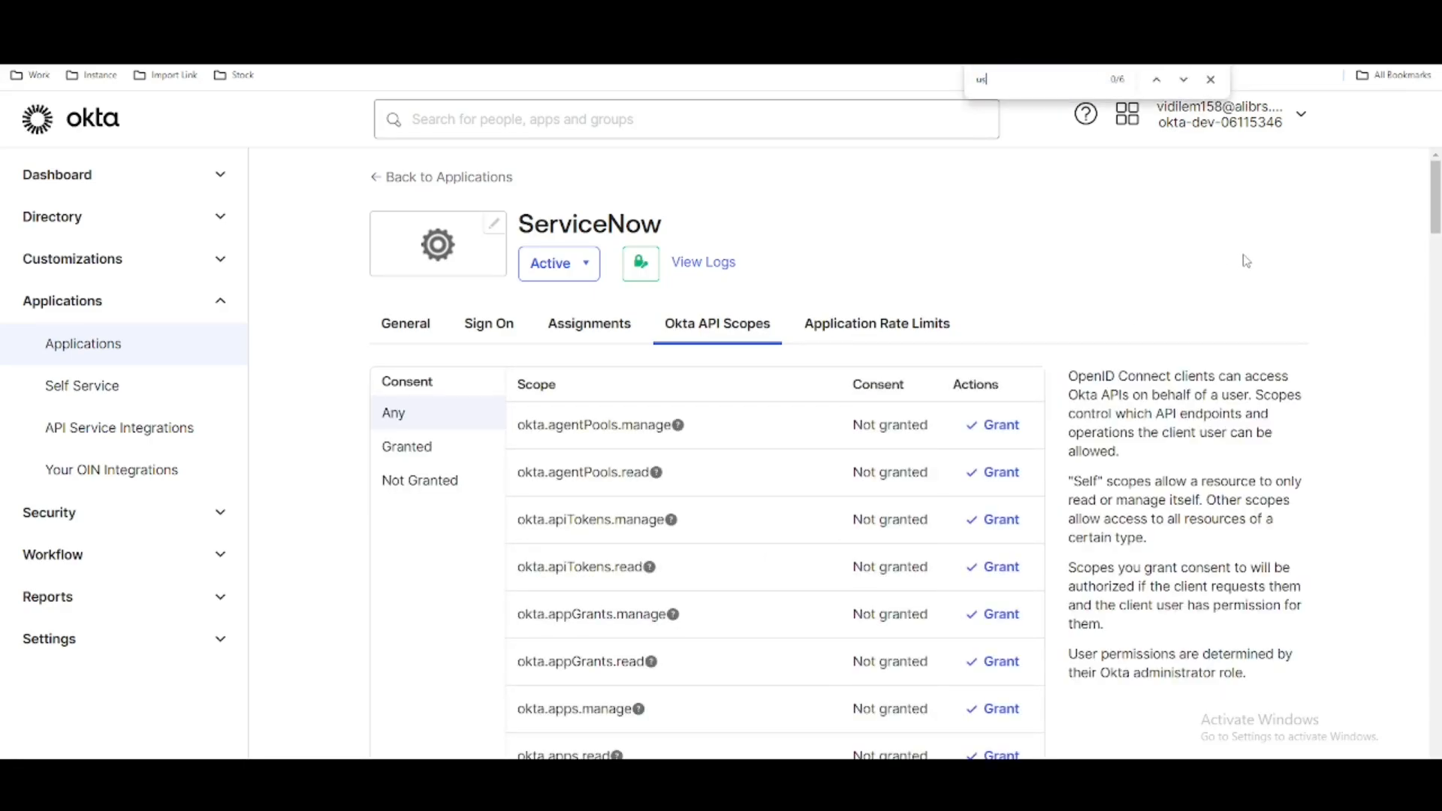
type("user")
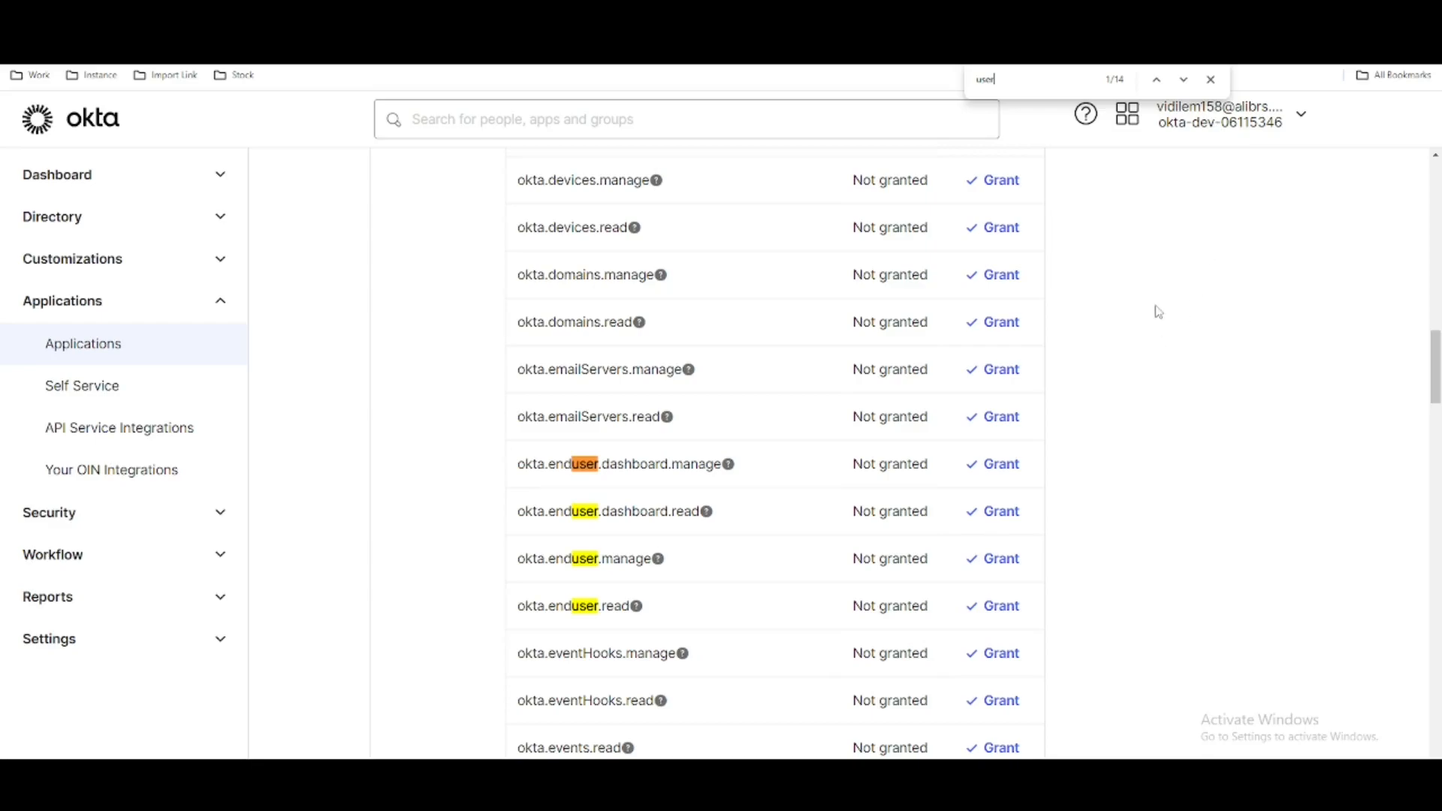
scroll(1146, 425, "down", 12)
scroll(1147, 427, "down", 20)
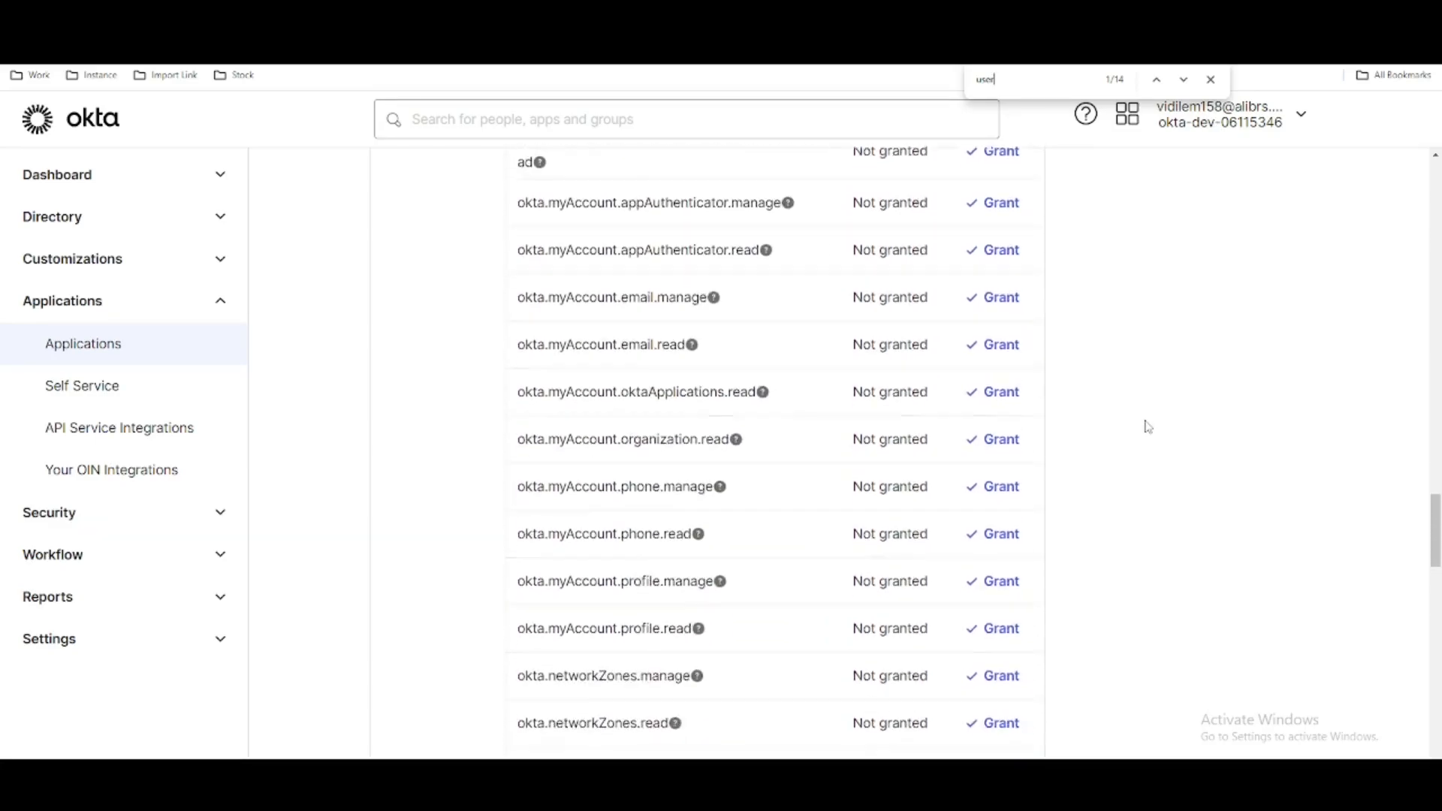
scroll(1146, 426, "down", 10)
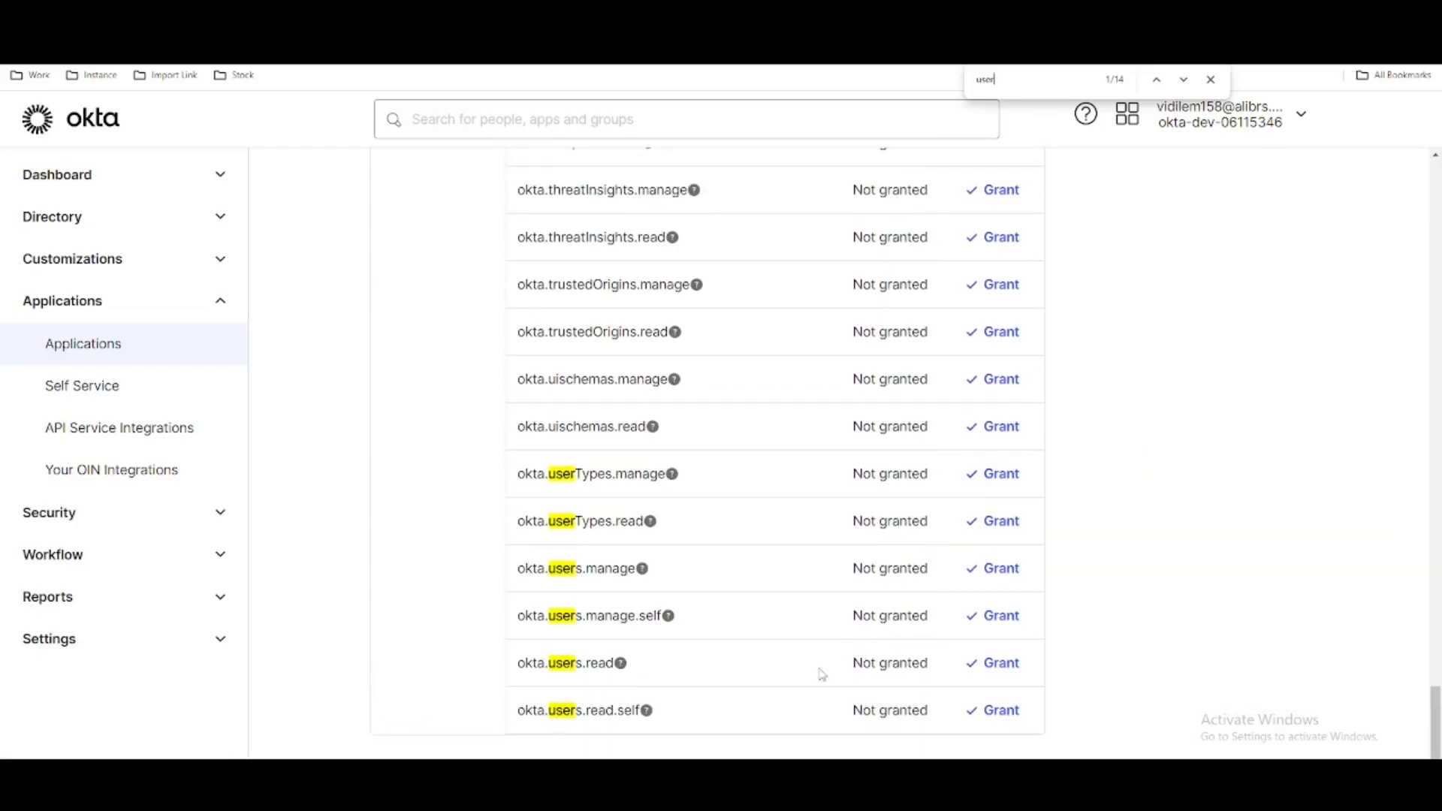
left_click(995, 663)
- Add an OAuth entity scope to the Okta Custom registry with okta.users.read as both Name and OAuth scope, and save
left_click_drag(689, 666, 520, 664)
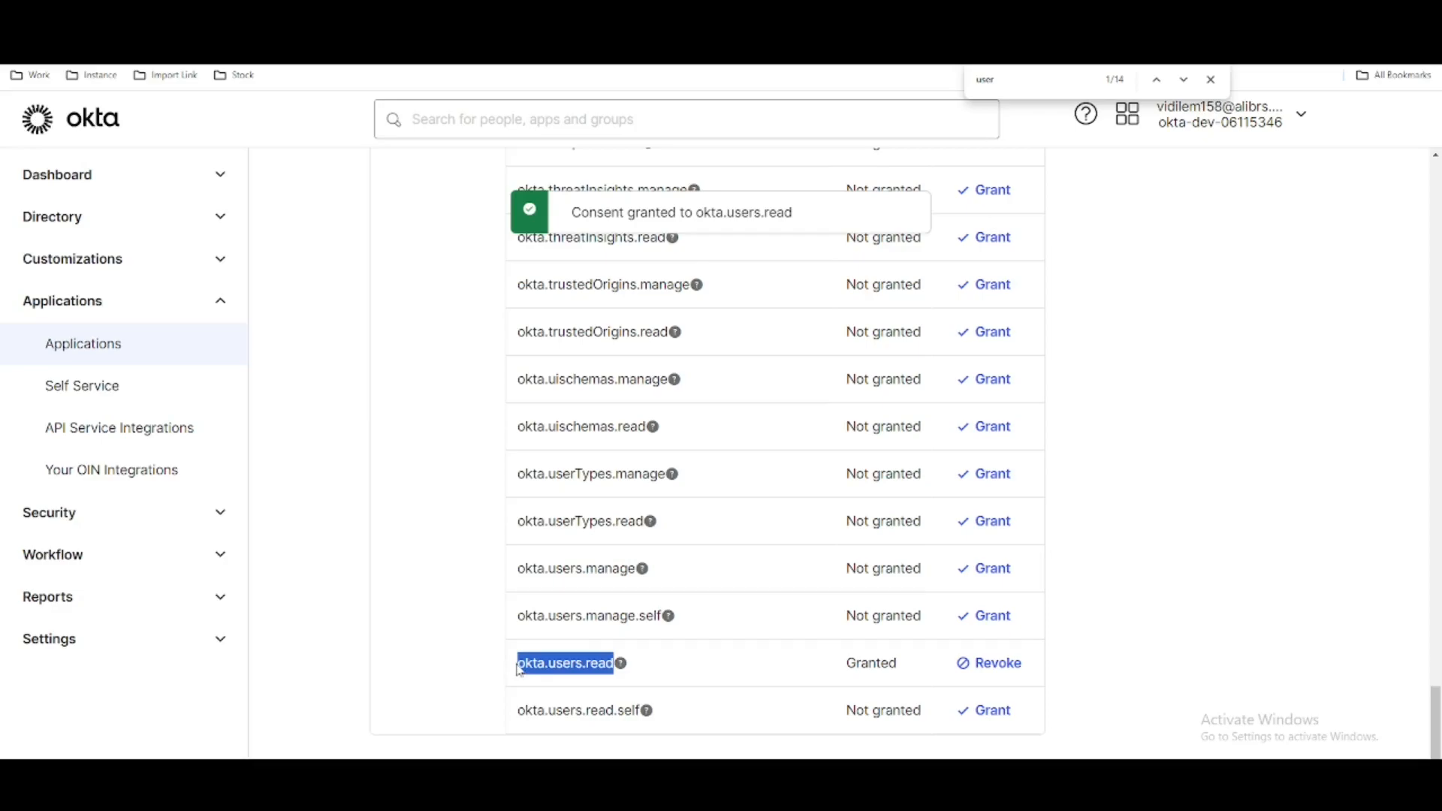
left_click(552, 15)
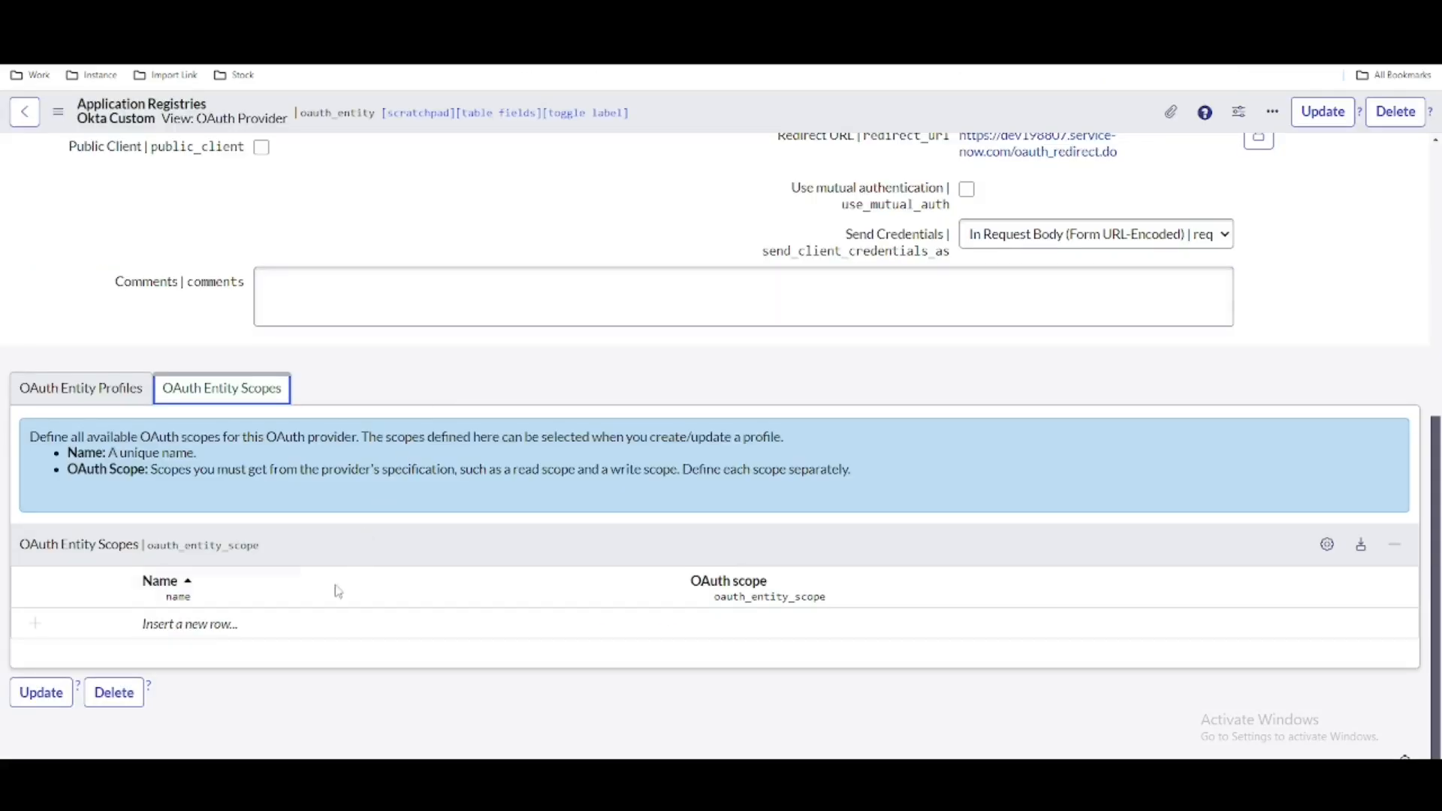
double_click(225, 623)
key("ctrl+v")
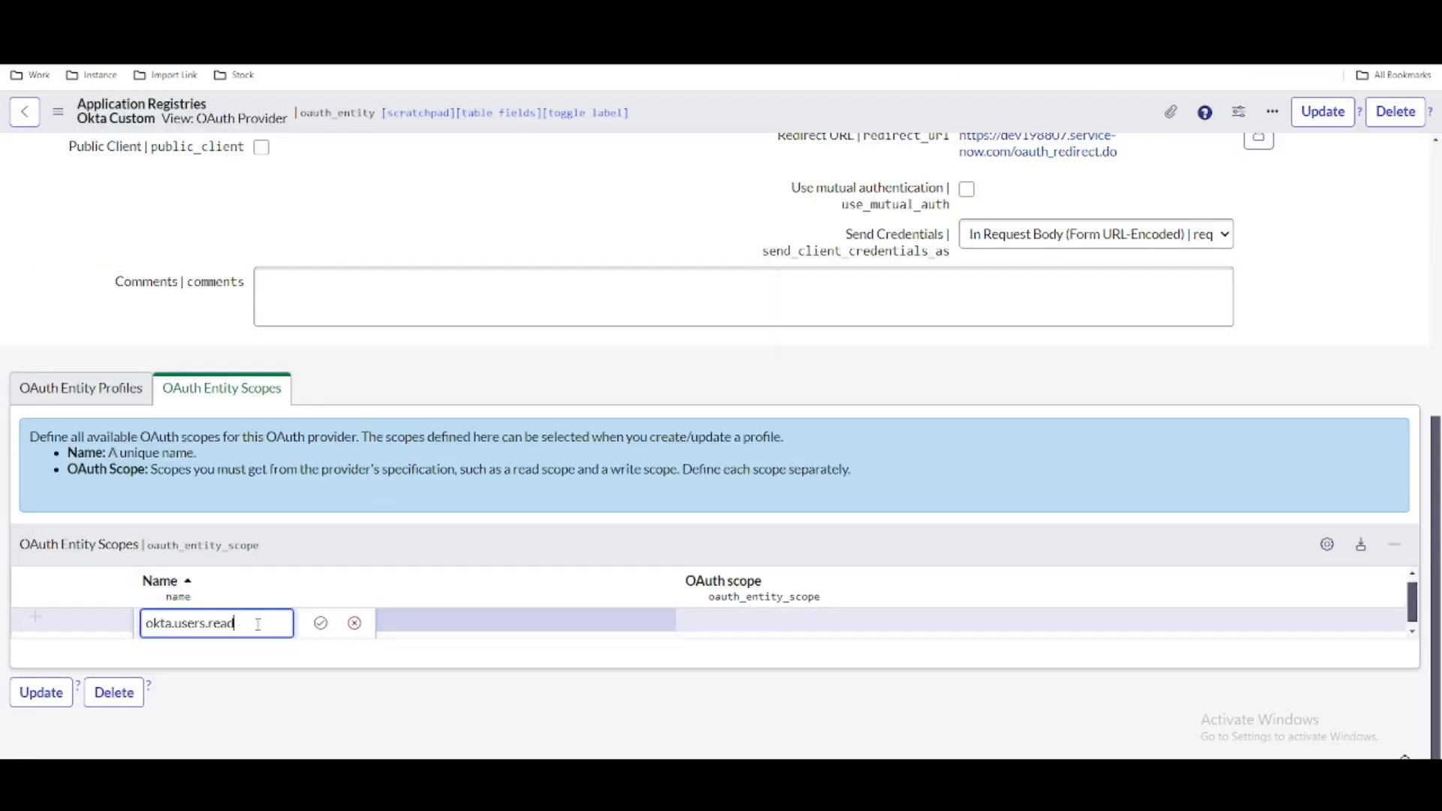
left_click(320, 623)
double_click(765, 624)
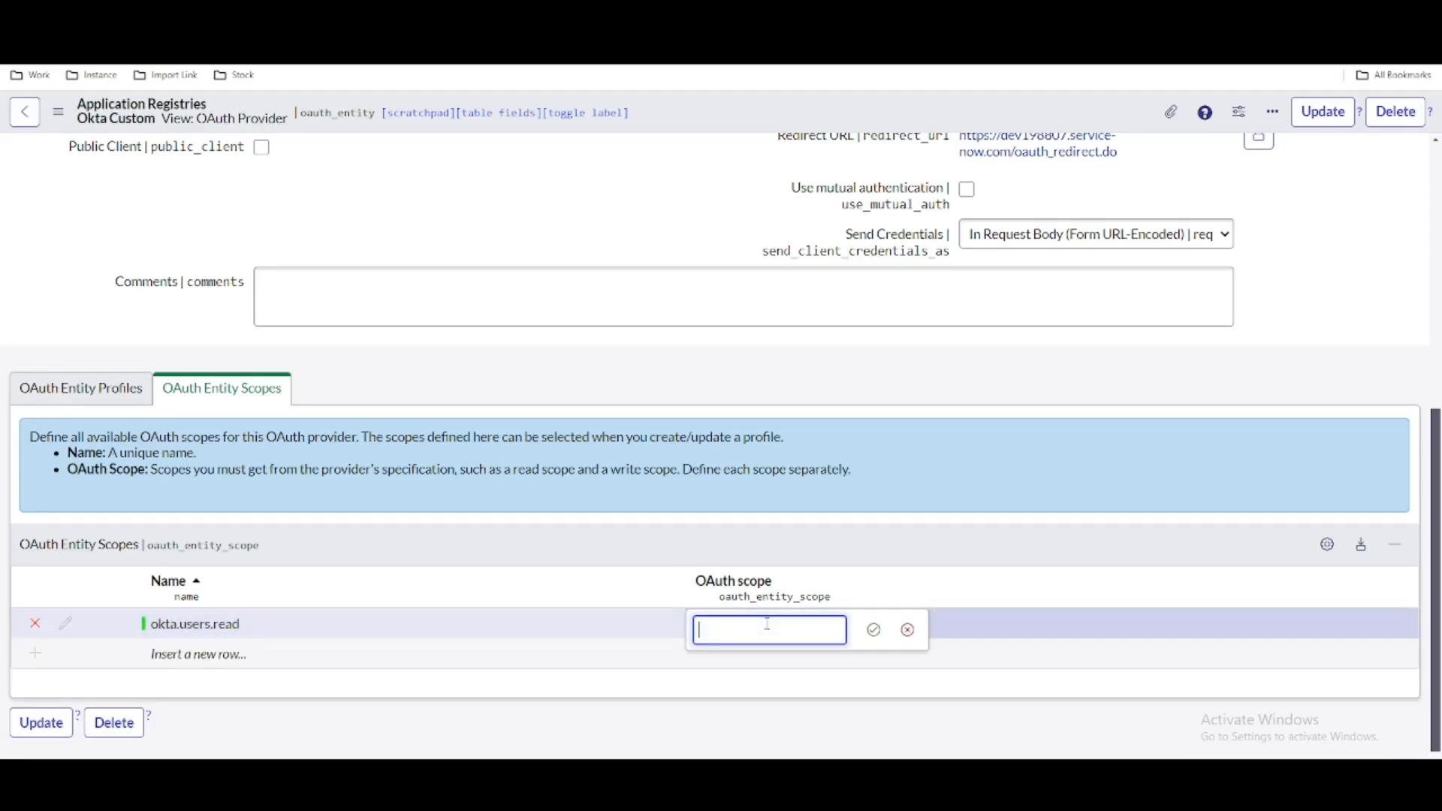
key("ctrl+v")
left_click(873, 629)
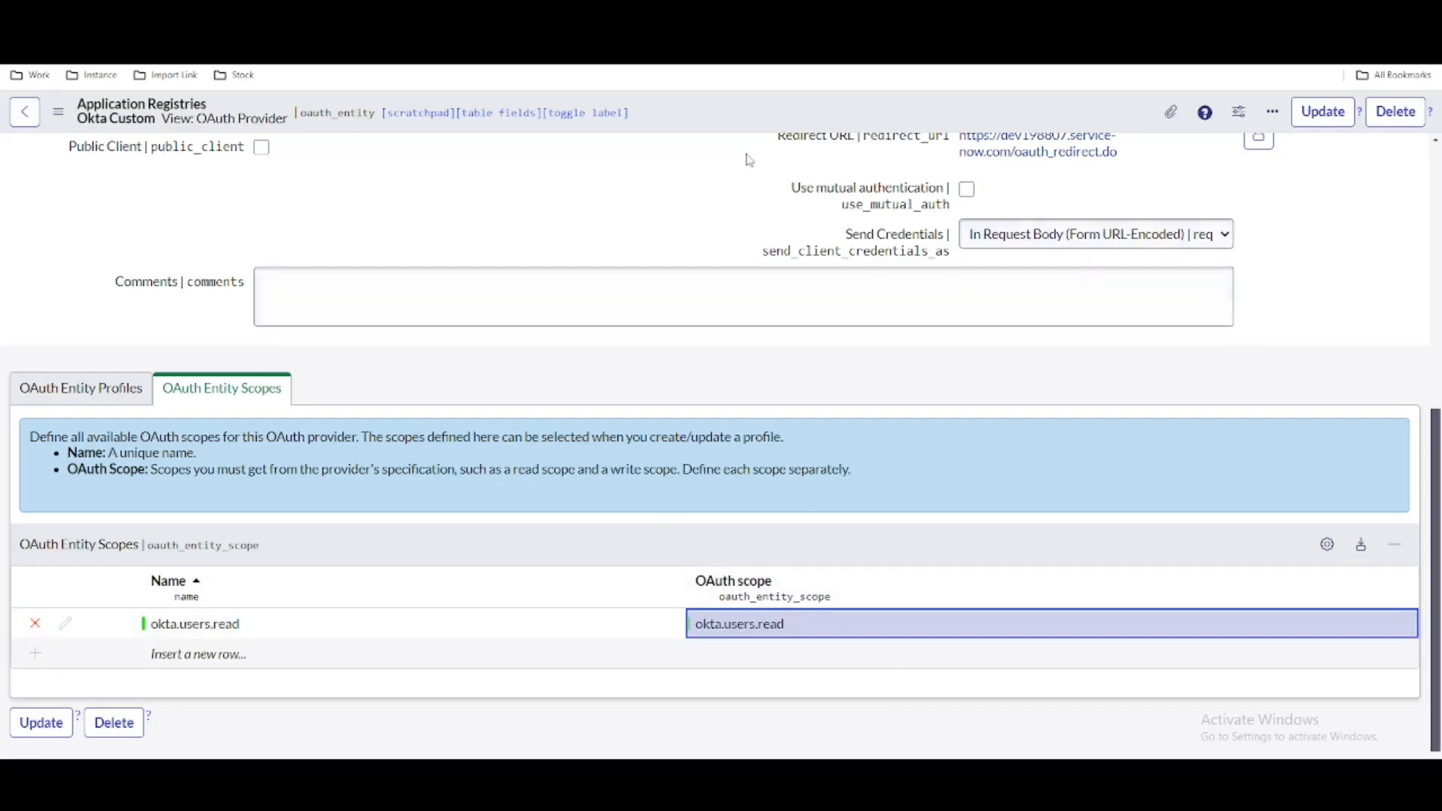
right_click(764, 118)
left_click(775, 127)
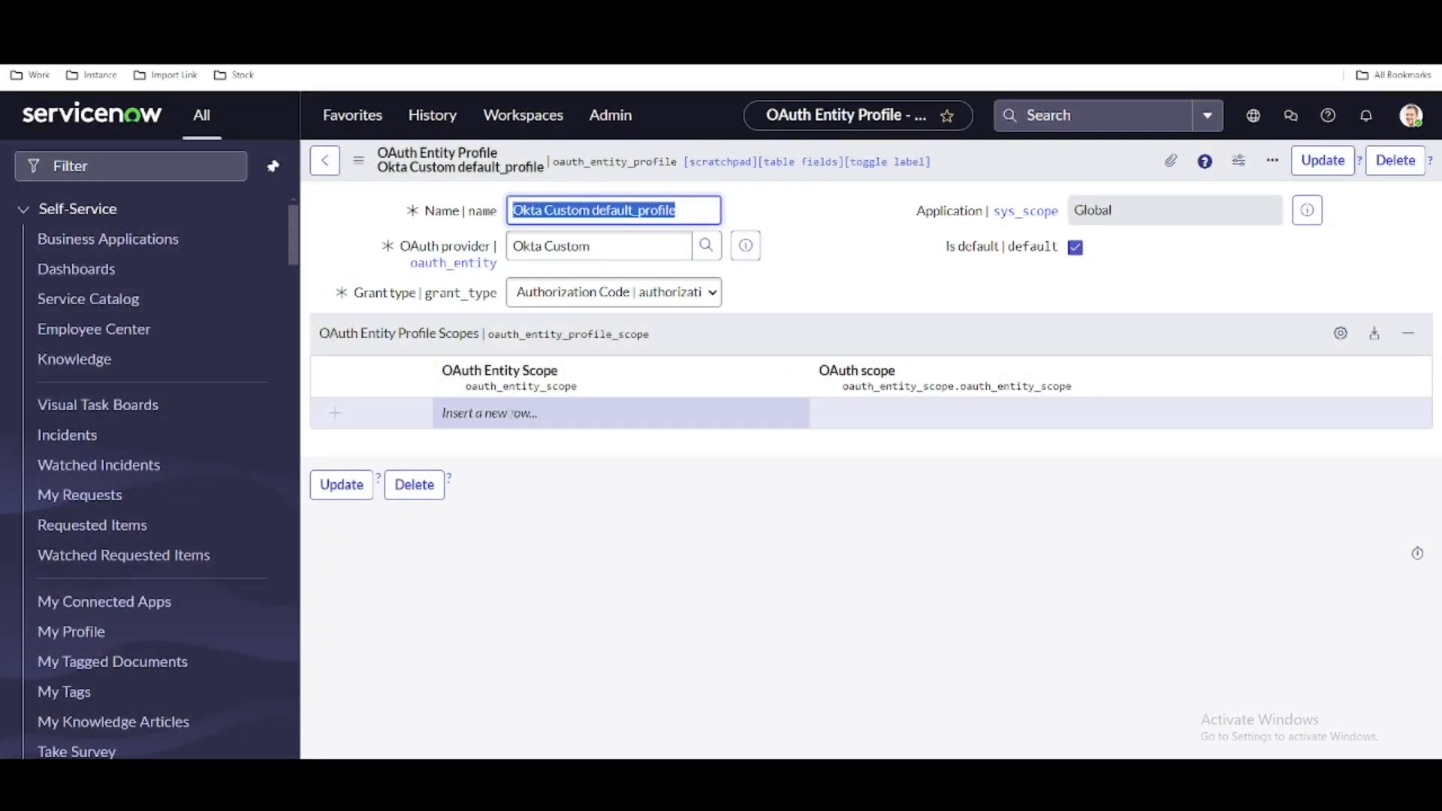
- Add the okta.users.read scope of the Okta Custom provider to the Okta Custom default_profile's entity profile scopes and save the profile
left_click(496, 413)
left_click(606, 413)
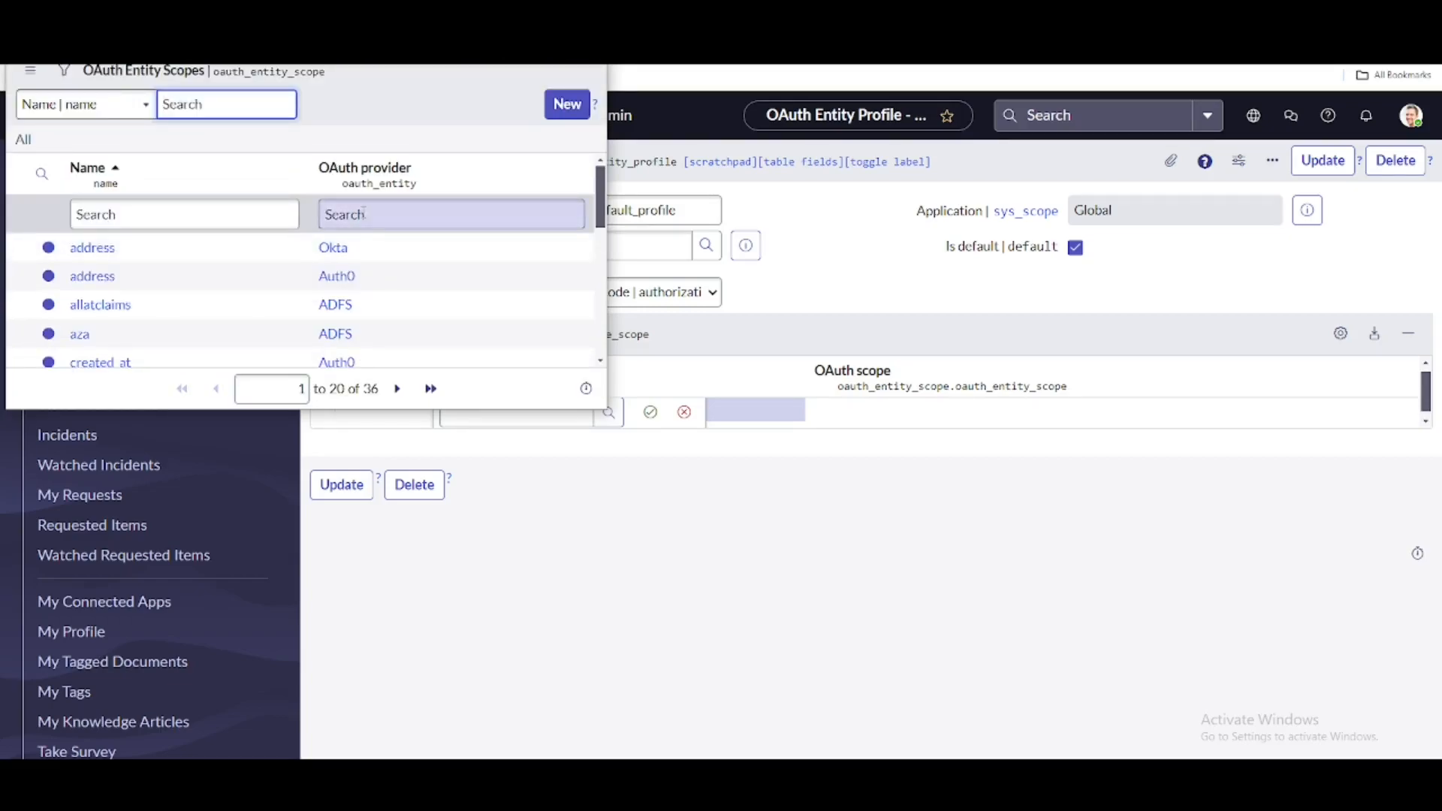
left_click(363, 214)
type("ok")
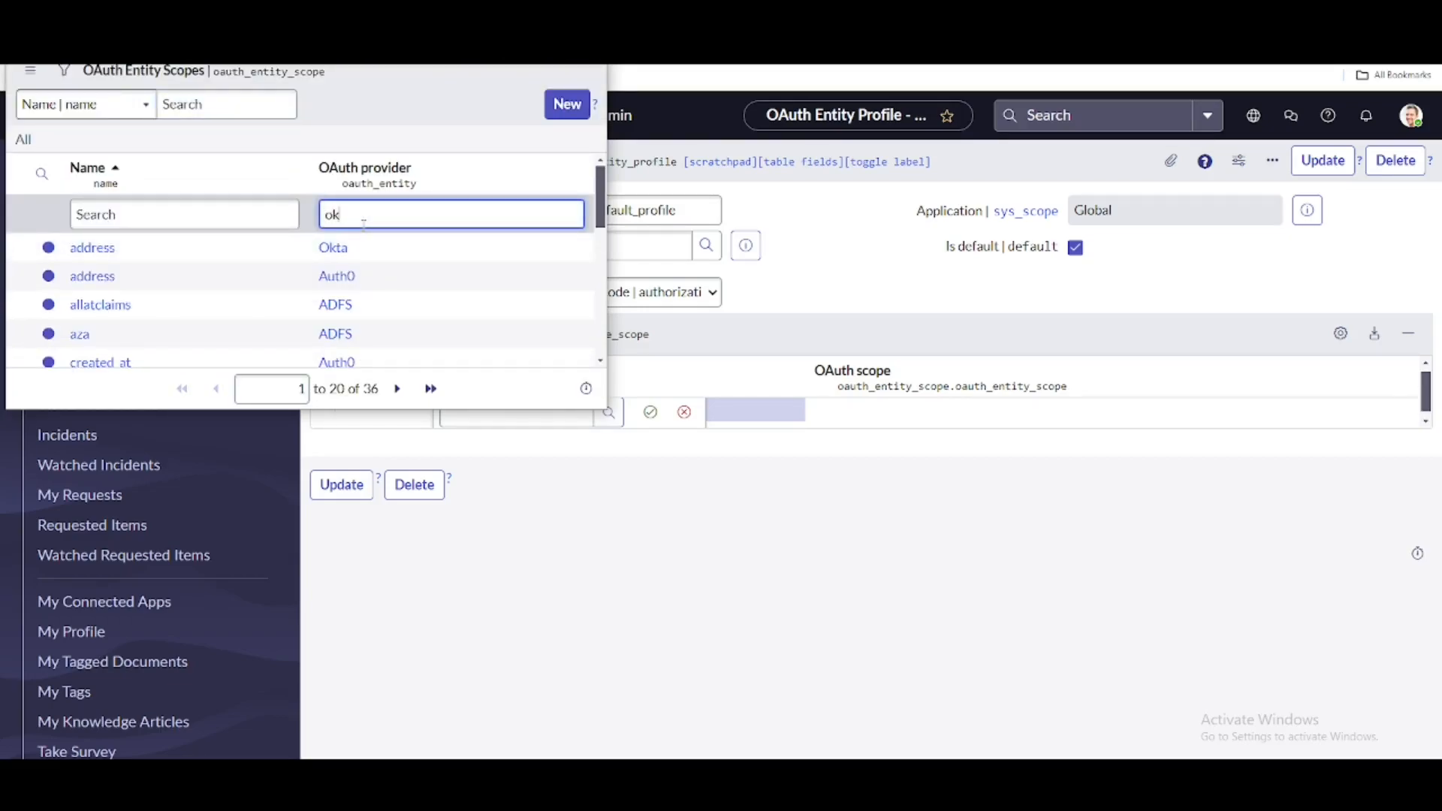
type("ta")
key("Return")
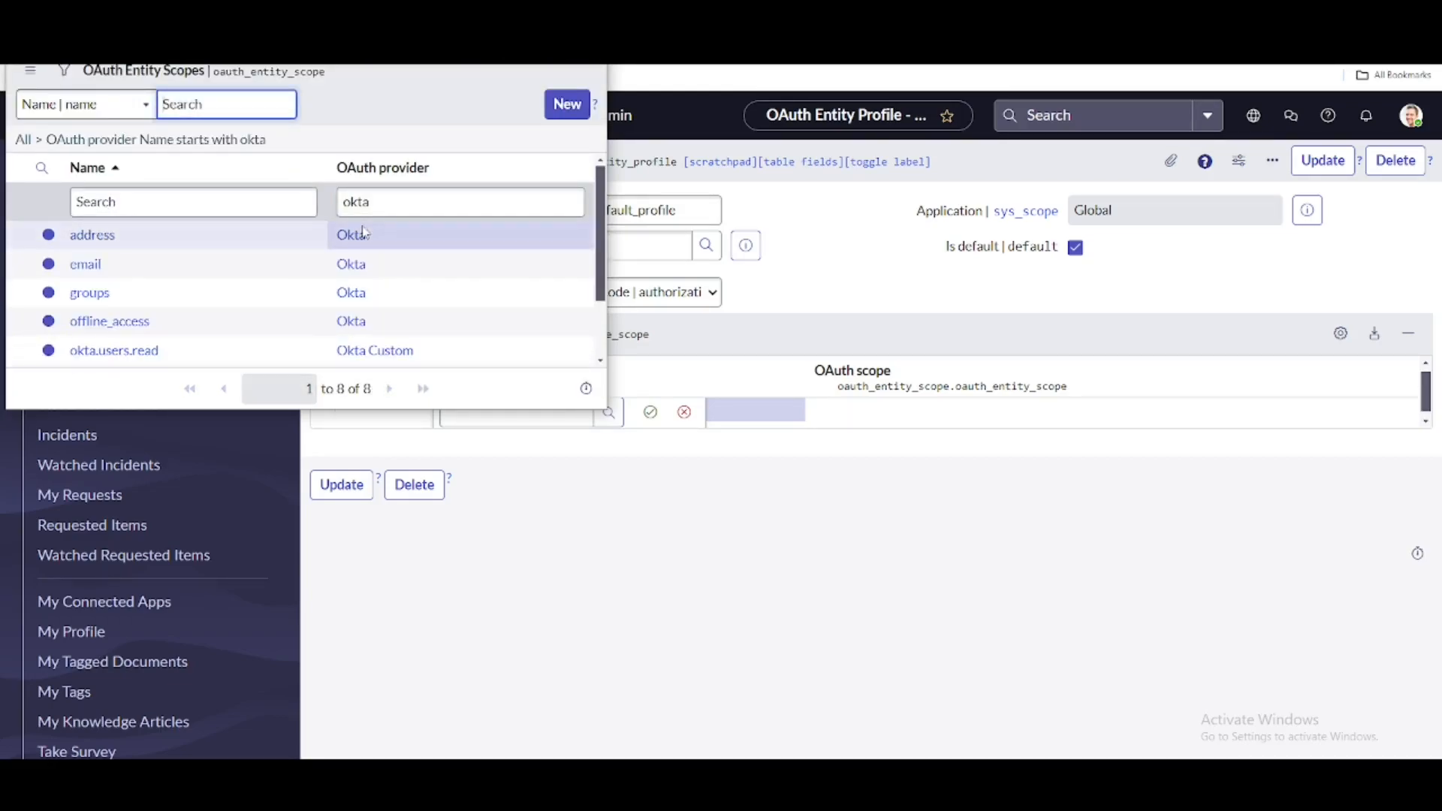
scroll(372, 290, "down", 1)
left_click(370, 284)
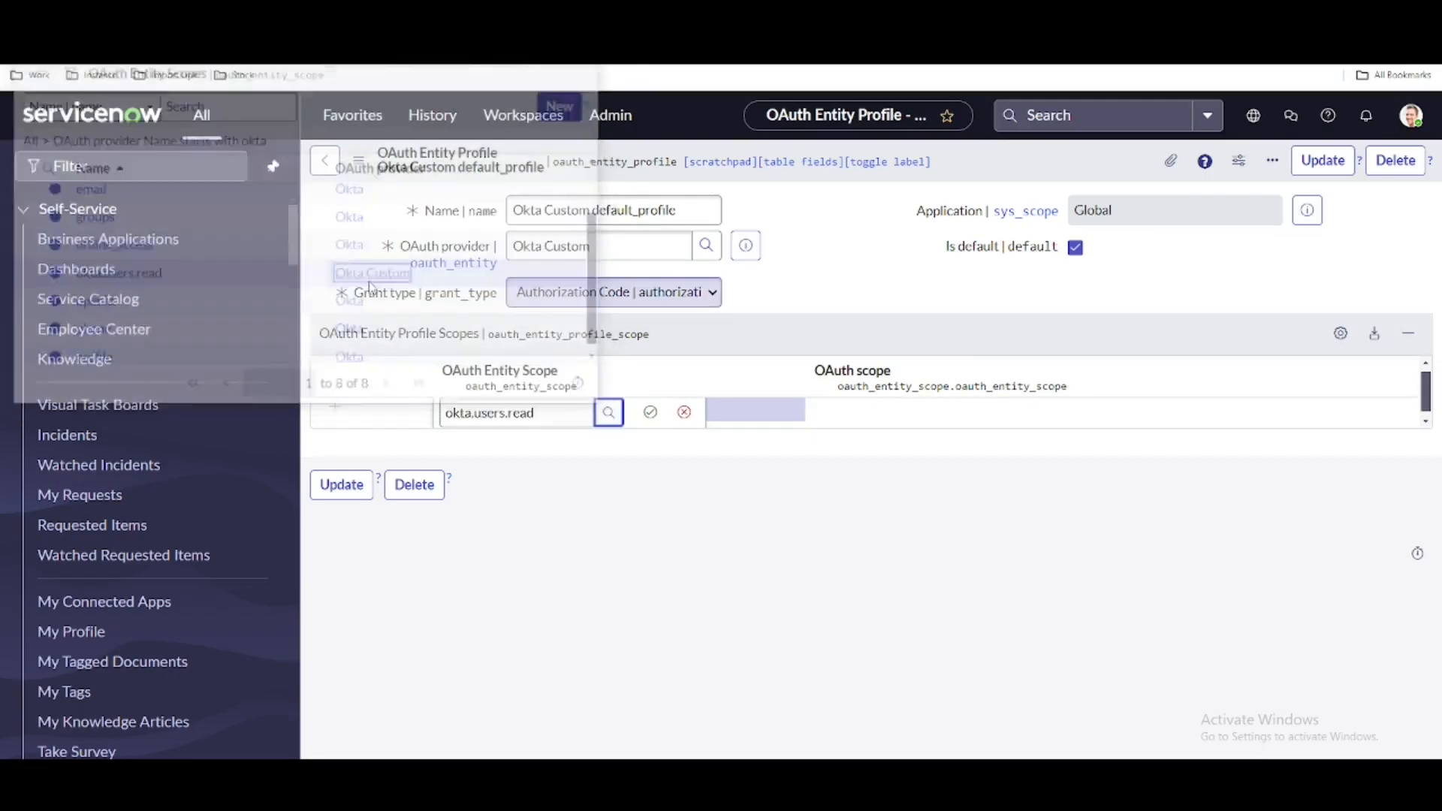
right_click(984, 172)
left_click(1013, 188)
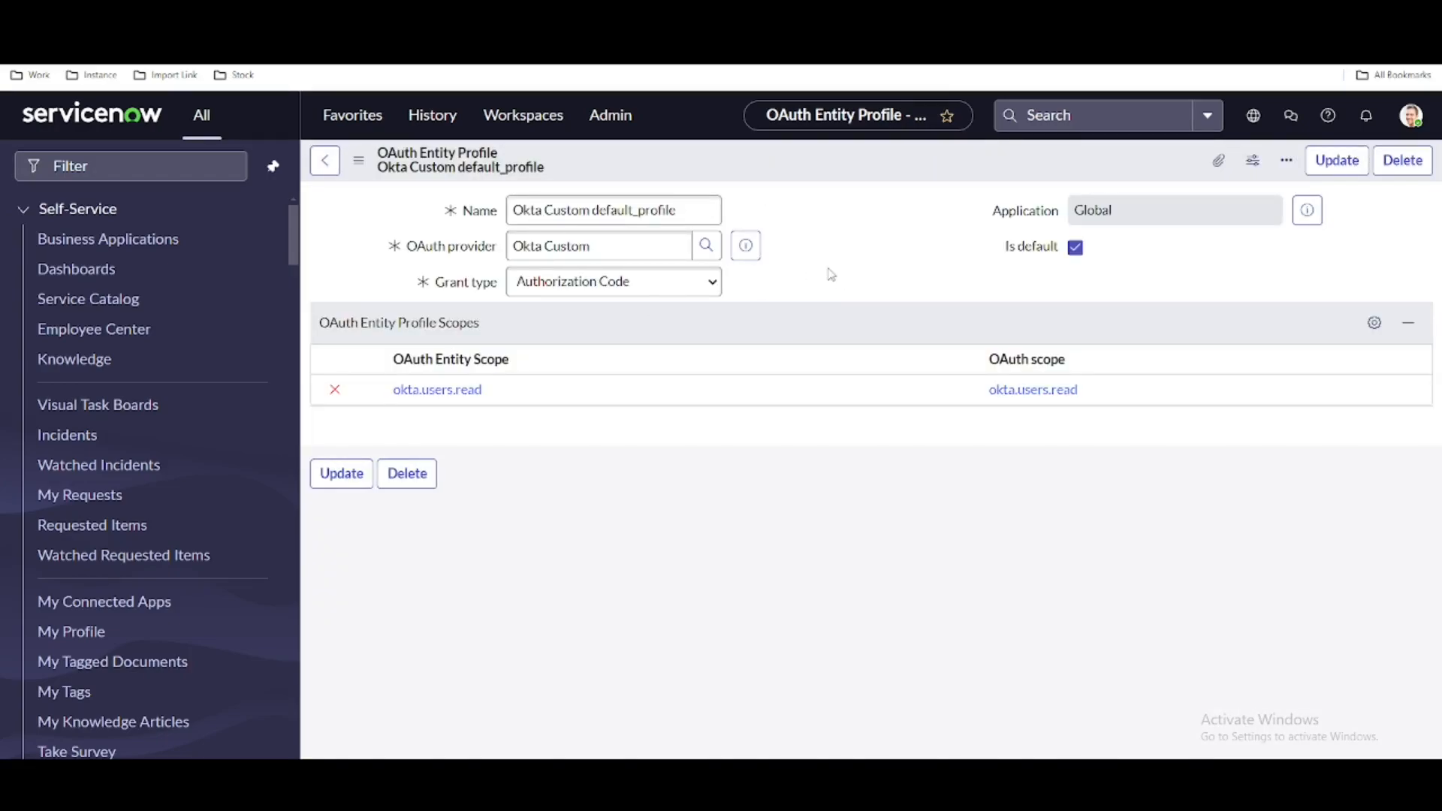
- Return to the Okta Custom registry and open its default_profile from the OAuth Entity Profiles list to review the scope
left_click(328, 162)
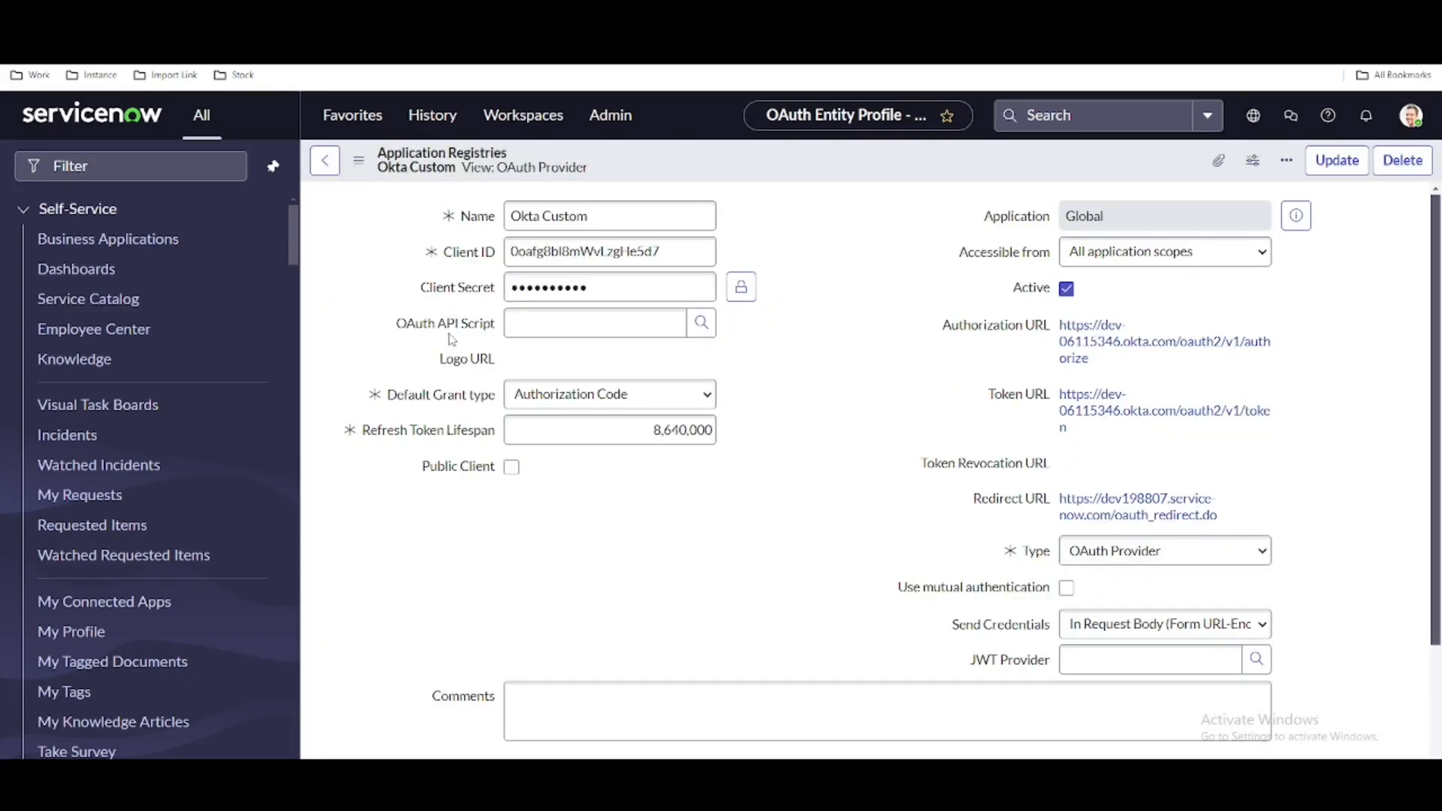
scroll(450, 339, "down", 6)
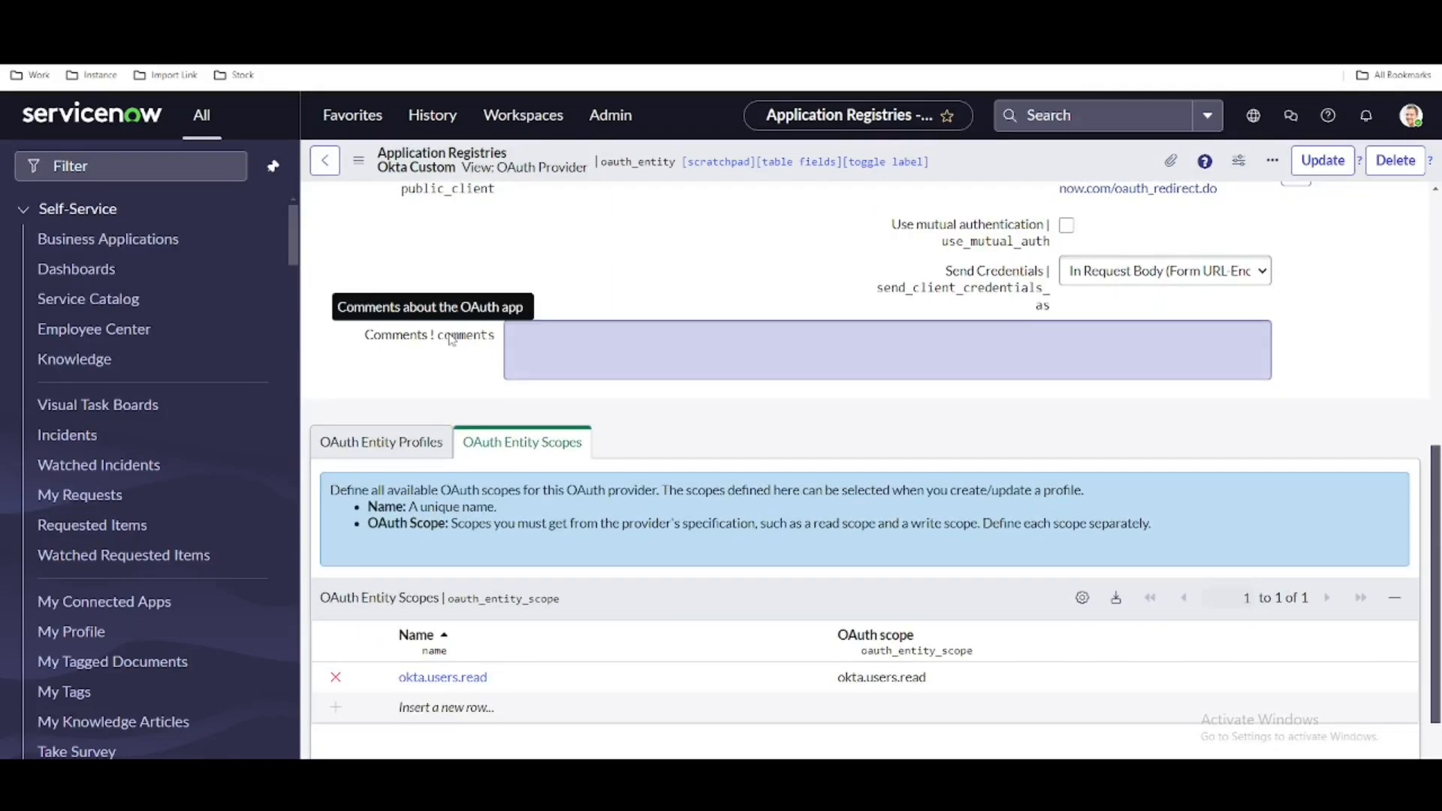
left_click(413, 443)
left_click(498, 645)
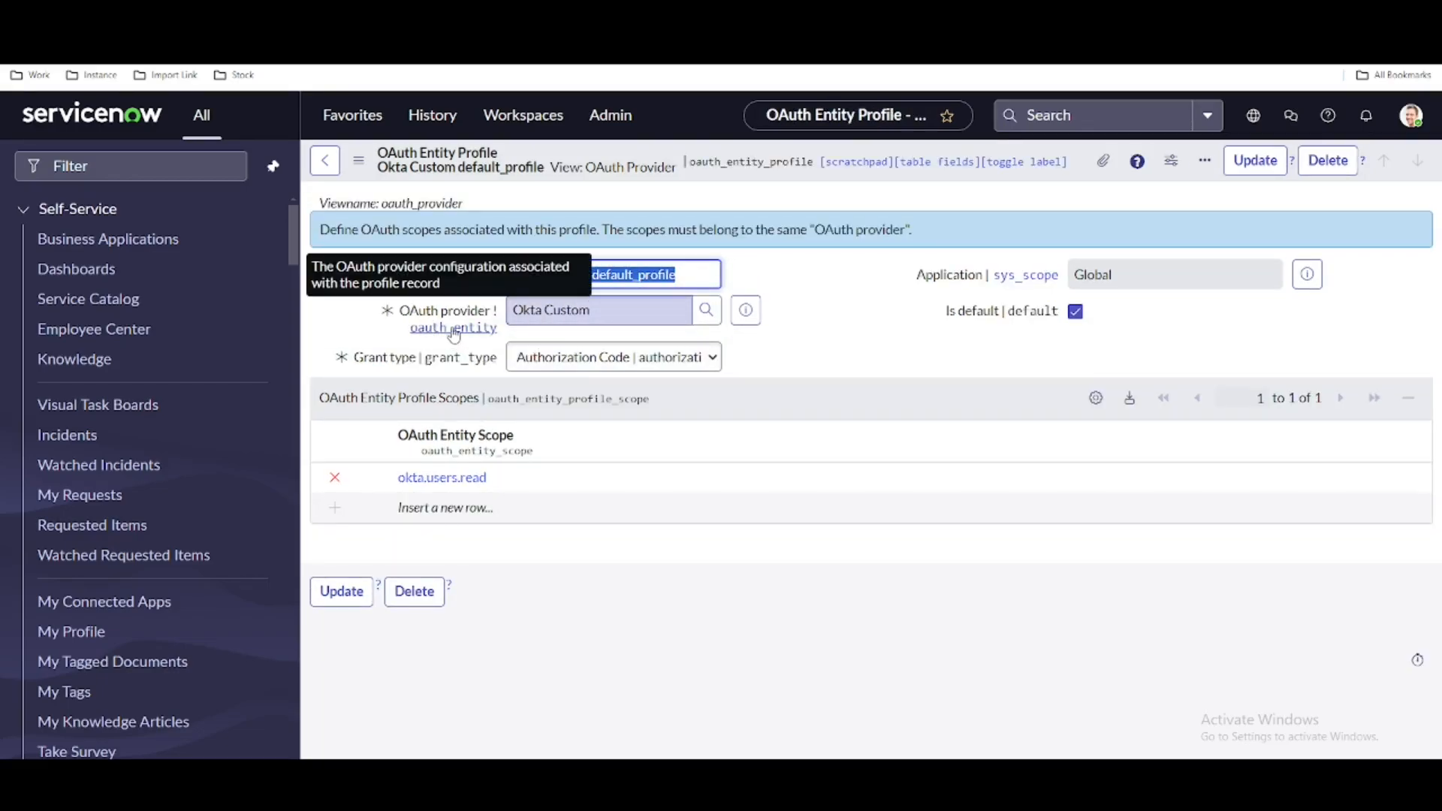
- Find the Okta Custom record in IntegrationHub Credentials, request an OAuth token for it, and check the token's expiry notice
left_click(151, 164)
type("cr")
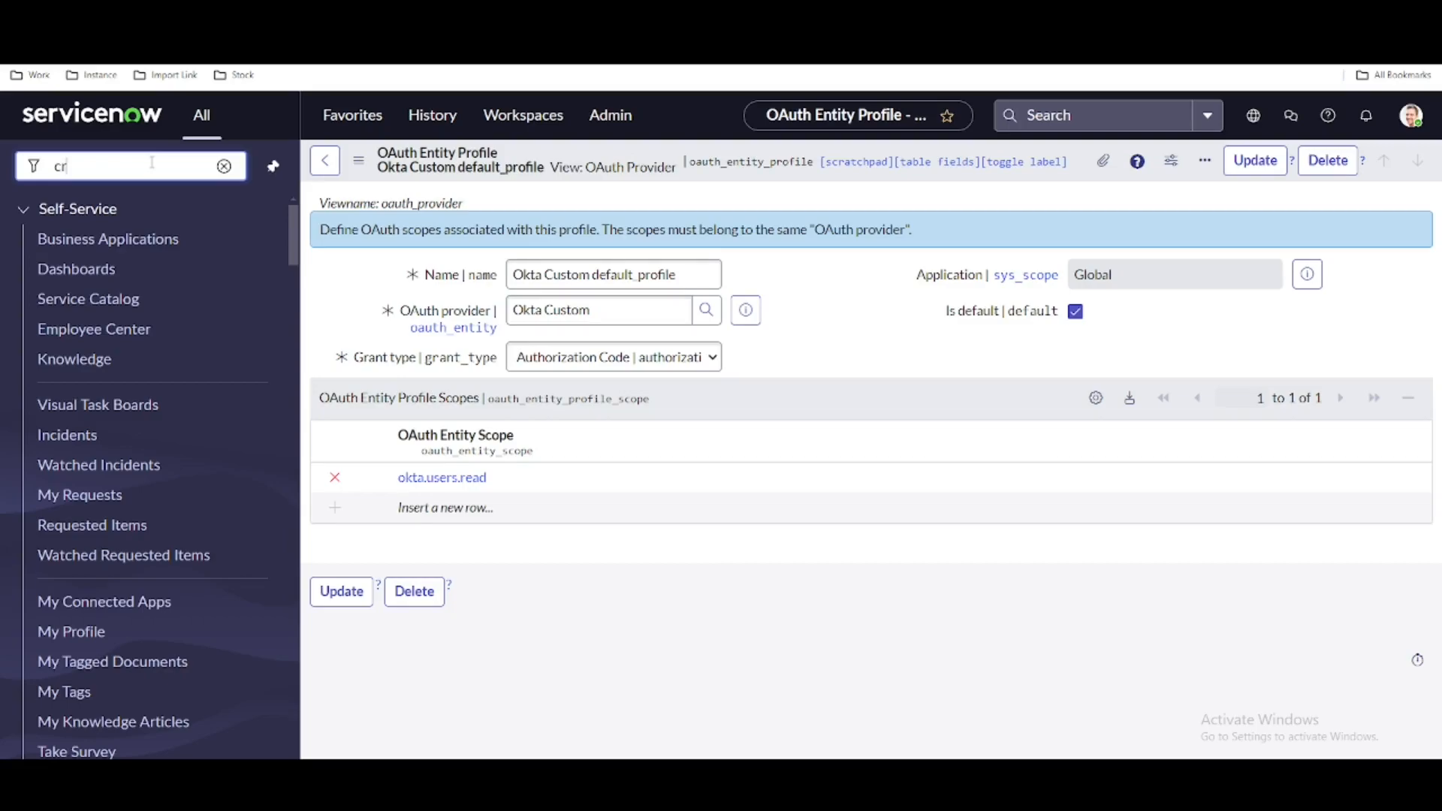
type("ed")
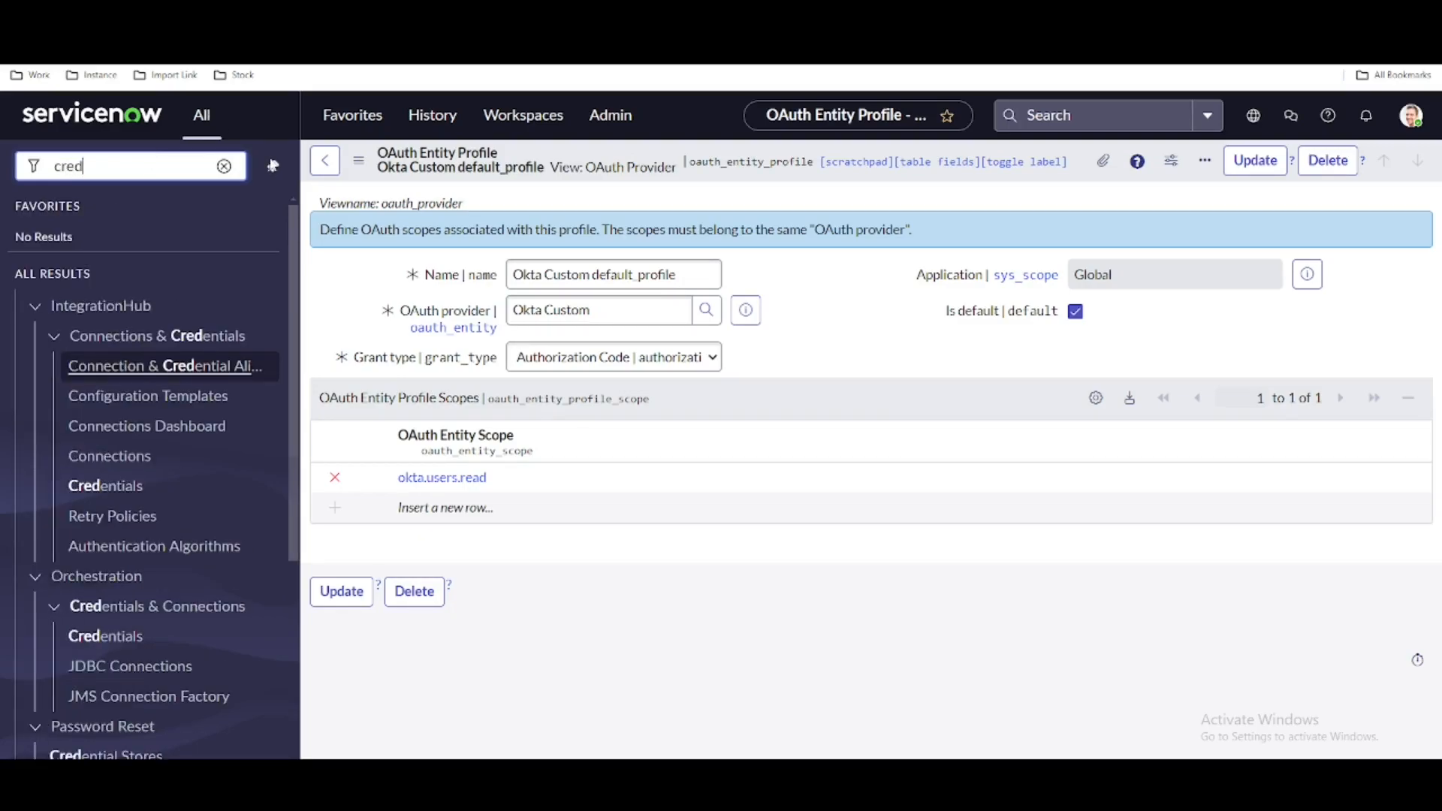
left_click(126, 487)
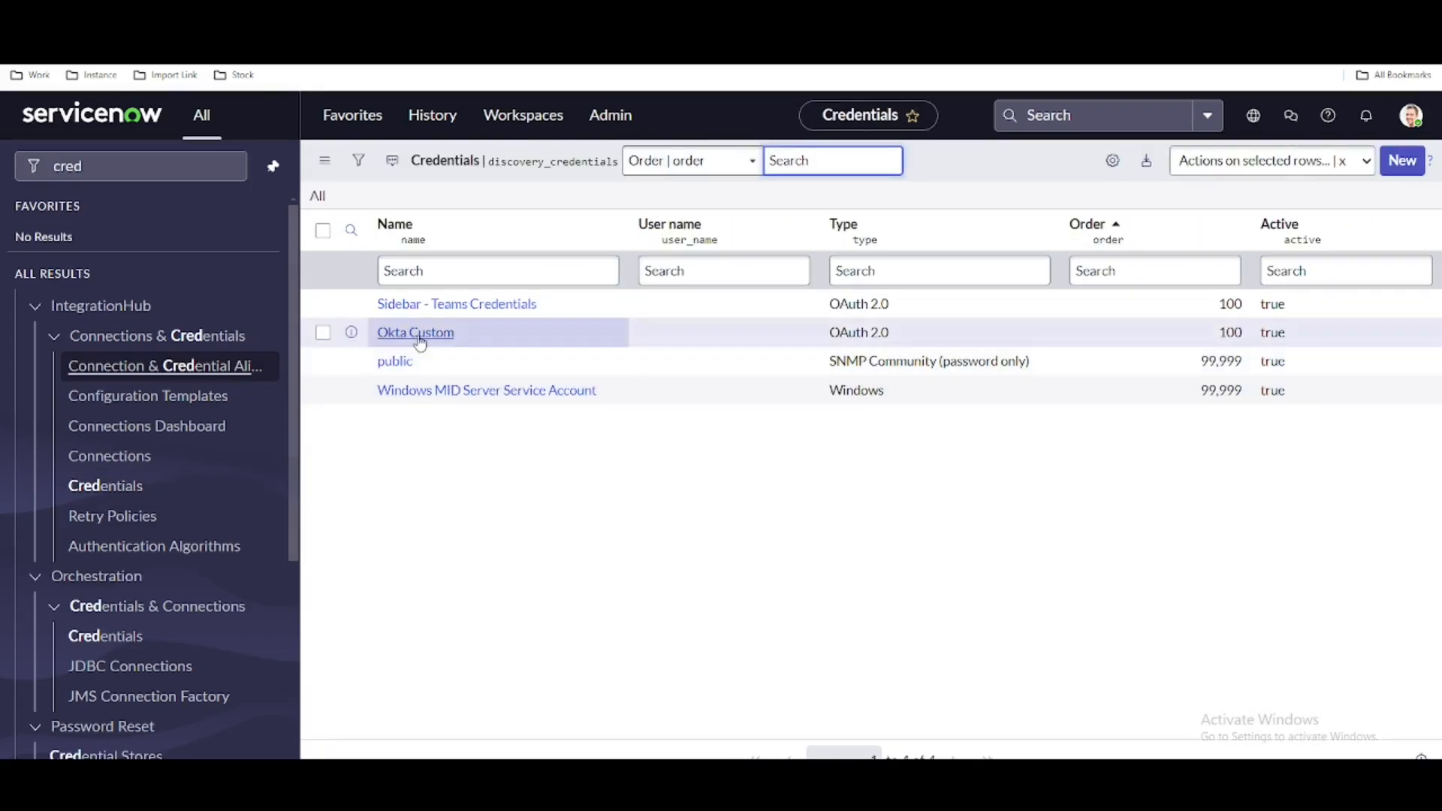
left_click(419, 336)
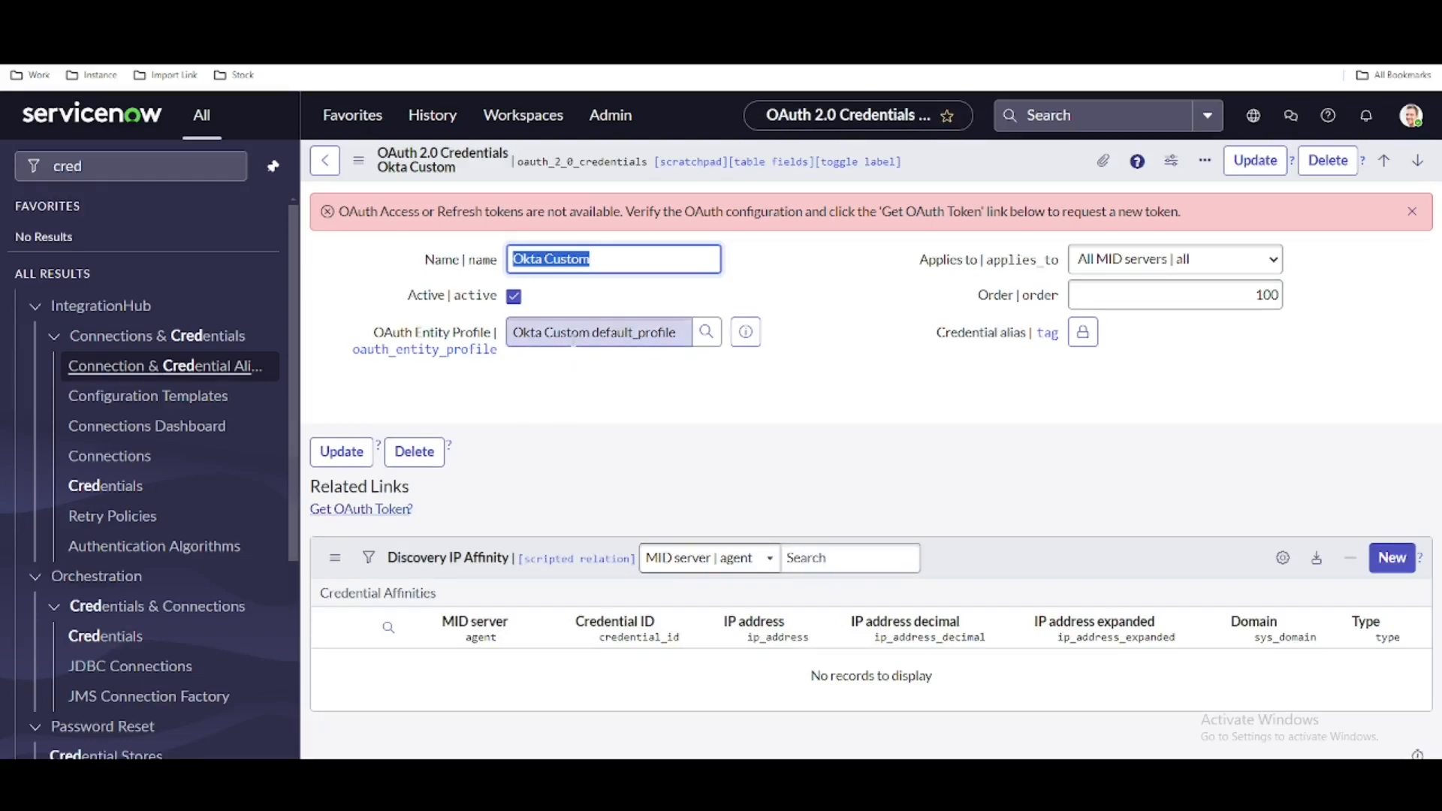
left_click(342, 512)
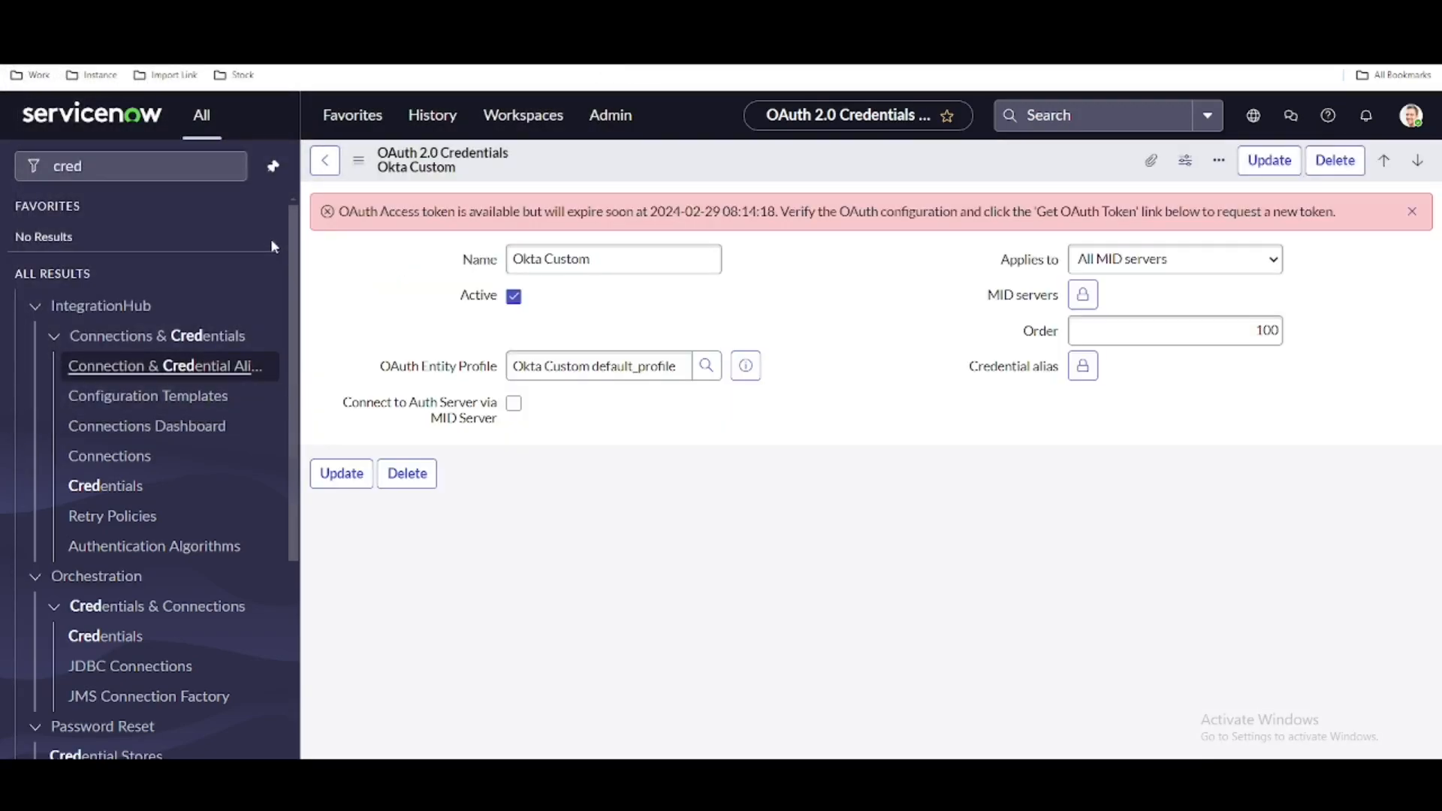
left_click_drag(649, 211, 1274, 211)
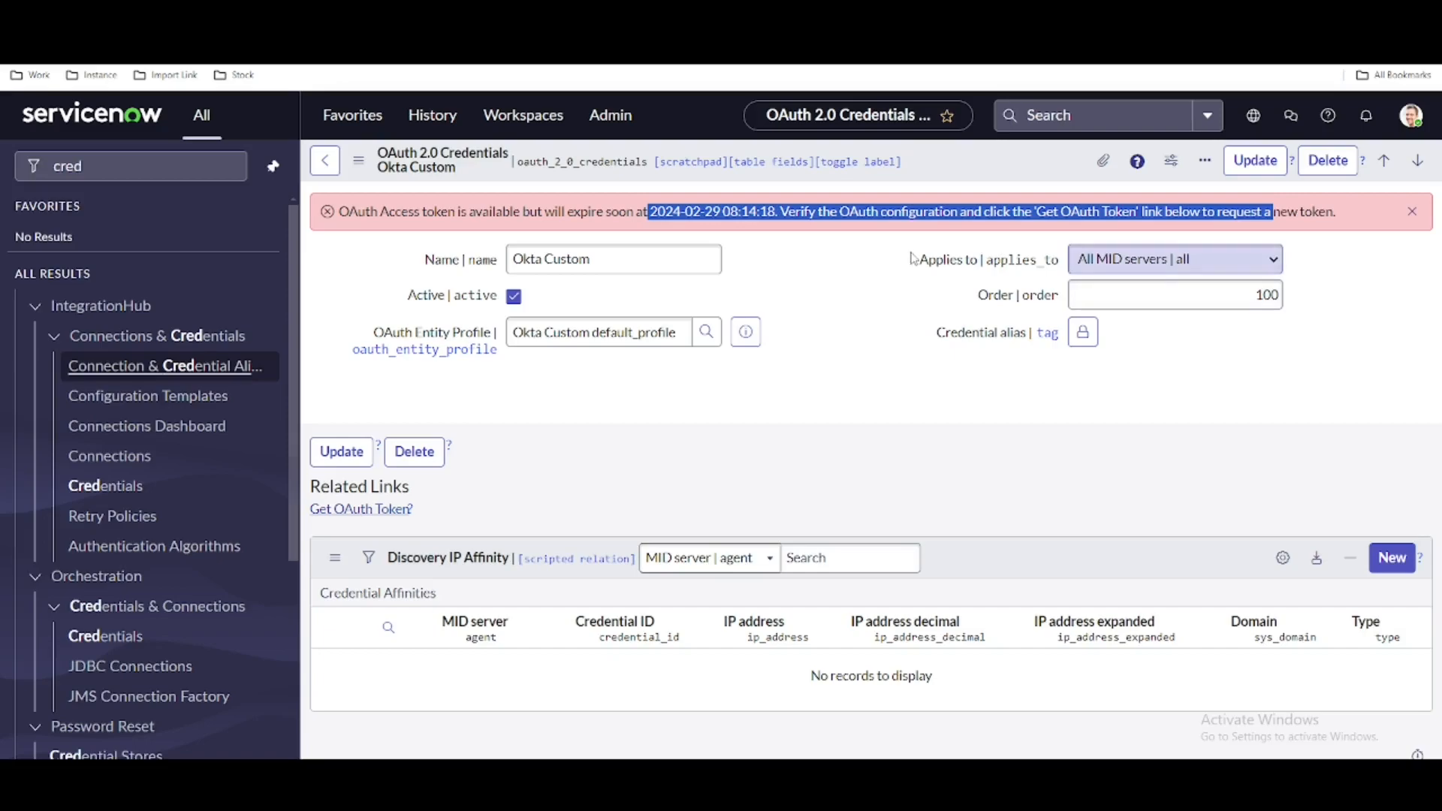
left_click(186, 380)
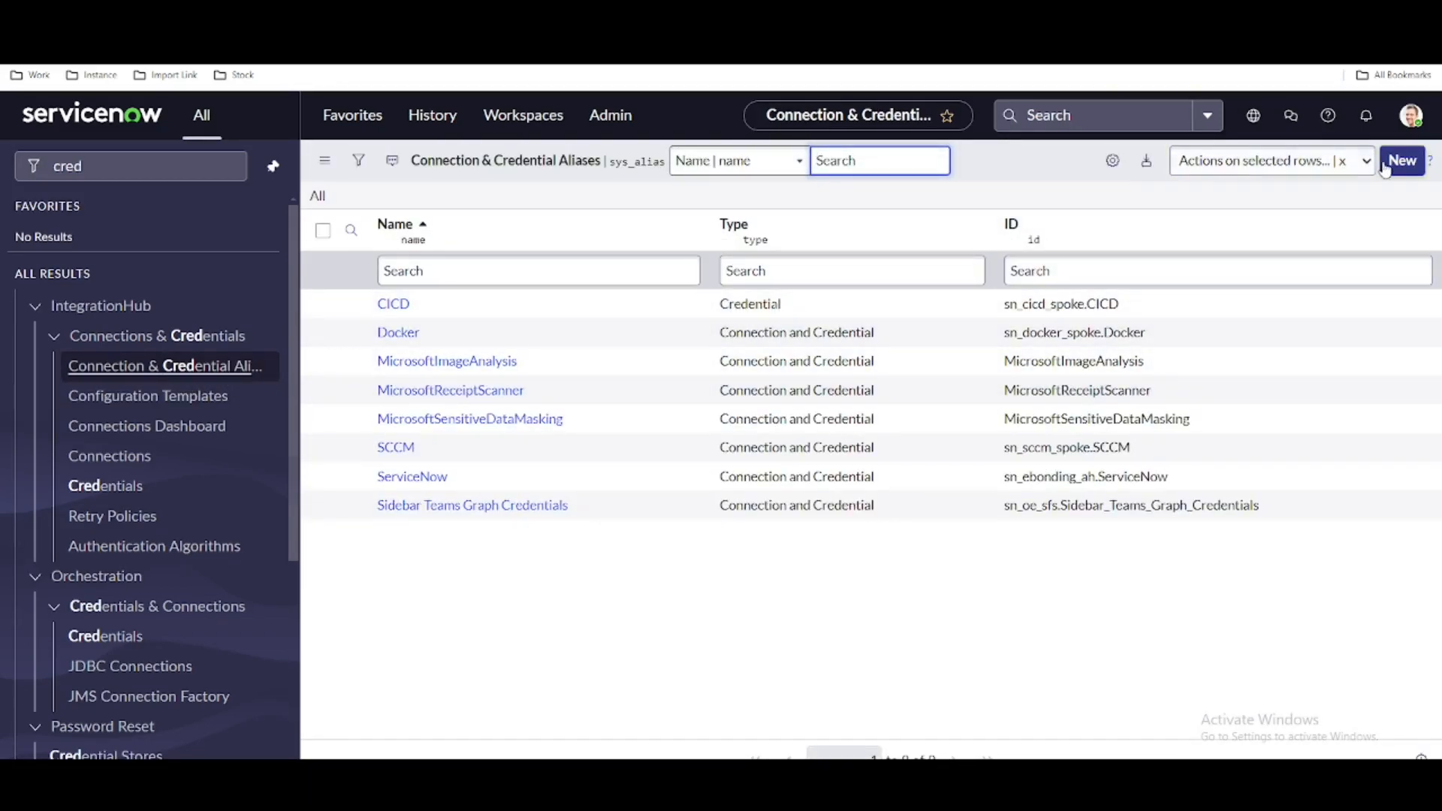
left_click(1387, 166)
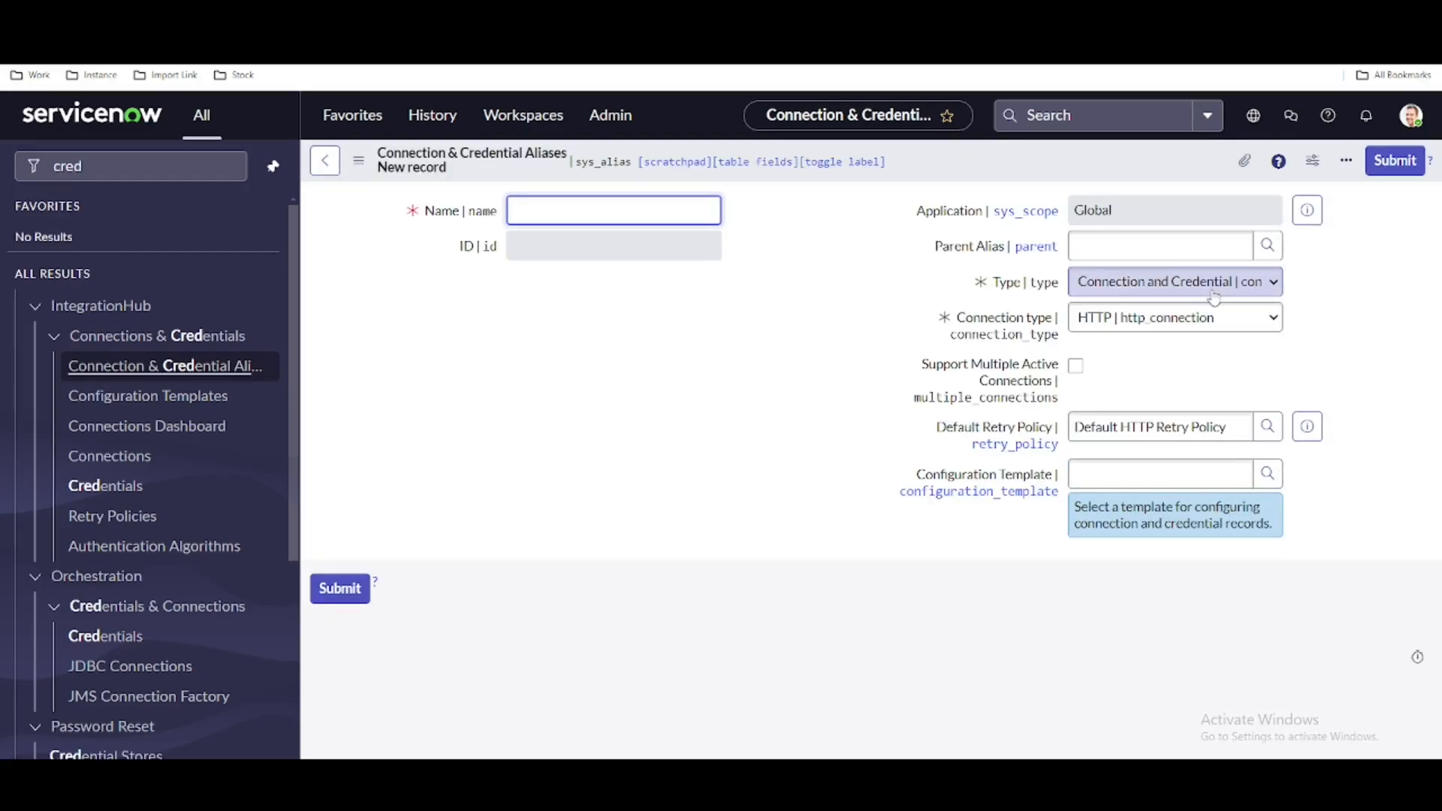
left_click(132, 467)
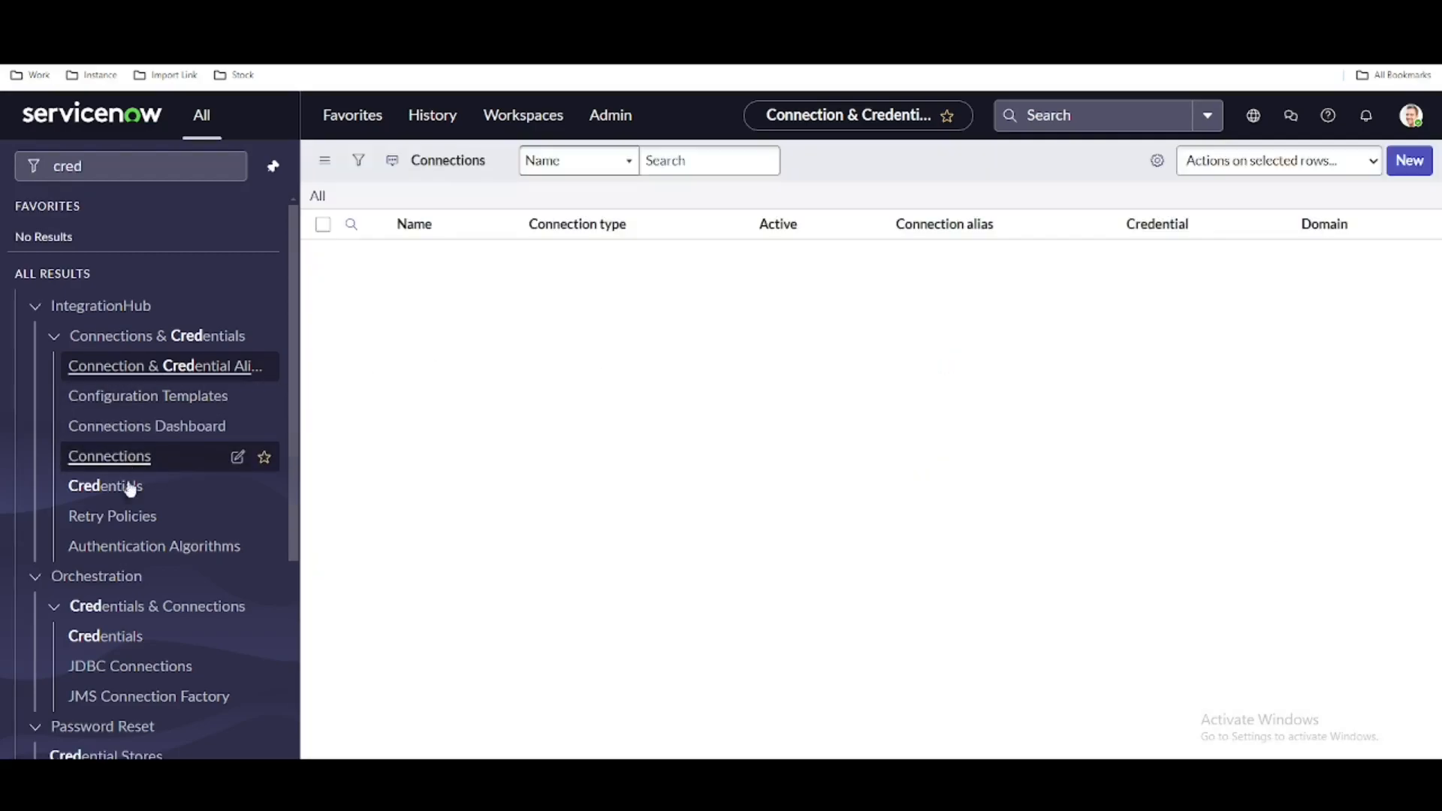
left_click(113, 485)
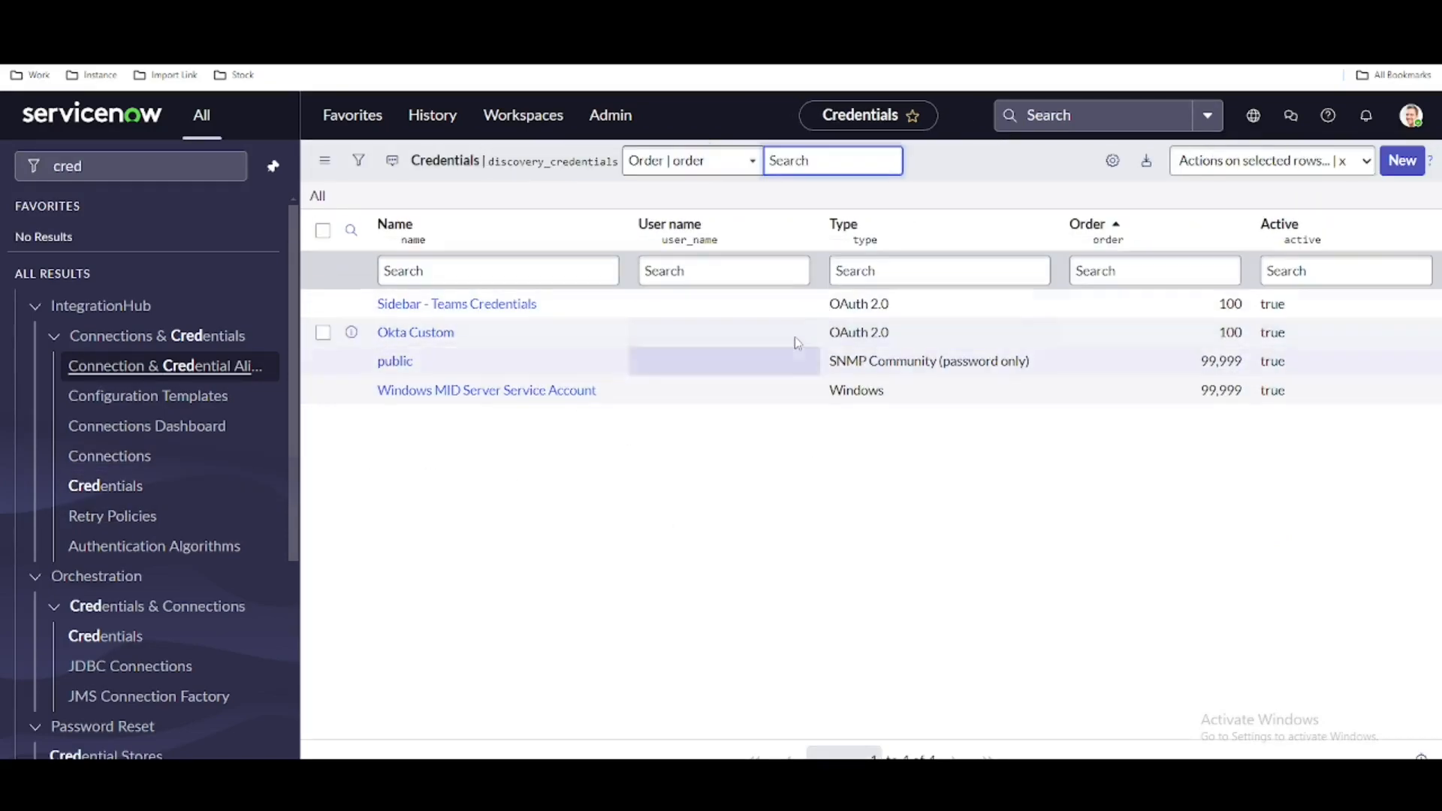
double_click(471, 337)
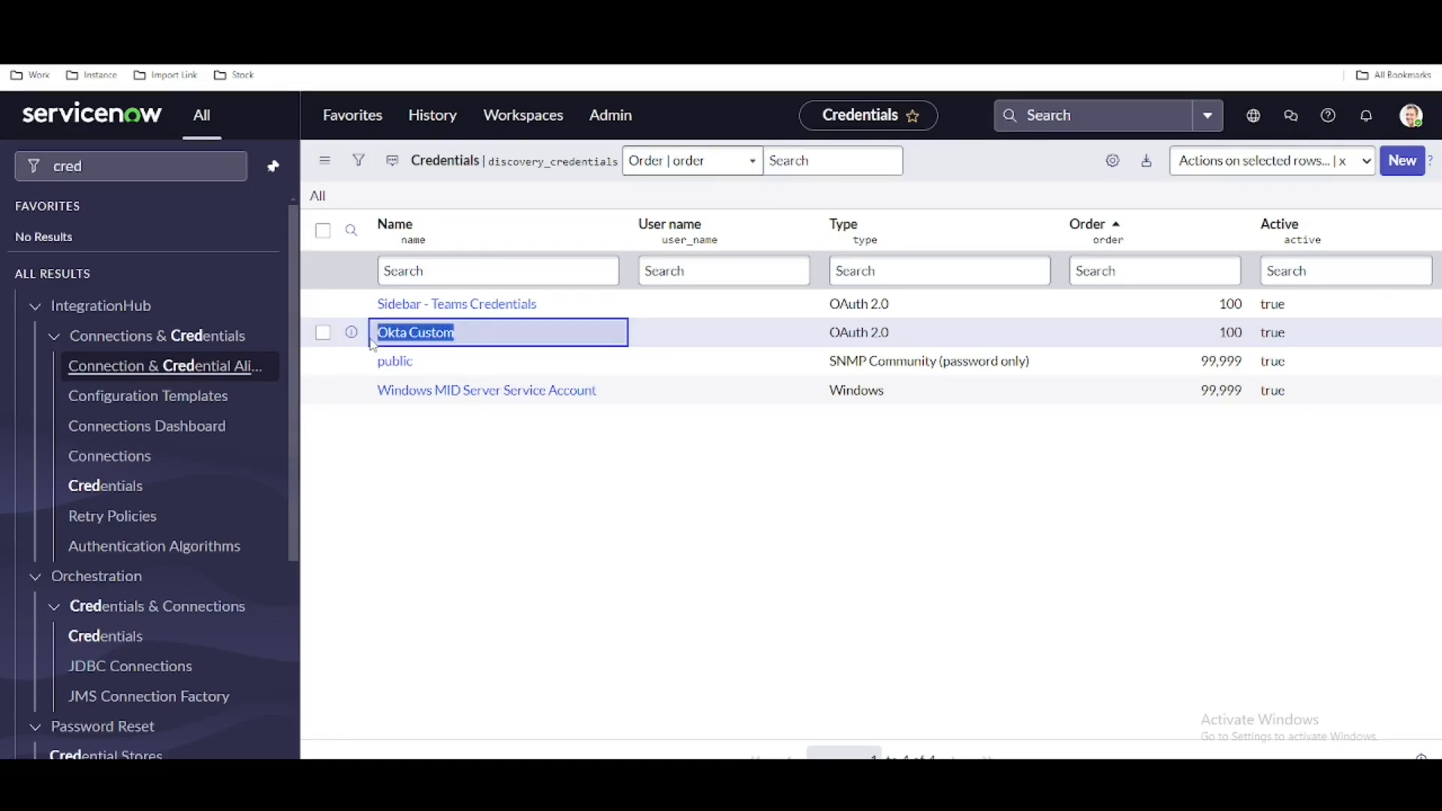
- Open the flow designer in Workflow Studio and build a new action named Okta Custom Get User in the Global application
left_click_drag(130, 164, 3, 173)
type("flow de")
left_click(99, 341)
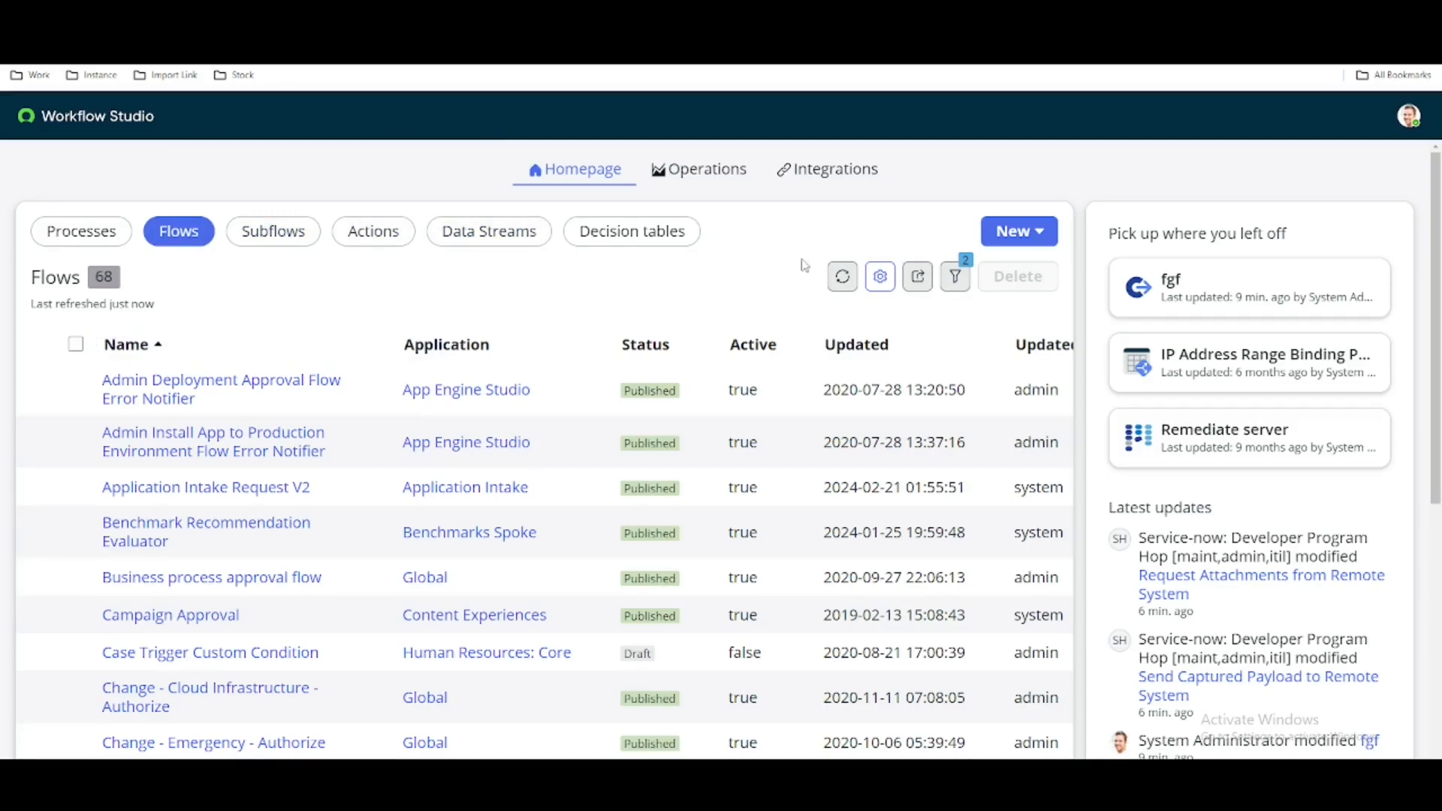
left_click(1018, 239)
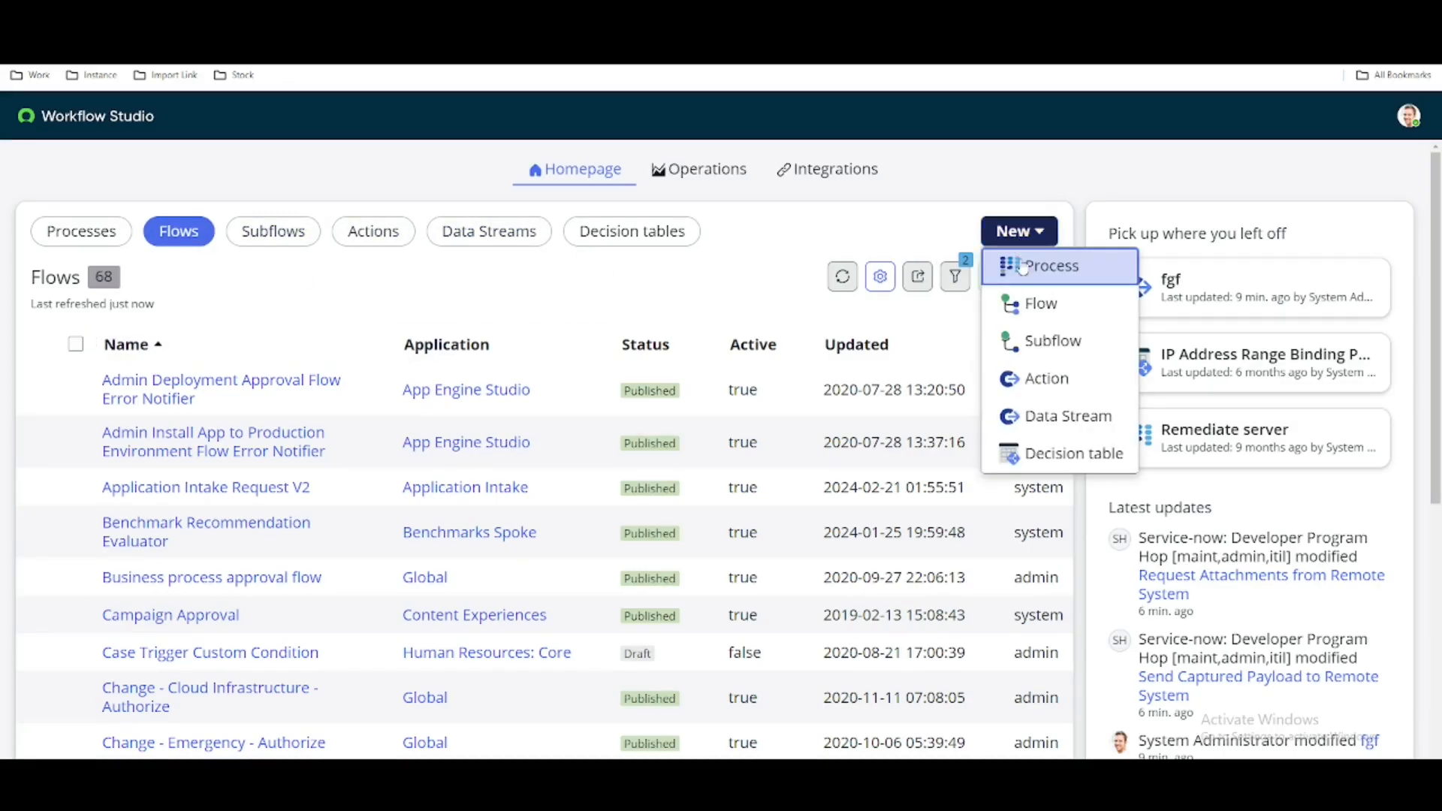
left_click(1038, 377)
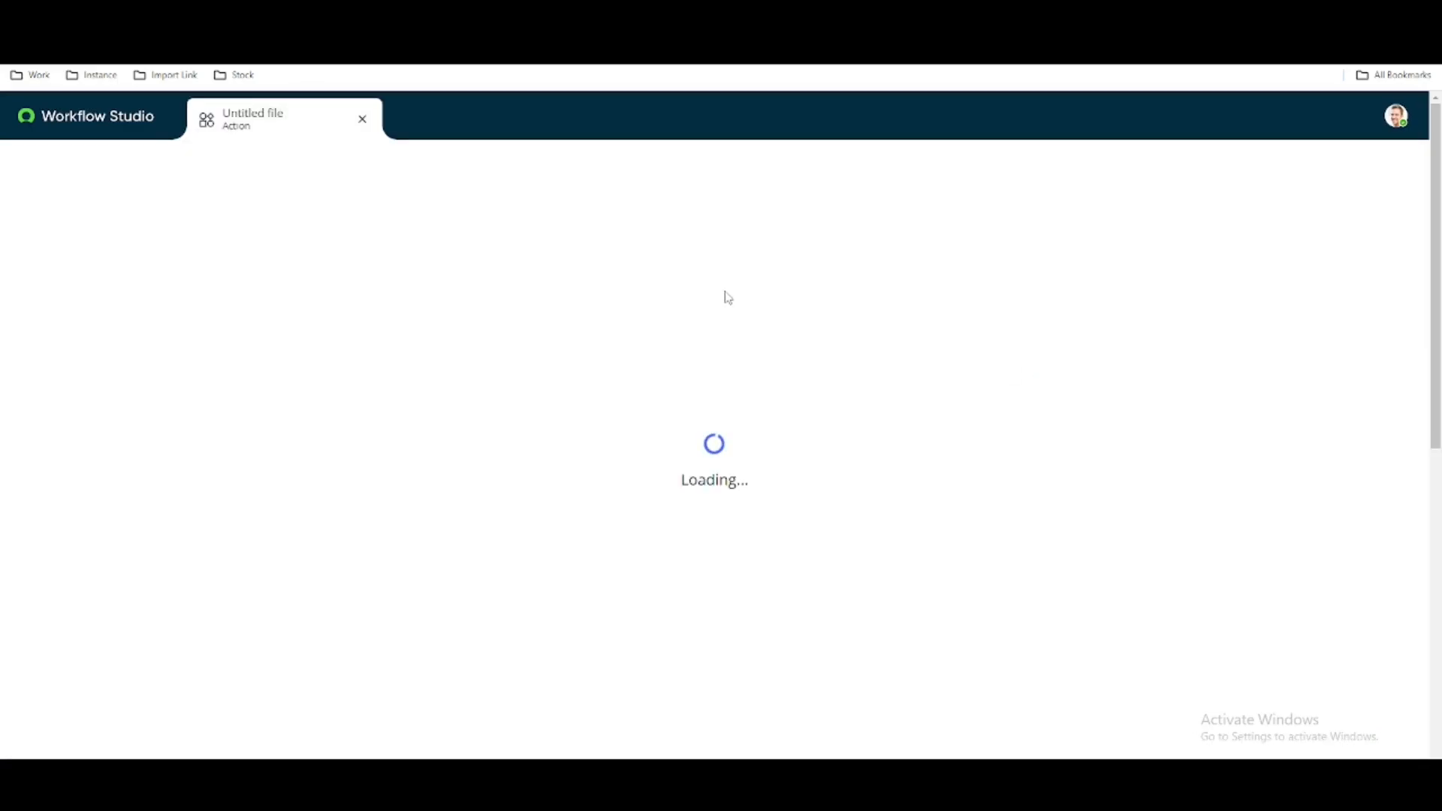
left_click(686, 279)
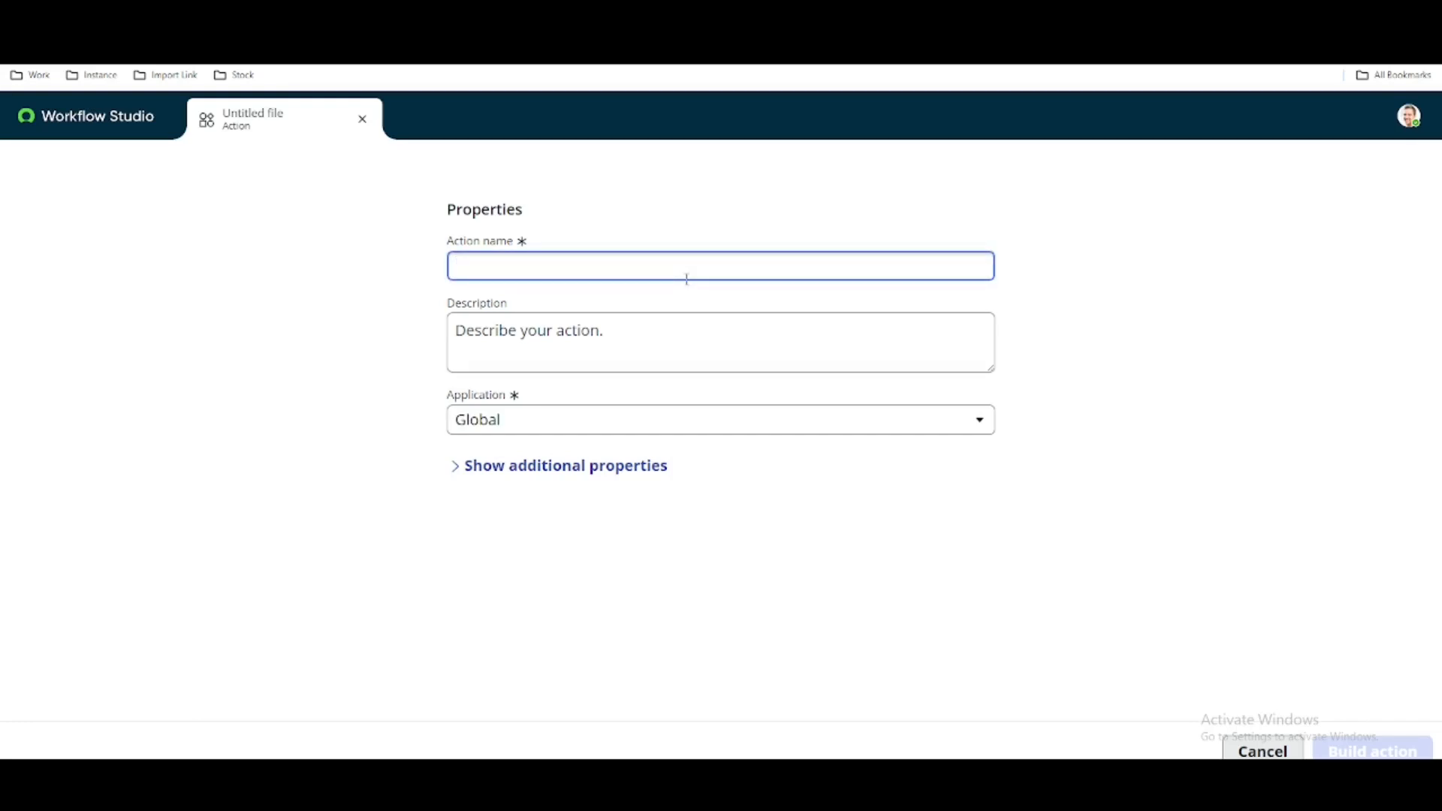
type("Okta Custom Get User")
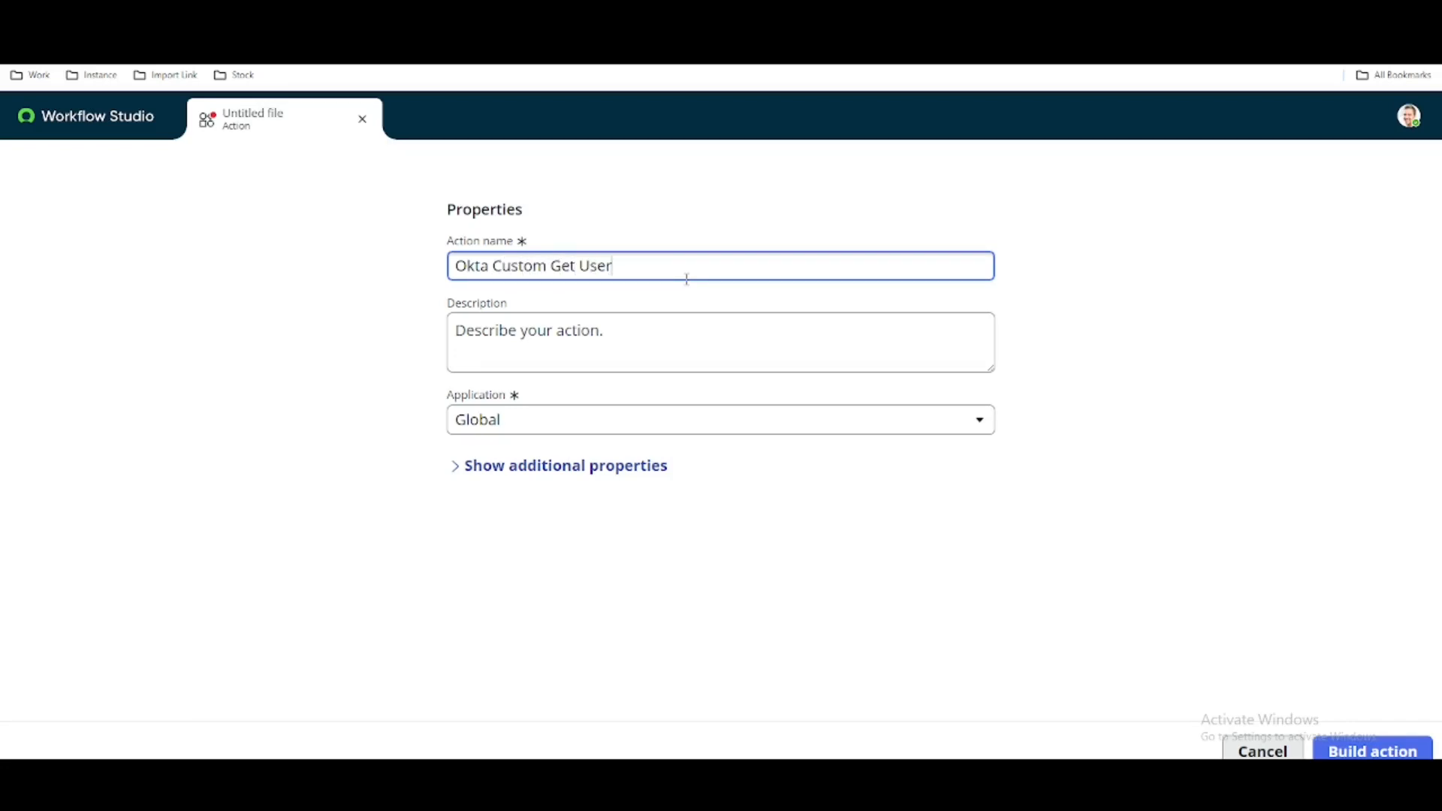
left_click(1356, 751)
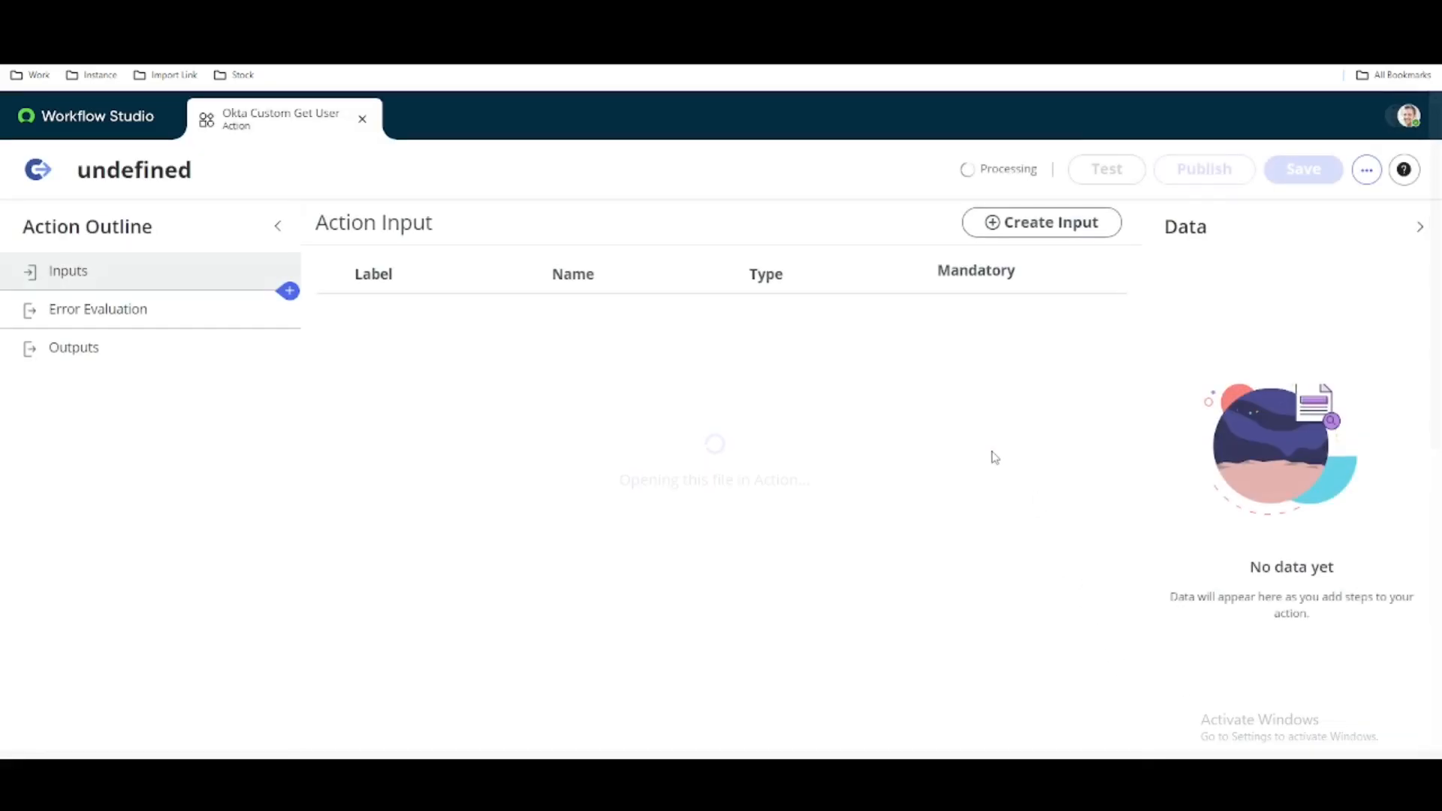
- Add a REST integration step to the action and set its connection to Define Connection Inline
left_click(287, 297)
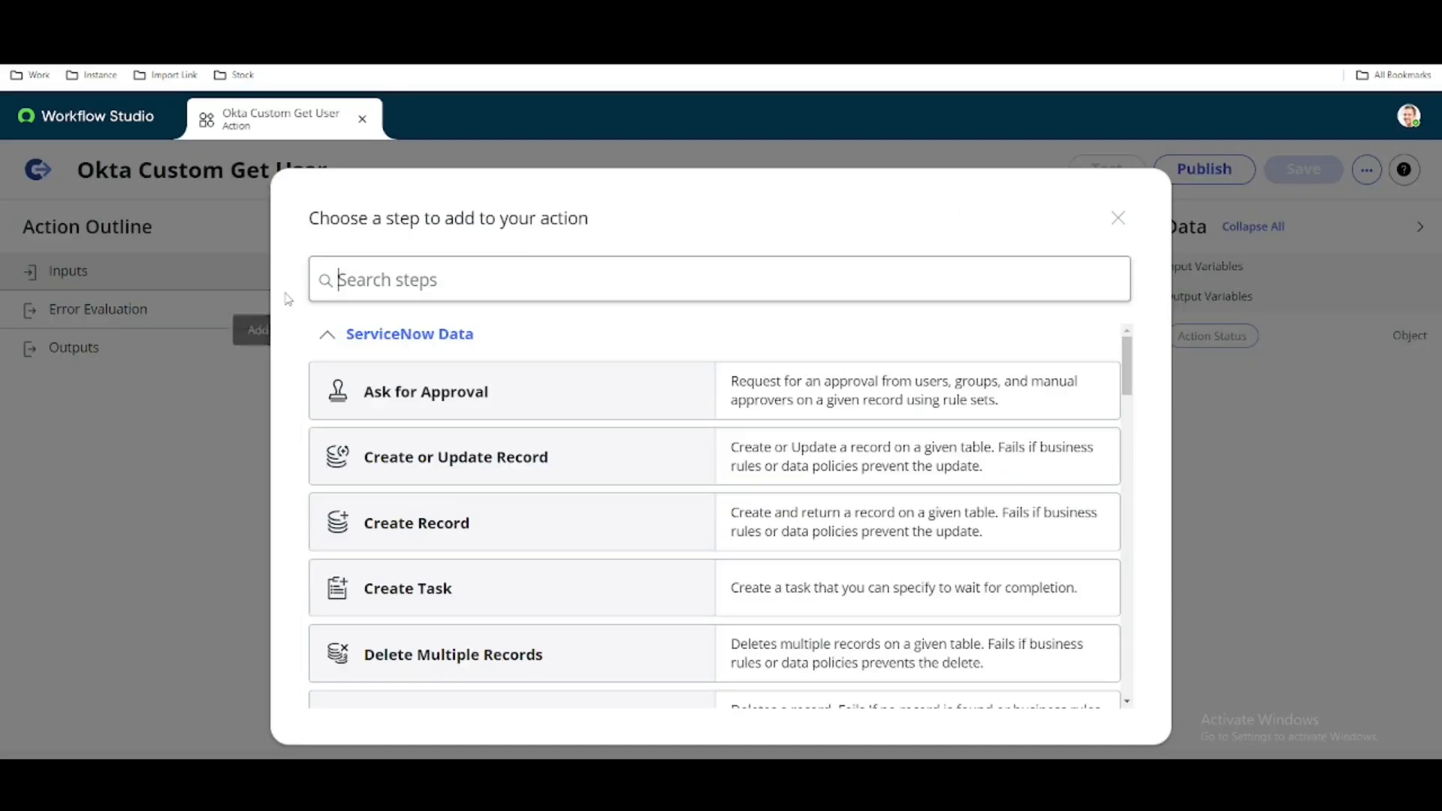
left_click(331, 342)
left_click(334, 384)
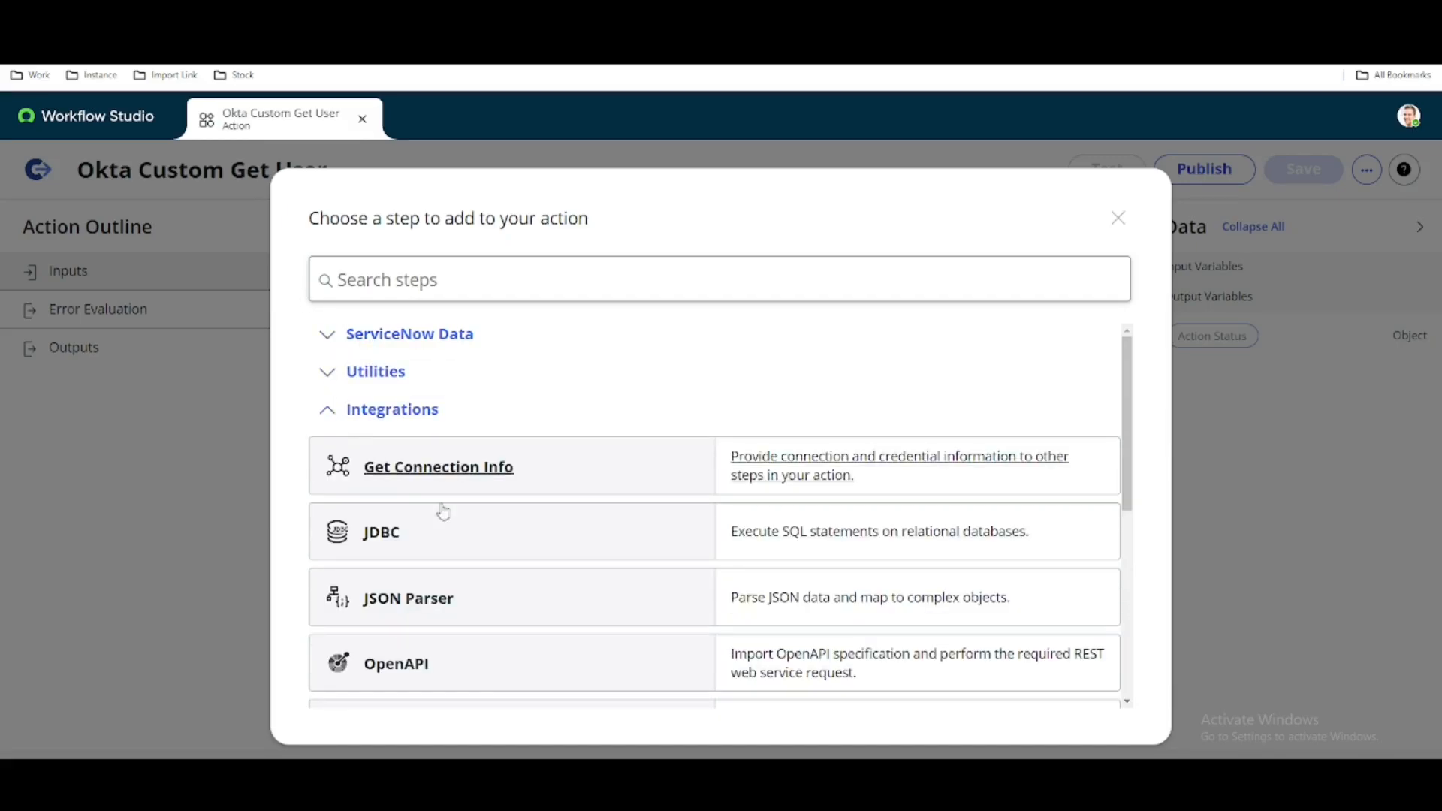
scroll(449, 559, "down", 3)
scroll(449, 560, "down", 3)
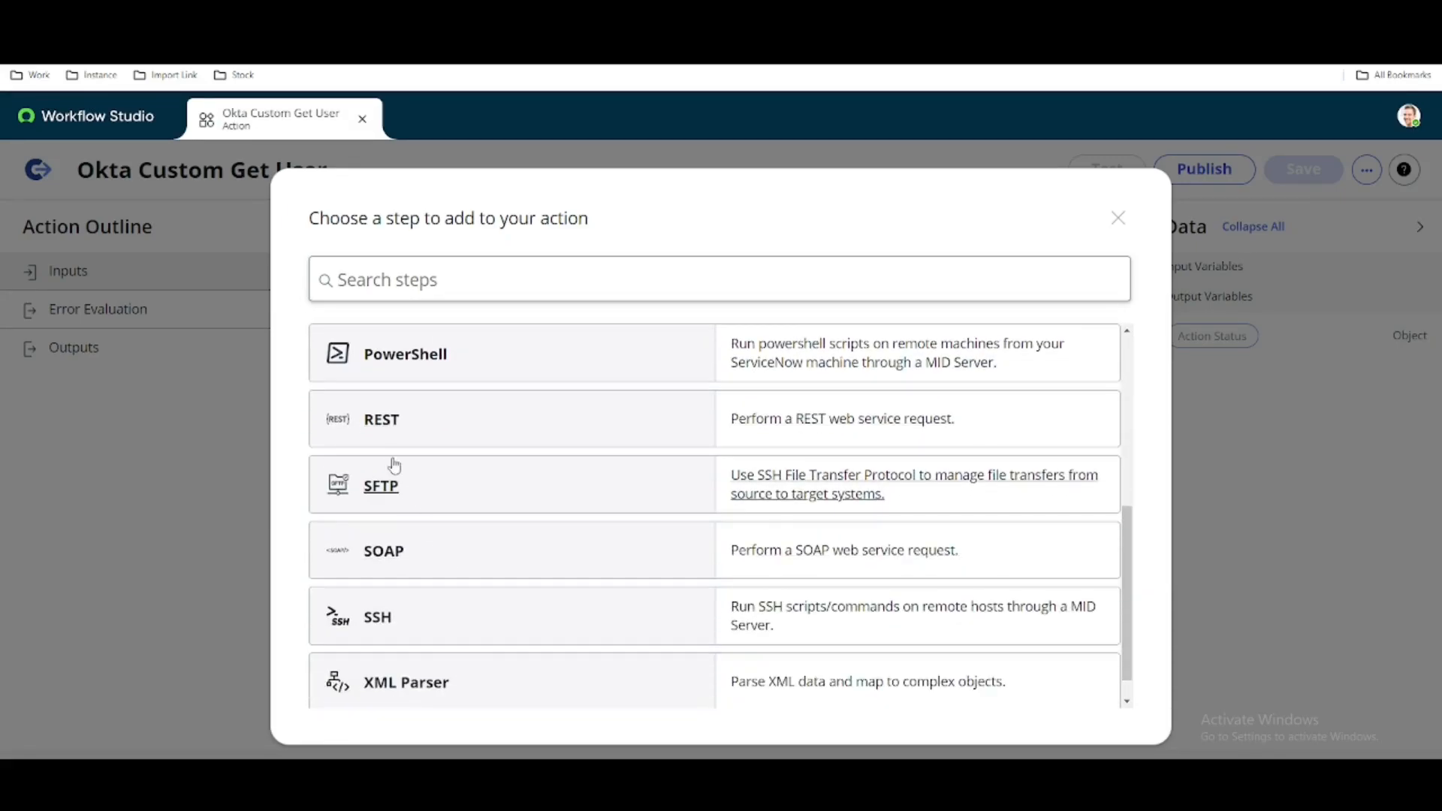
left_click(384, 437)
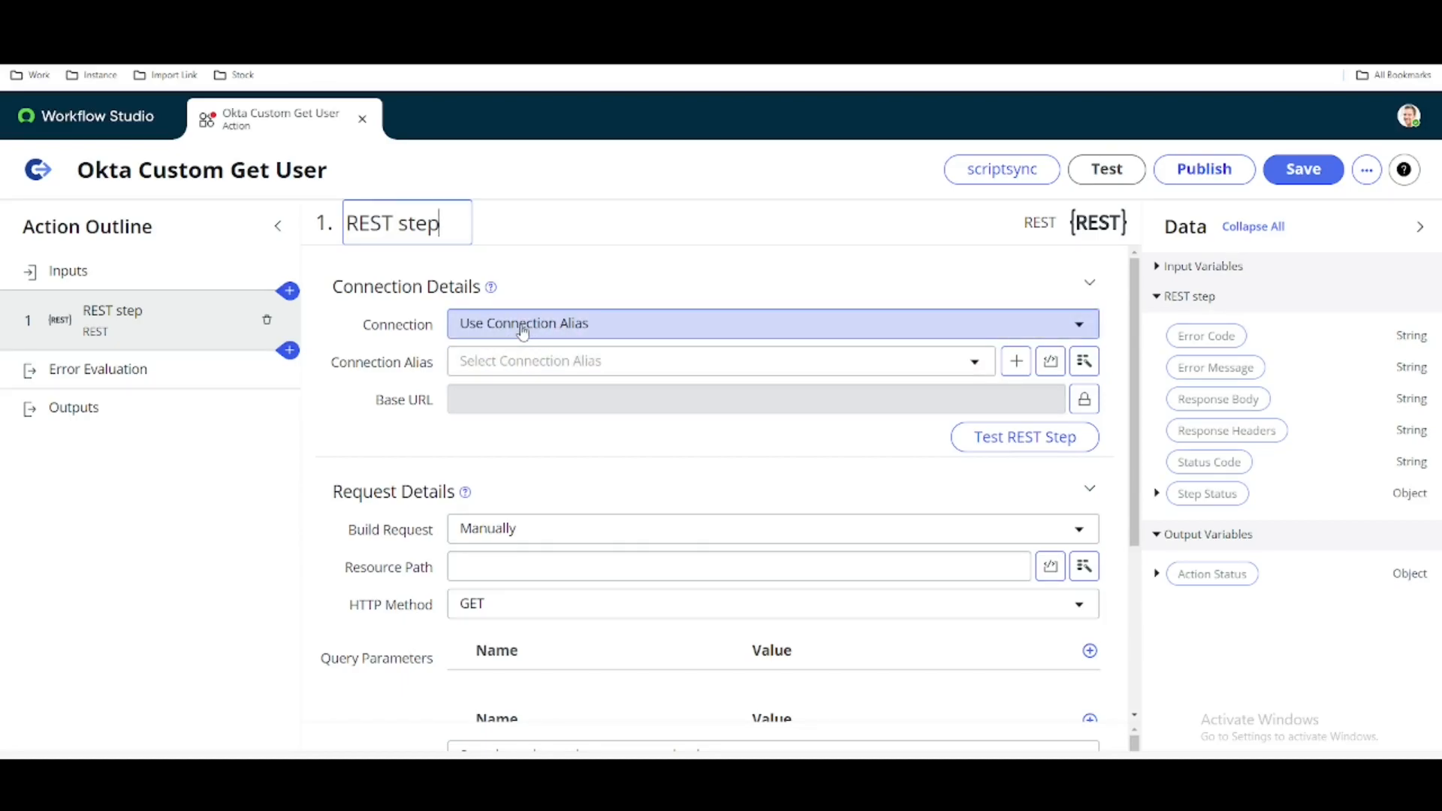
left_click(523, 331)
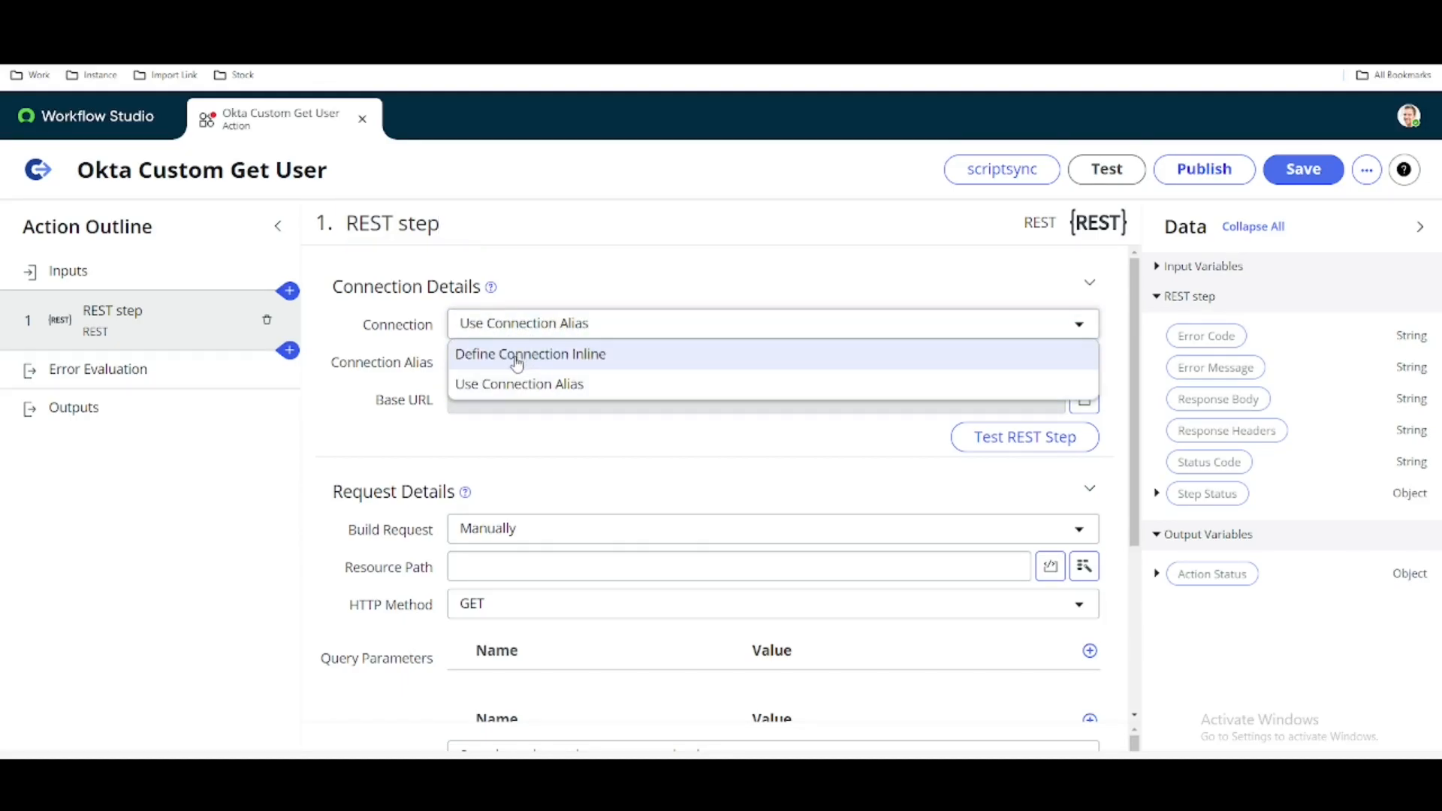
left_click(517, 356)
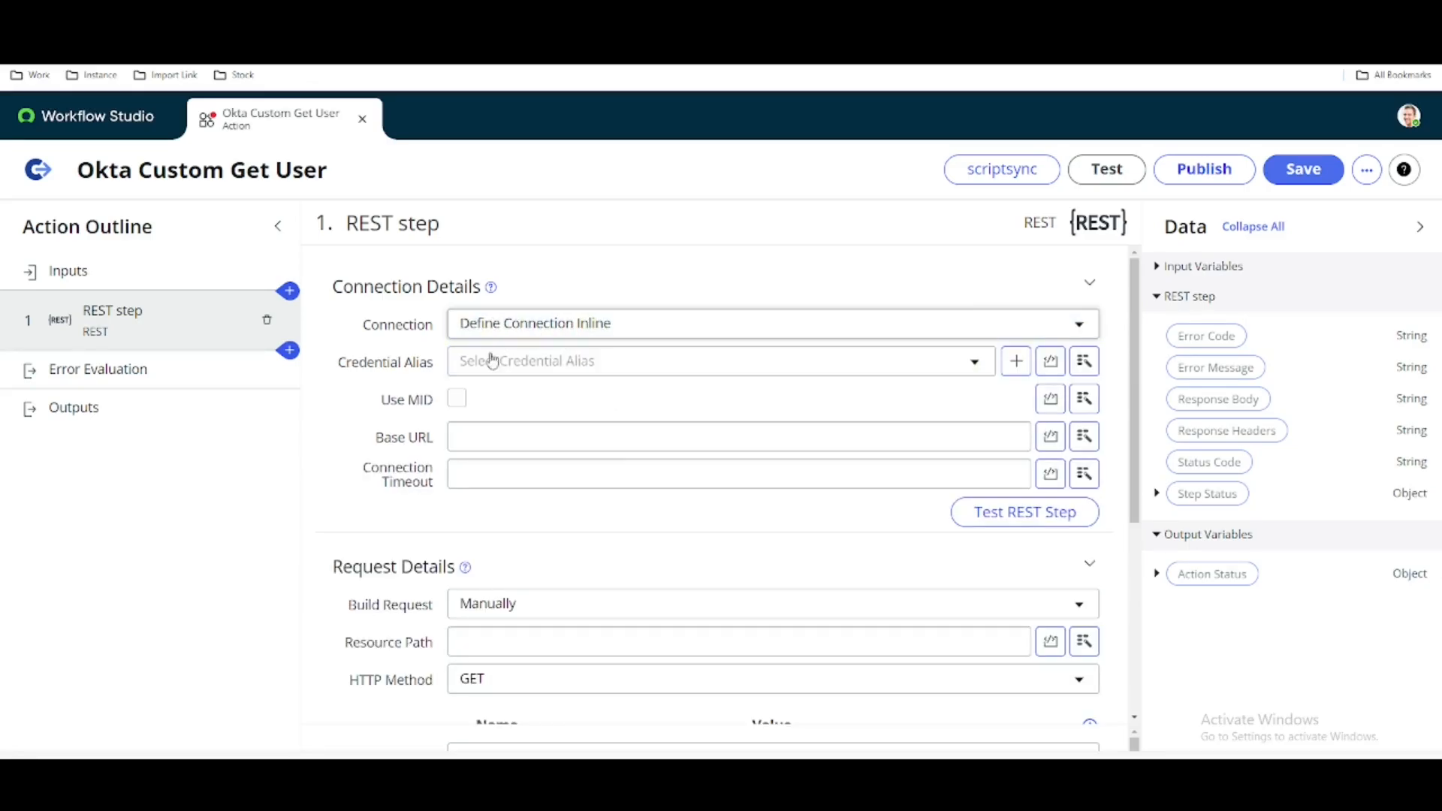
- Search the REST step's available credential aliases for "okt" and clear the search
left_click(592, 376)
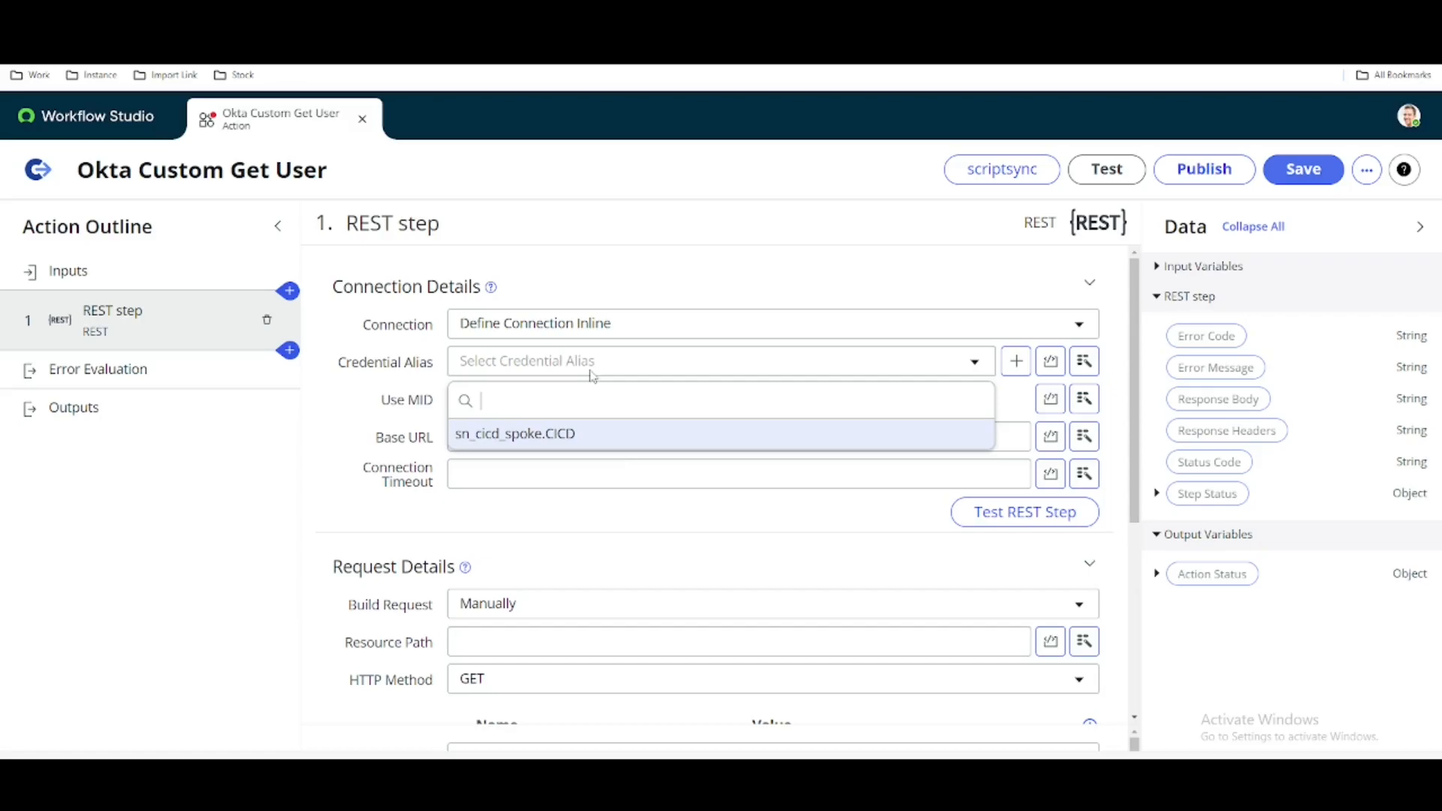
type("okt")
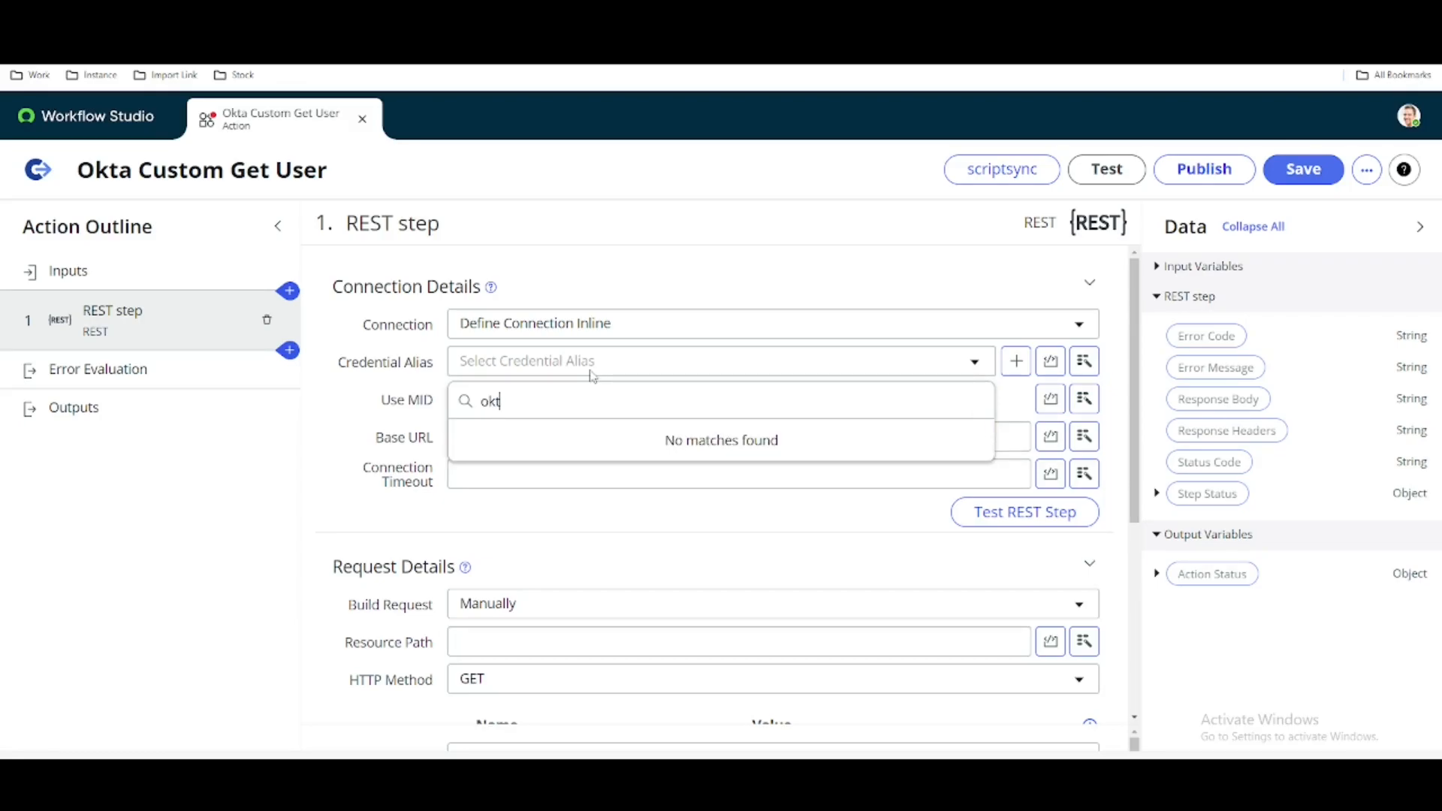
key("BackSpace")
key("BackSpace")
key("BackSpace")
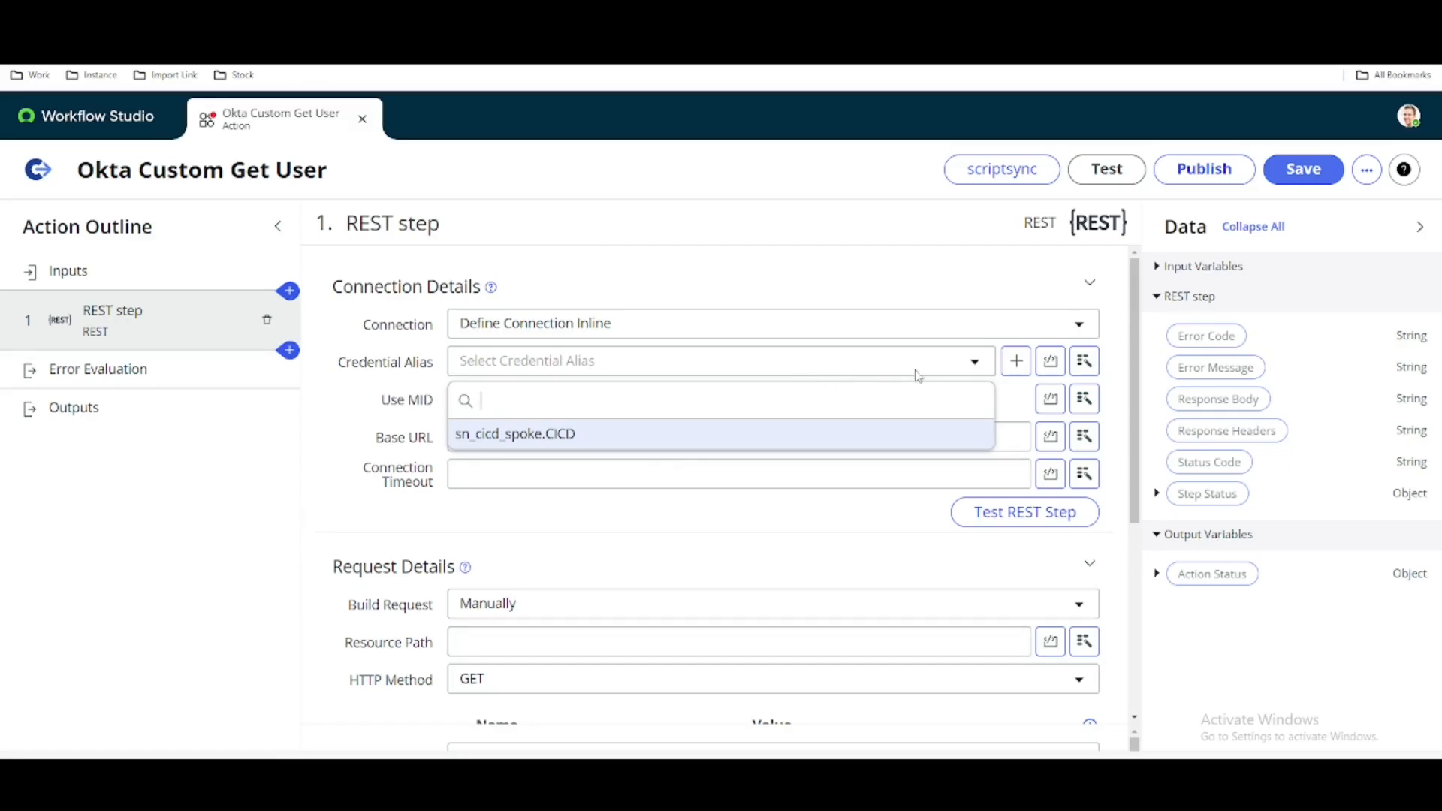
- Start a new OAuth 2.0 credential from the Credential Alias field, named Okta Custom 2 with the Okta Custom default_profile entity profile
left_click(1018, 362)
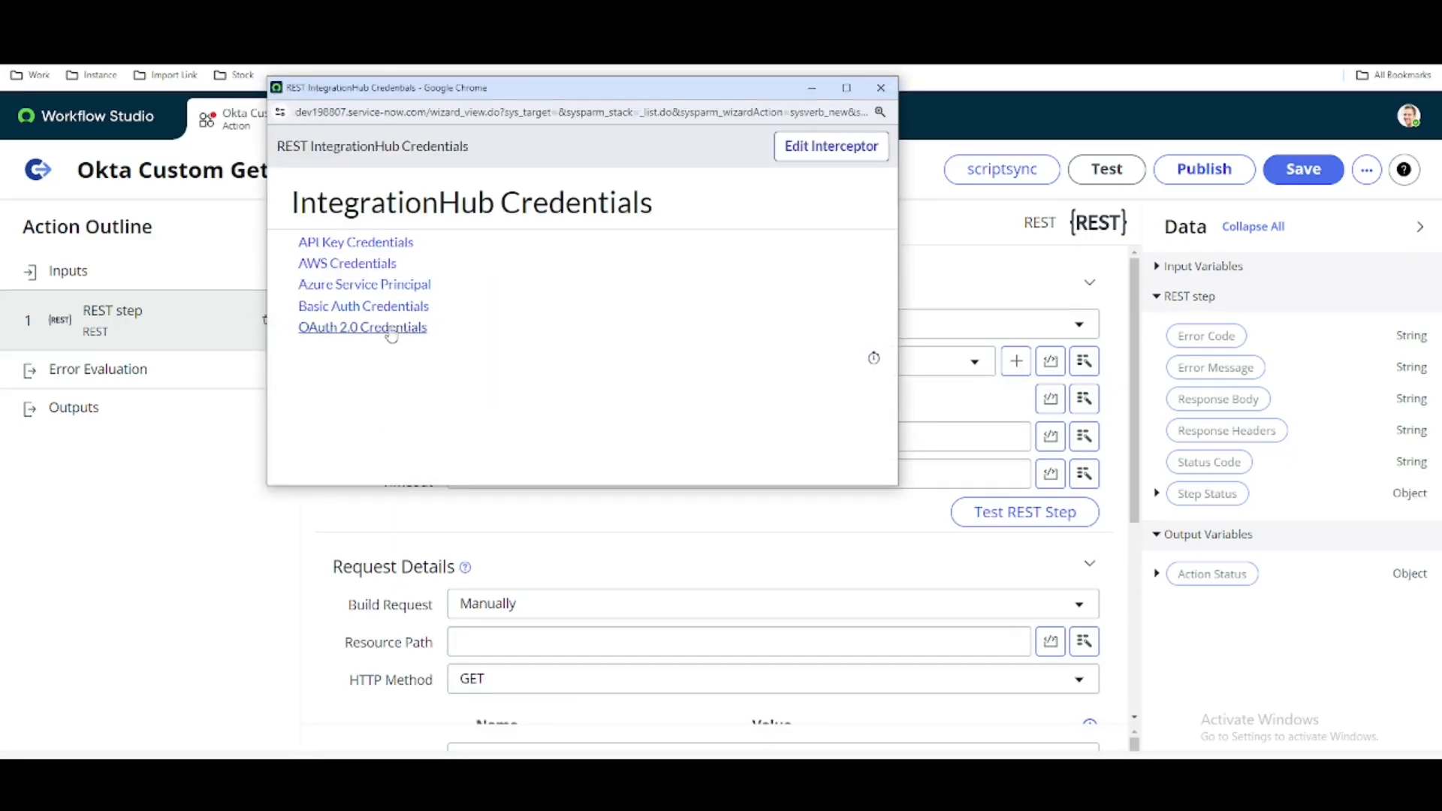
left_click(392, 330)
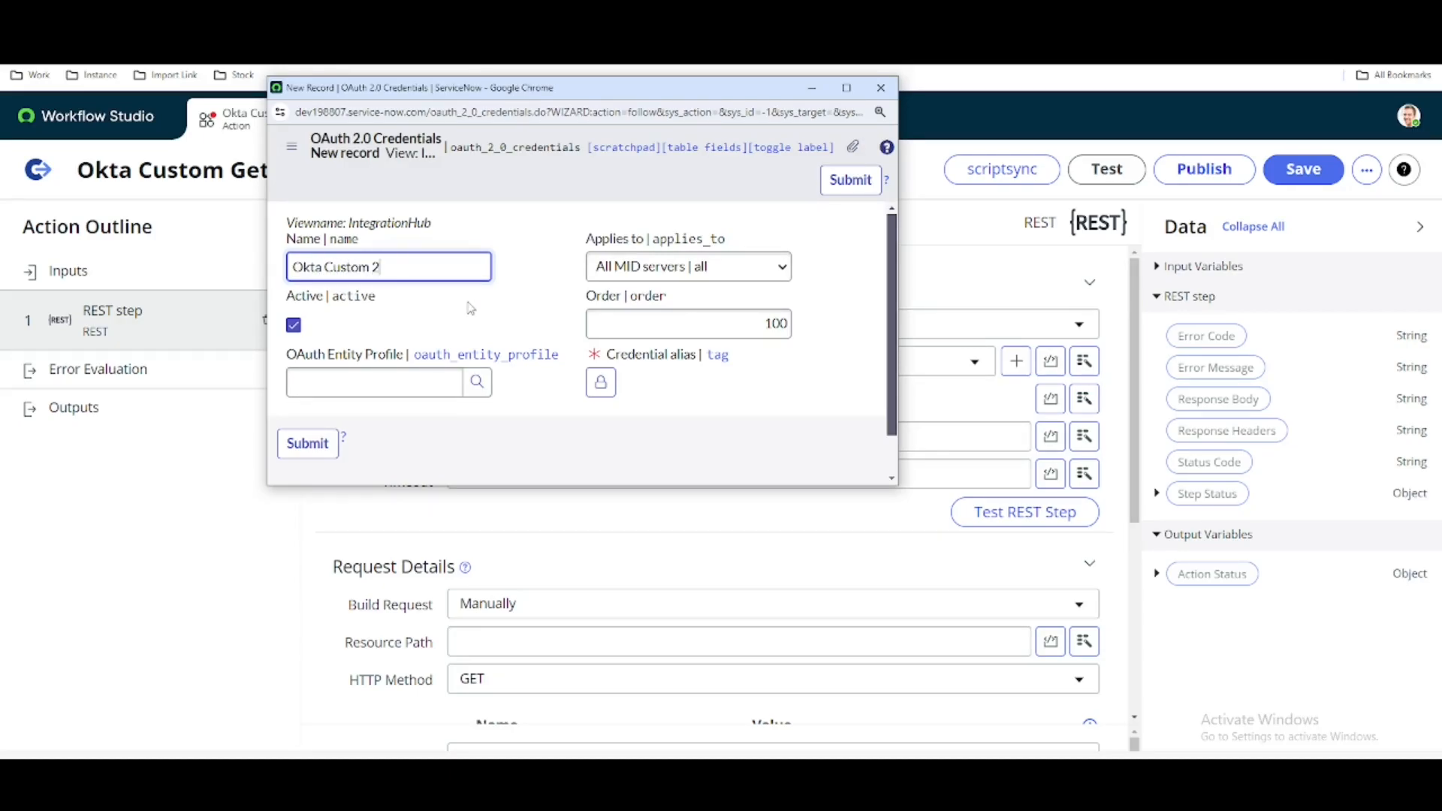
left_click(407, 387)
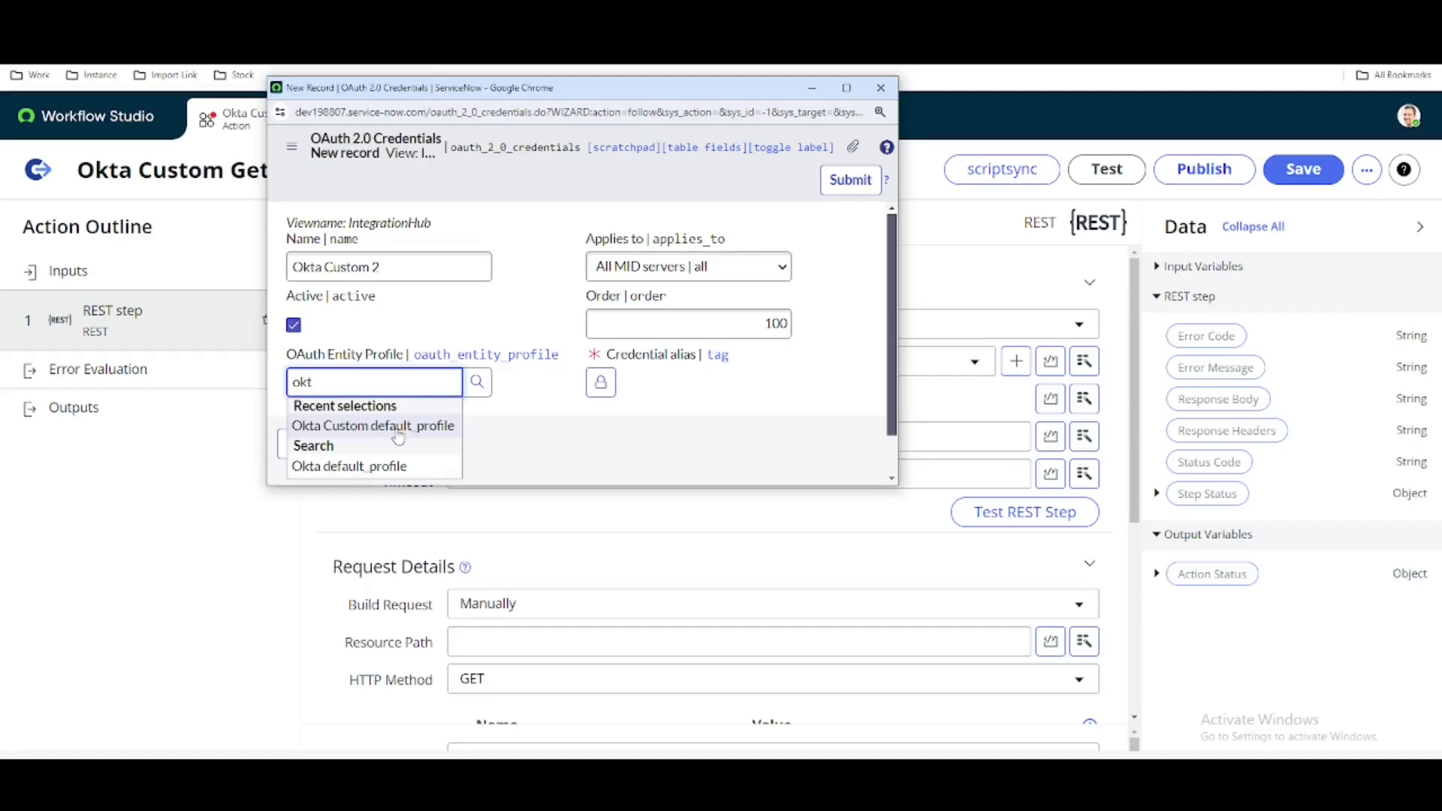
left_click(398, 435)
- Create a Credential-type alias named Okta Custom 2 and assign it to the new OAuth 2.0 credential, submitting both records
left_click(600, 382)
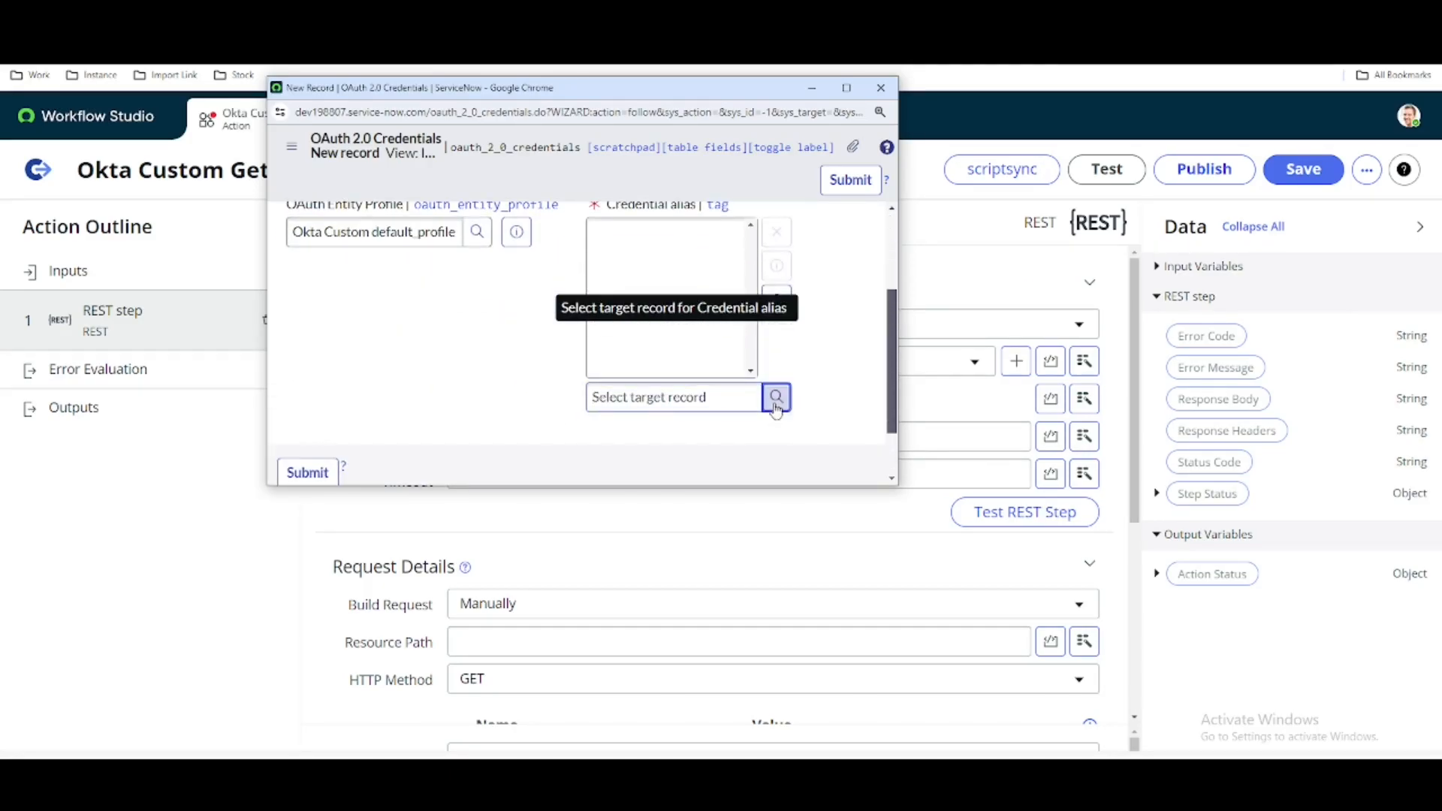
left_click(776, 404)
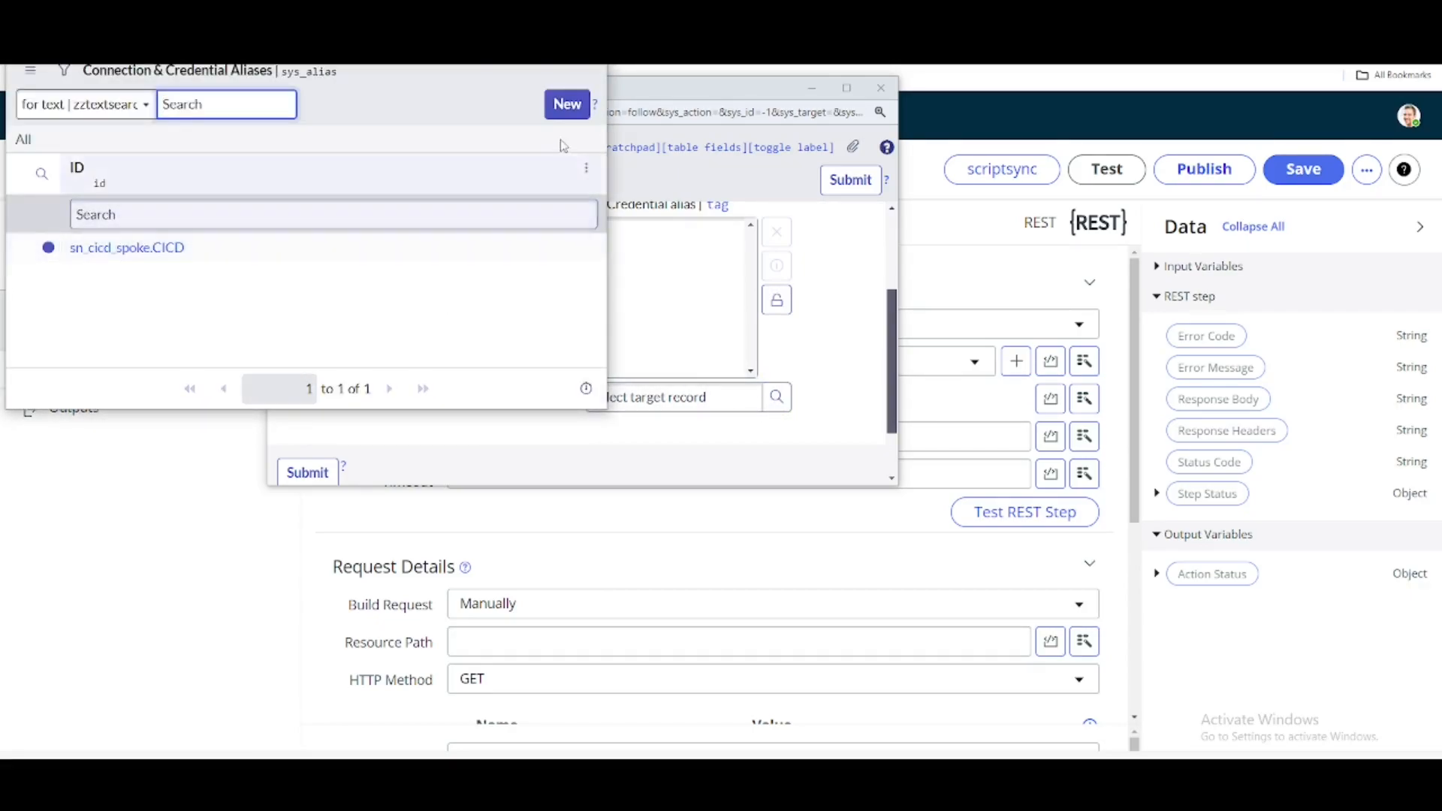
left_click(574, 103)
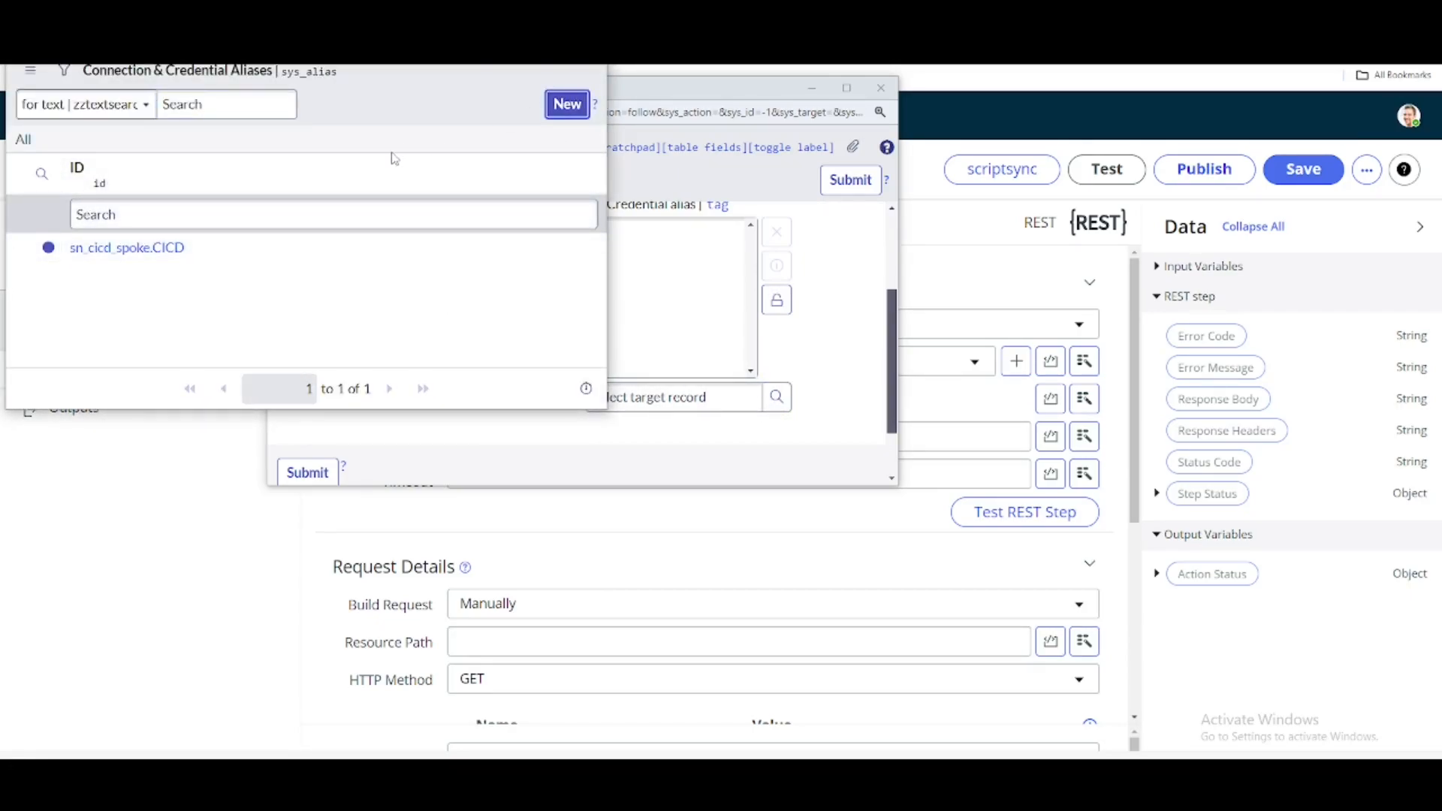
scroll(235, 169, "down", 4)
scroll(236, 169, "up", 5)
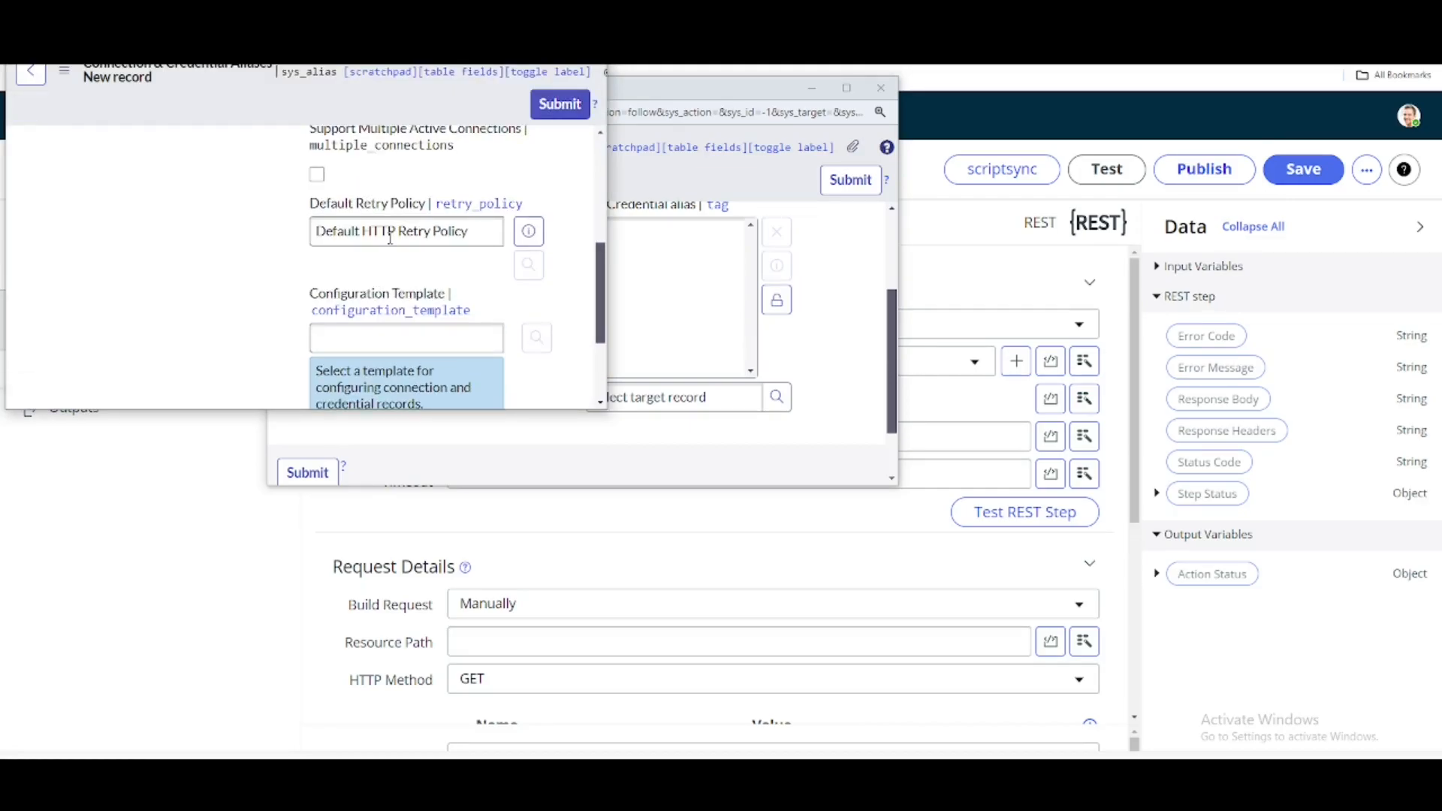
left_click(451, 271)
left_click(415, 311)
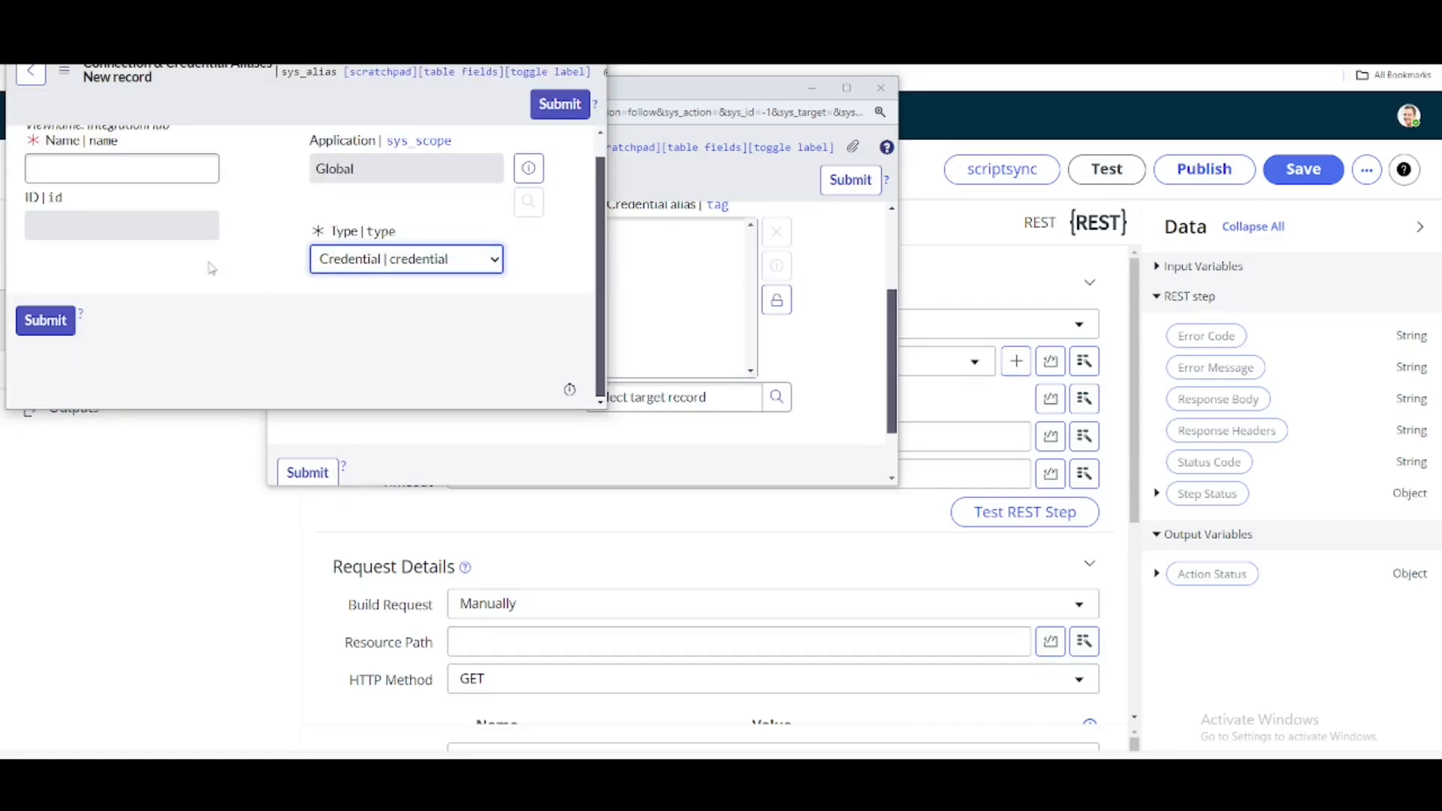
left_click(167, 193)
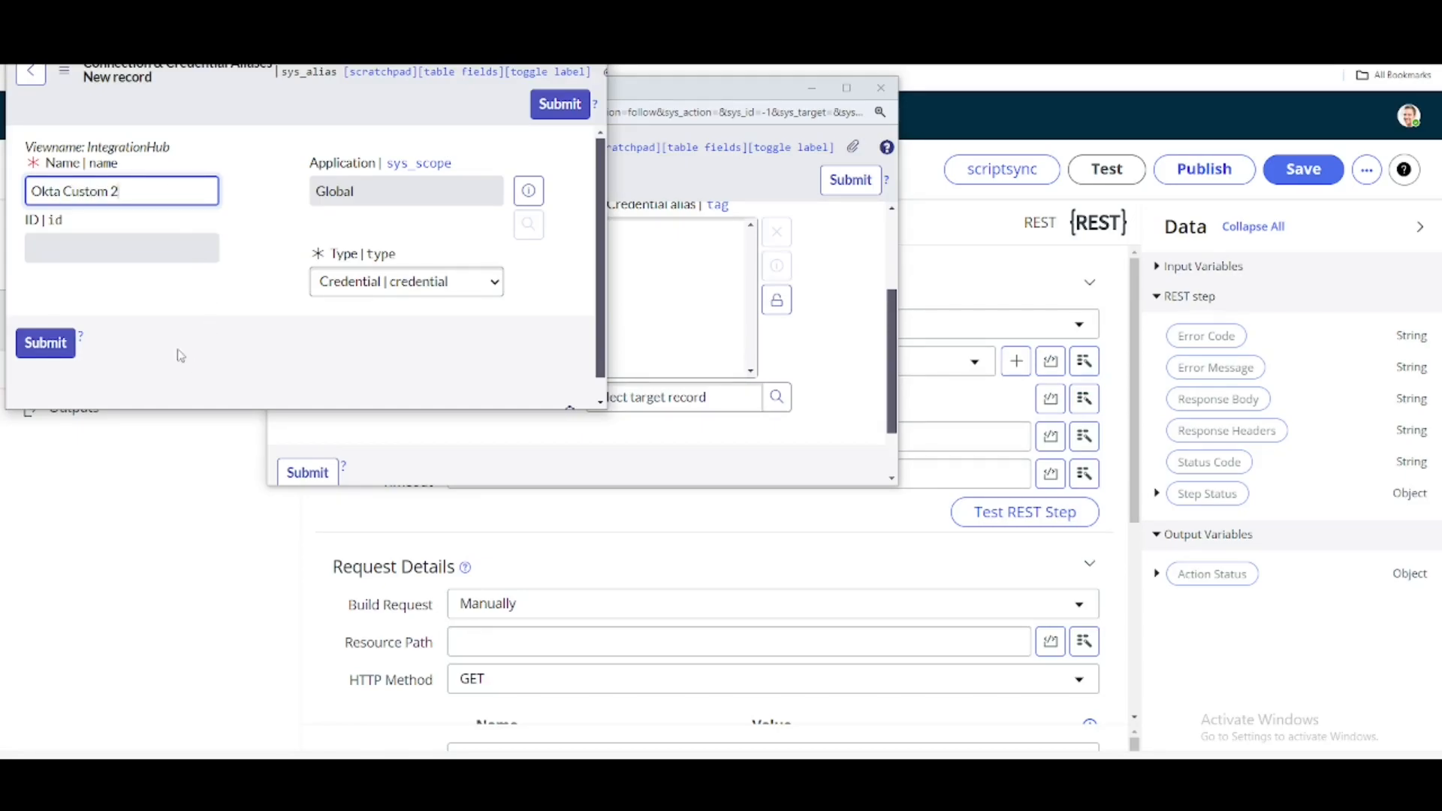
left_click(43, 342)
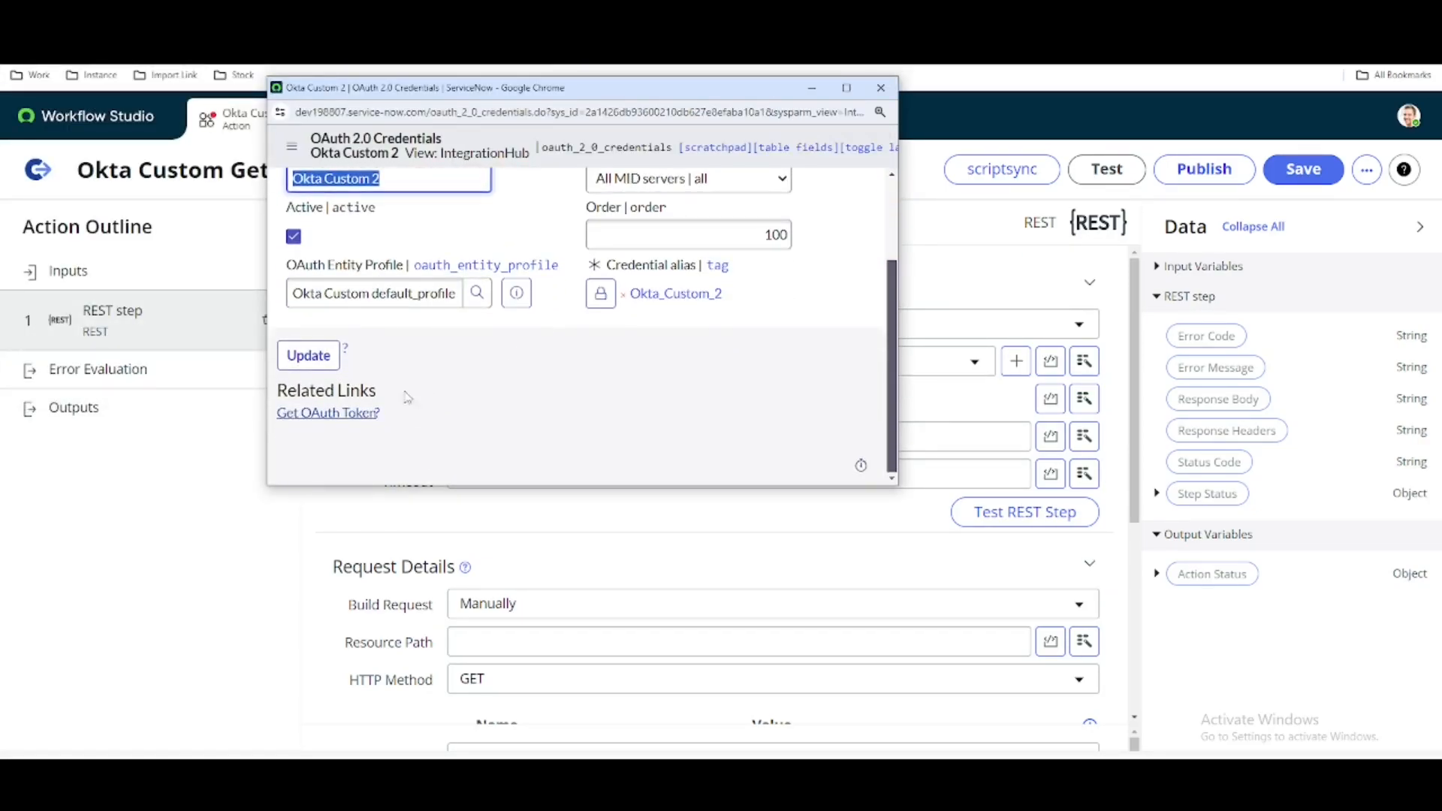
- Request an OAuth token for the Okta Custom 2 credential, update the record and close its window
left_click(362, 413)
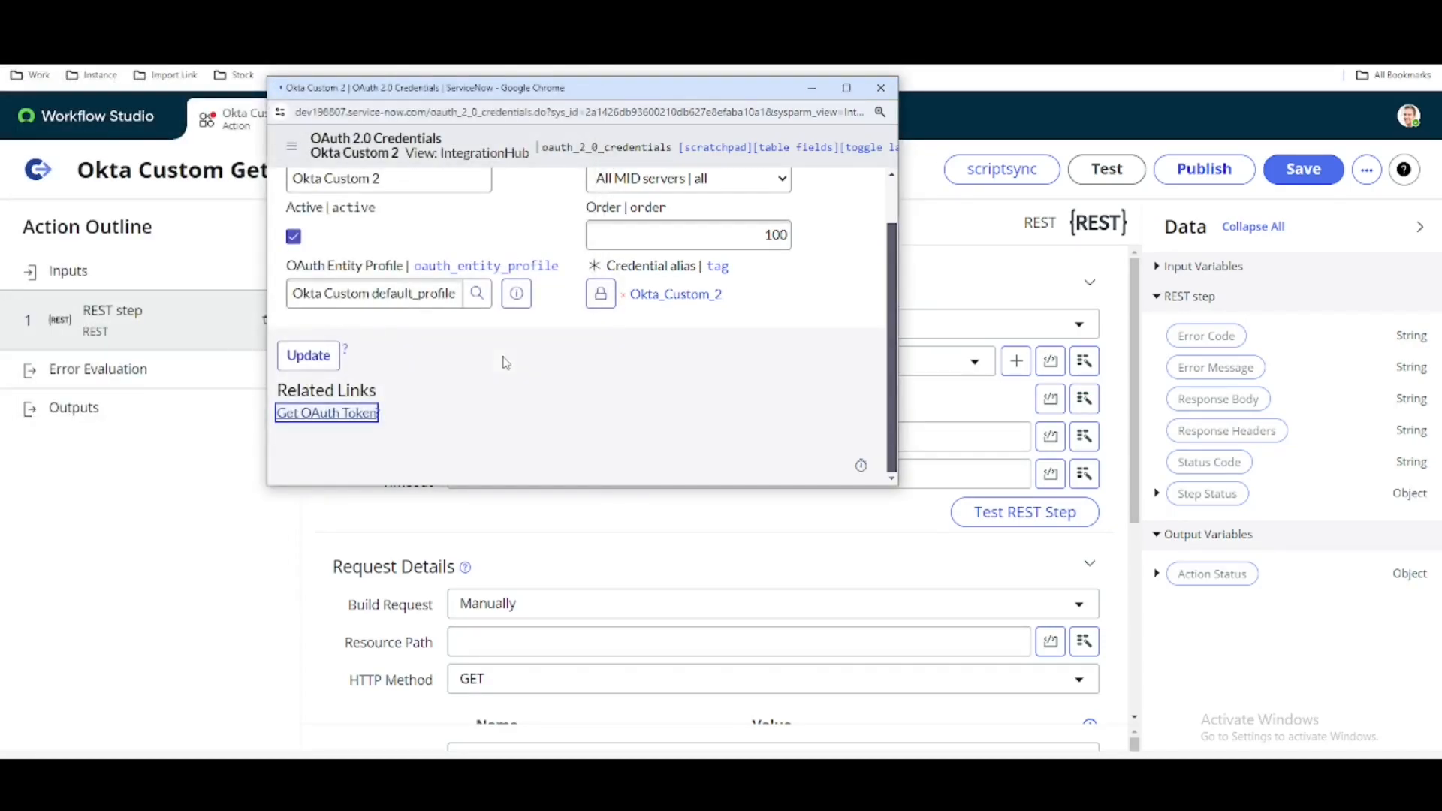
scroll(594, 366, "down", 2)
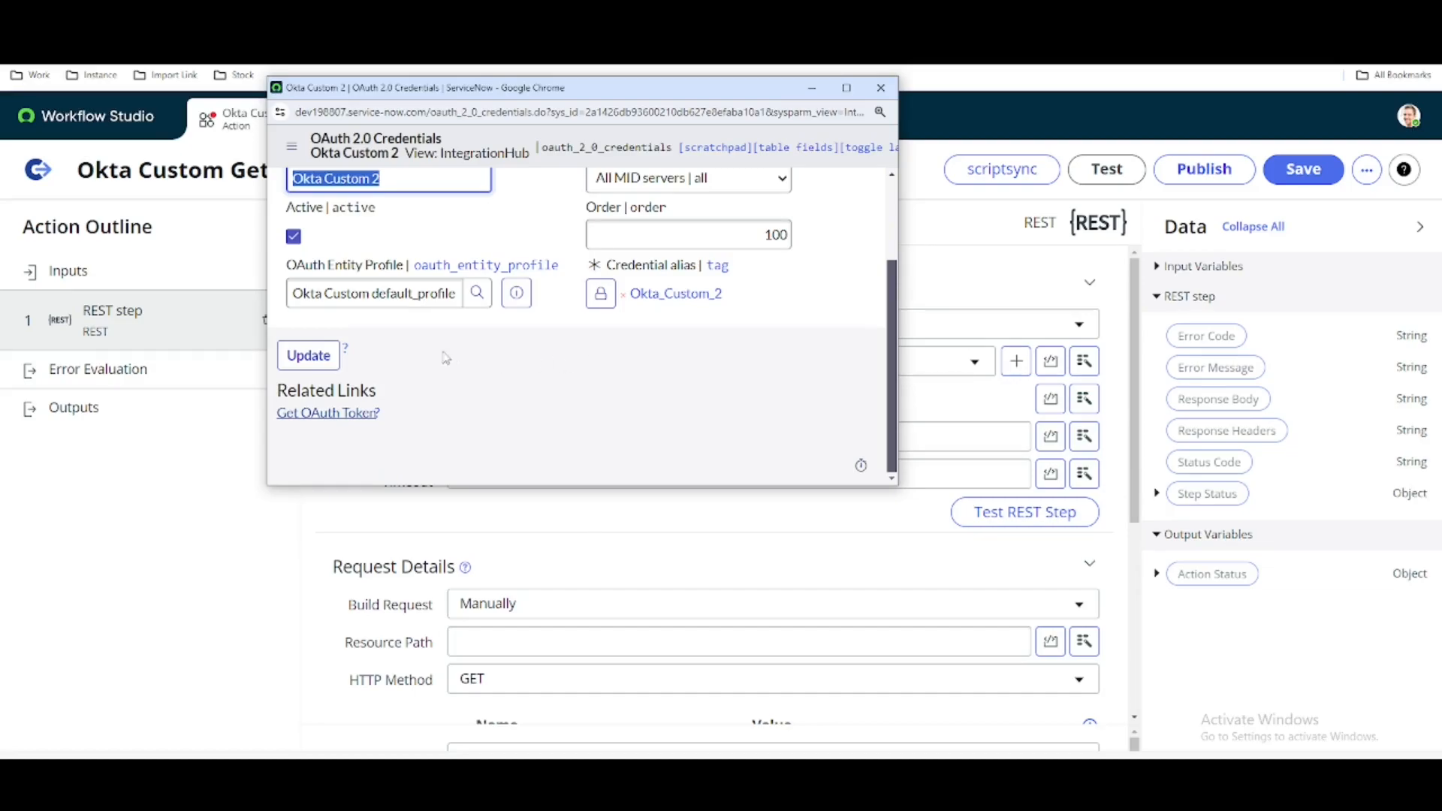
left_click(308, 355)
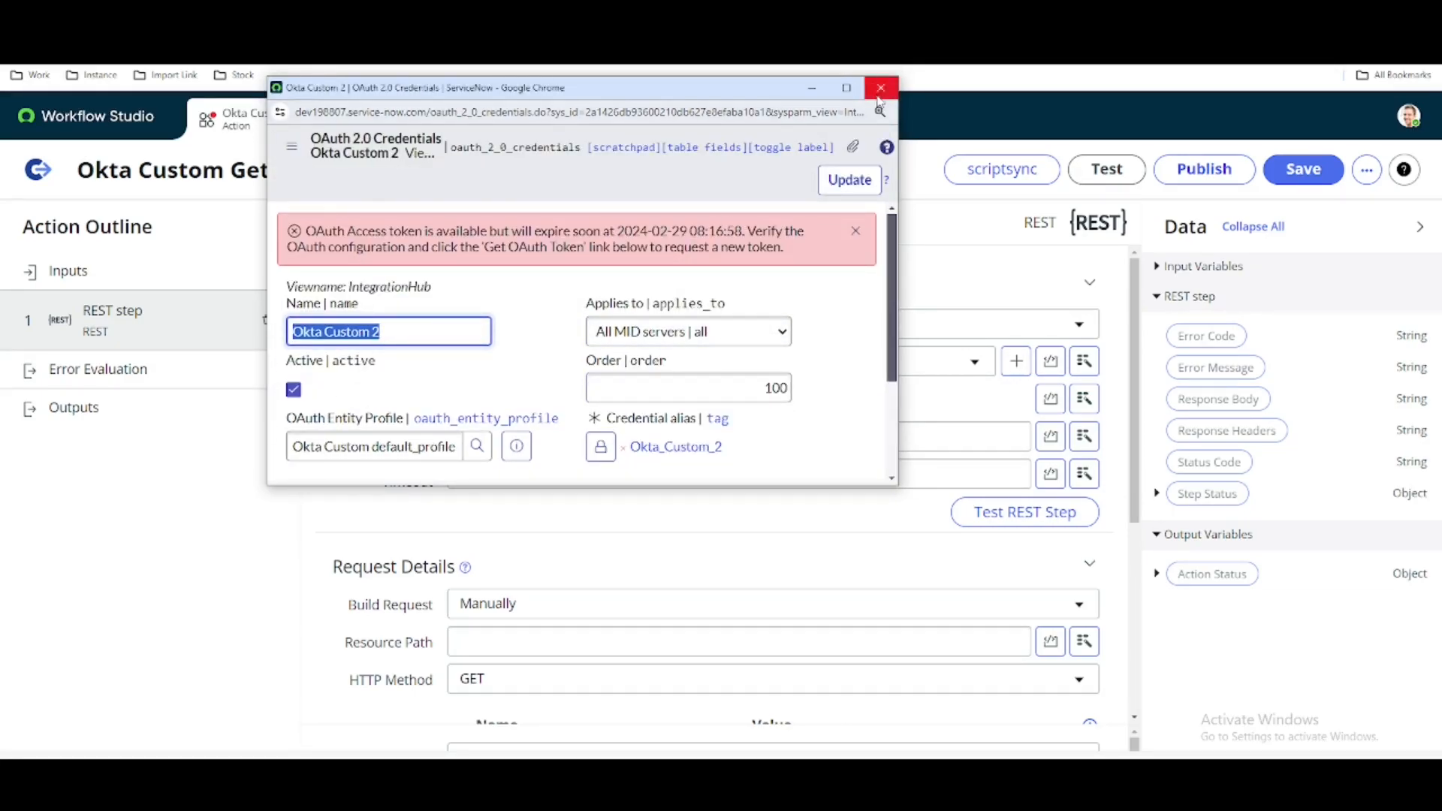
left_click(880, 88)
left_click(645, 372)
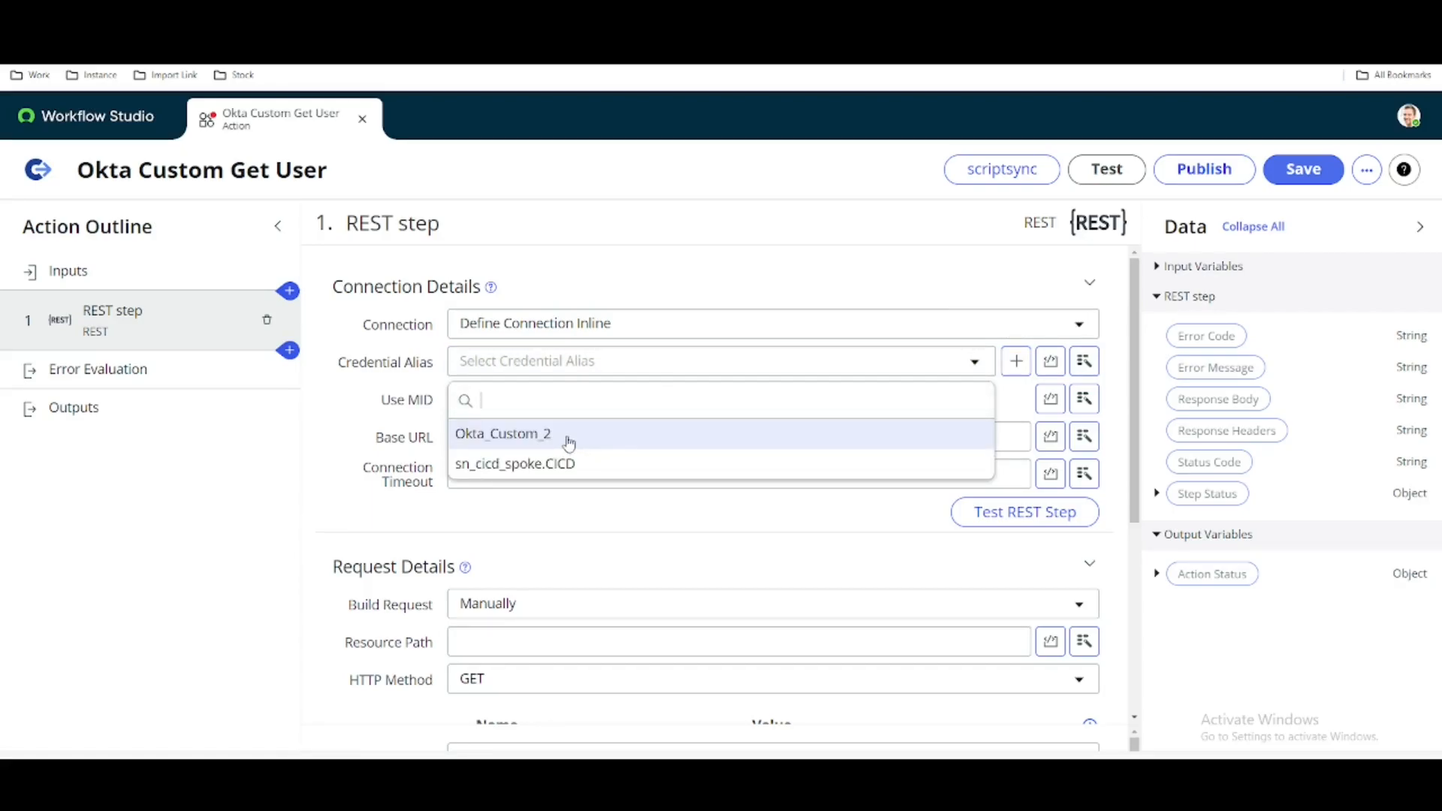
left_click(574, 431)
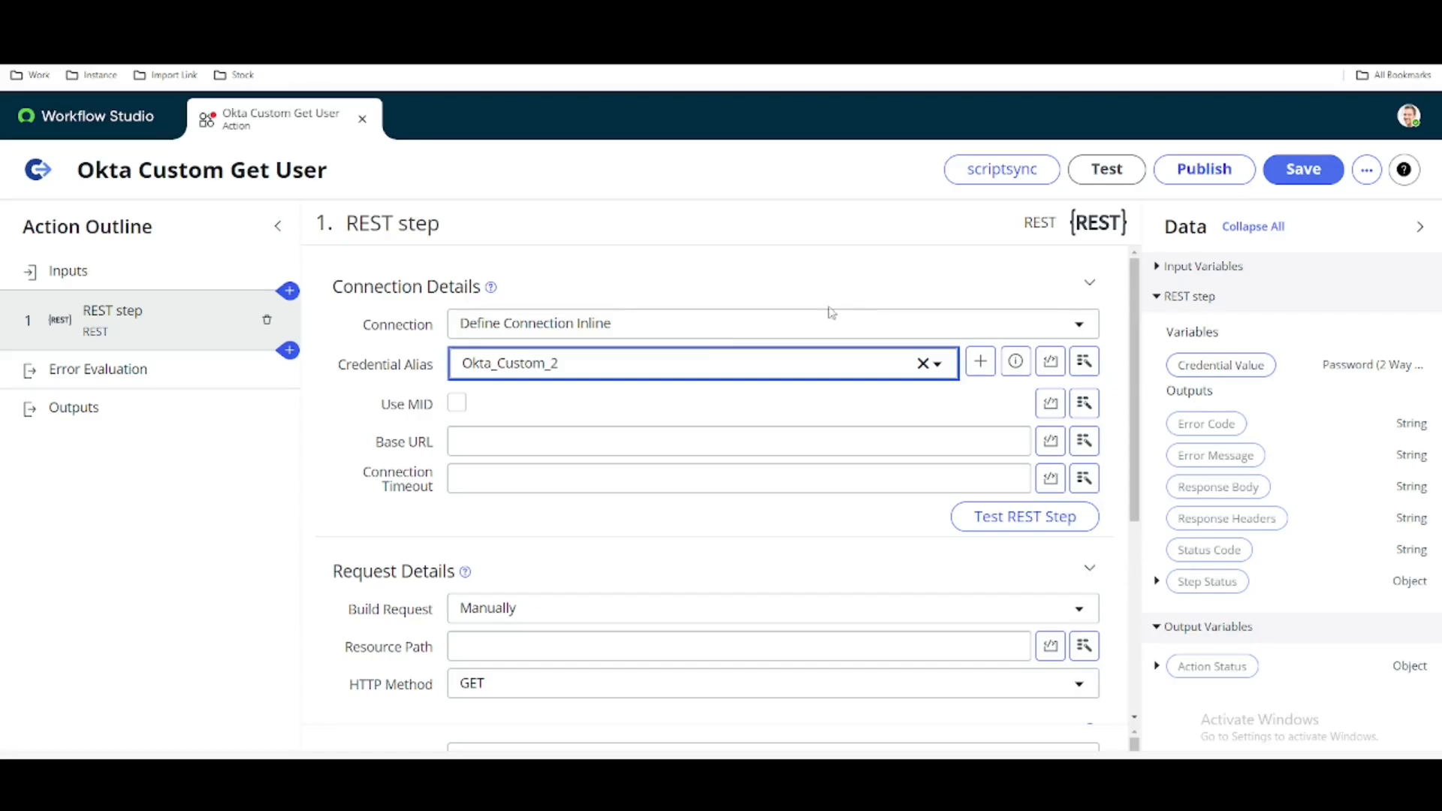
left_click(503, 443)
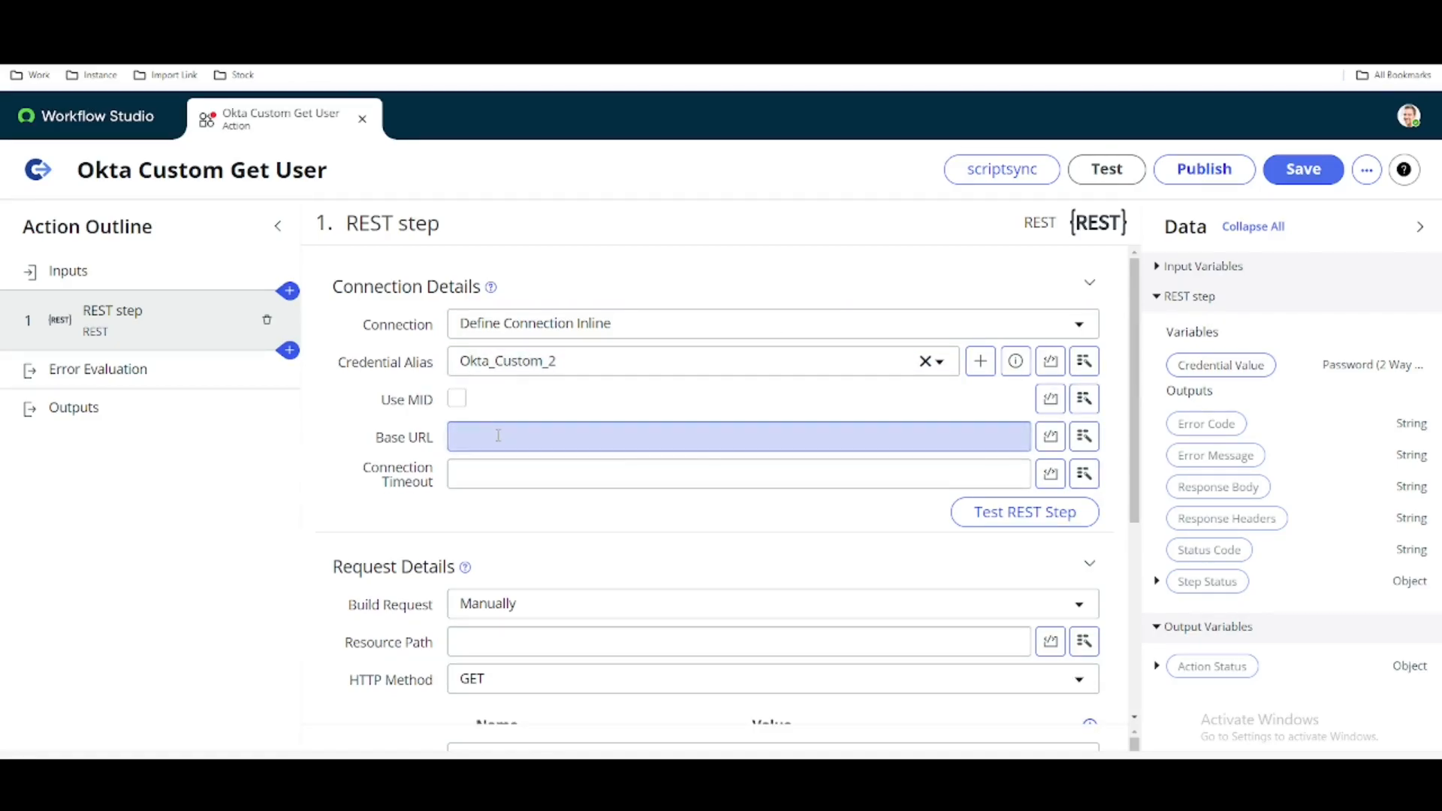
left_click(542, 331)
left_click(522, 386)
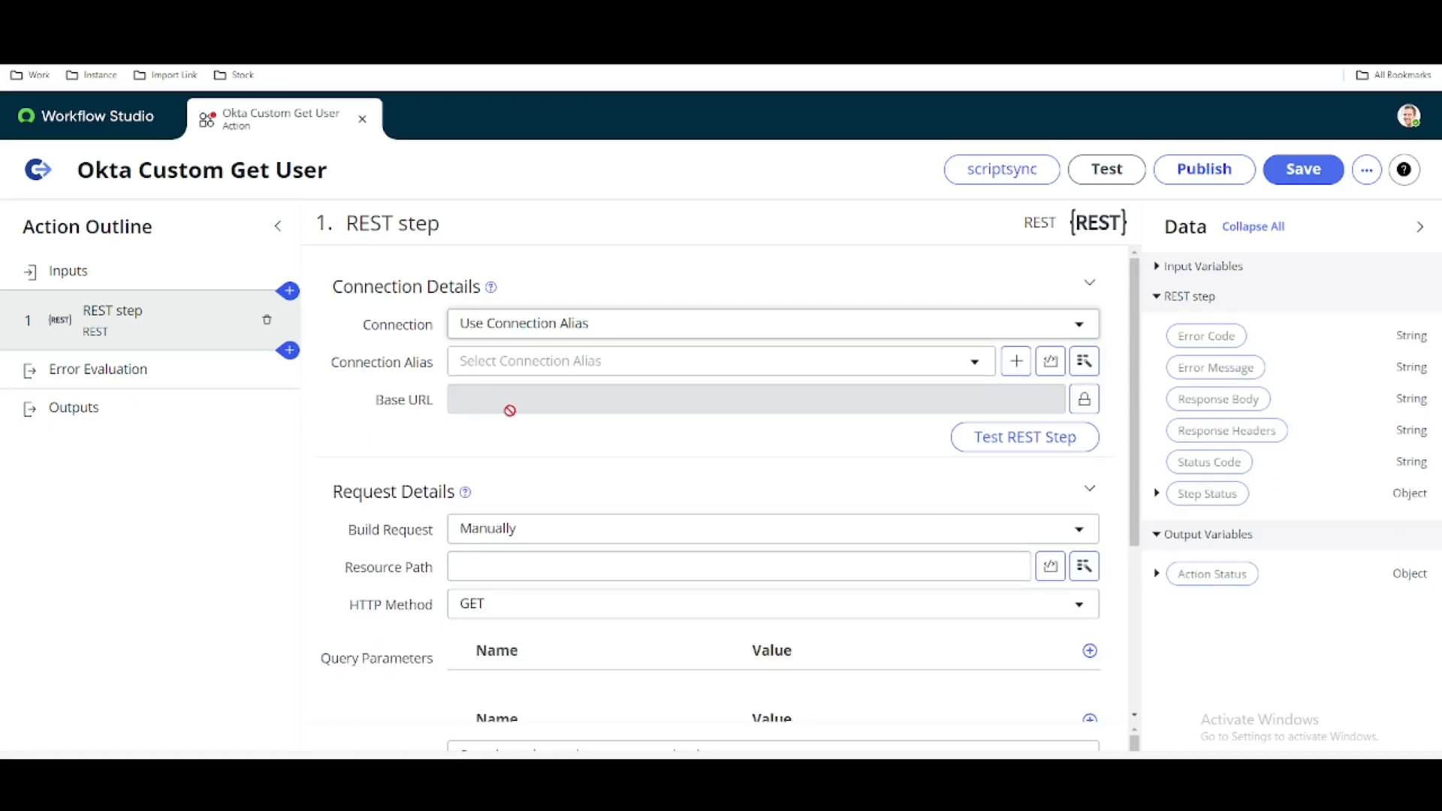
left_click(557, 329)
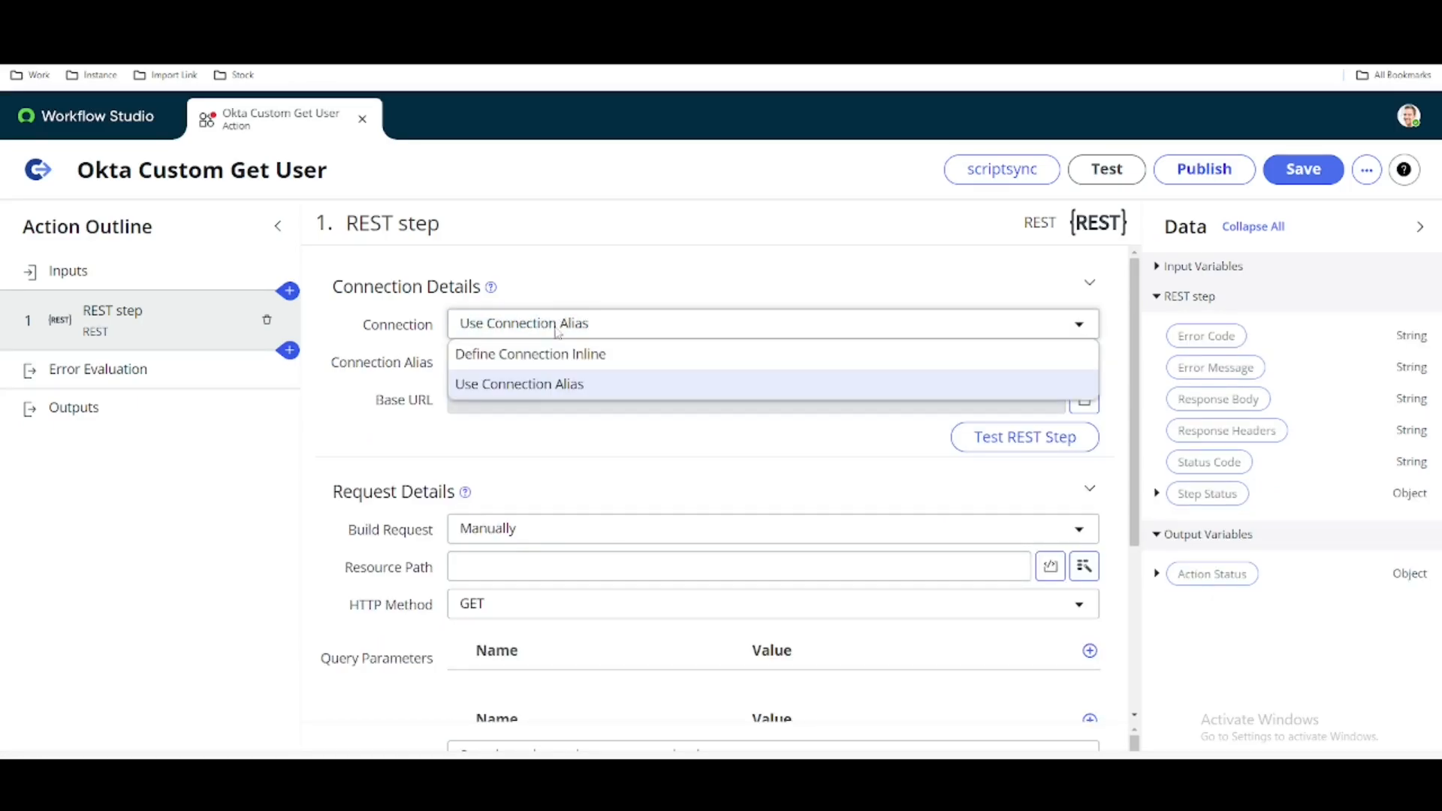
left_click(526, 358)
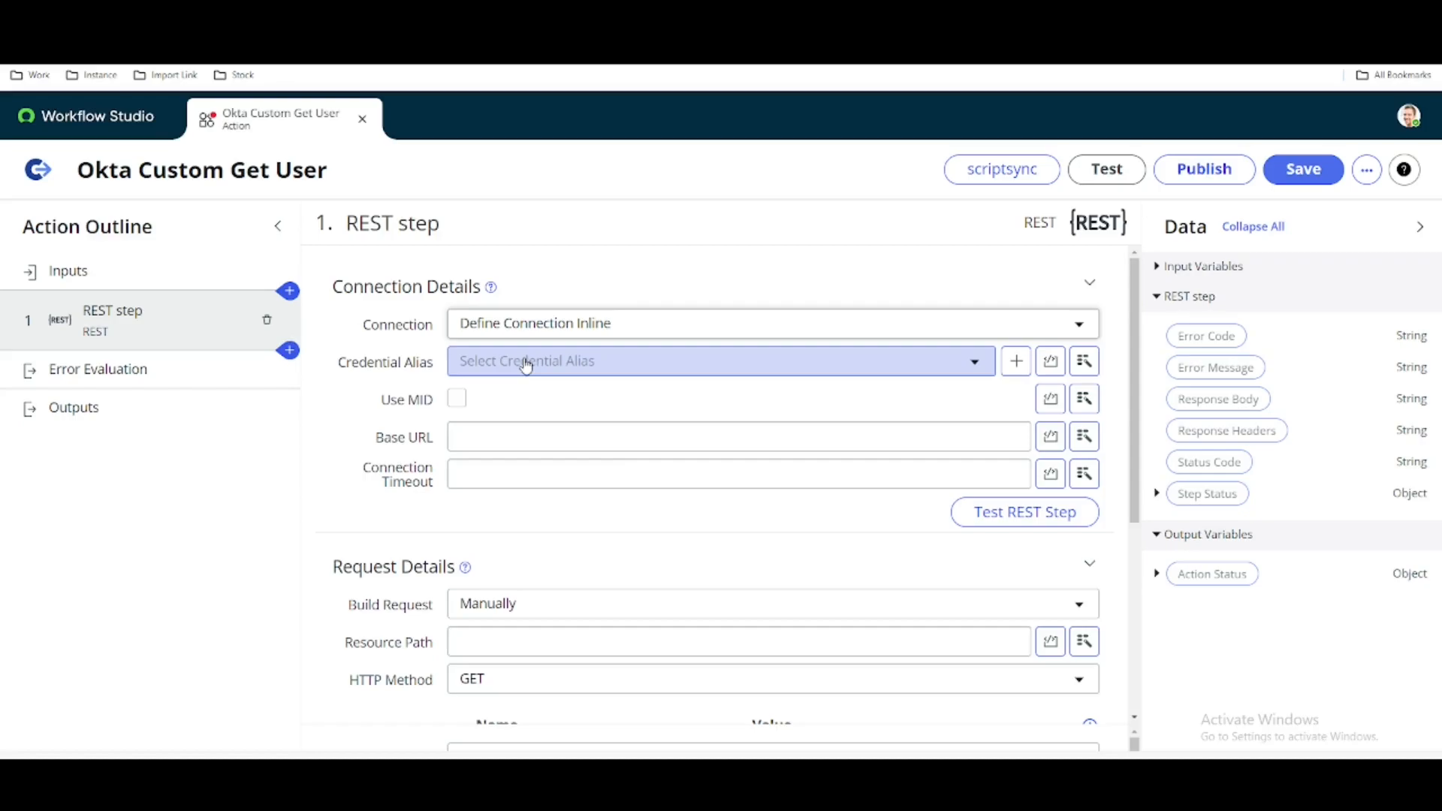
- Set the credential alias to Okta_Custom_2 and fill the Base URL with the users request address copied from Postman
left_click(525, 365)
left_click(510, 430)
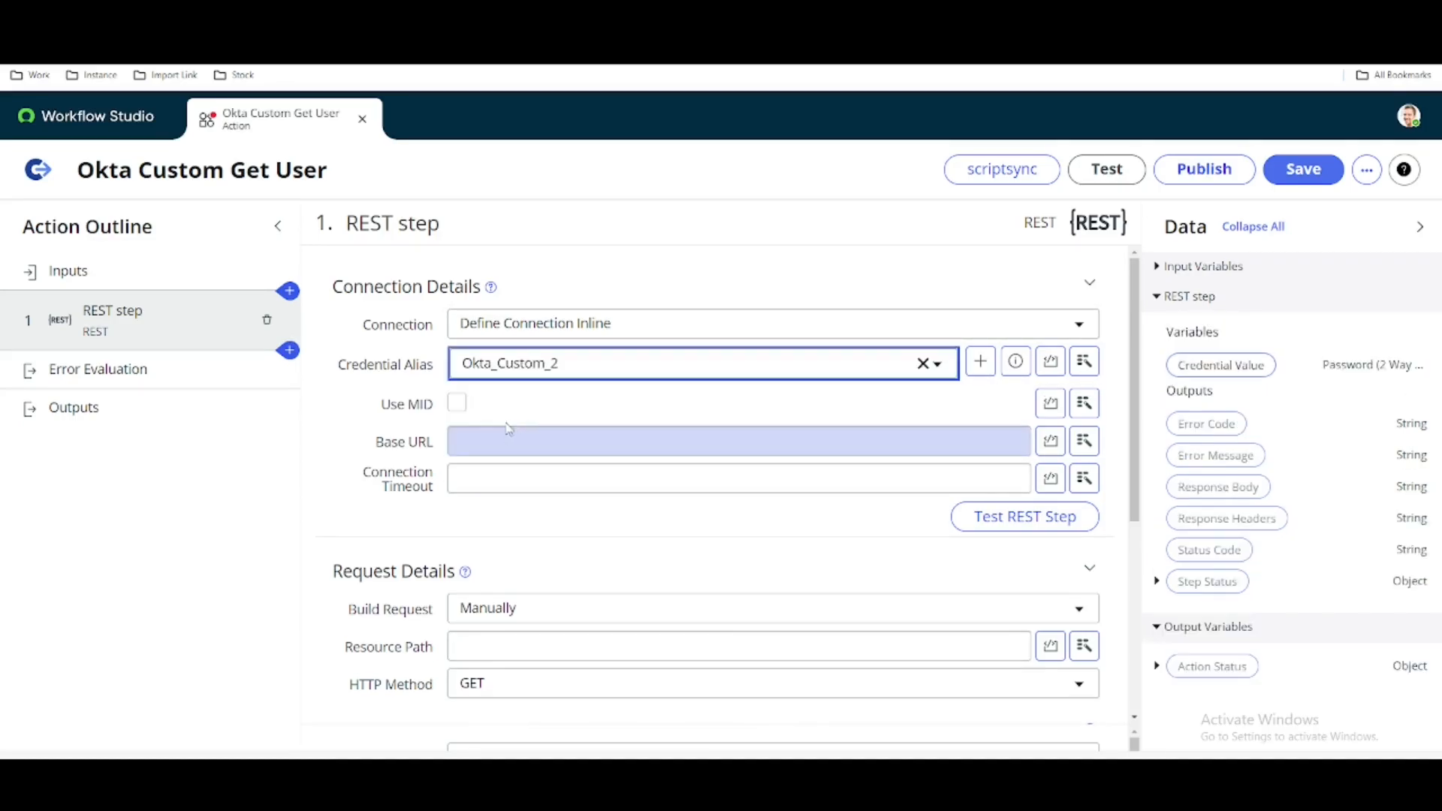
left_click(512, 439)
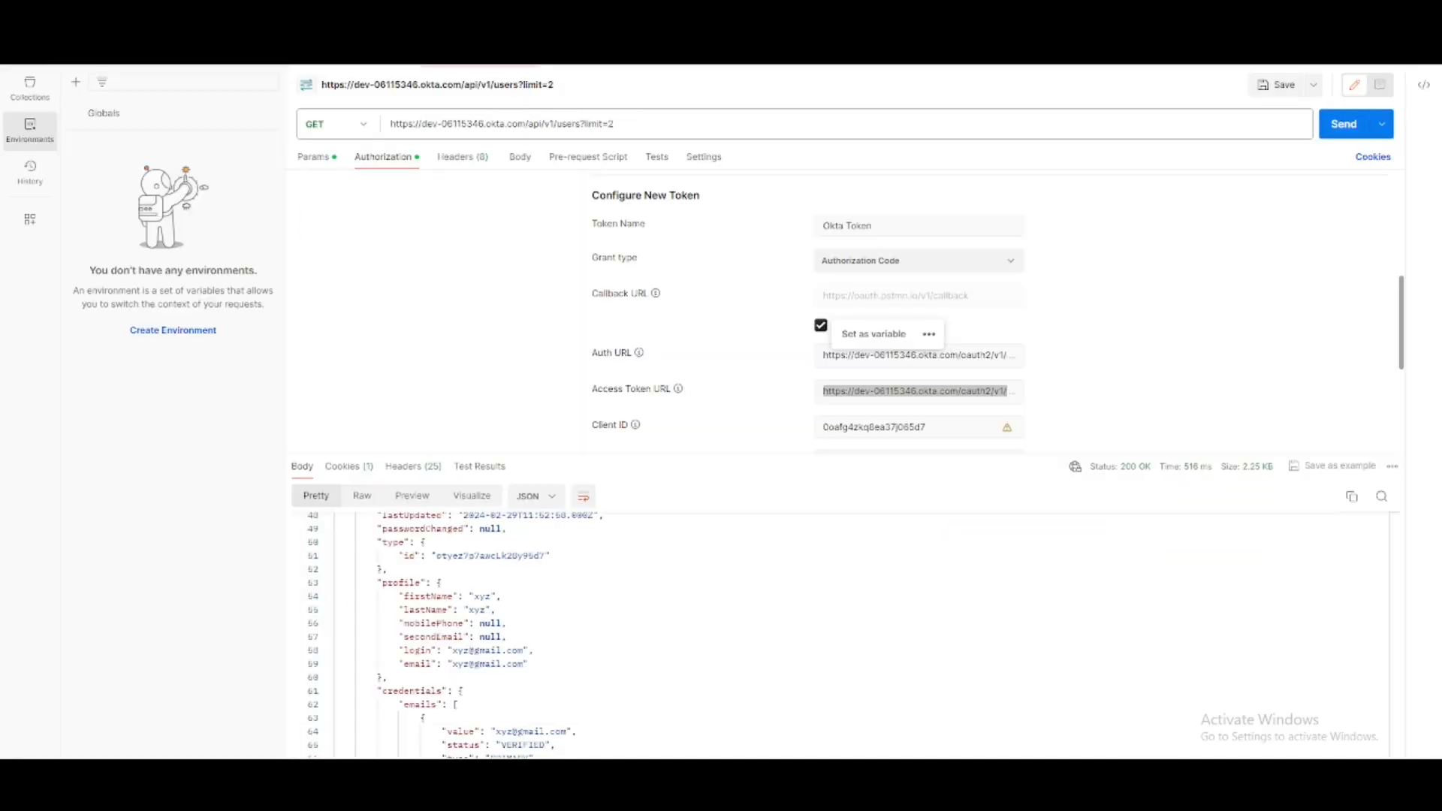
left_click_drag(618, 124, 368, 137)
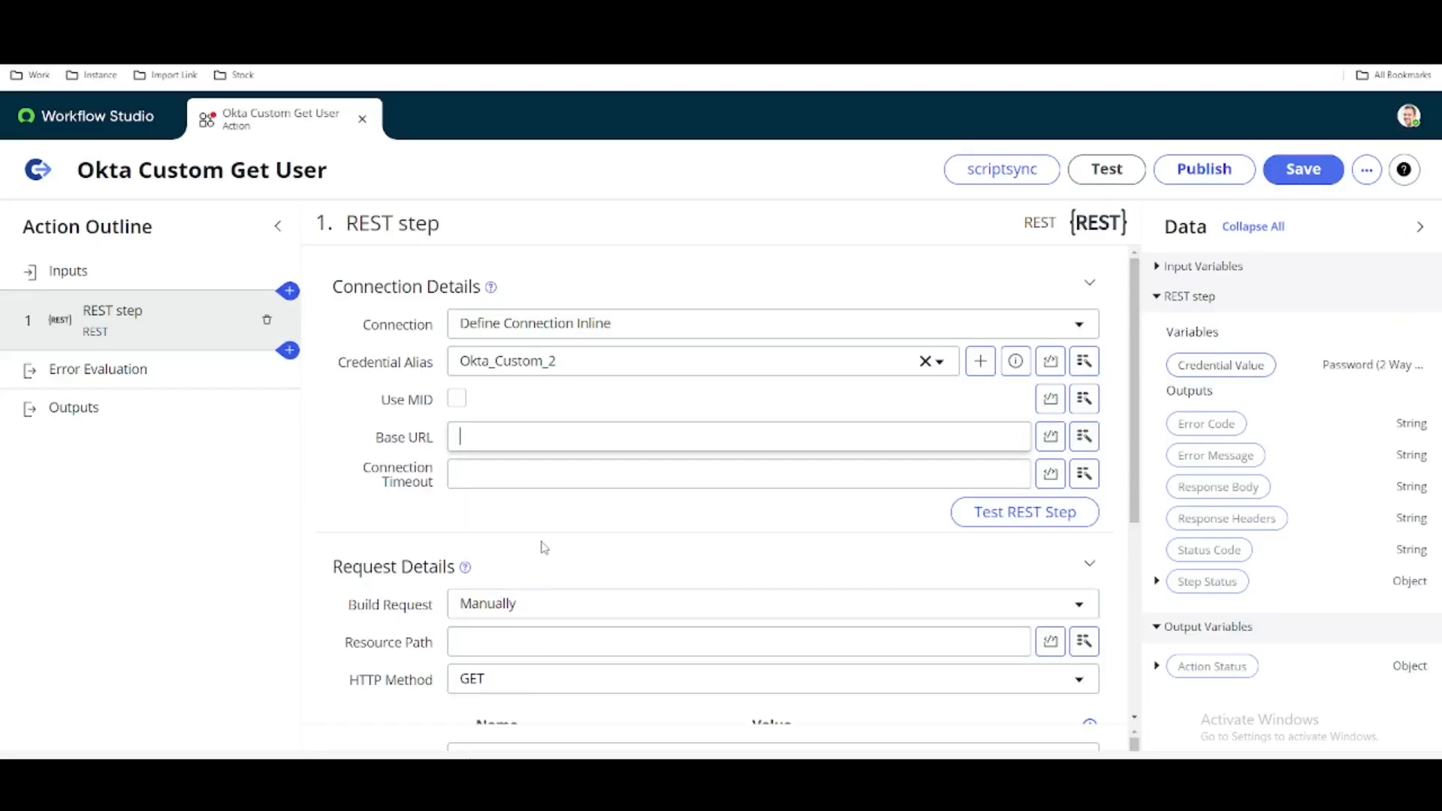
type("https://dev-06115346.okta.com/api/v1/users?limit=2")
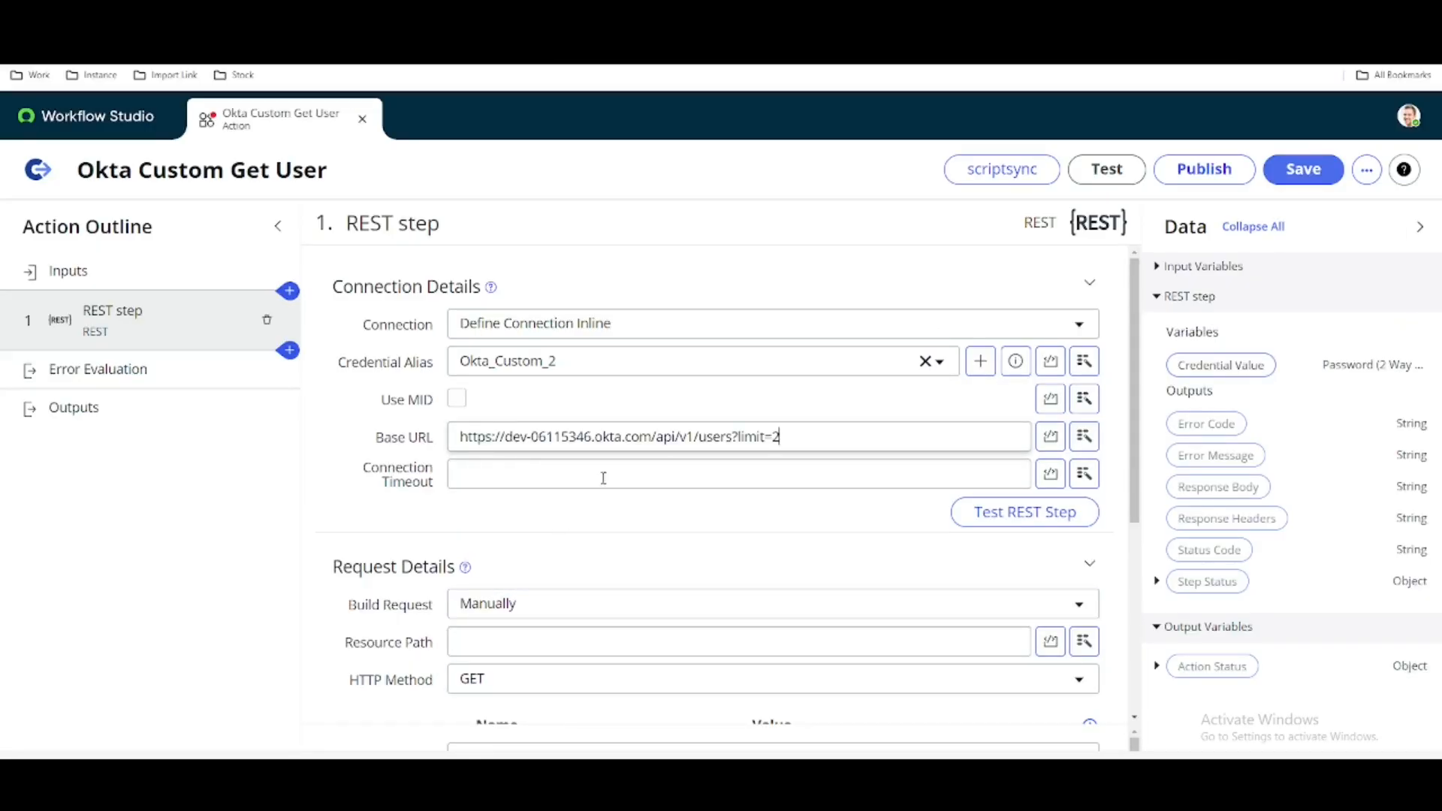
left_click_drag(651, 435, 845, 431)
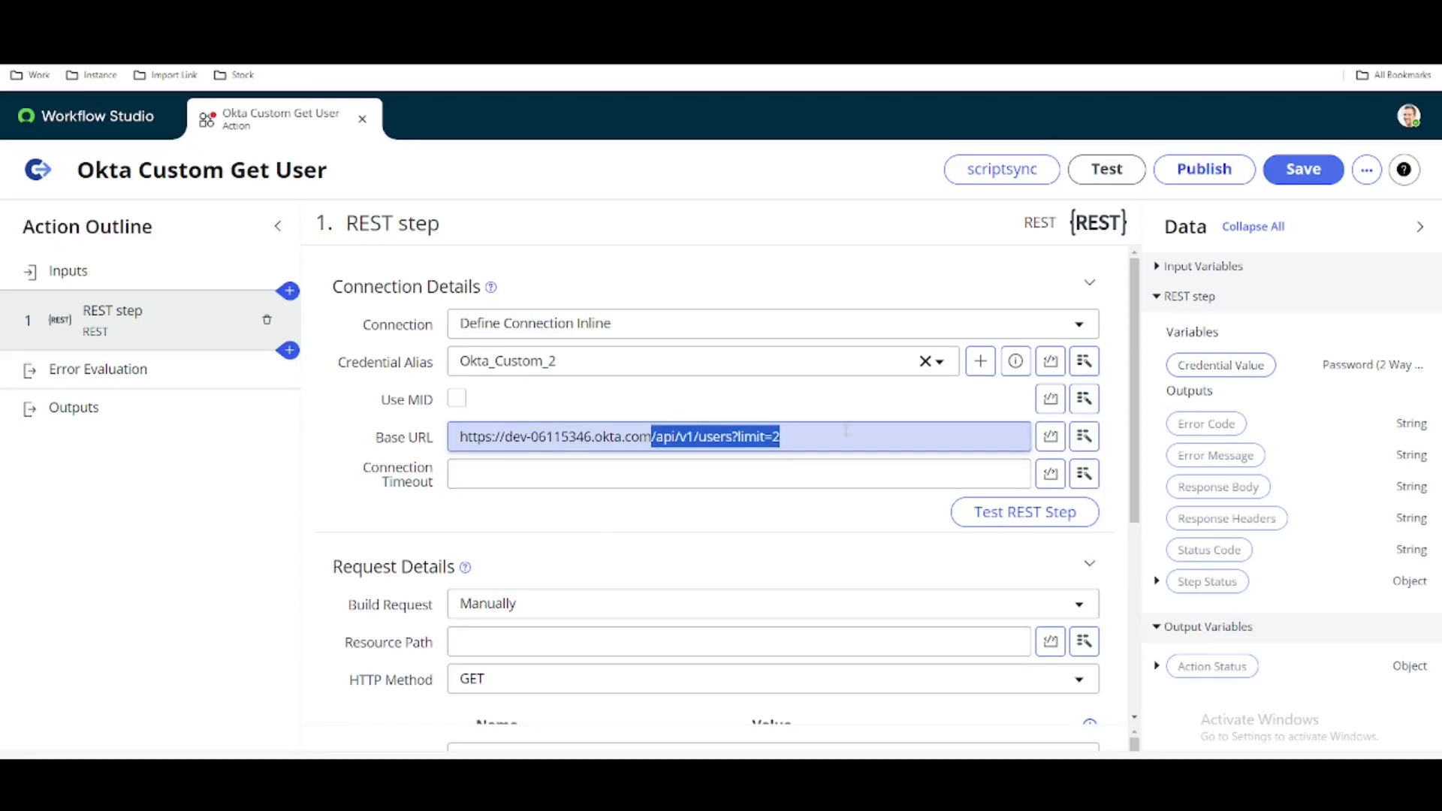
key("ctrl+x")
scroll(473, 571, "down", 1)
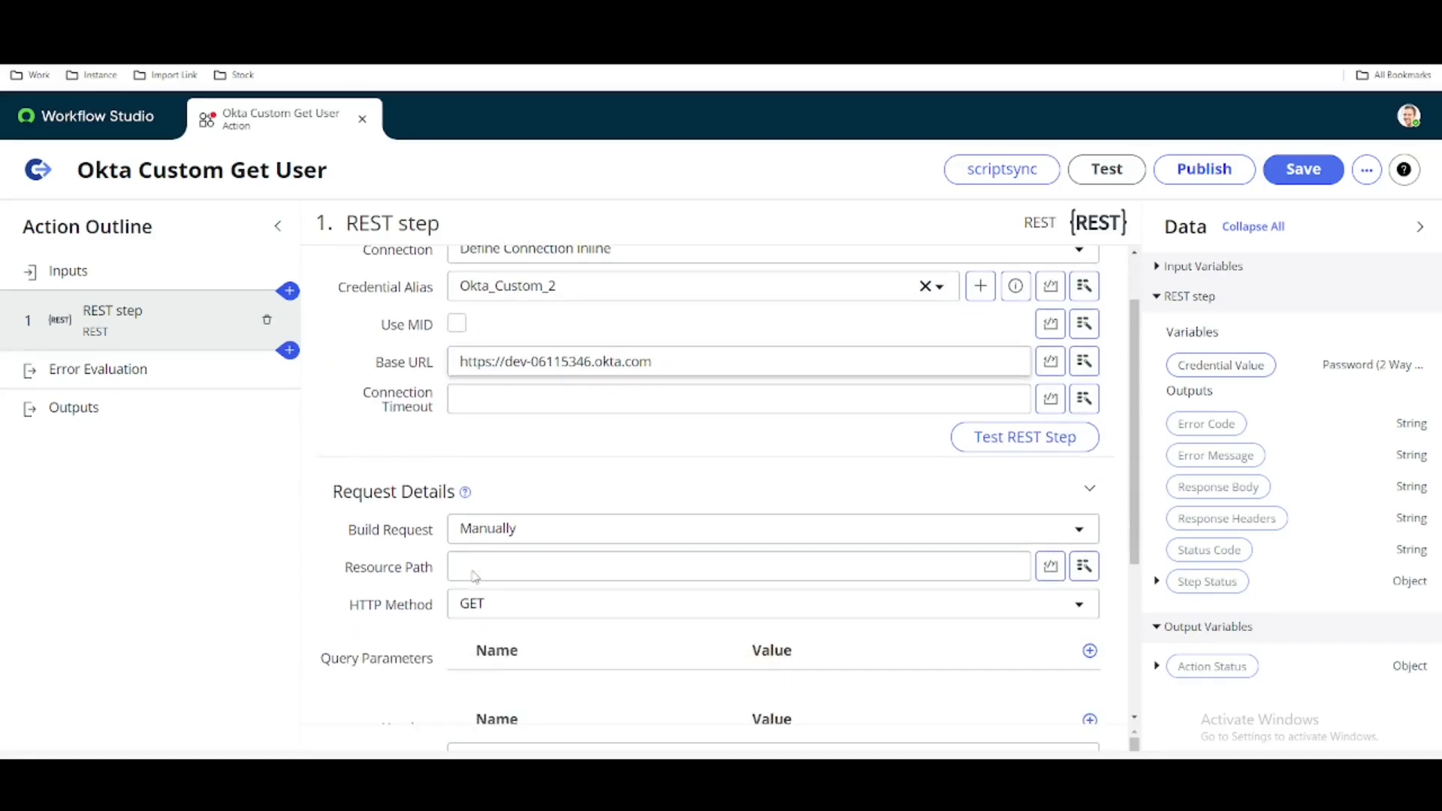
left_click(494, 568)
key("ctrl+v")
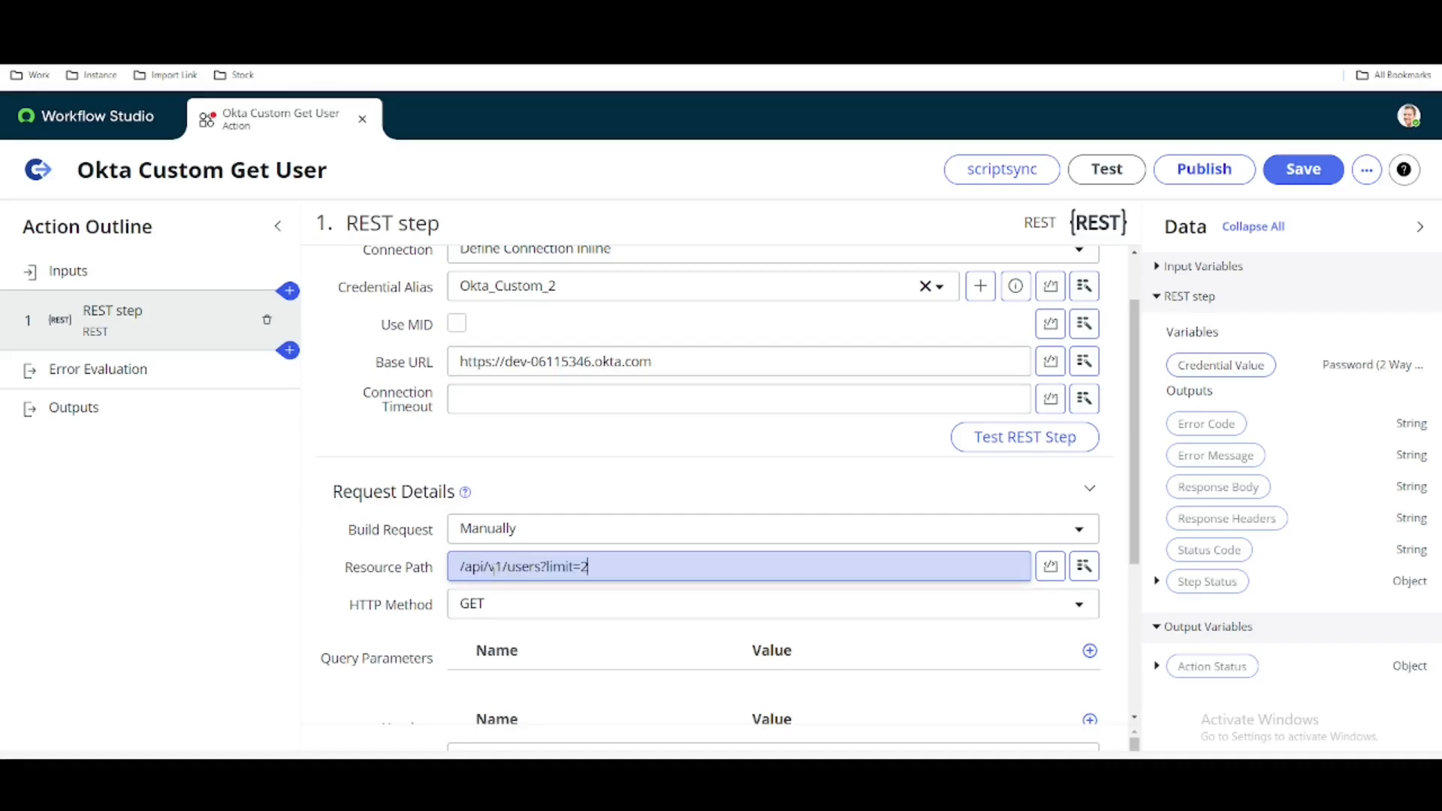
left_click_drag(542, 568, 644, 564)
key("BackSpace")
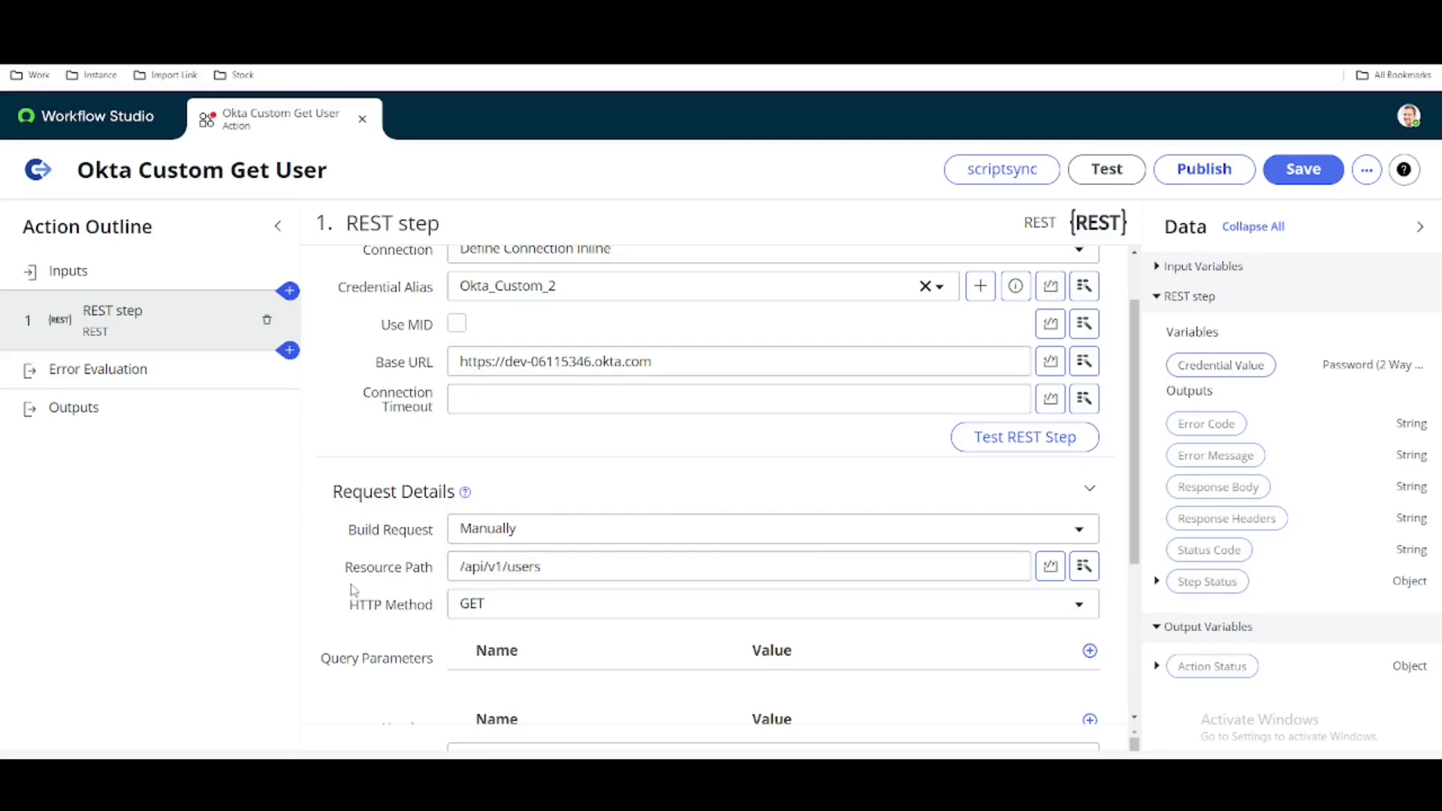
- Check the remaining REST step settings, save the Okta Custom Get User action and run a test of it
scroll(353, 593, "down", 1)
scroll(354, 589, "down", 3)
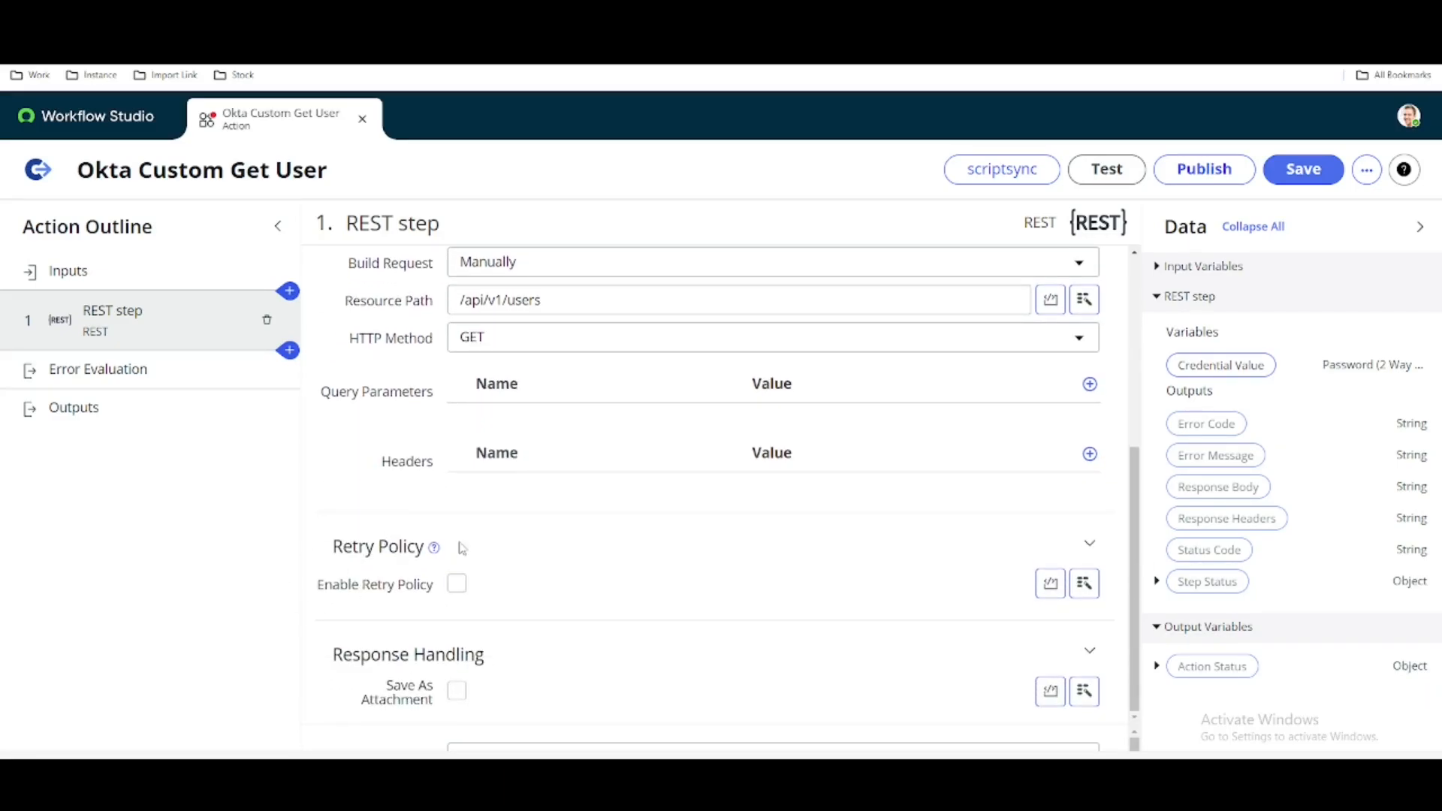
scroll(387, 444, "up", 3)
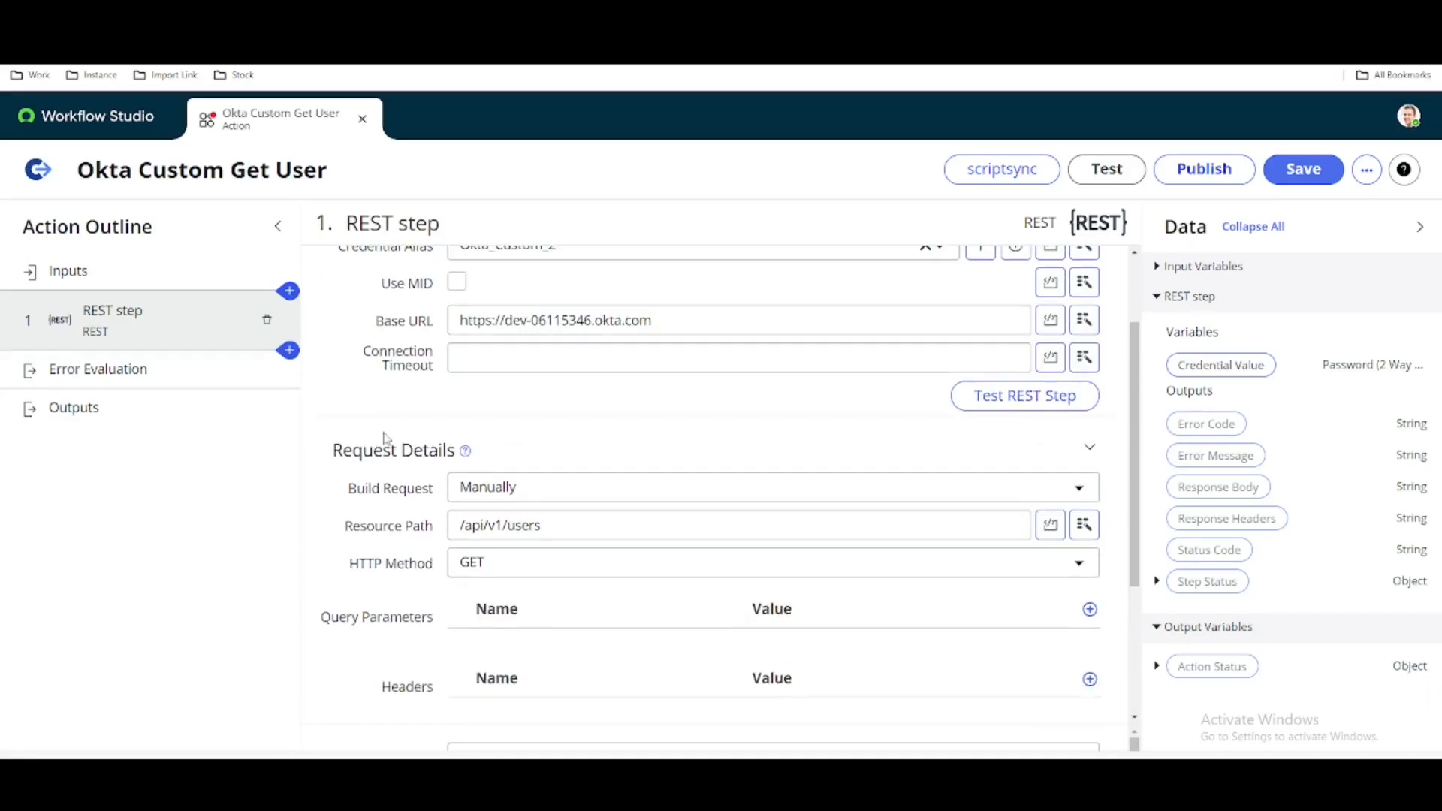
left_click(1303, 169)
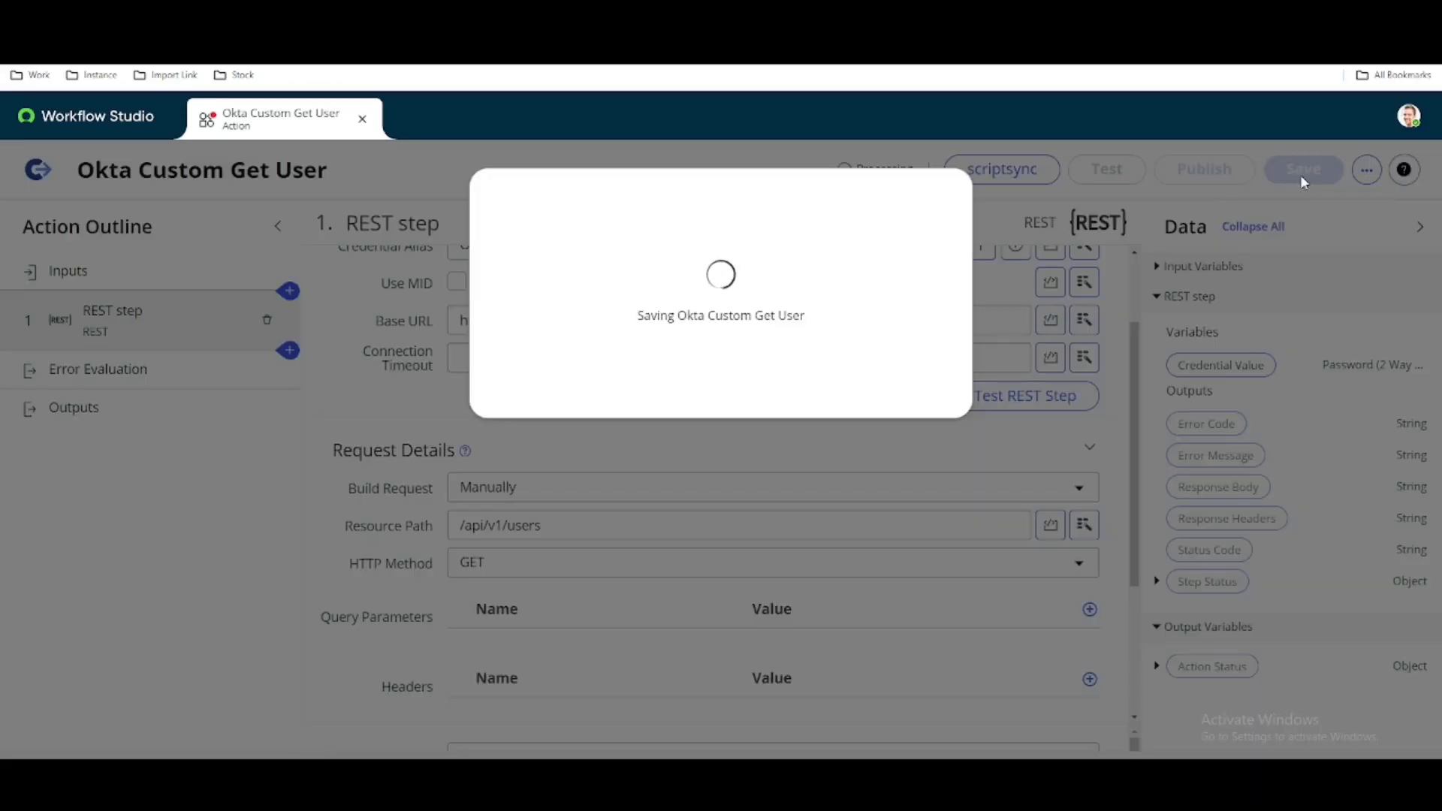
scroll(746, 404, "down", 3)
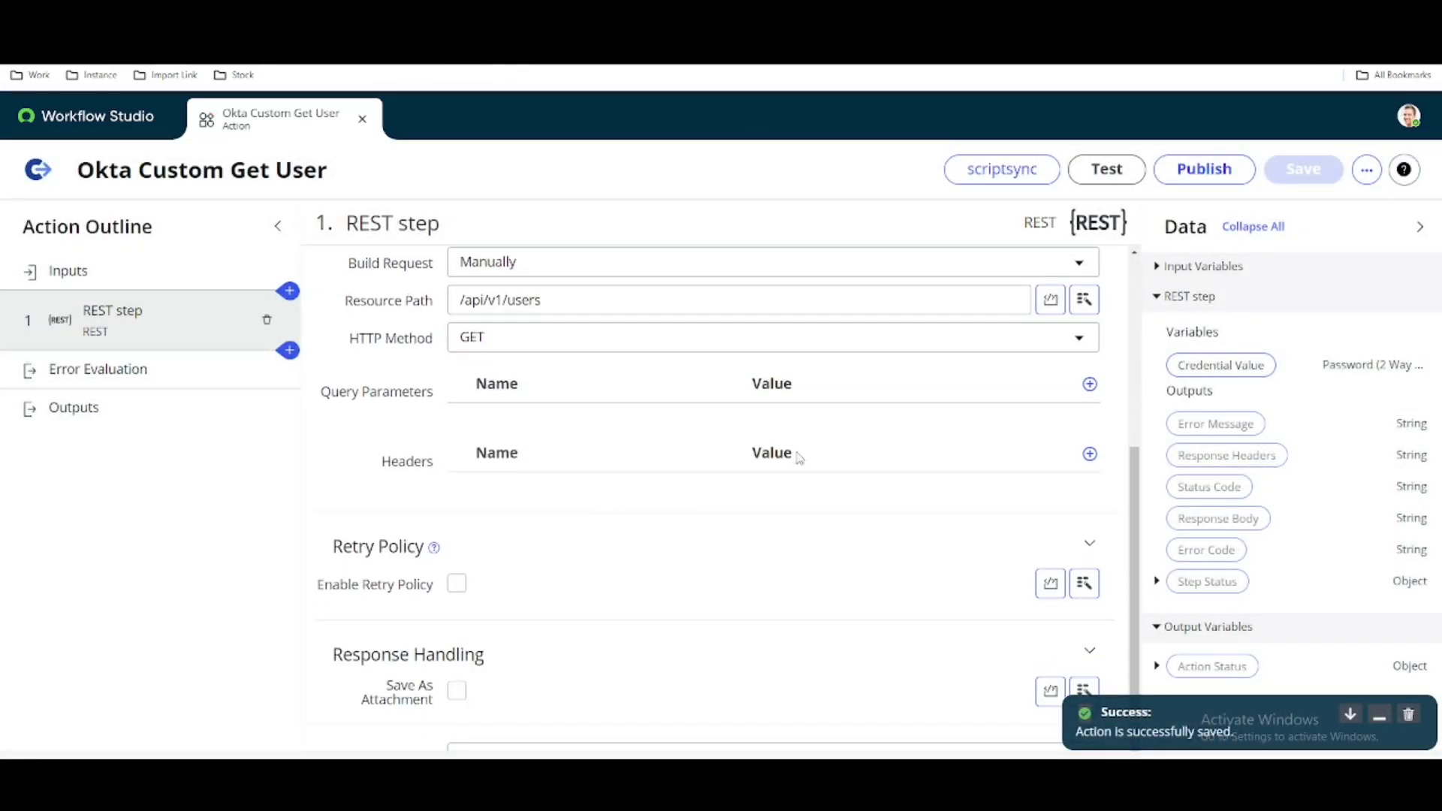
left_click(1105, 170)
left_click(1099, 421)
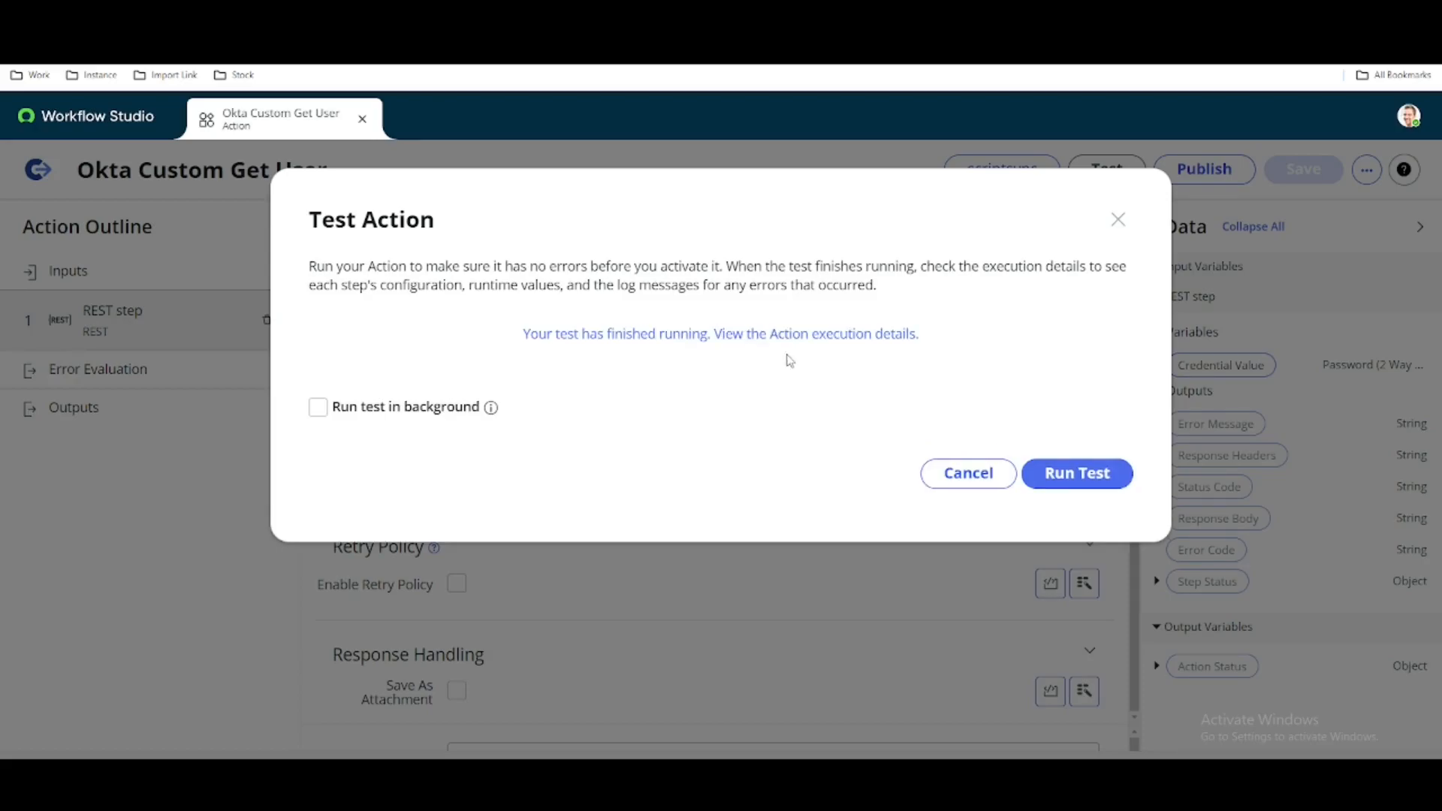
- Open the execution details of the finished test and expand the action's steps to examine the REST step's output data
left_click(775, 339)
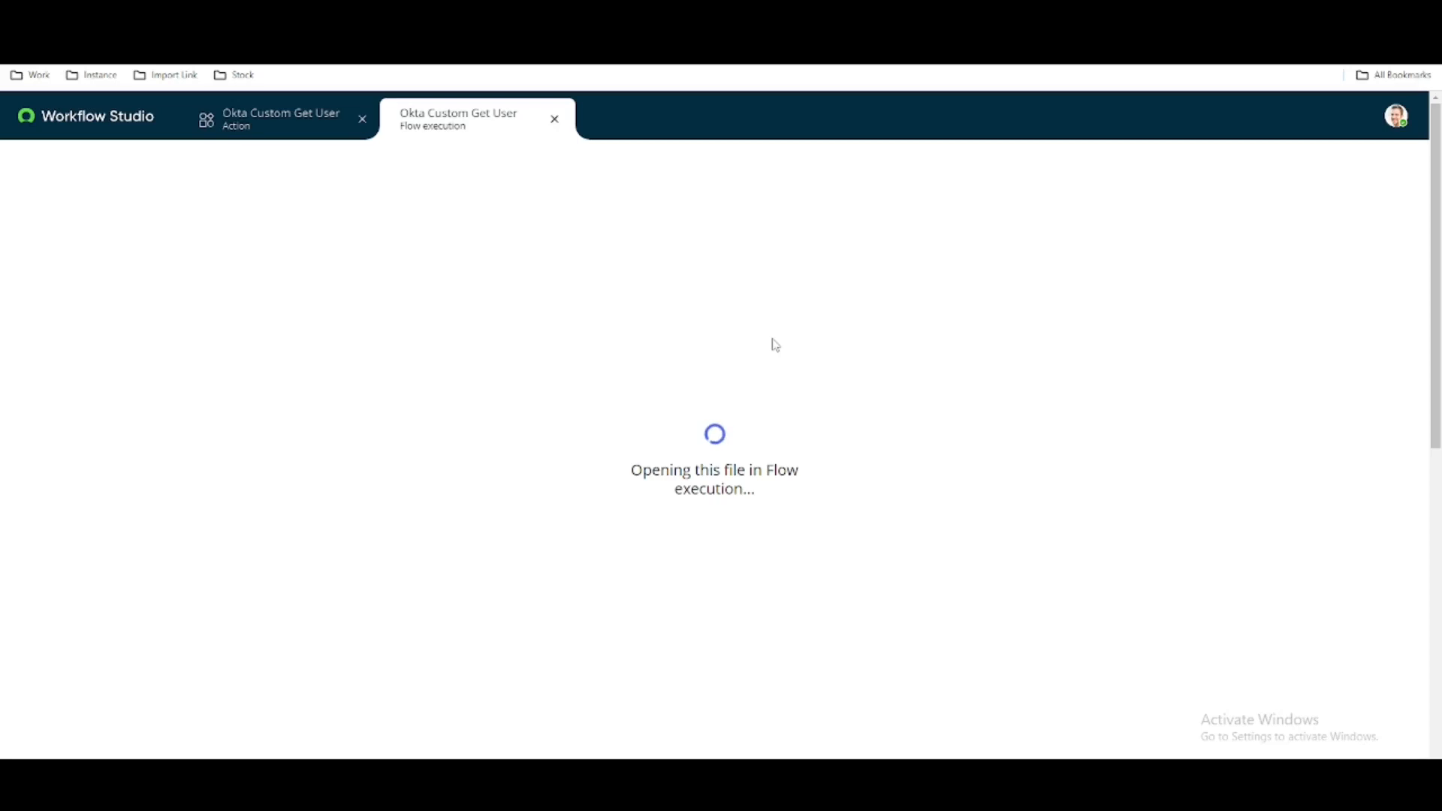
scroll(524, 521, "down", 1)
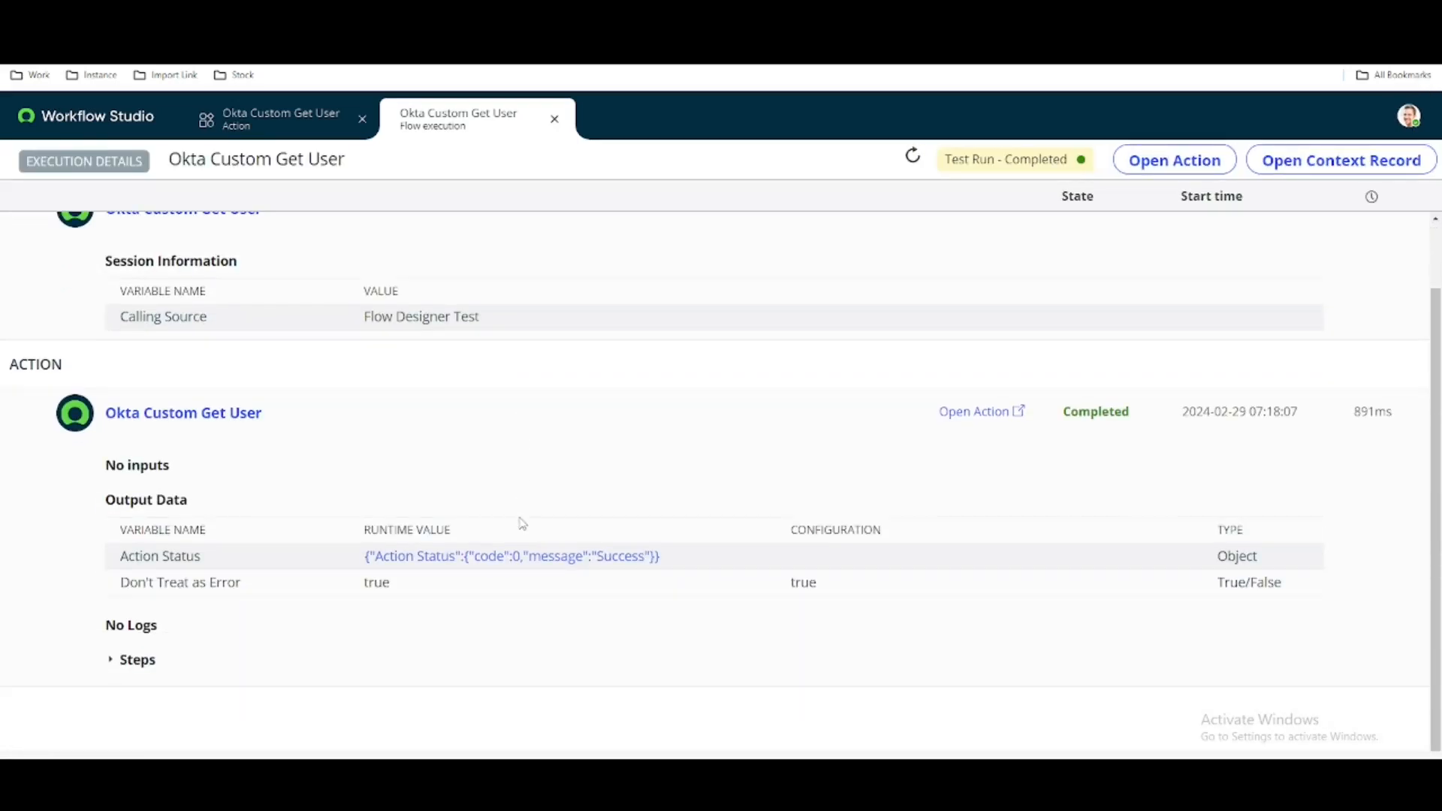
left_click(110, 660)
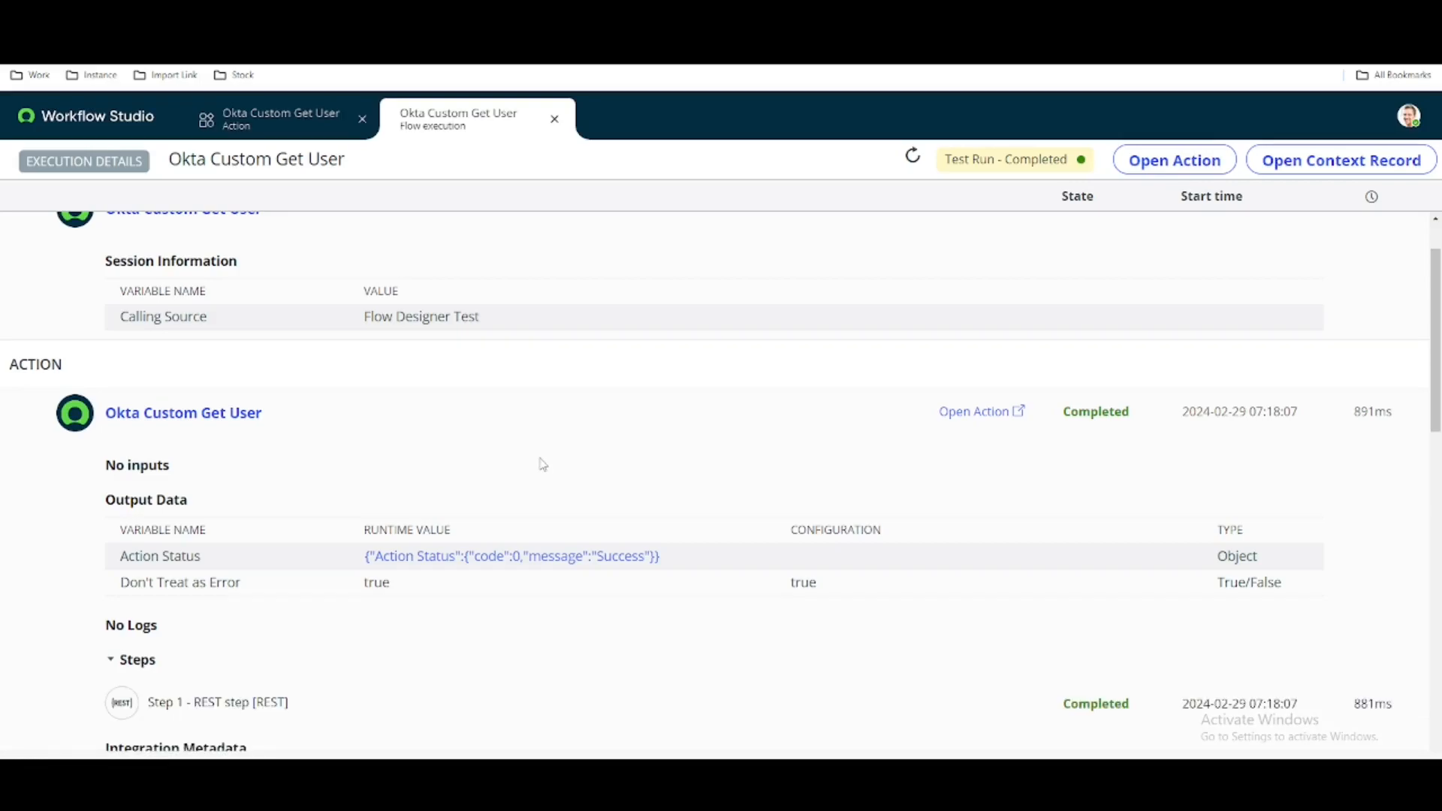
scroll(541, 465, "down", 4)
scroll(544, 464, "down", 11)
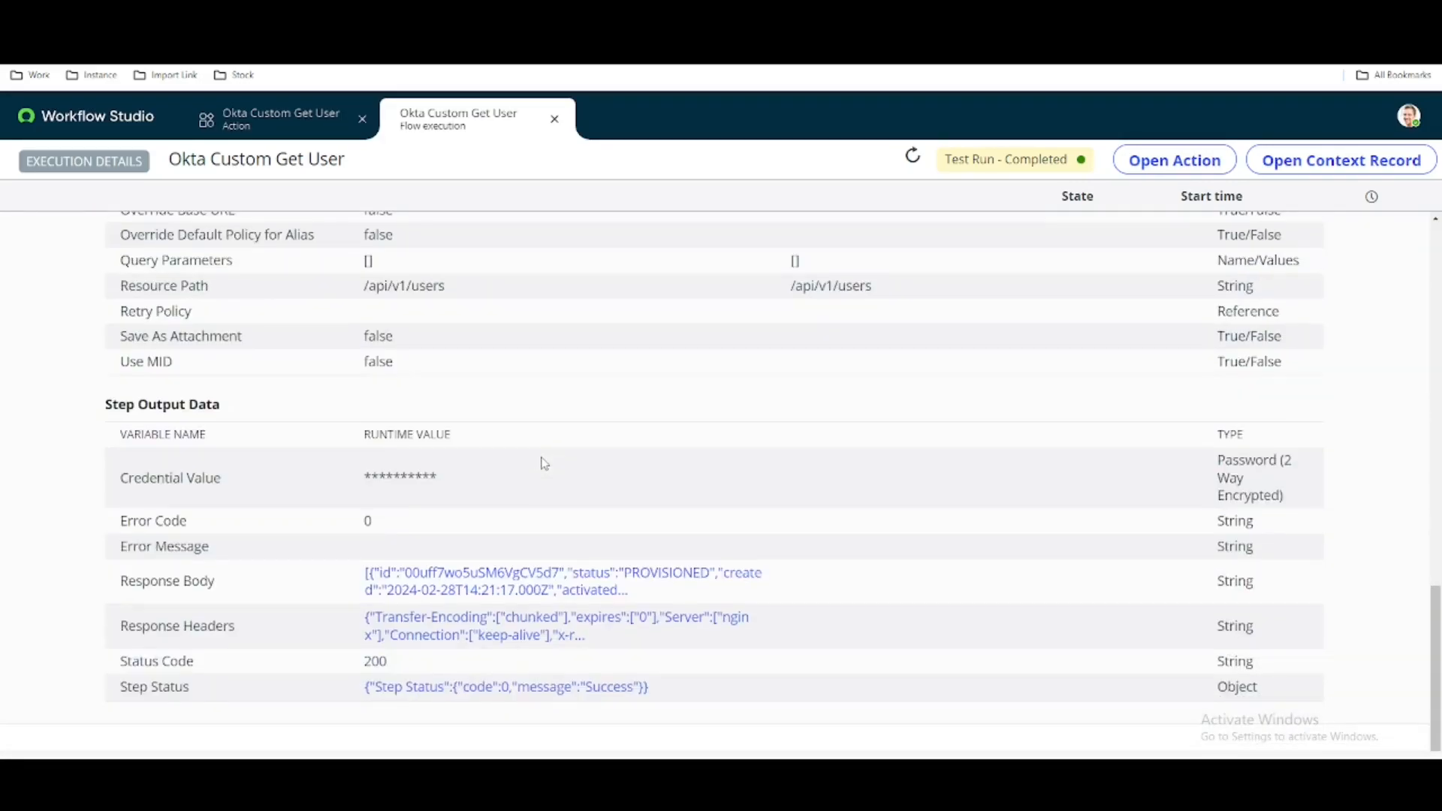
- View the full response body of the REST step, search it for a user's first name and close the viewer
left_click(511, 580)
scroll(737, 281, "down", 5)
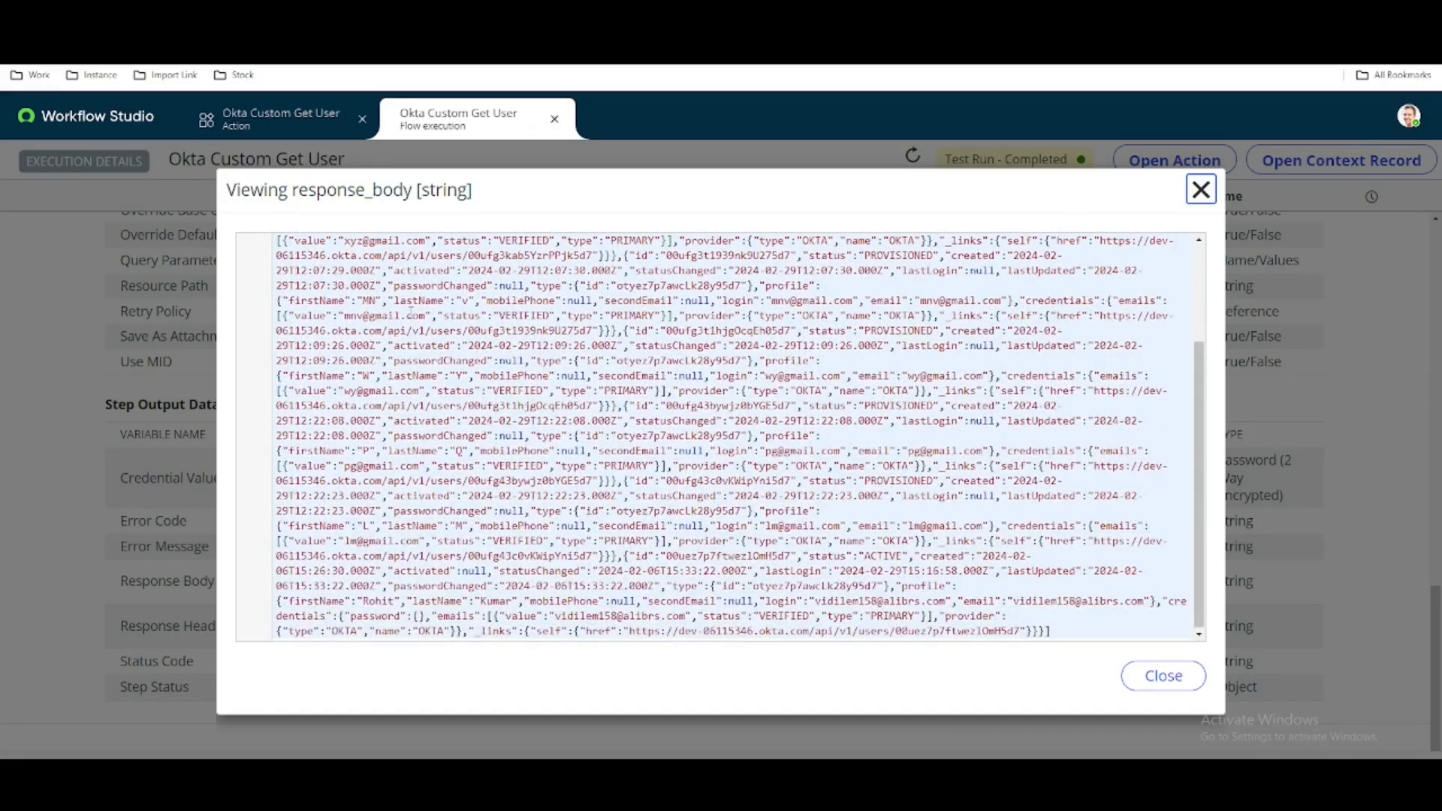
scroll(736, 282, "up", 5)
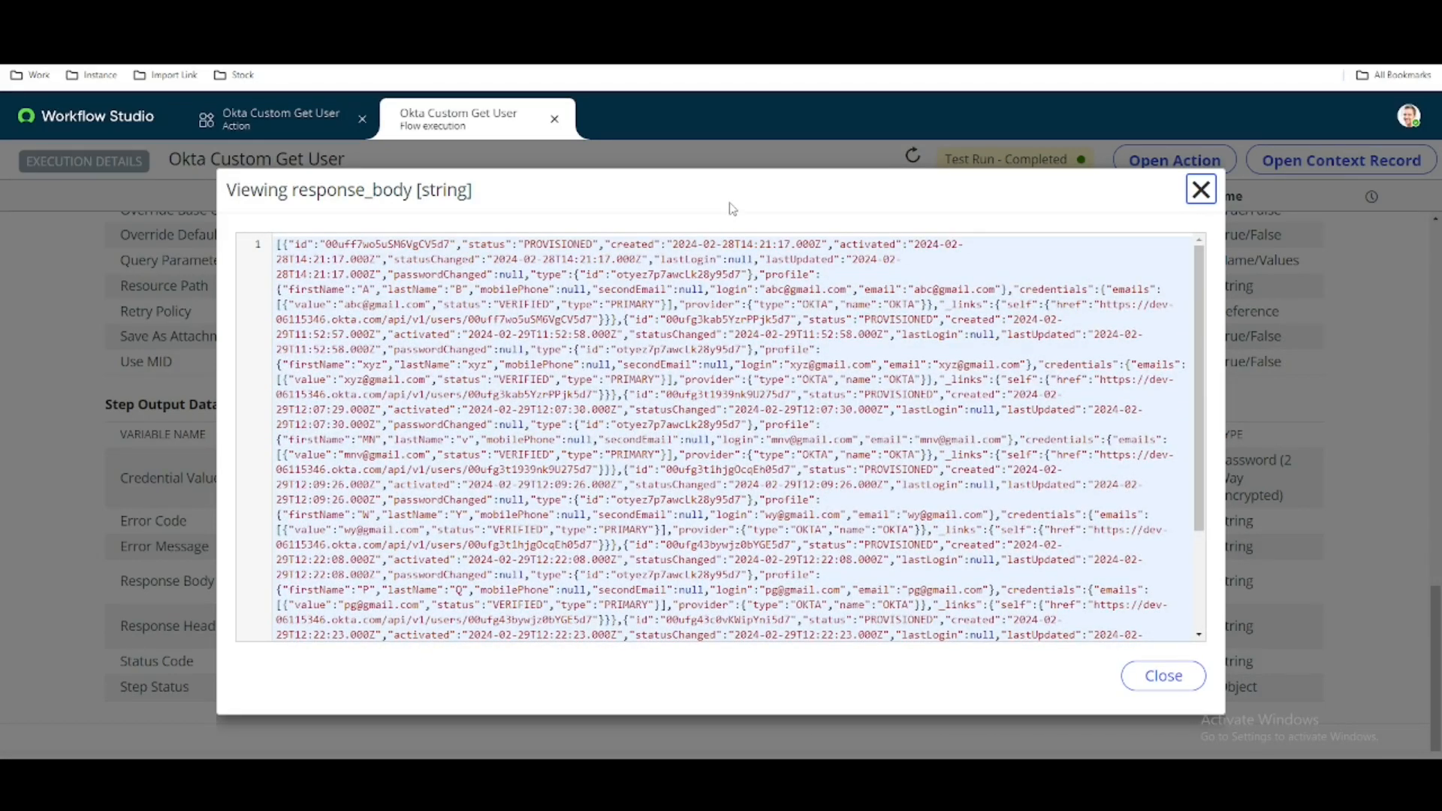
key("ctrl+f")
type("rohit")
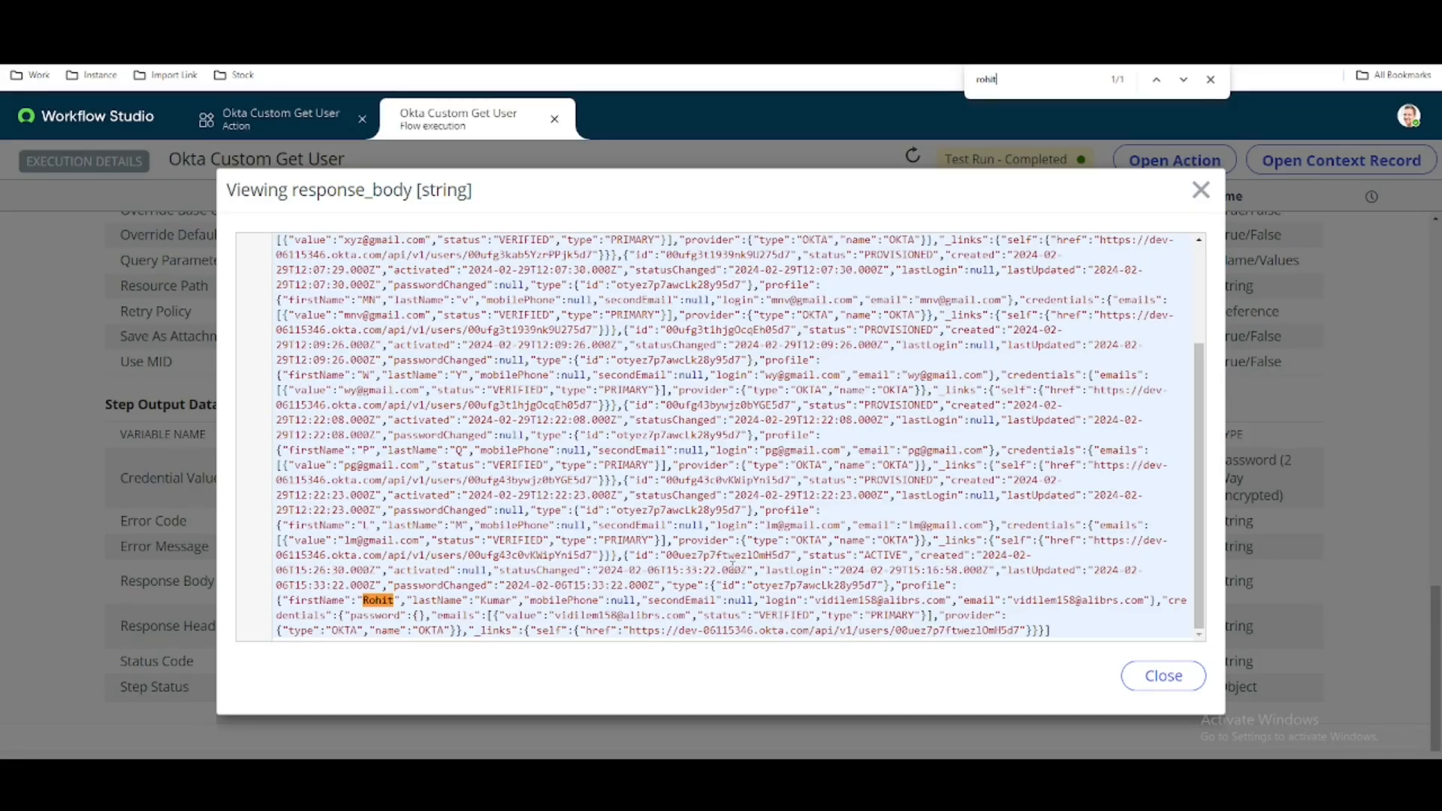
left_click(1142, 678)
scroll(964, 462, "up", 15)
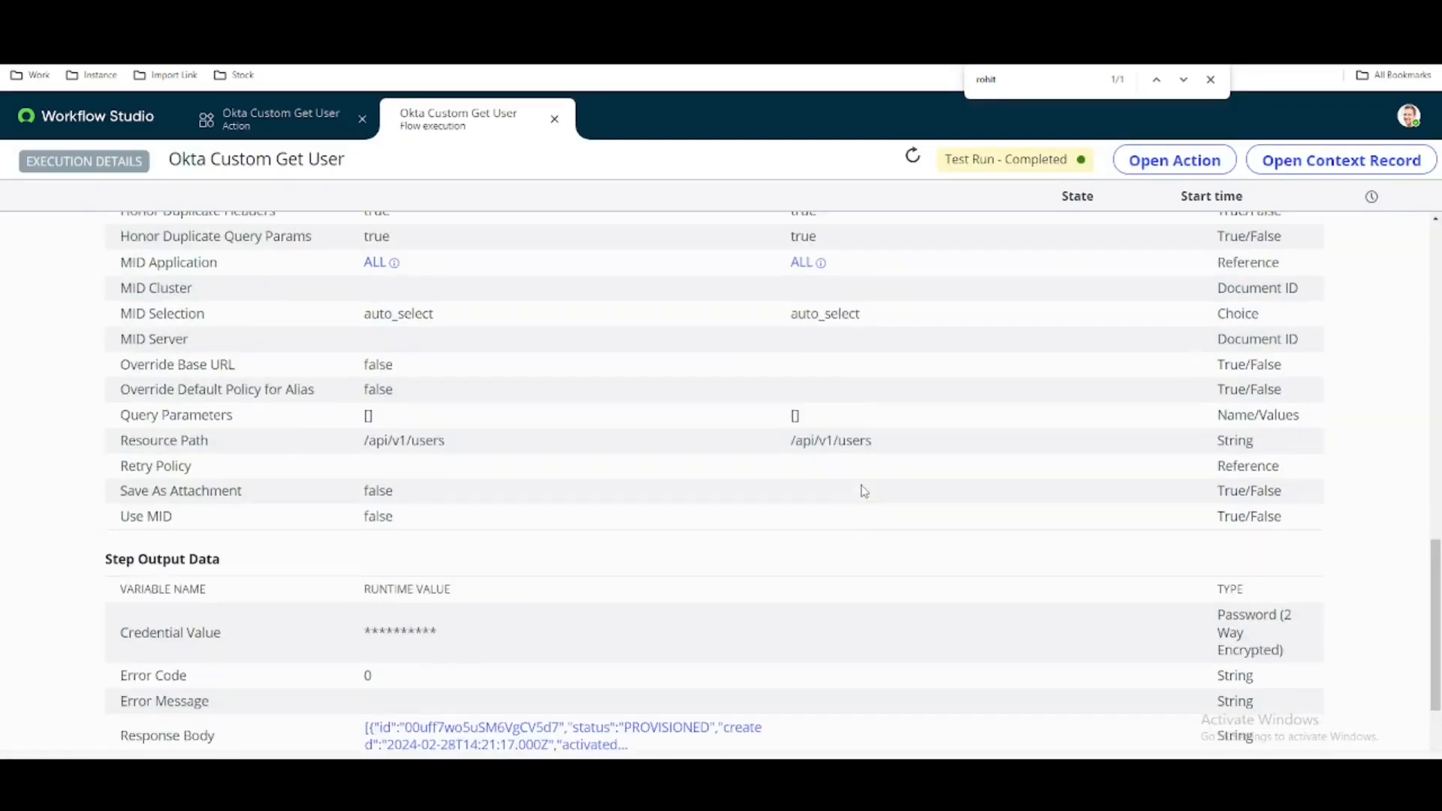
scroll(869, 493, "up", 4)
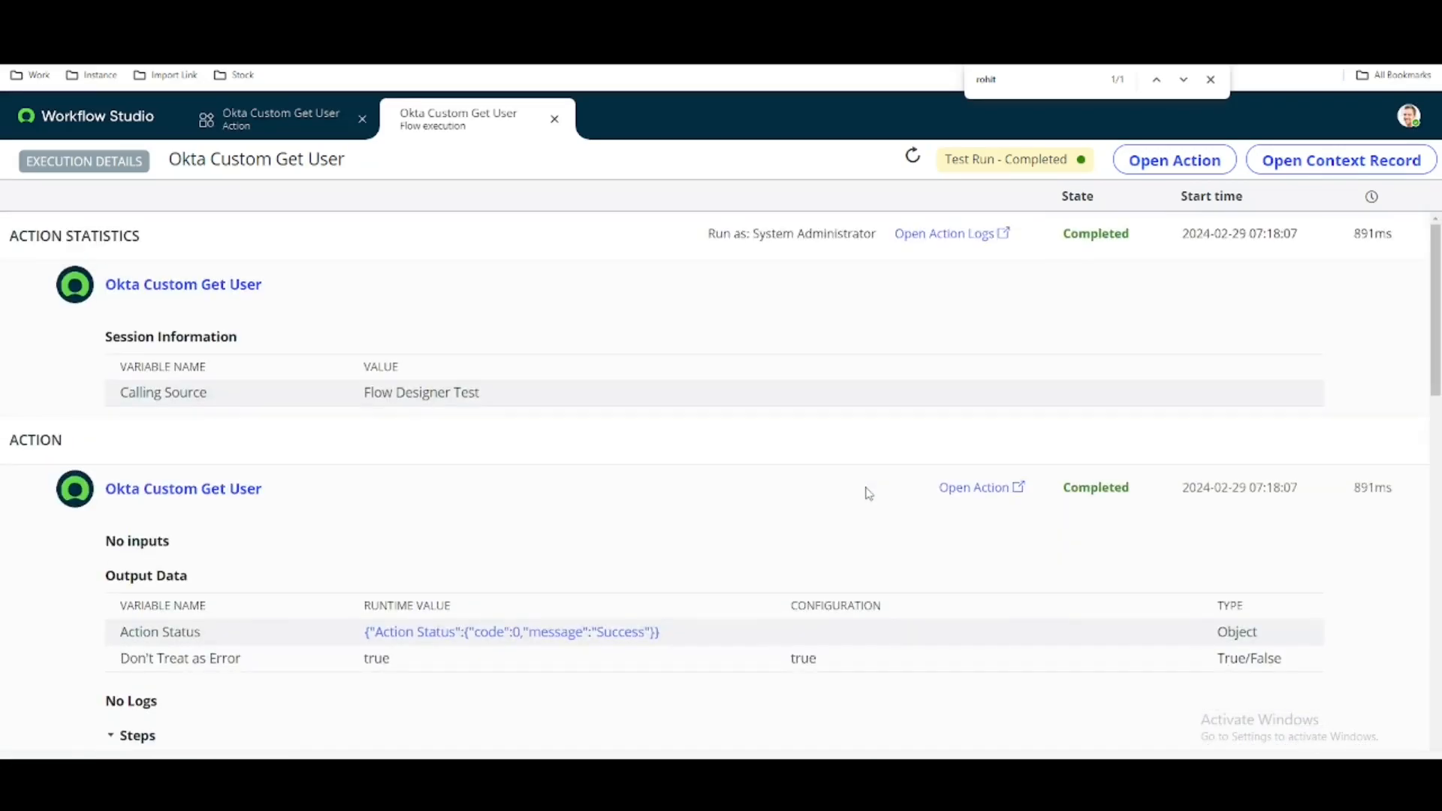